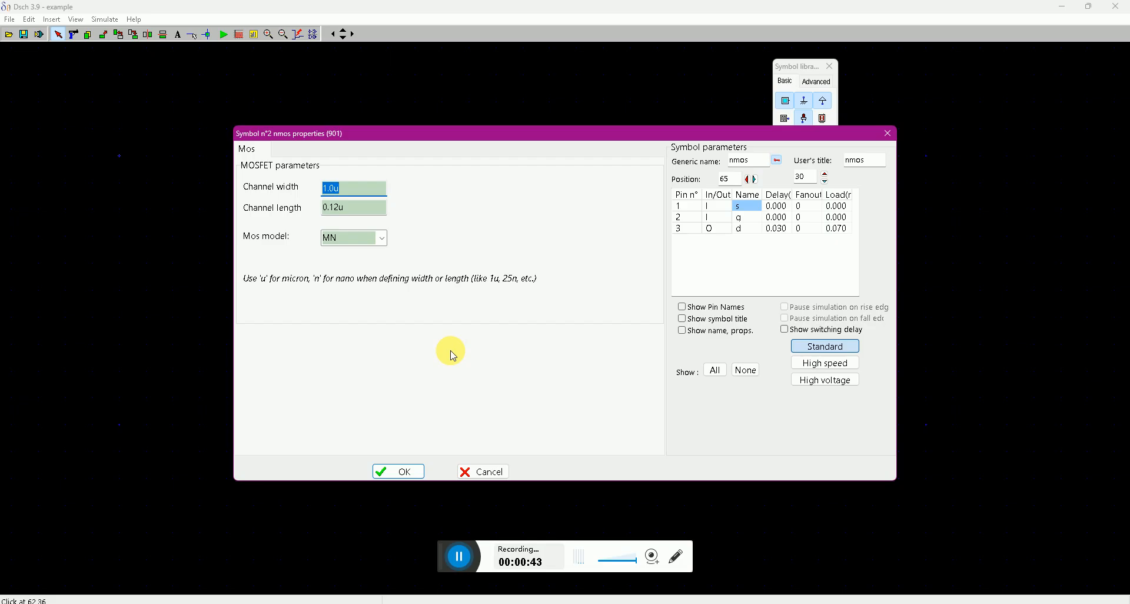
Check the nmos transistor's channel length in its properties and close them without changes
click(329, 208)
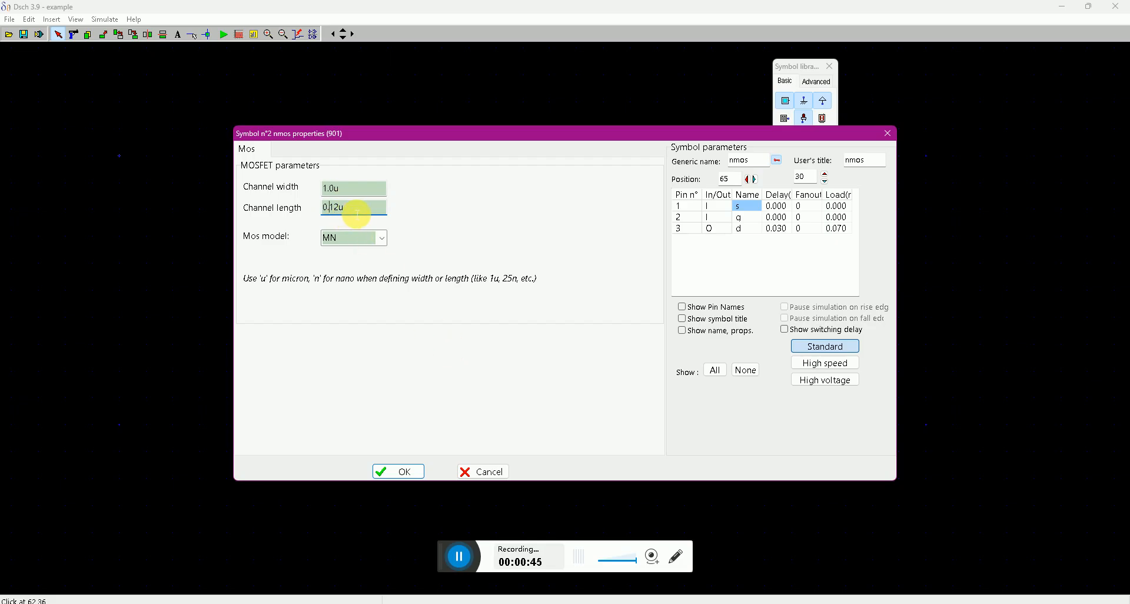
drag(358, 212, 318, 213)
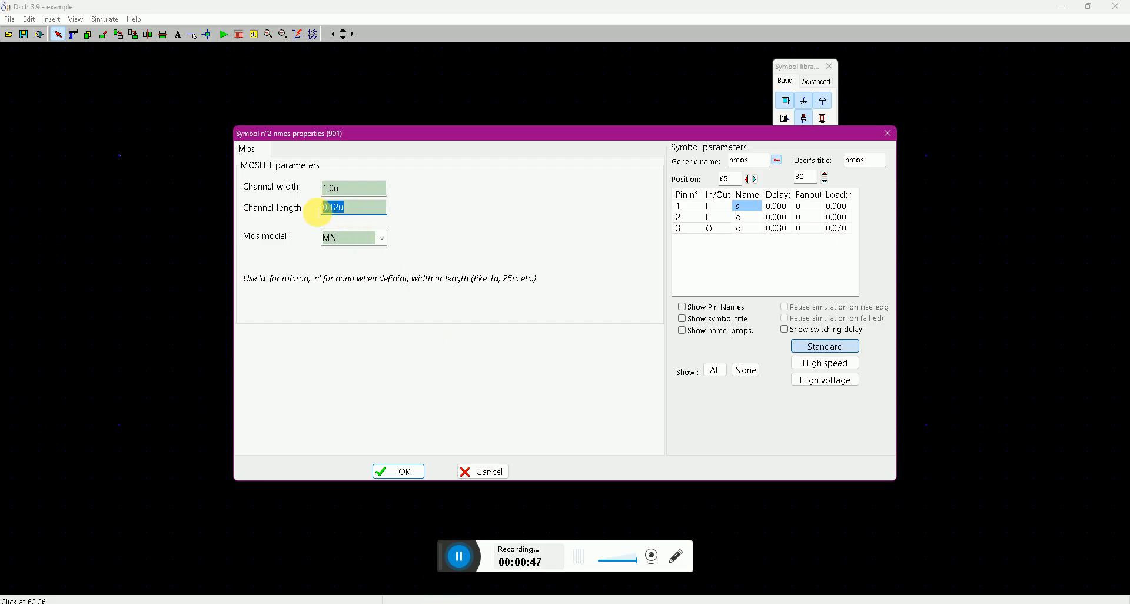
click(482, 471)
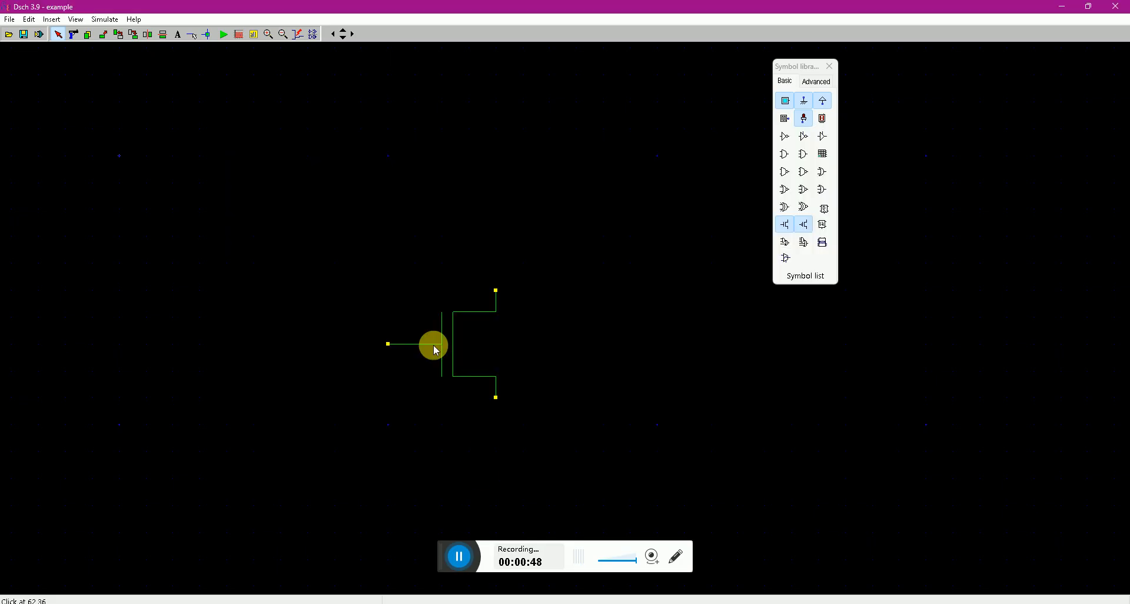
Select cmos012.tec from the Dsch39 rules folder as the schematic's foundry file
click(9, 20)
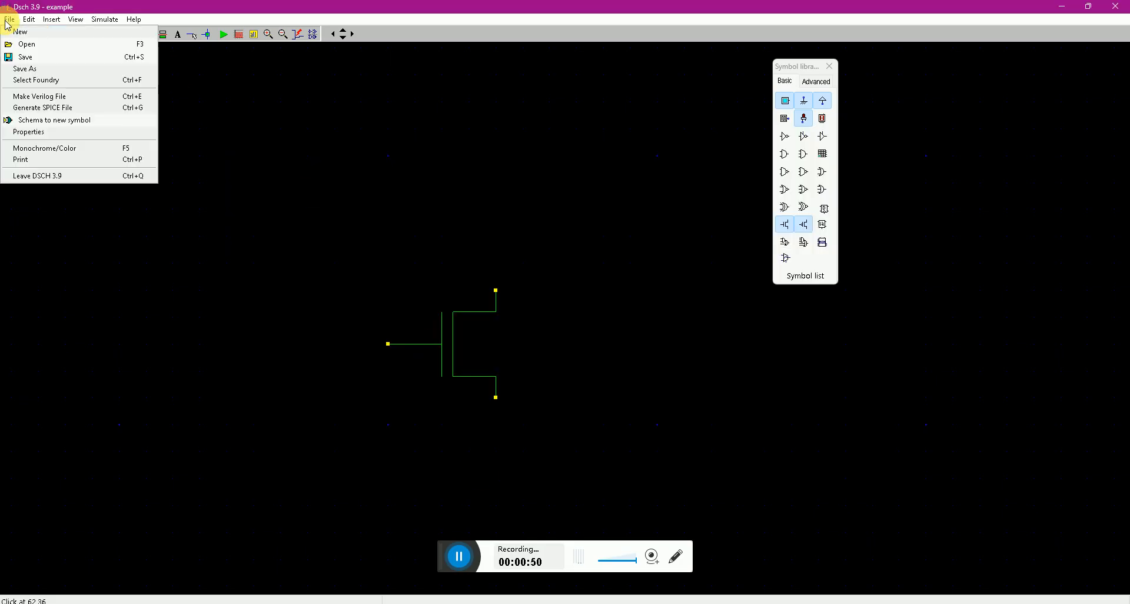
click(28, 79)
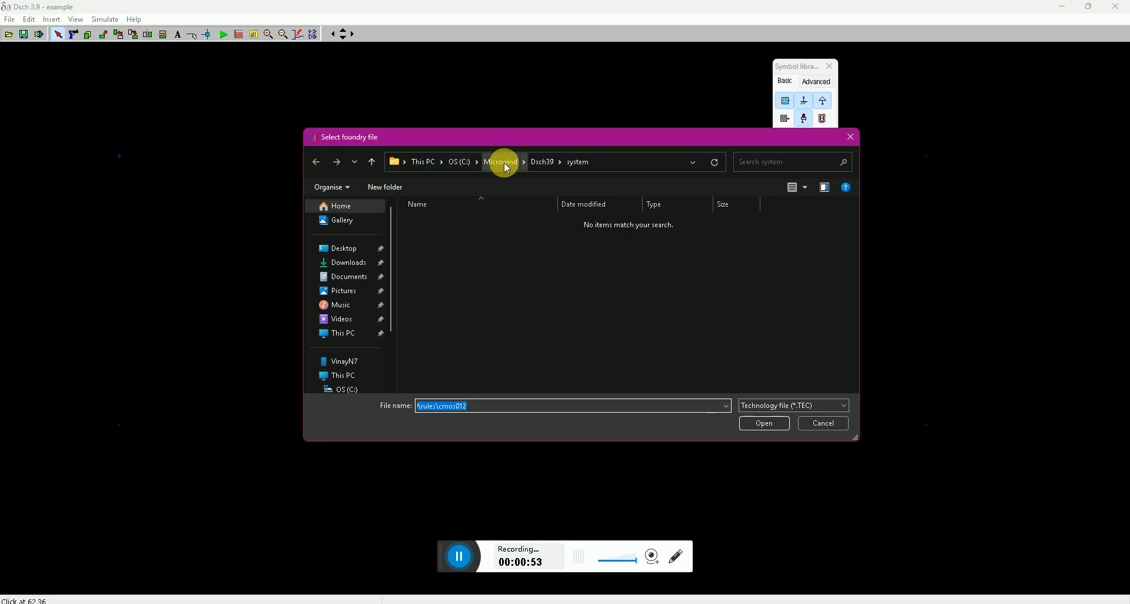
click(544, 161)
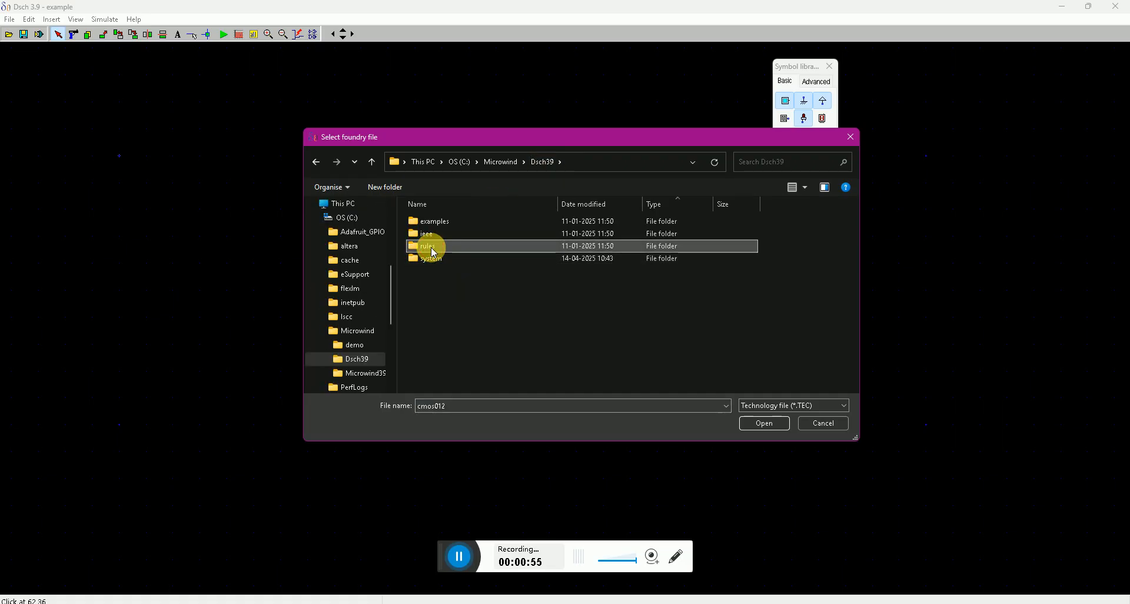
double_click(434, 247)
click(632, 321)
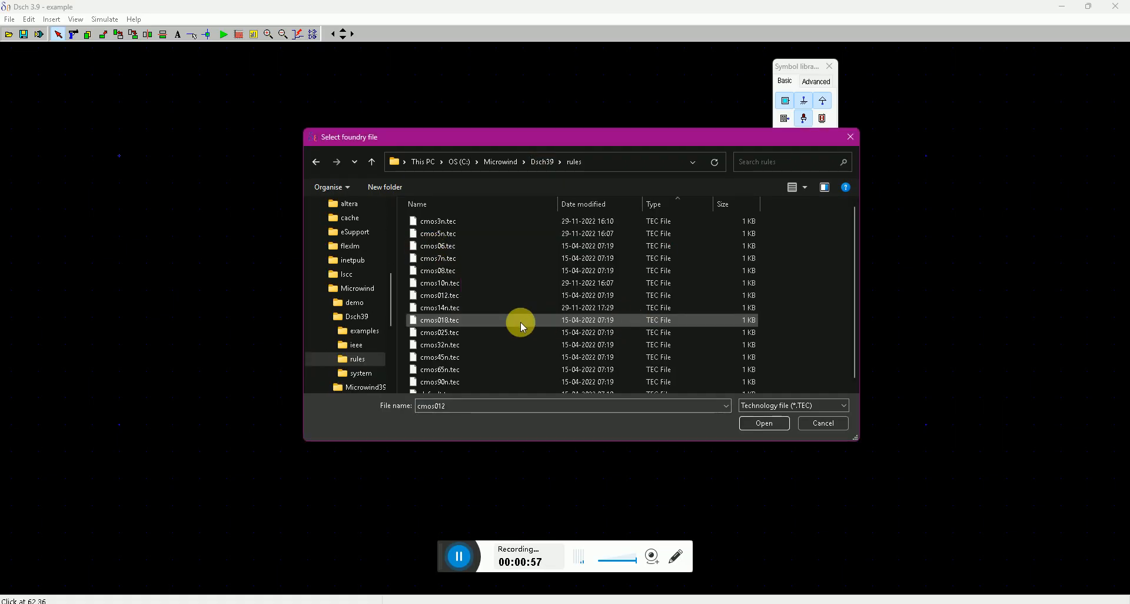
click(450, 295)
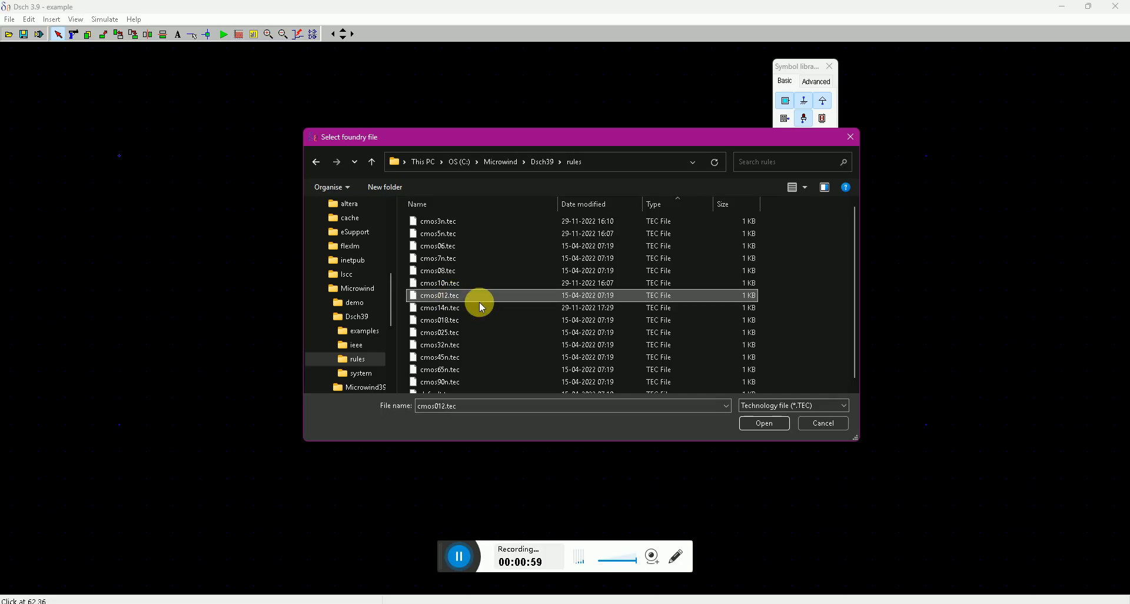
click(765, 423)
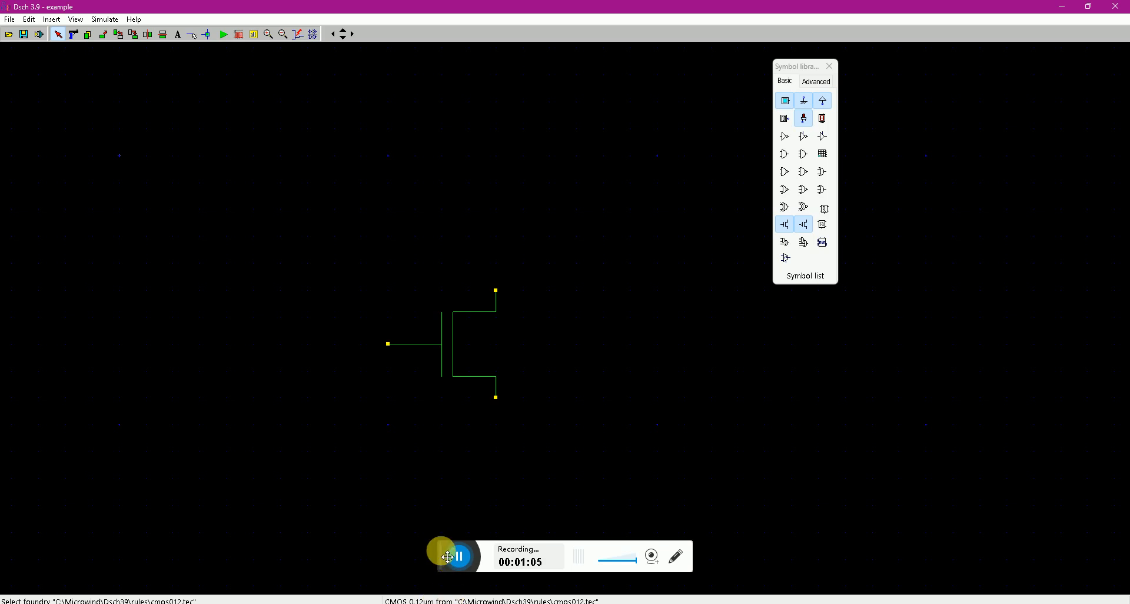
drag(449, 557, 444, 603)
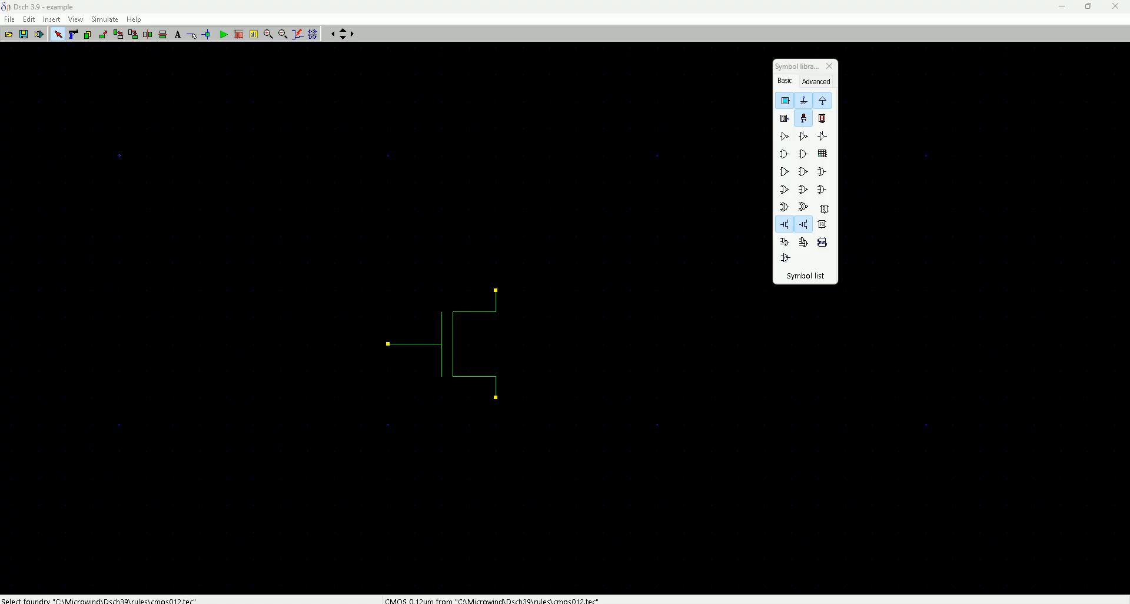
Show the nmos transistor's pin names, symbol title, and name and properties on the schematic
double_click(457, 343)
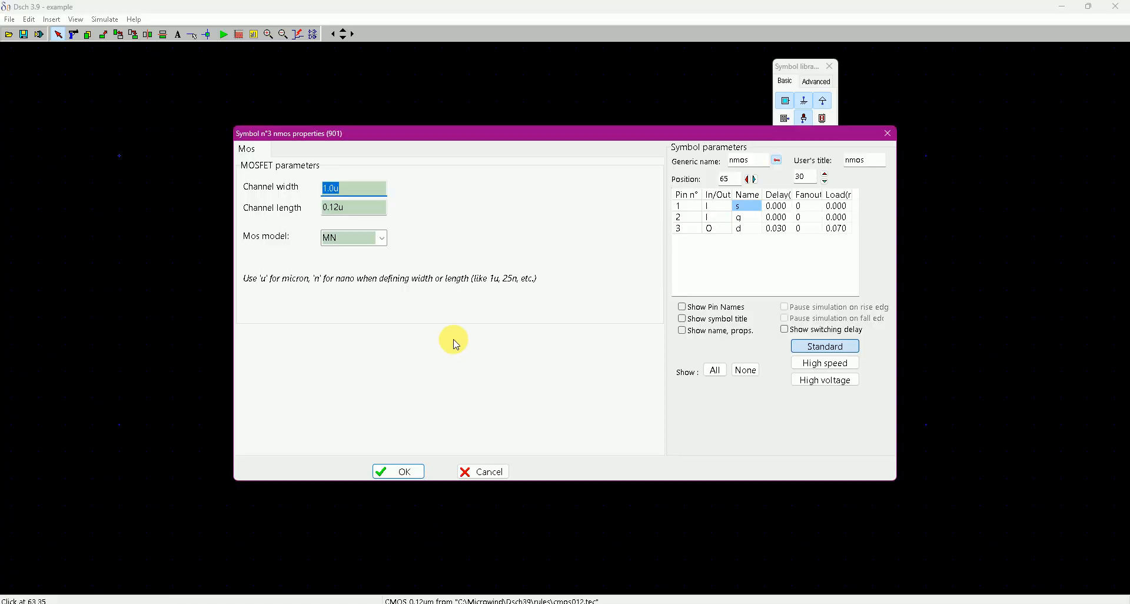
click(714, 371)
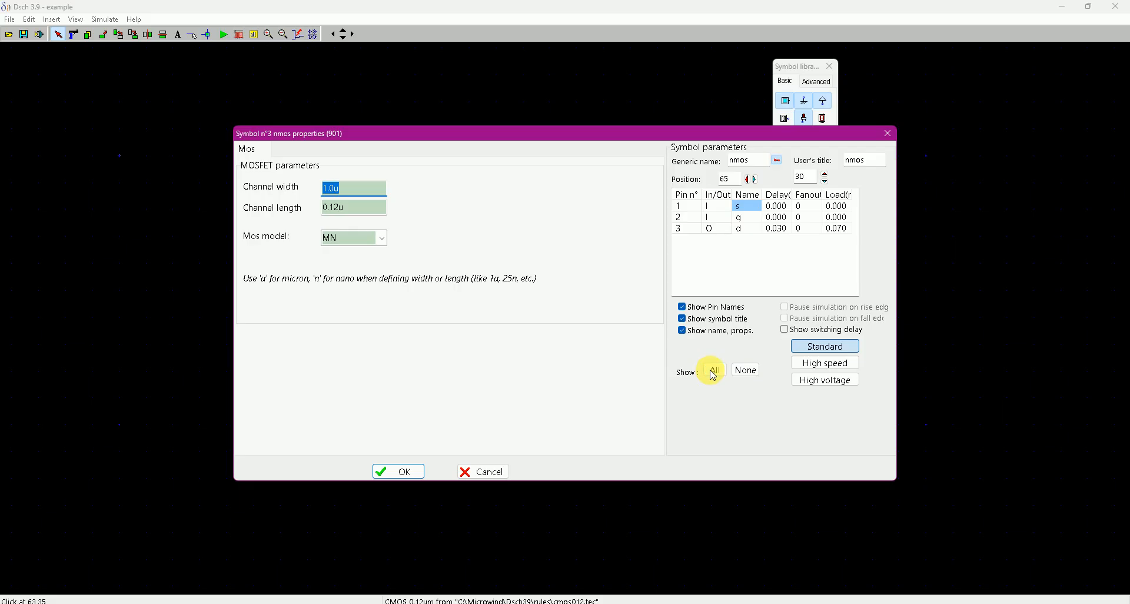
click(393, 473)
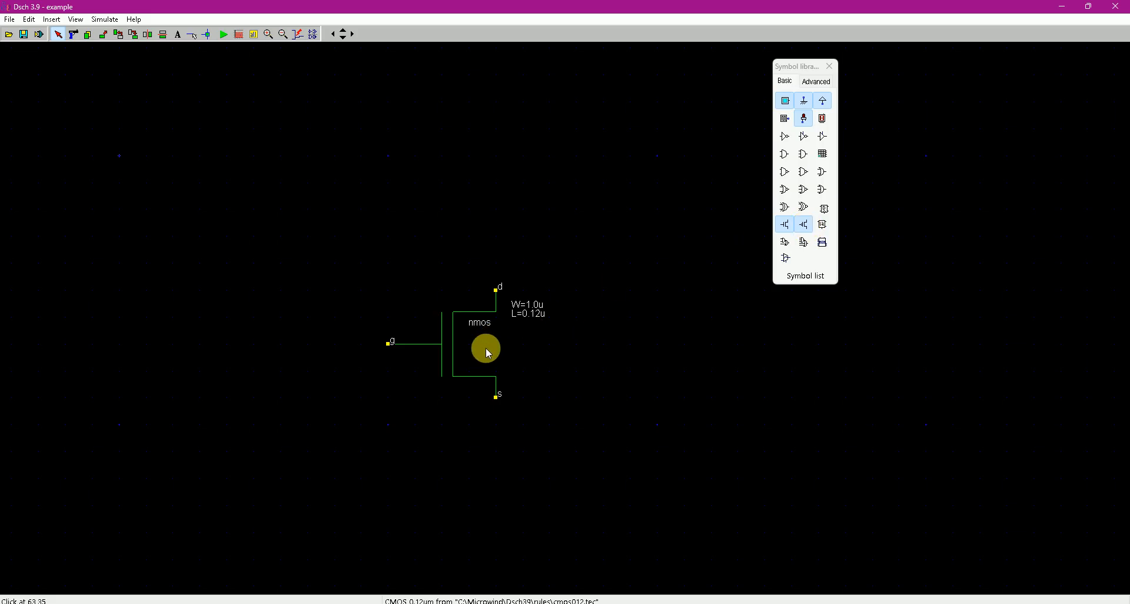
Copy the labelled nmos transistor and place the duplicate to its right at the same height
click(87, 36)
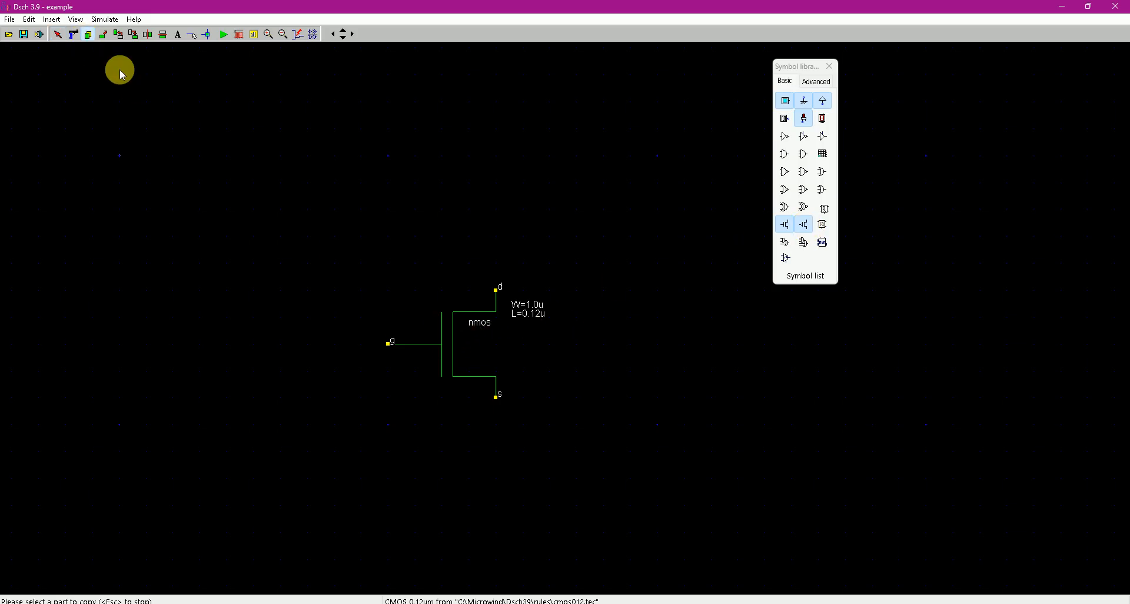
click(454, 344)
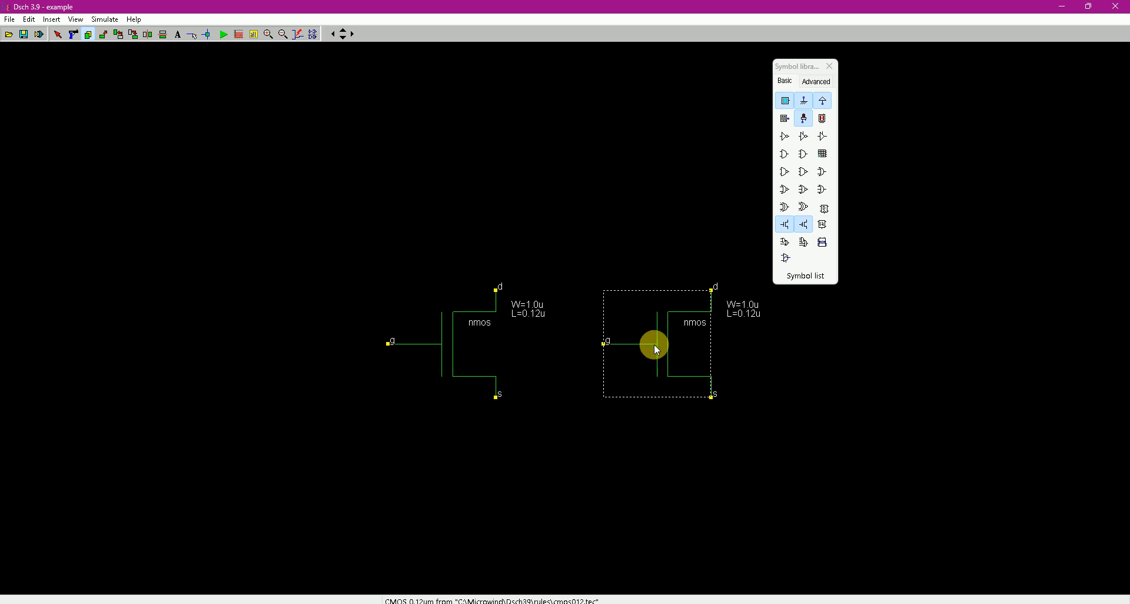
click(657, 348)
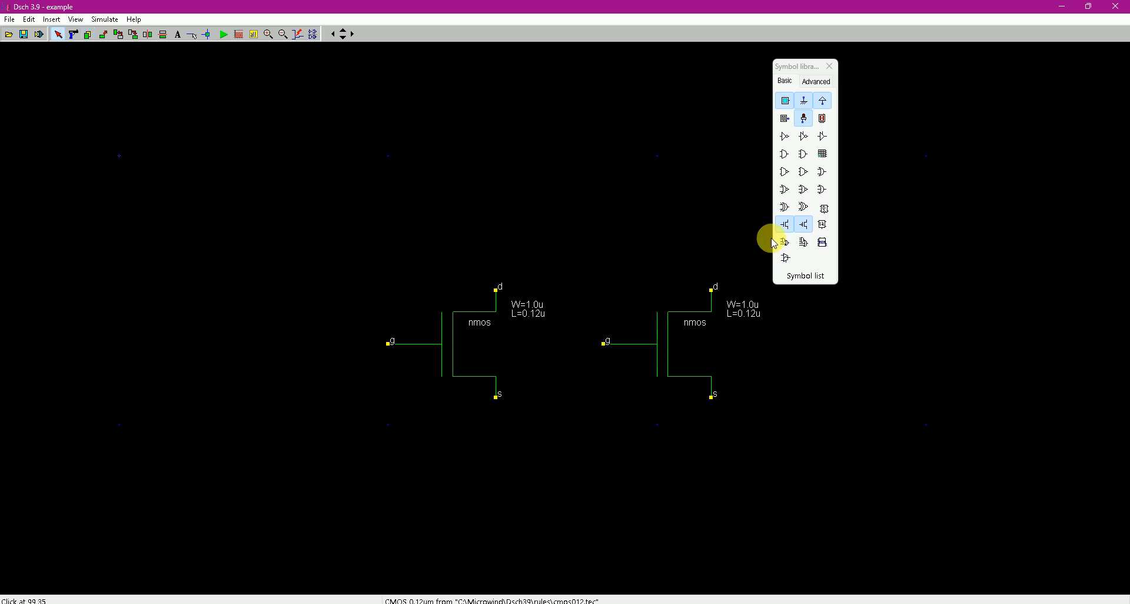
Place a pmos transistor directly above the left nmos and show its pin names, title and properties
click(808, 232)
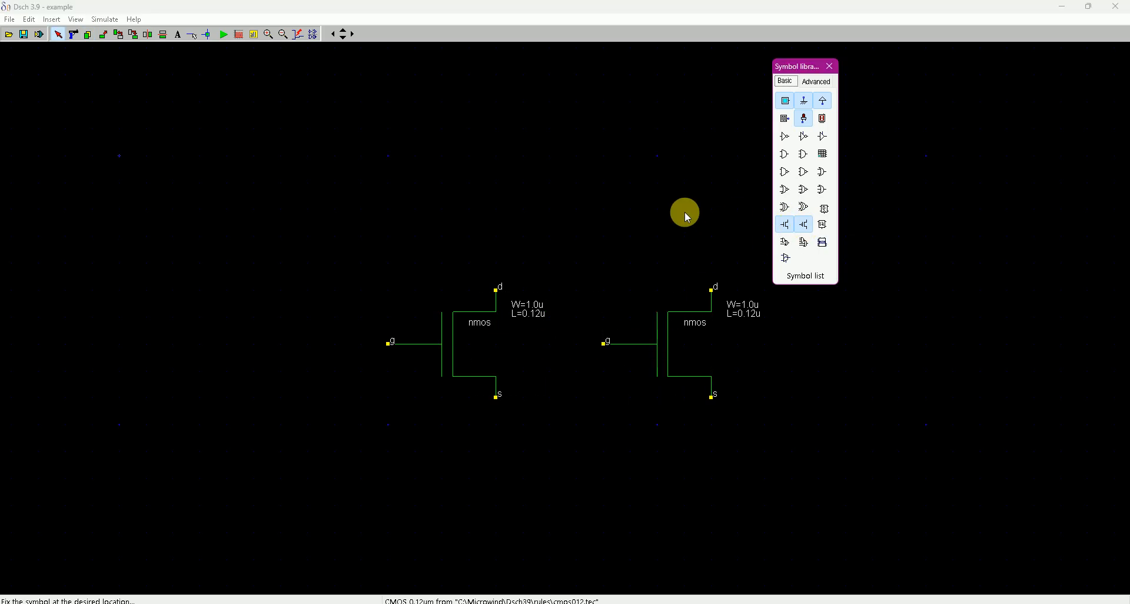
click(524, 206)
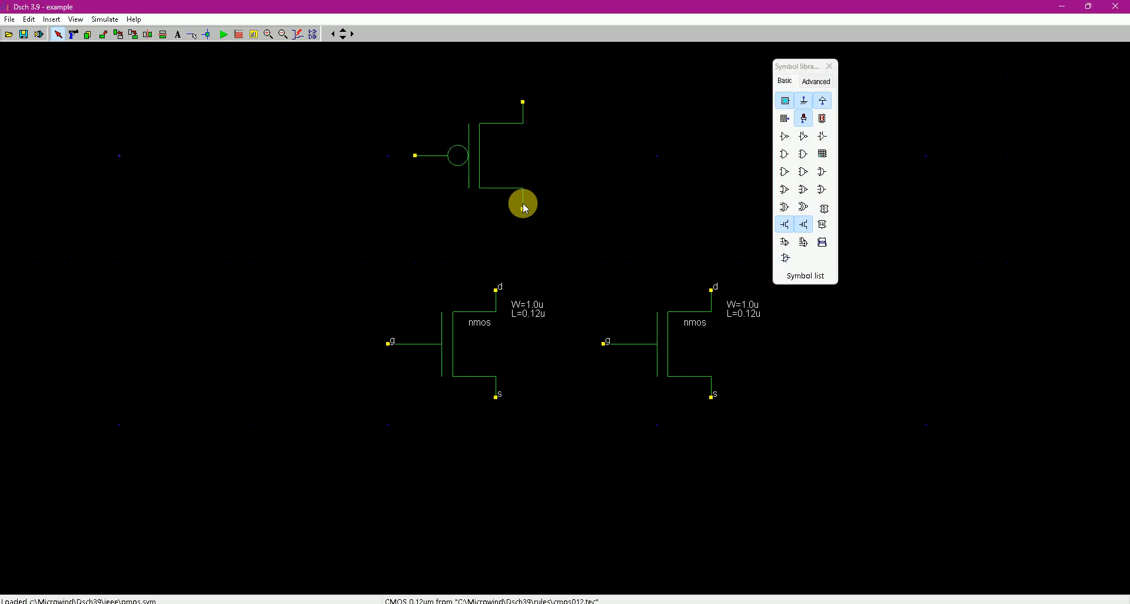
double_click(477, 159)
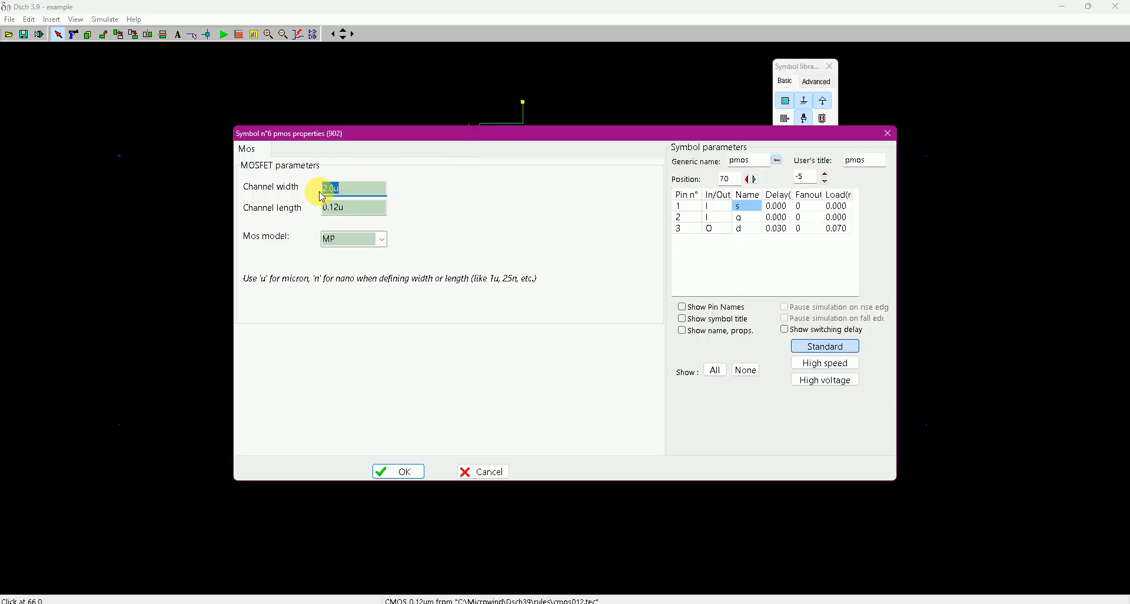
click(347, 191)
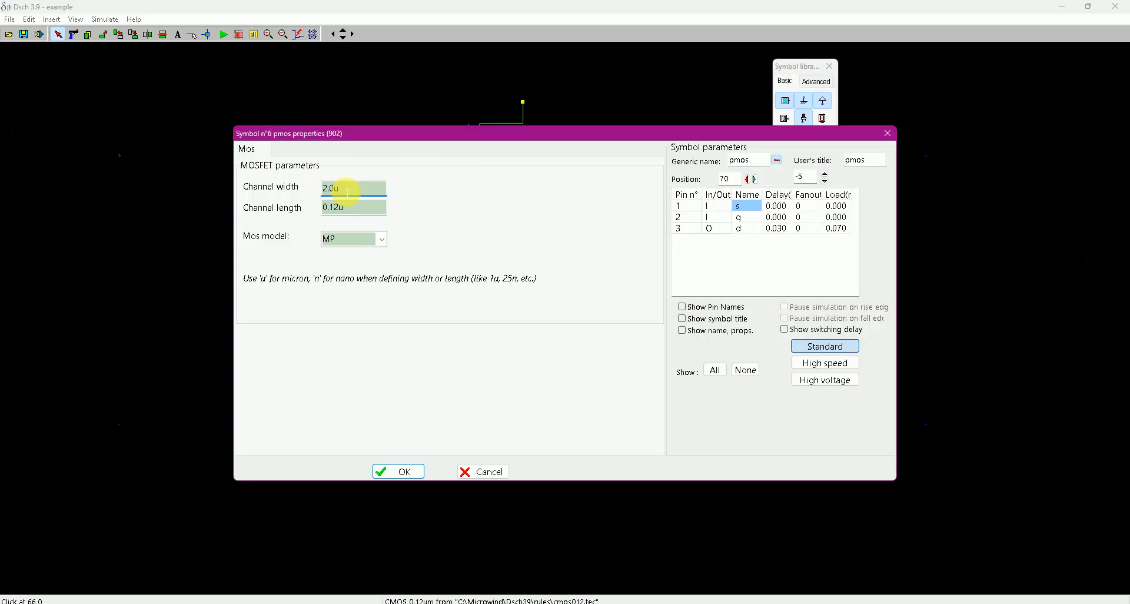
click(717, 371)
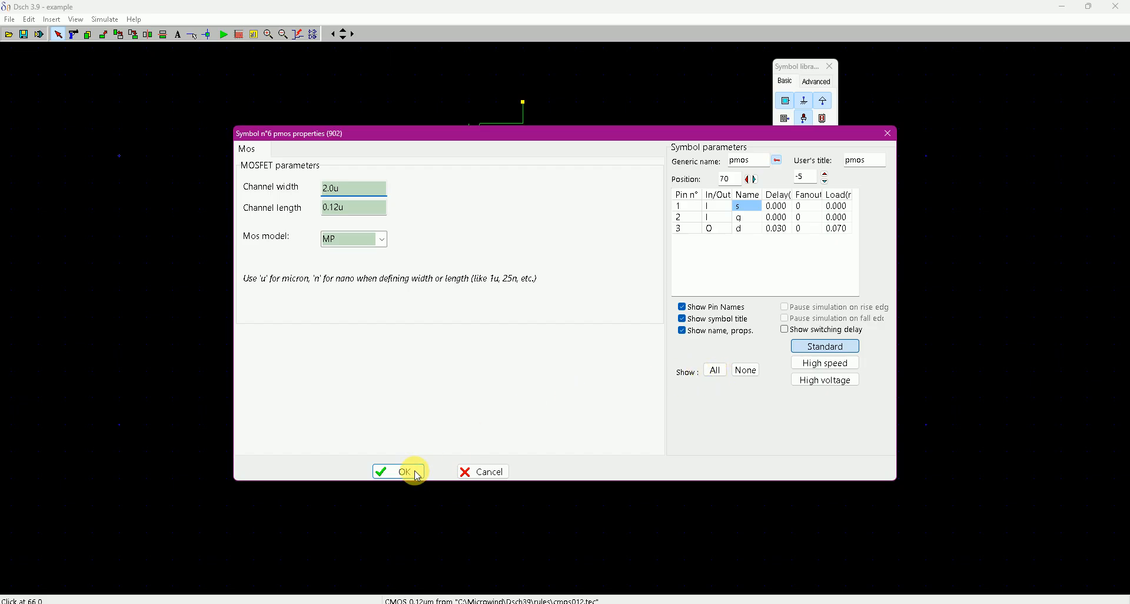
click(386, 474)
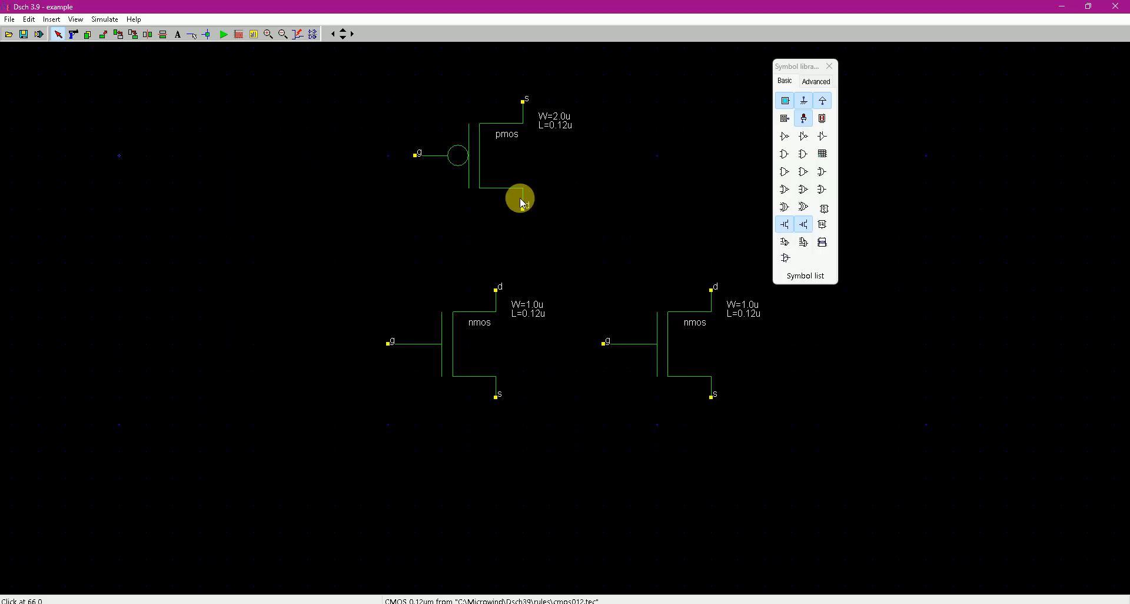
drag(481, 182, 459, 186)
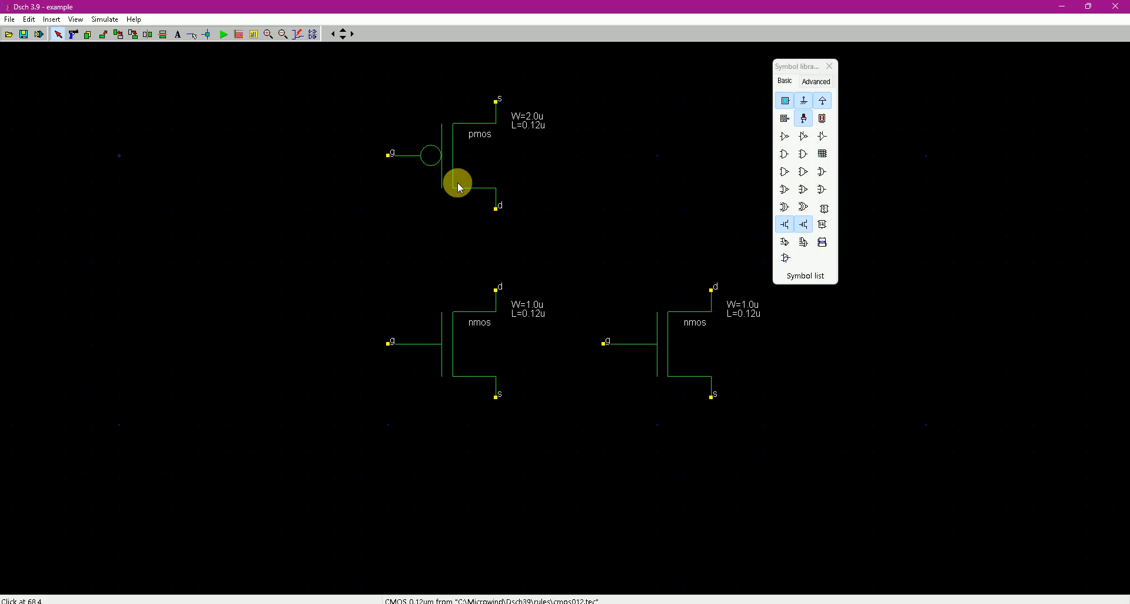
Enable the switching delay display in the pmos transistor's properties
double_click(460, 186)
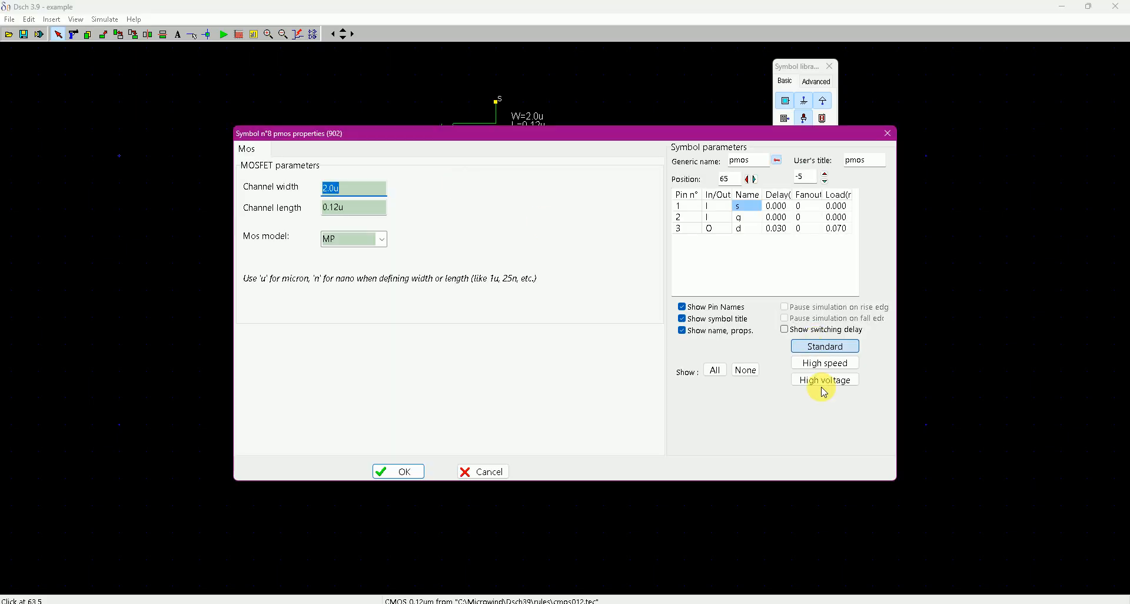
click(396, 471)
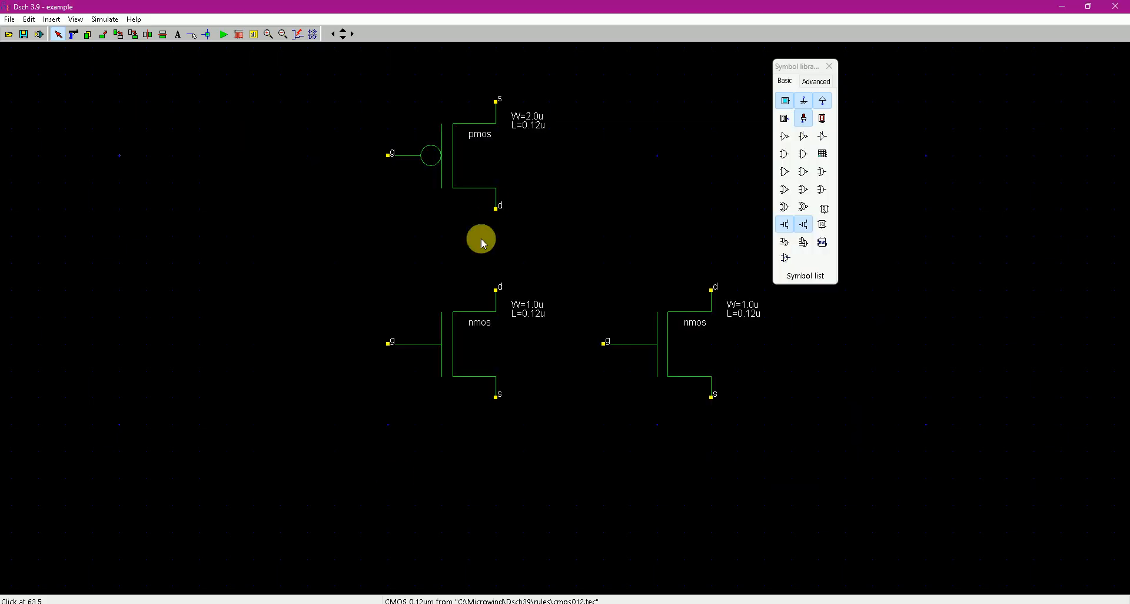
double_click(454, 159)
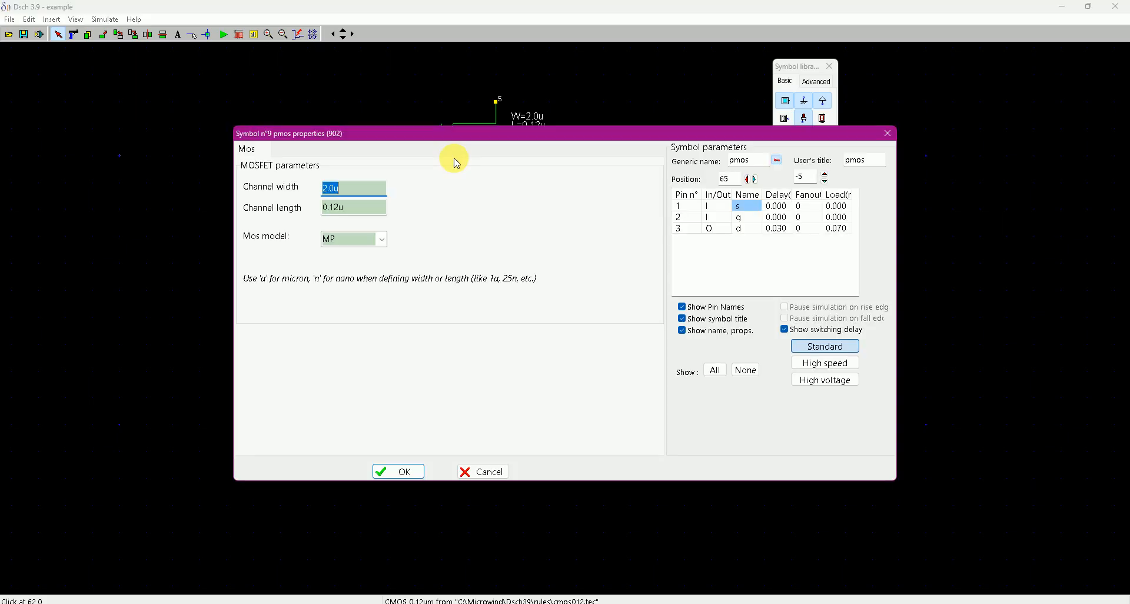
click(406, 472)
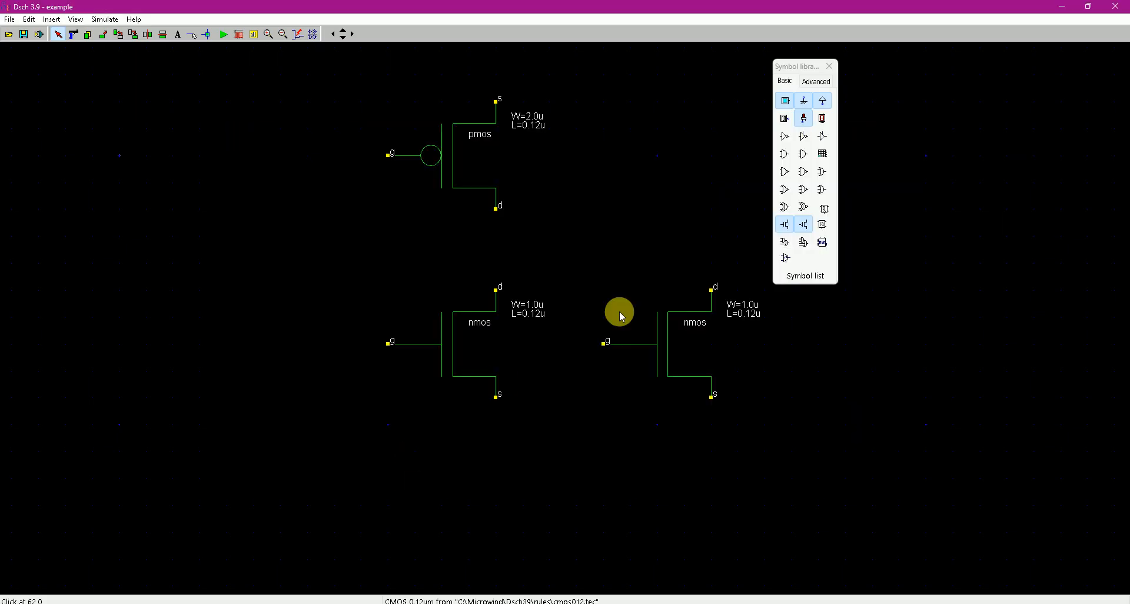
Copy the pmos transistor and place the duplicate directly above the right nmos
click(86, 38)
click(444, 164)
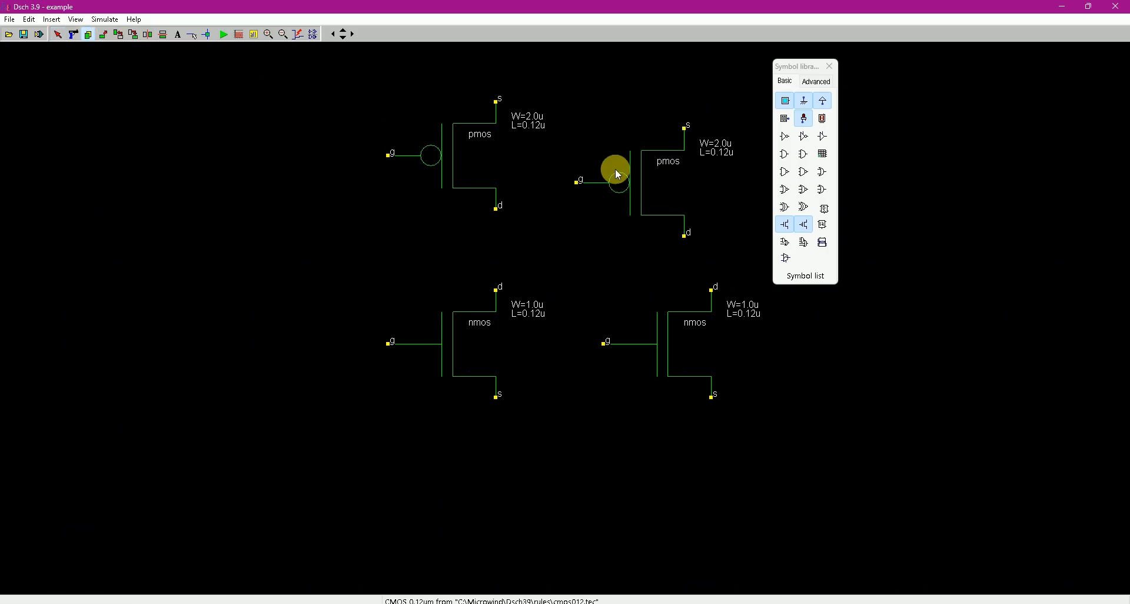
click(644, 152)
Move the symbol library aside and stack the two nmos transistors vertically, centred below the pmos pair
drag(789, 67, 905, 68)
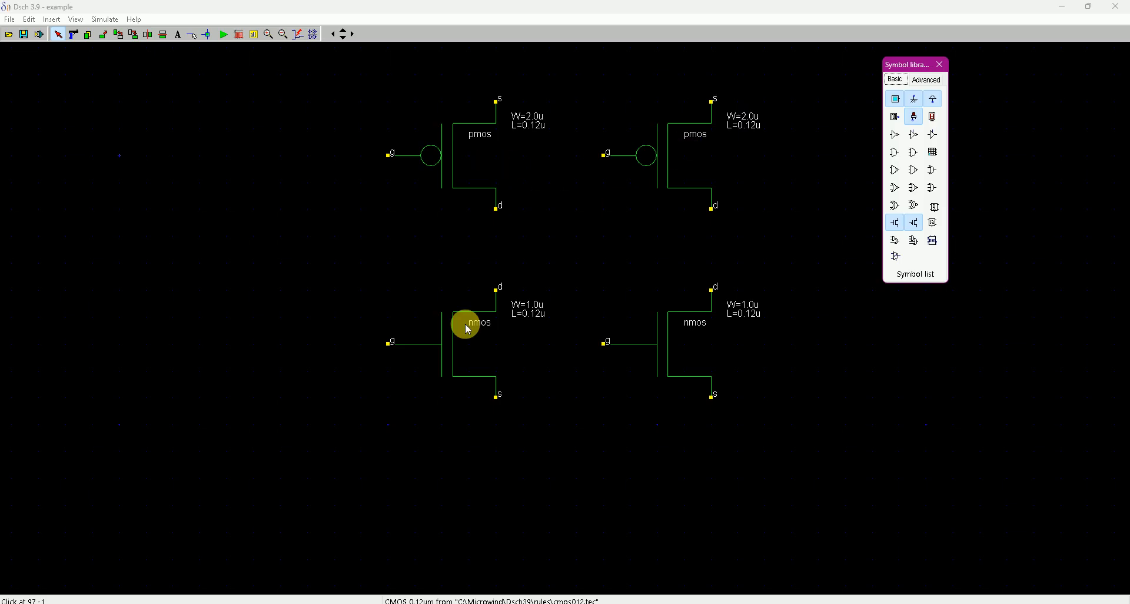
drag(663, 348, 460, 471)
drag(447, 365, 556, 353)
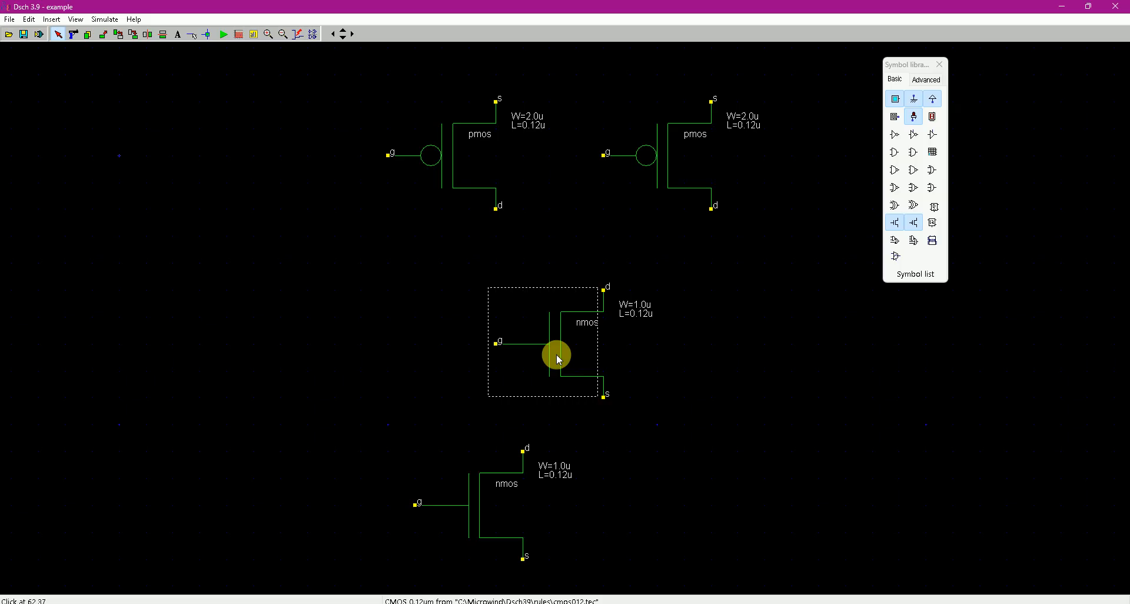
drag(495, 510, 545, 511)
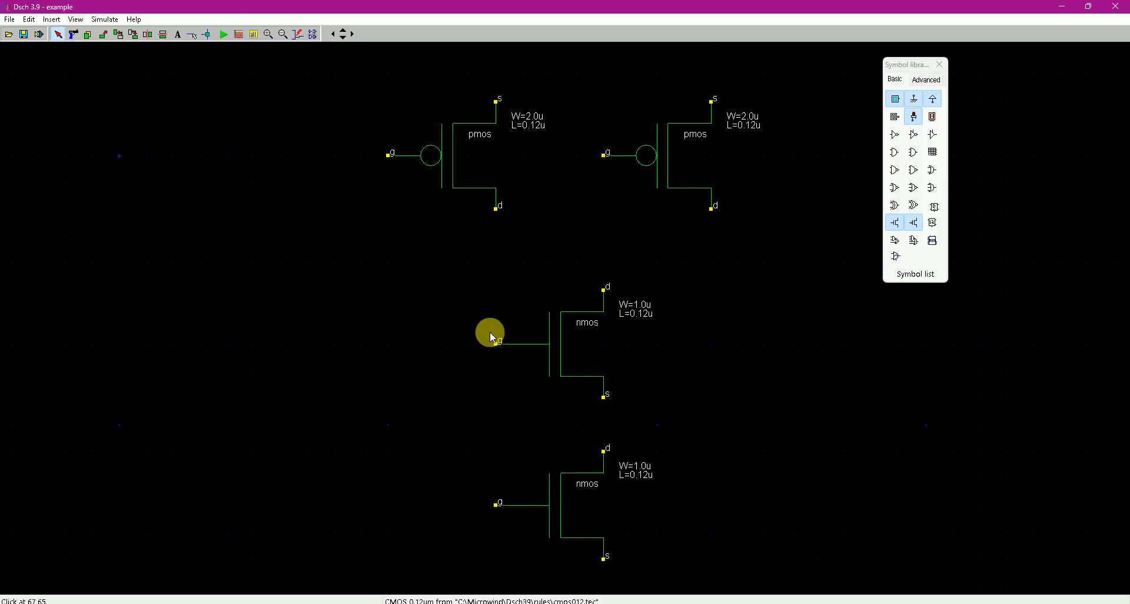
Place two input buttons one above the other to the left of the transistors
click(896, 100)
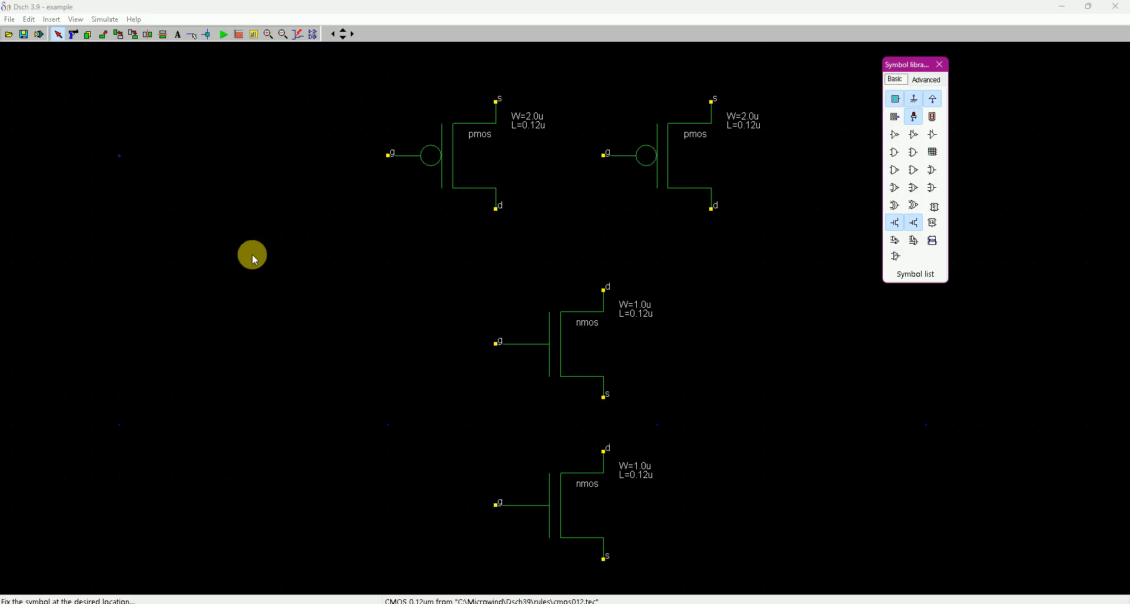
click(254, 256)
click(896, 99)
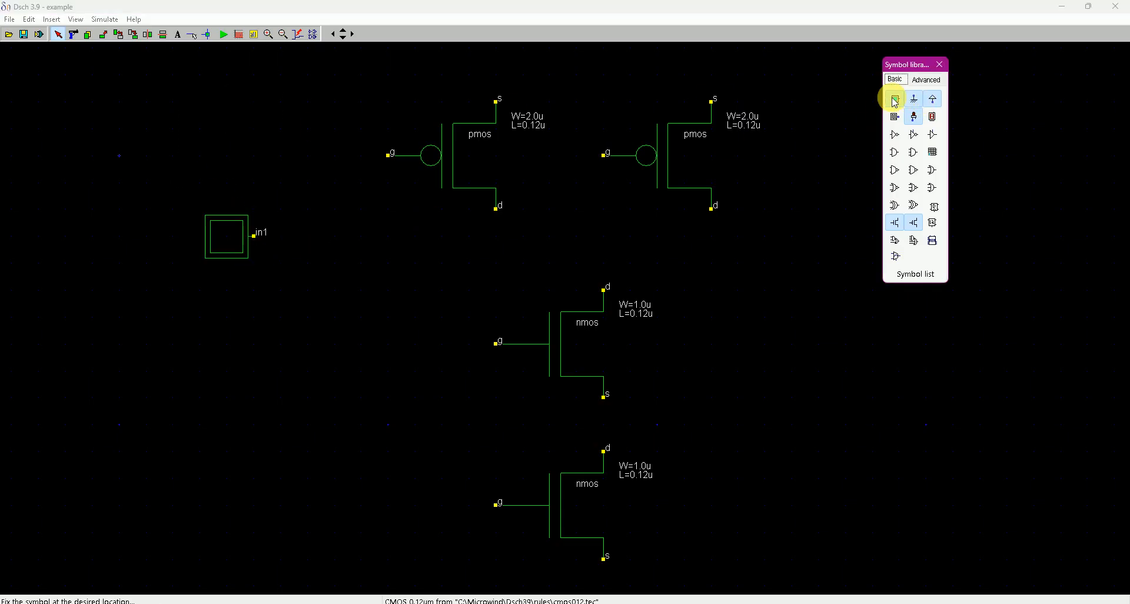
click(256, 368)
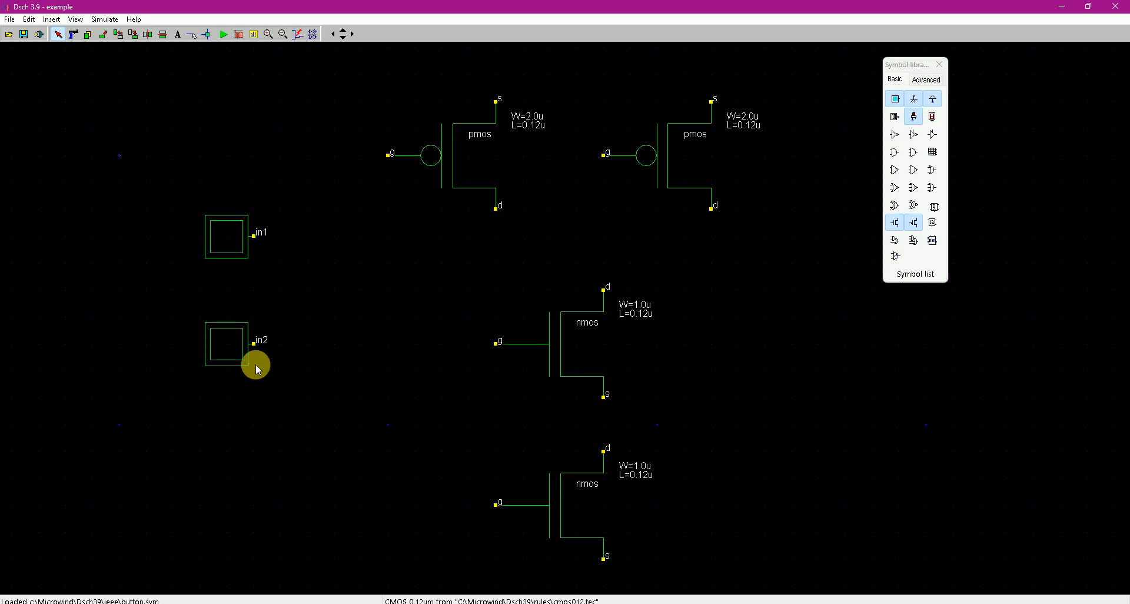
Place a ground (VSS) symbol to the right of the lower nmos transistor's source
click(916, 100)
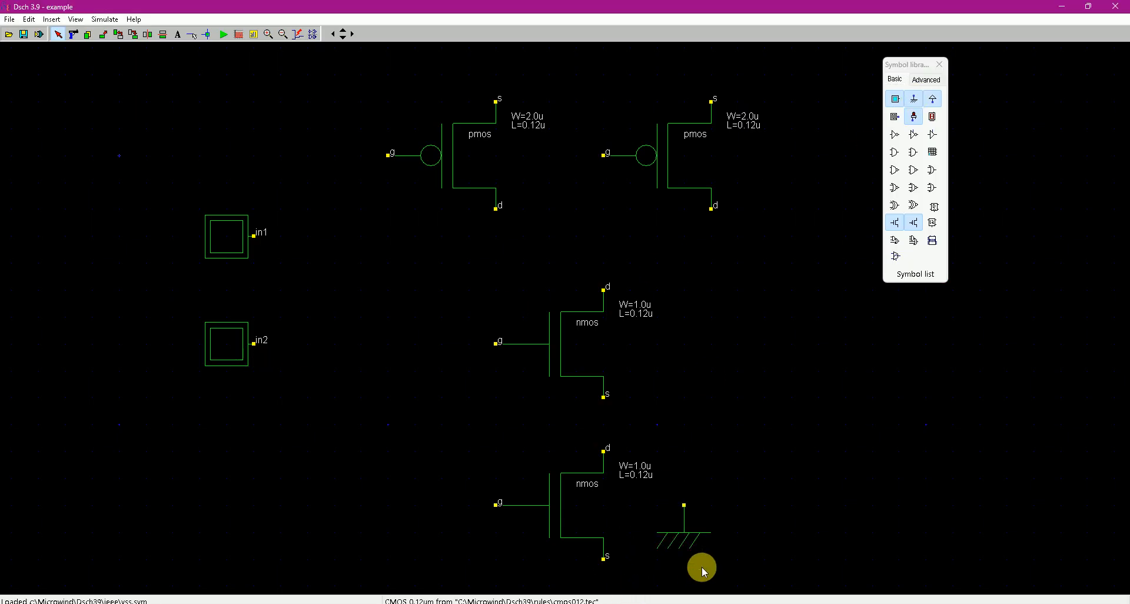
Move the ground symbol so its pin connects to the source of the lower nmos transistor
click(606, 583)
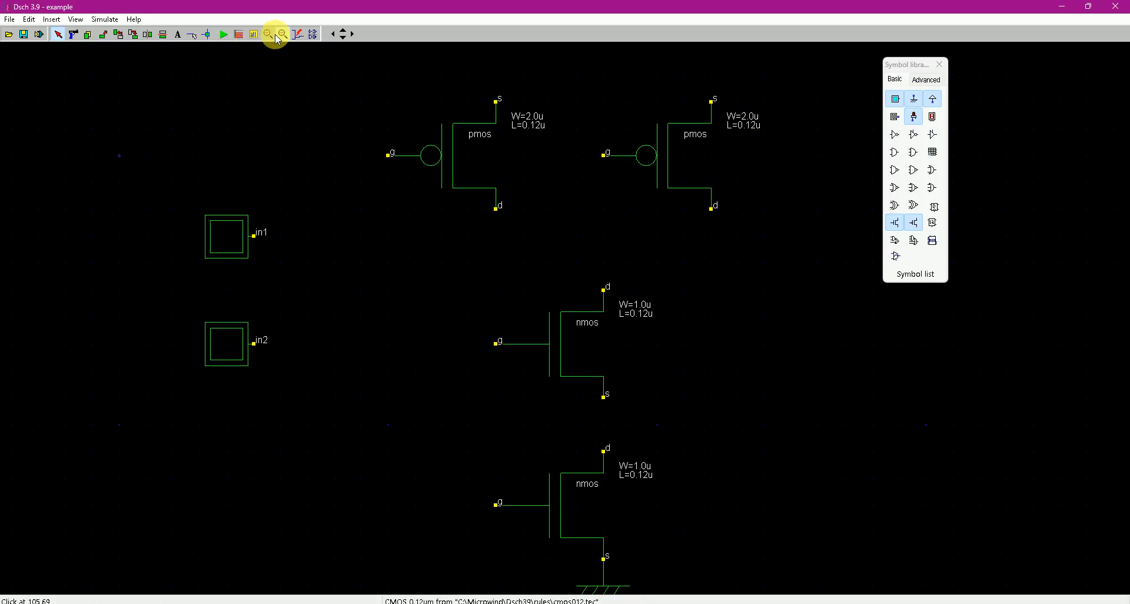
click(255, 35)
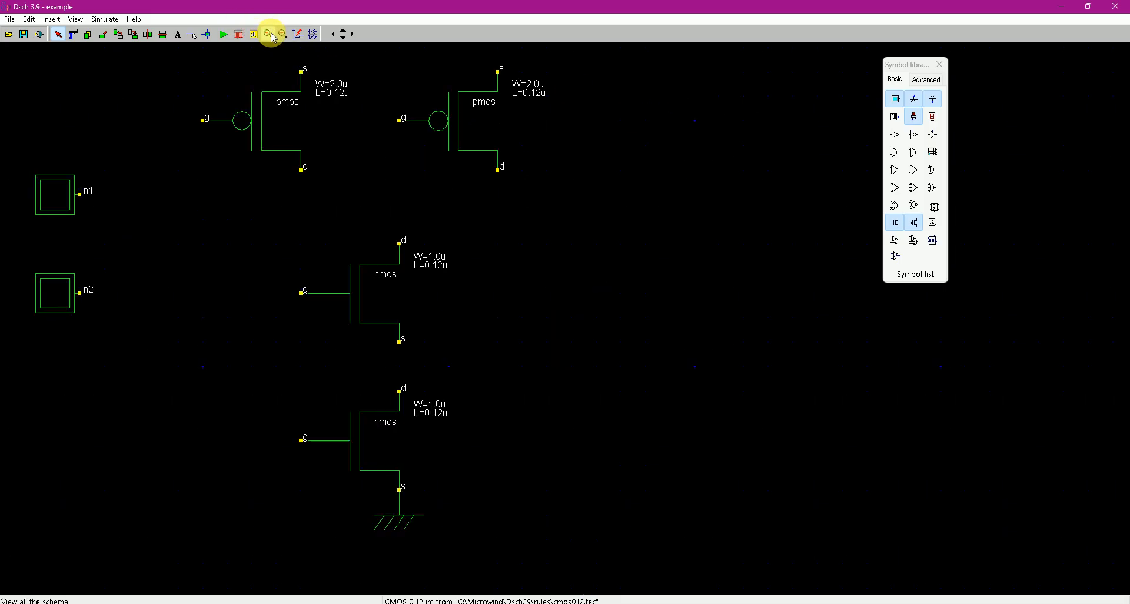
click(285, 35)
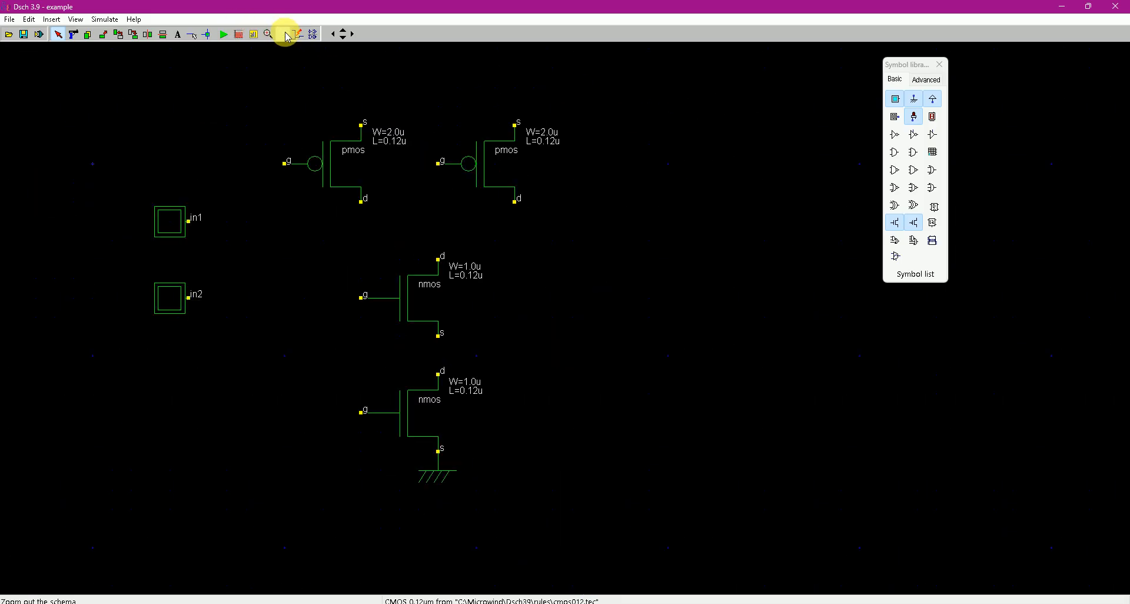
Place a VDD supply symbol centred above the two pmos transistors and an output light to the right of the circuit
click(935, 102)
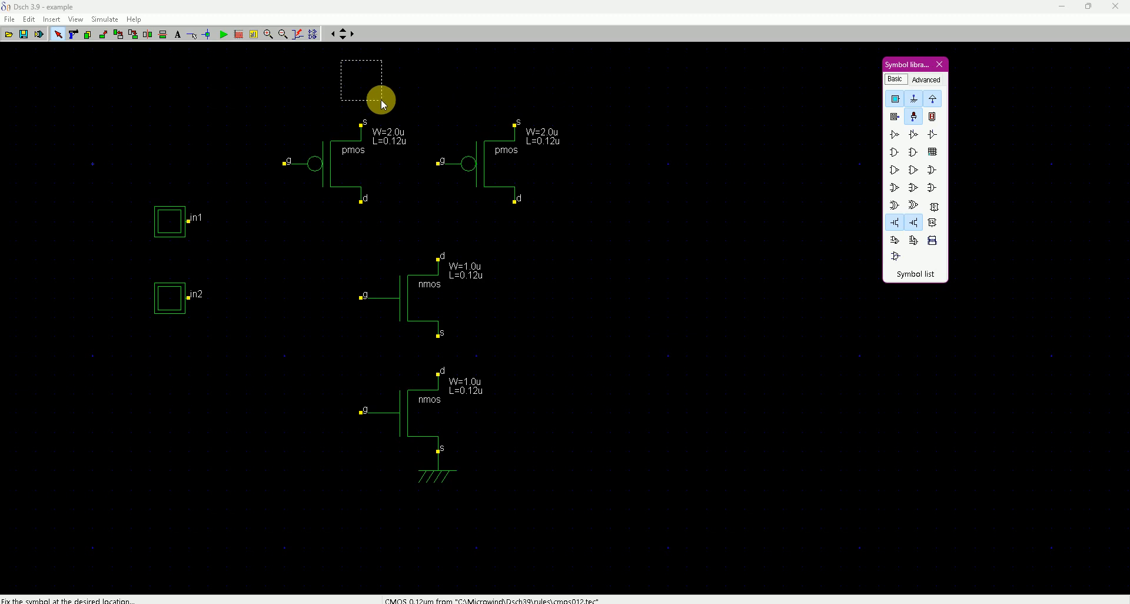
click(449, 93)
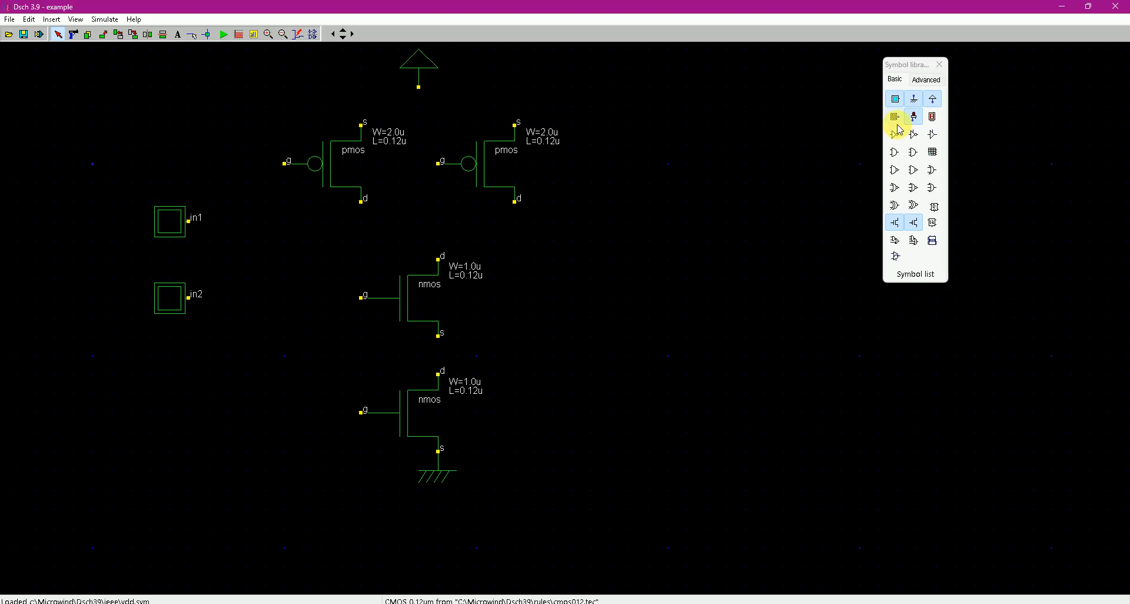
click(914, 117)
click(721, 246)
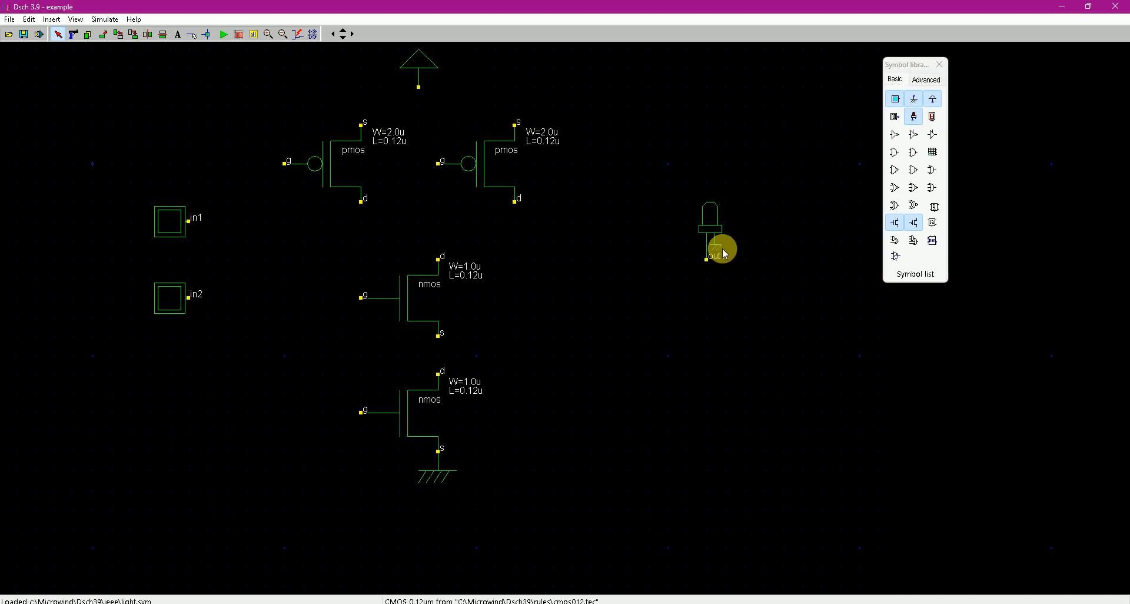
Wire the sources of the two pmos transistors together and connect the VDD symbol to that line
click(243, 37)
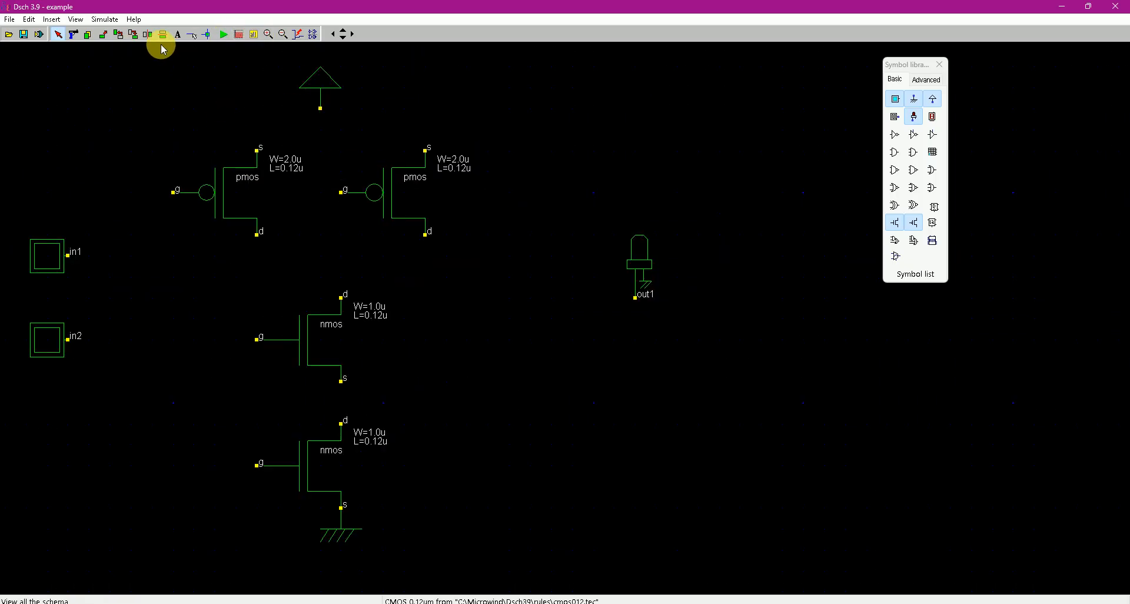
click(193, 36)
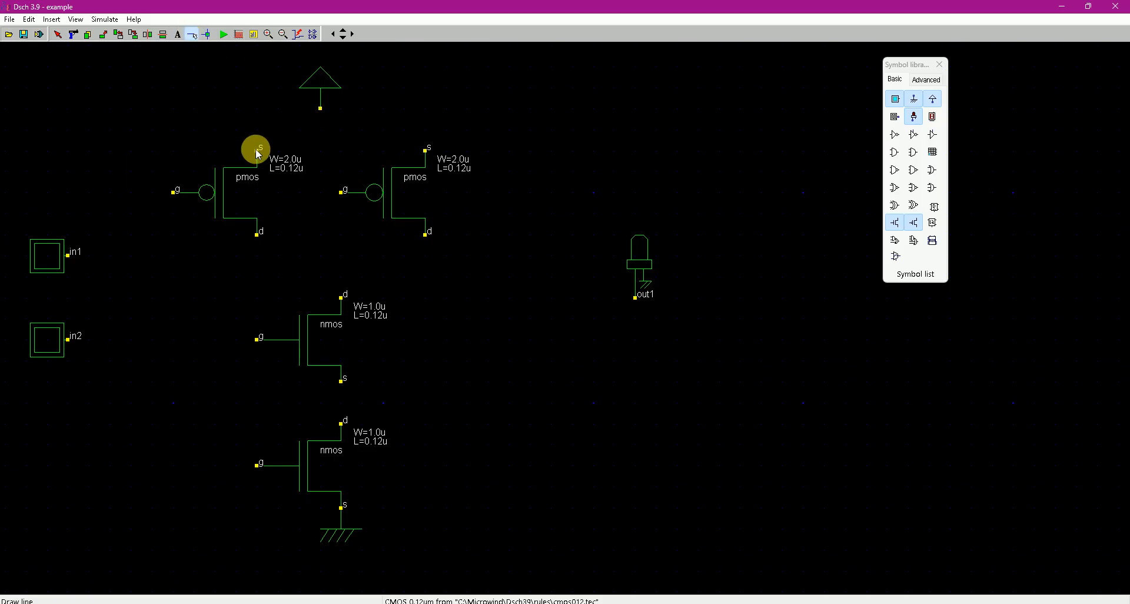
drag(258, 152, 426, 151)
drag(321, 109, 321, 152)
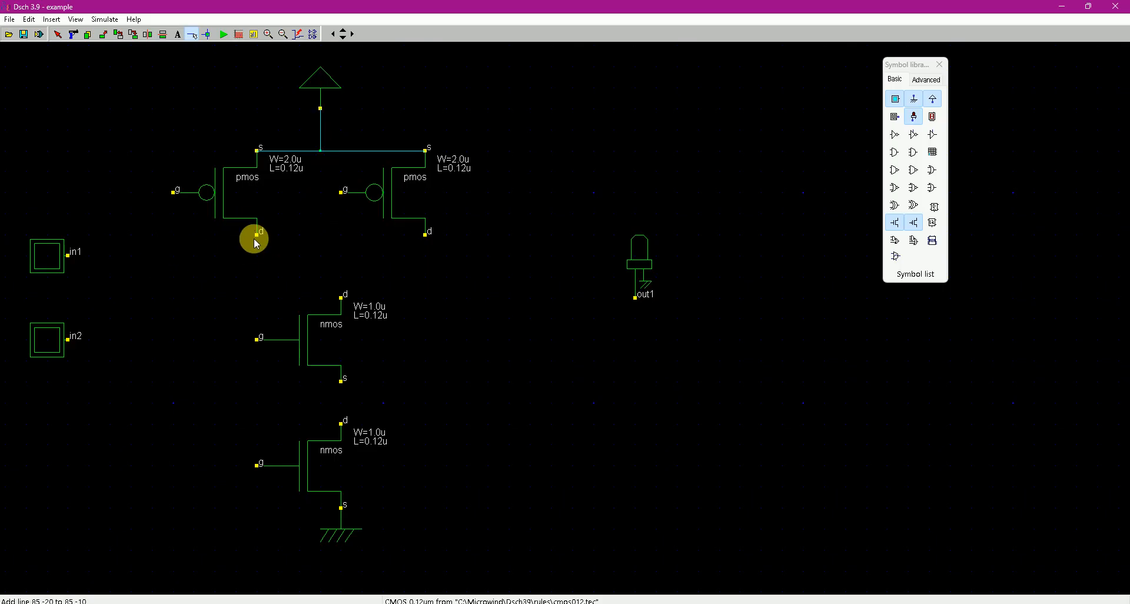
Wire the two pmos drains together and connect them to the upper nmos drain and the out1 light
drag(256, 235, 426, 237)
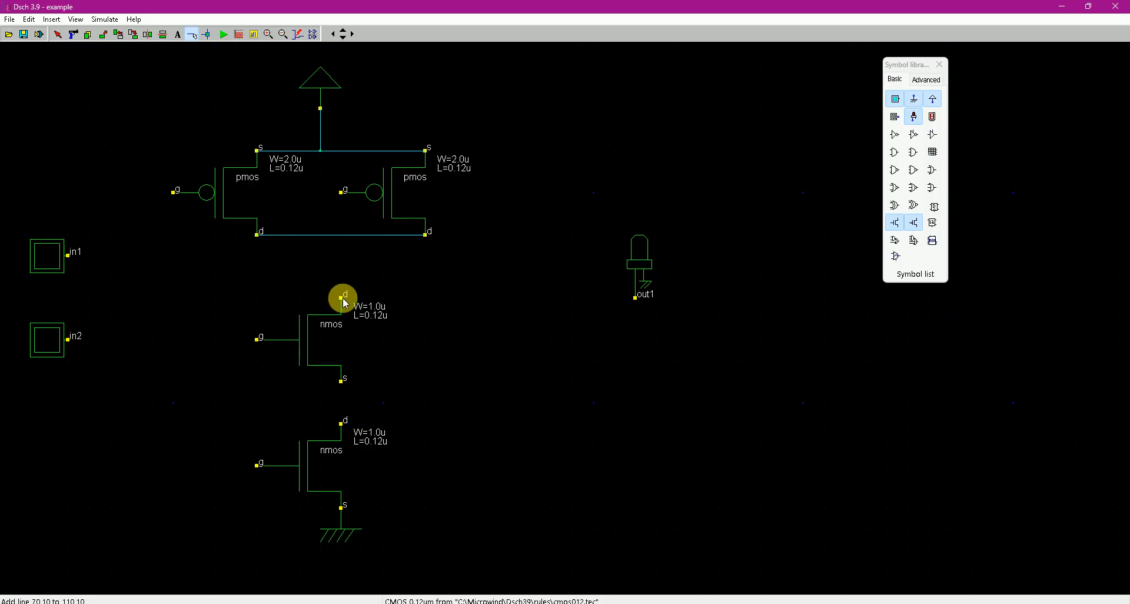
drag(341, 297, 339, 287)
drag(339, 240, 340, 234)
drag(340, 298, 641, 303)
Wire input in1 to the gates of the left pmos and the upper nmos transistors
drag(67, 254, 173, 254)
drag(173, 195, 173, 255)
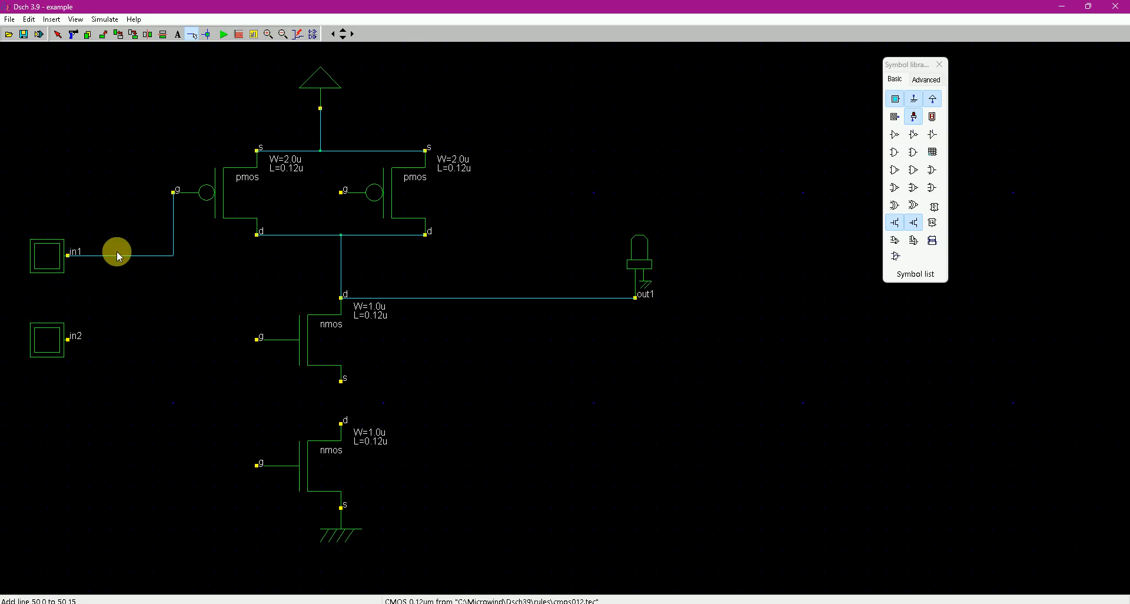
mouse_move(167, 265)
mouse_down()
mouse_move(169, 341)
mouse_move(266, 340)
mouse_move(253, 341)
mouse_up()
Move the in2 button straight down to the height of the upper nmos source
click(73, 34)
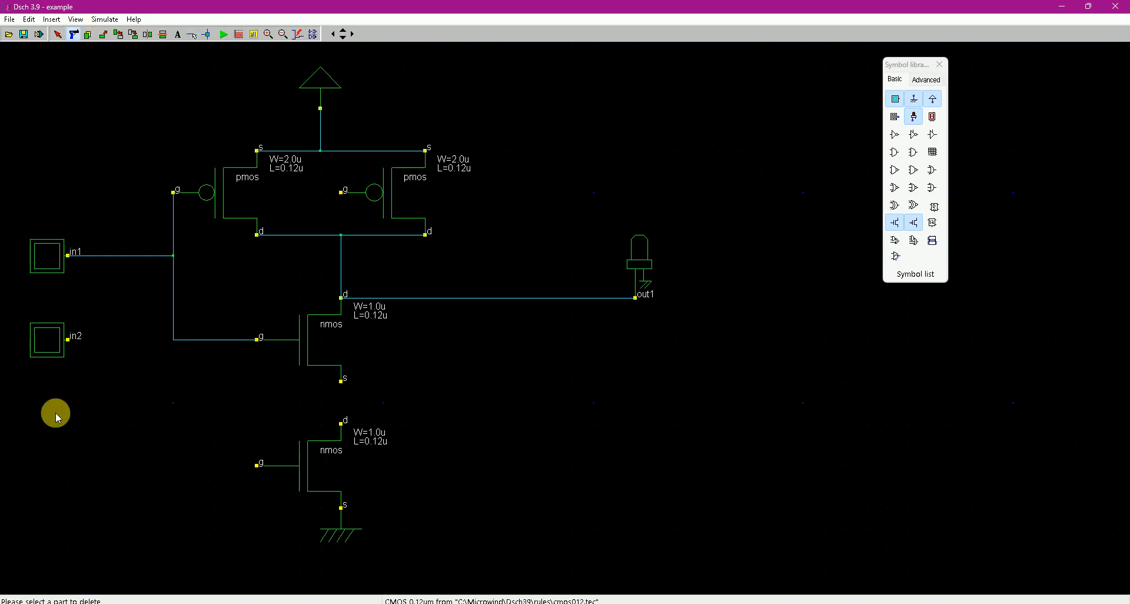
click(51, 385)
drag(49, 338, 49, 408)
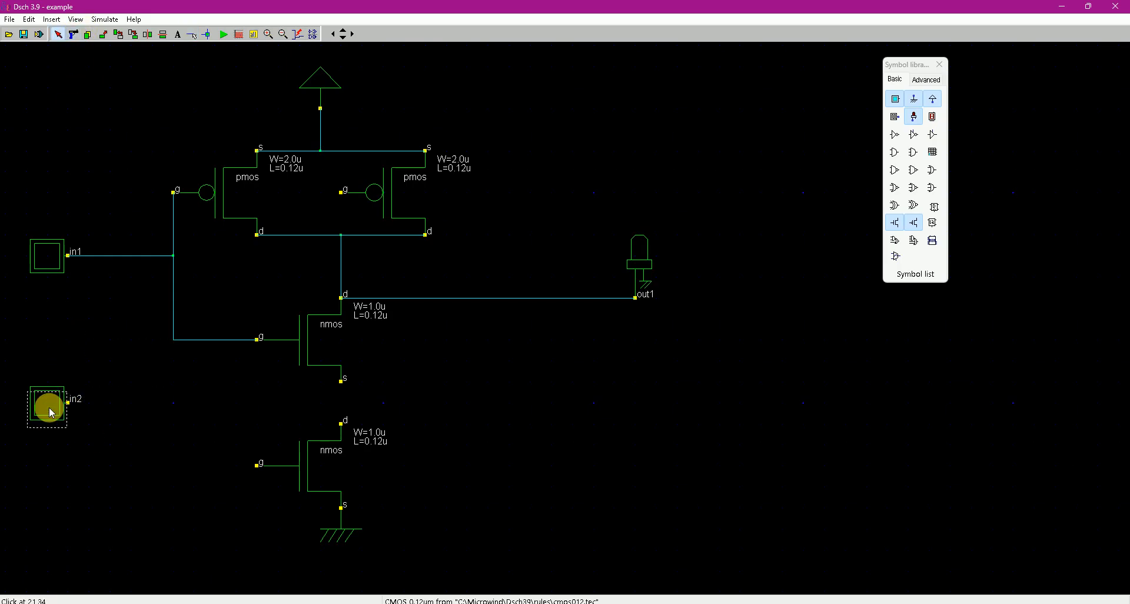
click(122, 359)
Wire input in2 to the gate of the lower nmos transistor
click(67, 383)
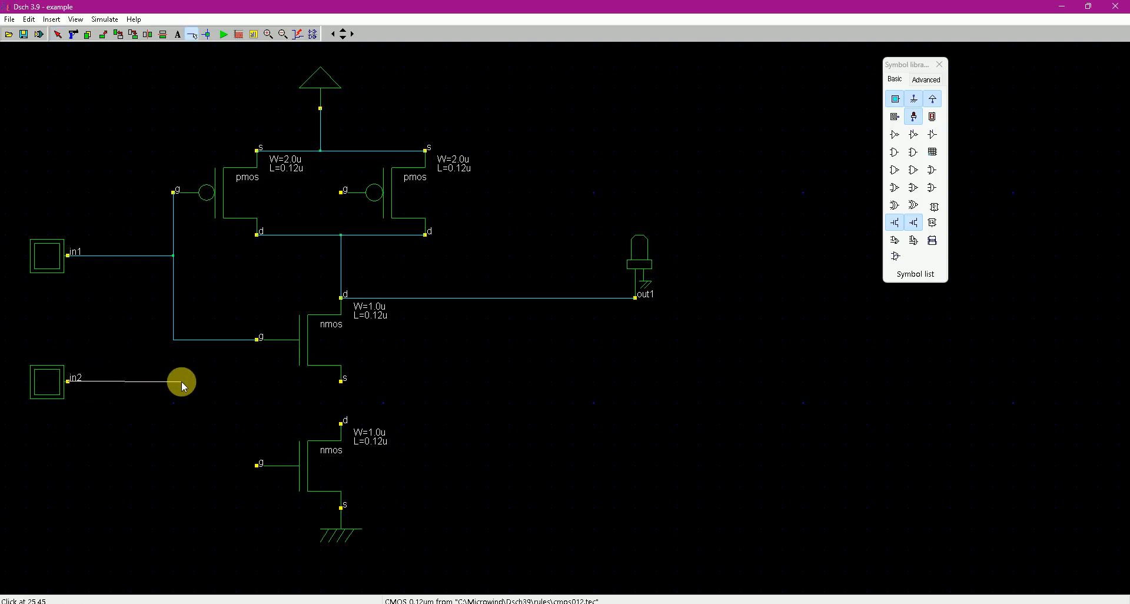
click(235, 381)
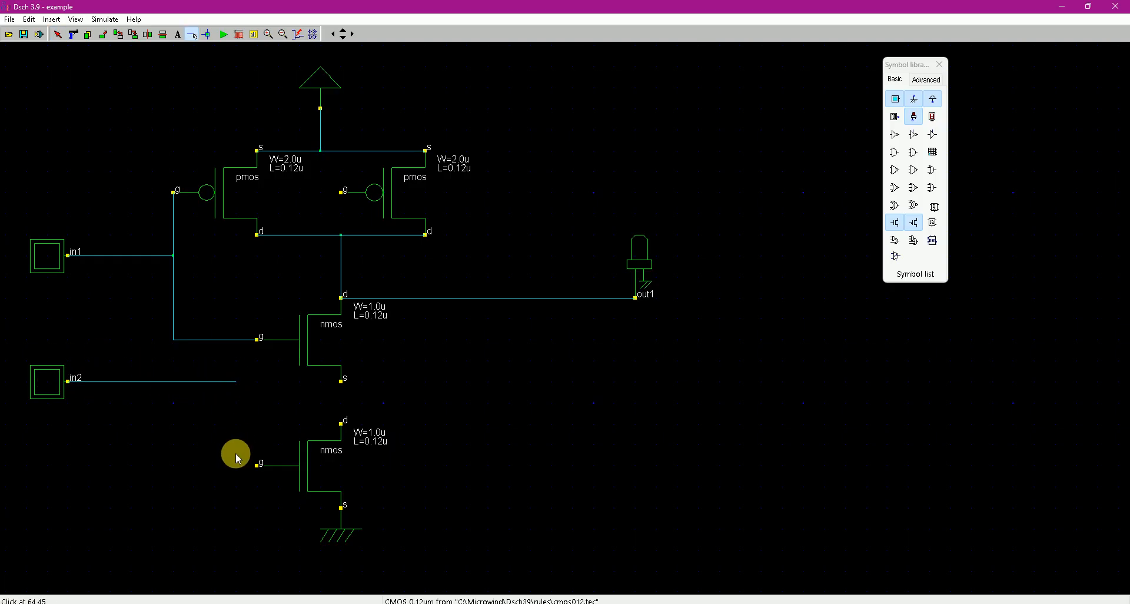
mouse_move(235, 453)
mouse_down()
mouse_move(233, 465)
mouse_move(258, 465)
mouse_up()
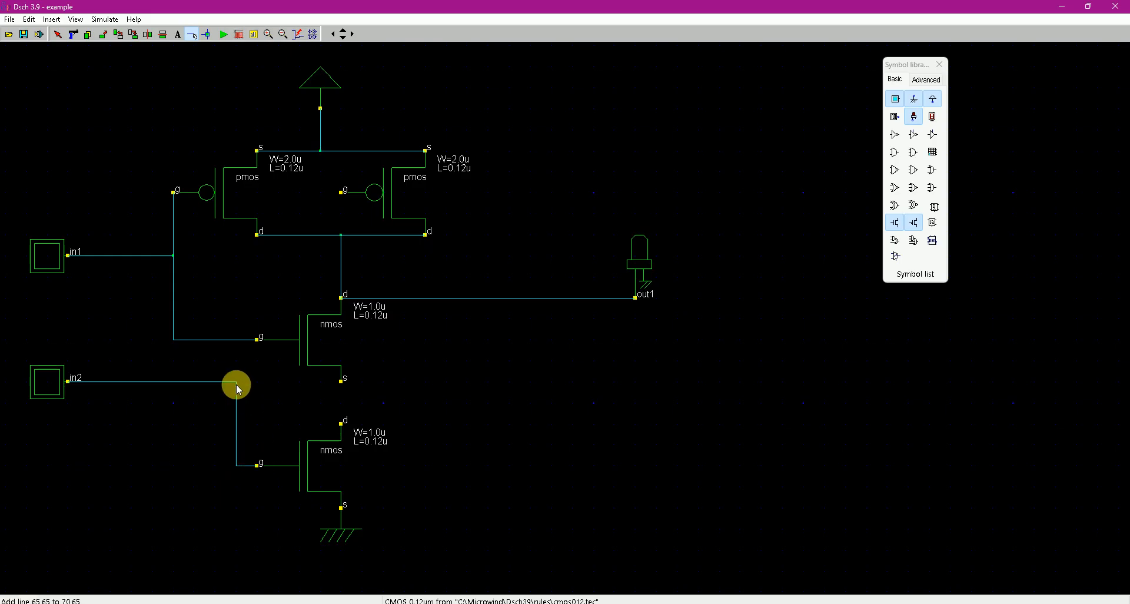
Route a branch wire from the in2 line up to the gate of the right pmos transistor
click(236, 382)
click(236, 260)
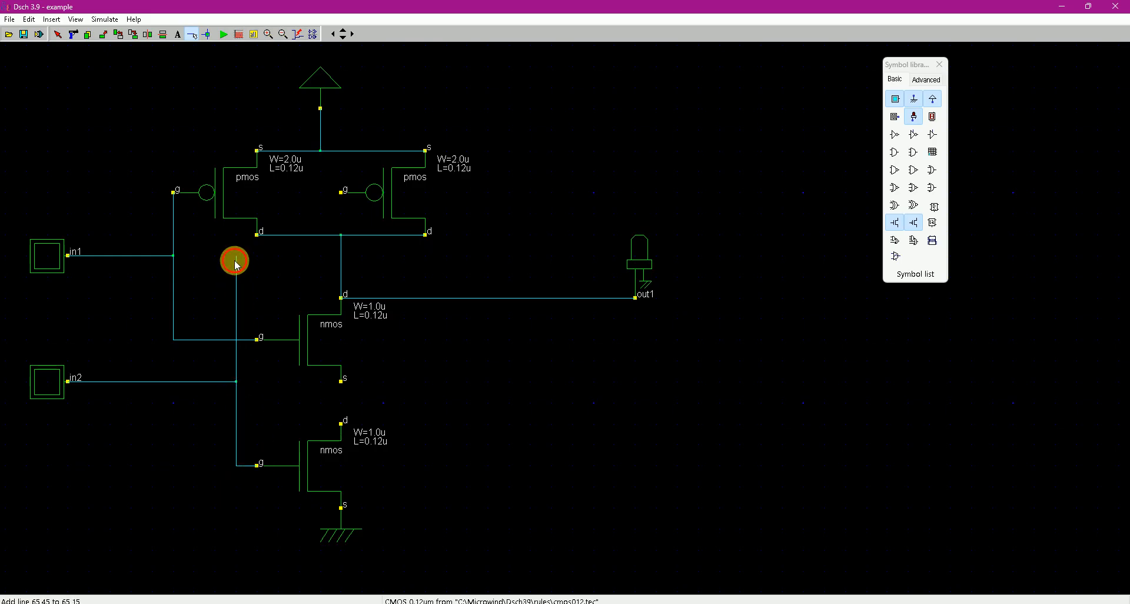
click(299, 256)
click(299, 190)
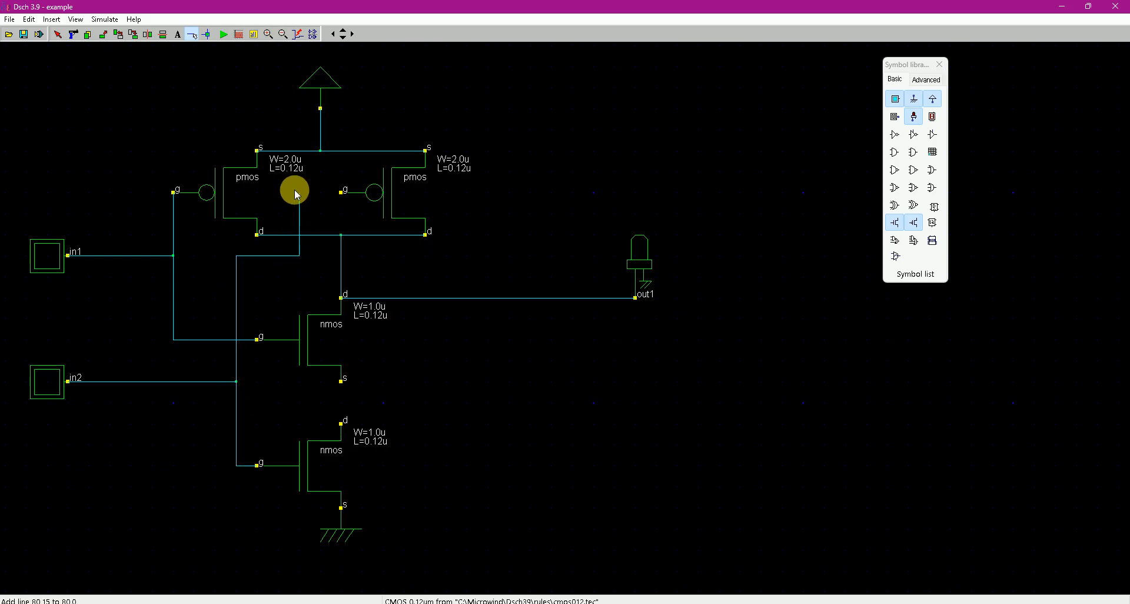
click(331, 192)
Save the schematic as nand1 in the Microwind demo folder
click(9, 19)
click(68, 75)
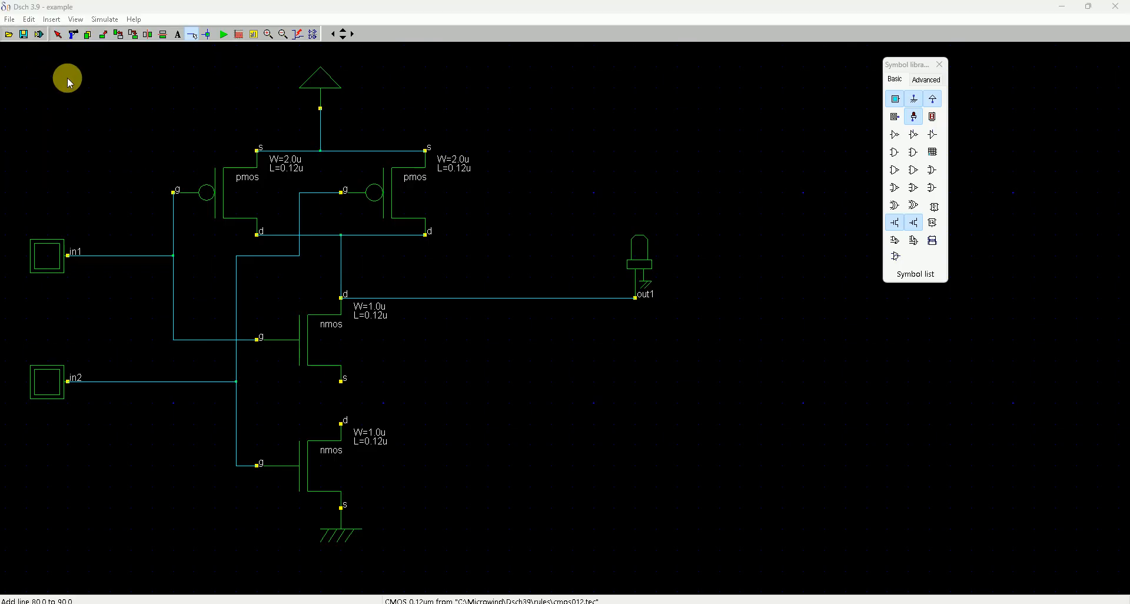
click(510, 168)
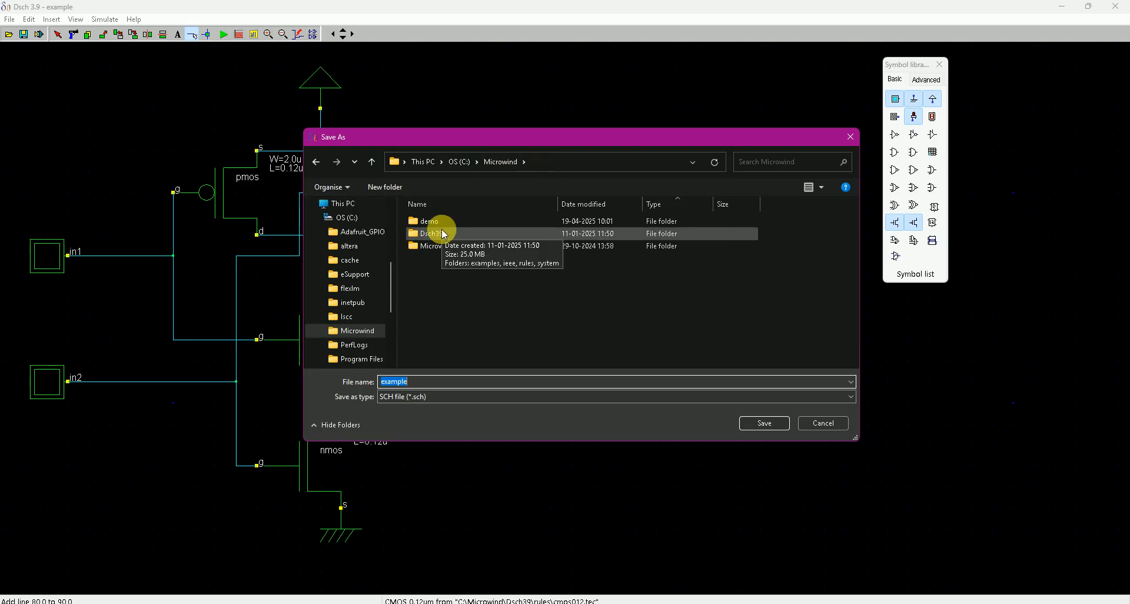
double_click(442, 221)
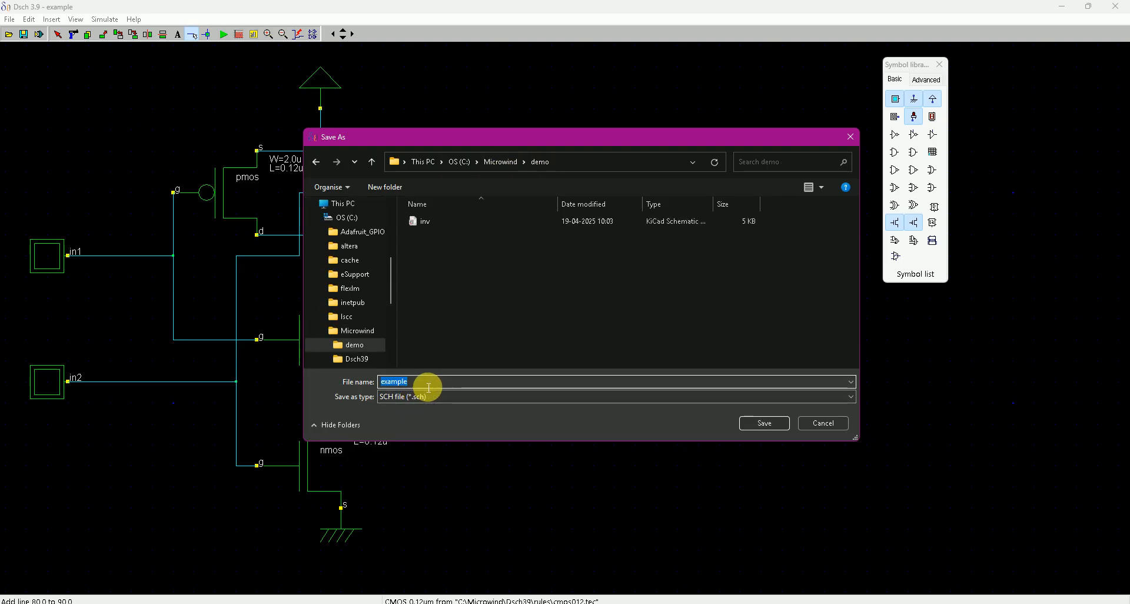
text(nand)
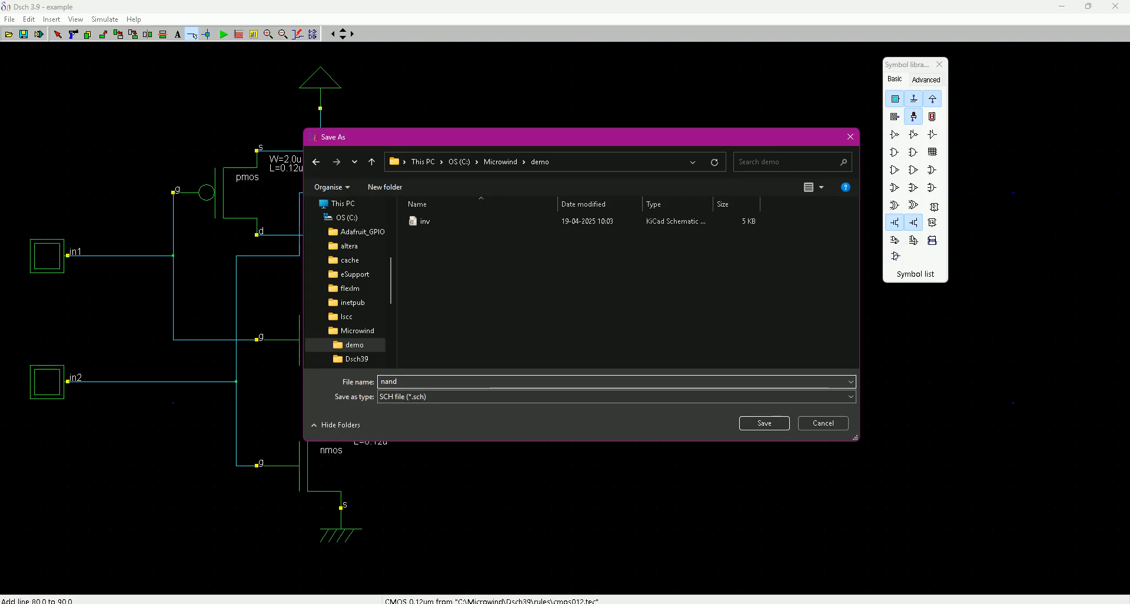
text(1)
click(767, 423)
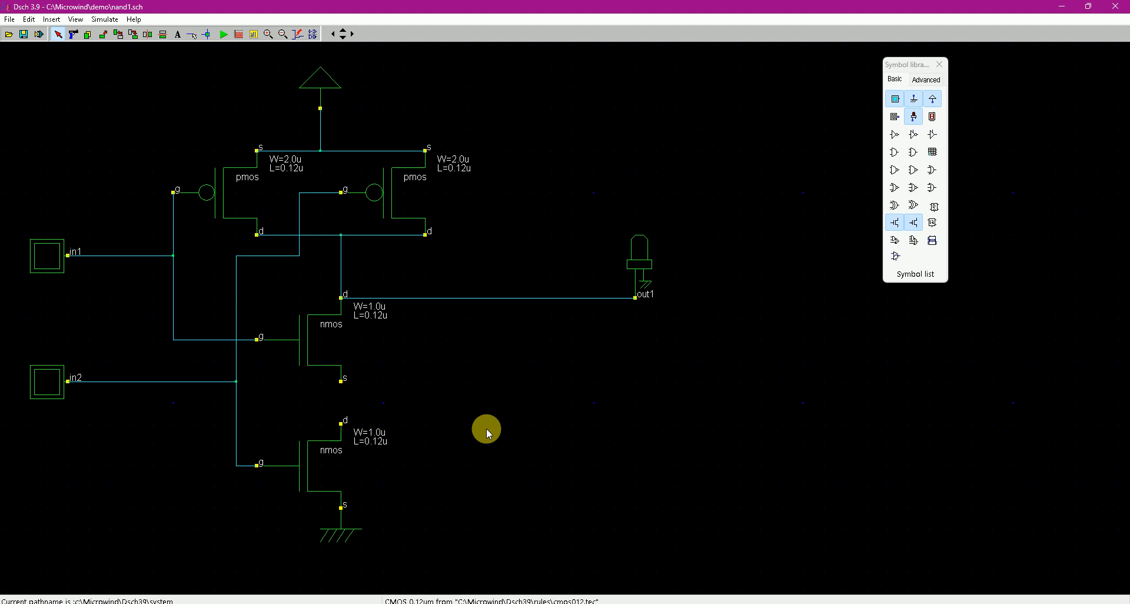
Run the logic simulation and switch on in1, followed by in2, to check the out1 light
click(223, 34)
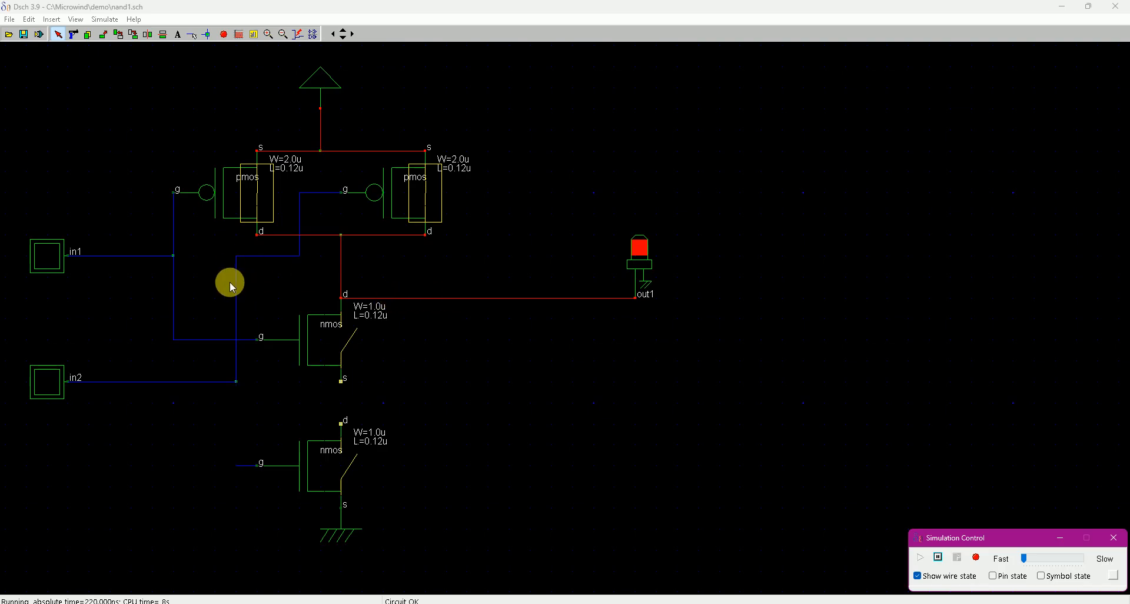
click(48, 259)
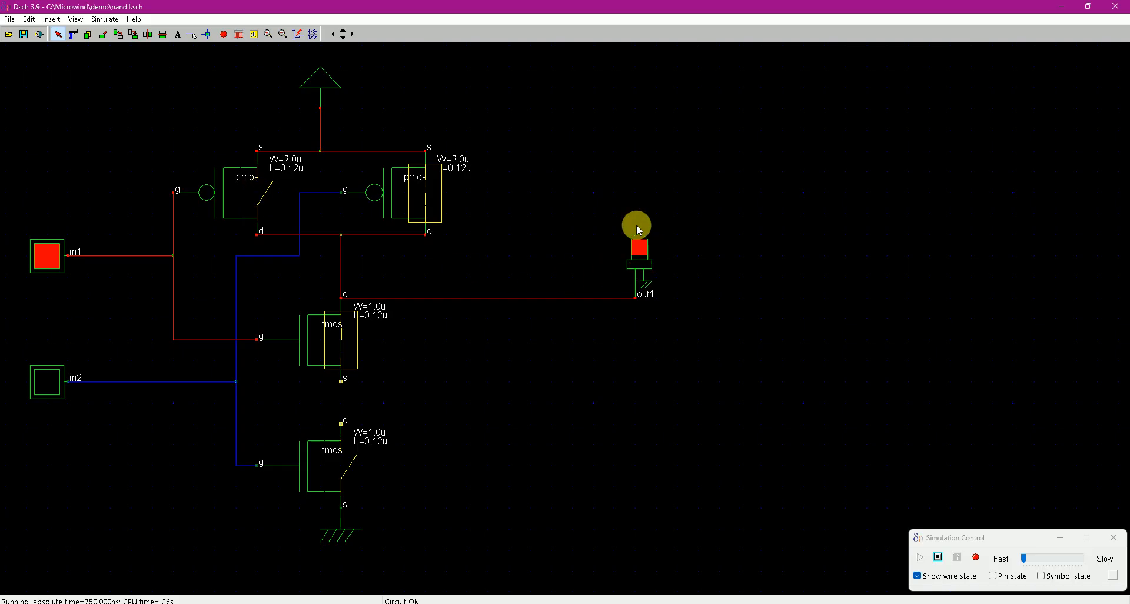
click(51, 388)
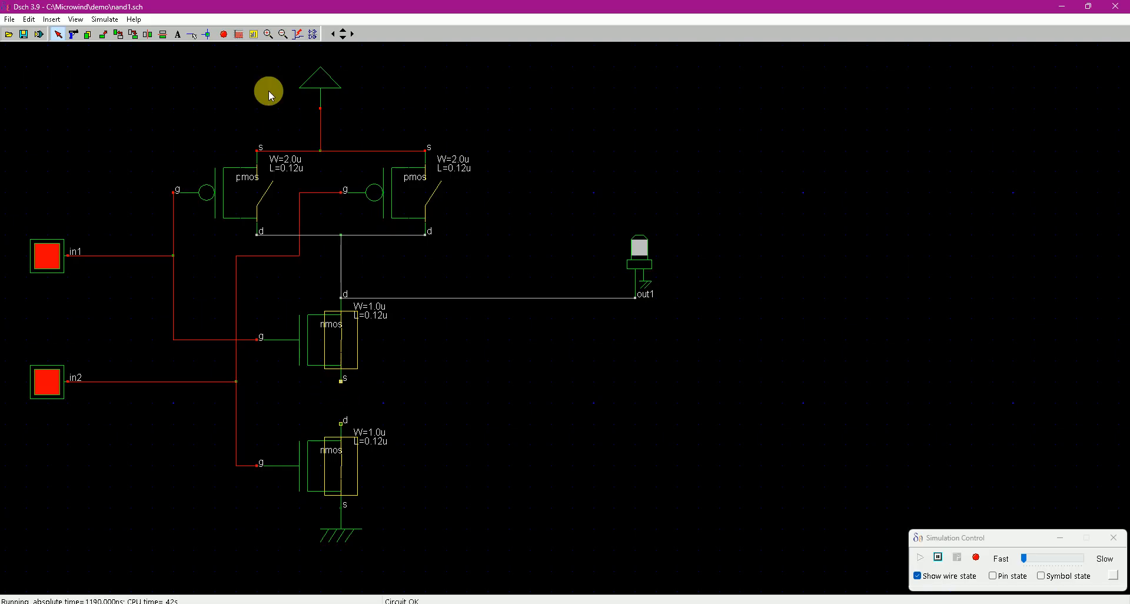
Stop the simulation and wire the upper nmos source to the lower nmos drain
click(224, 34)
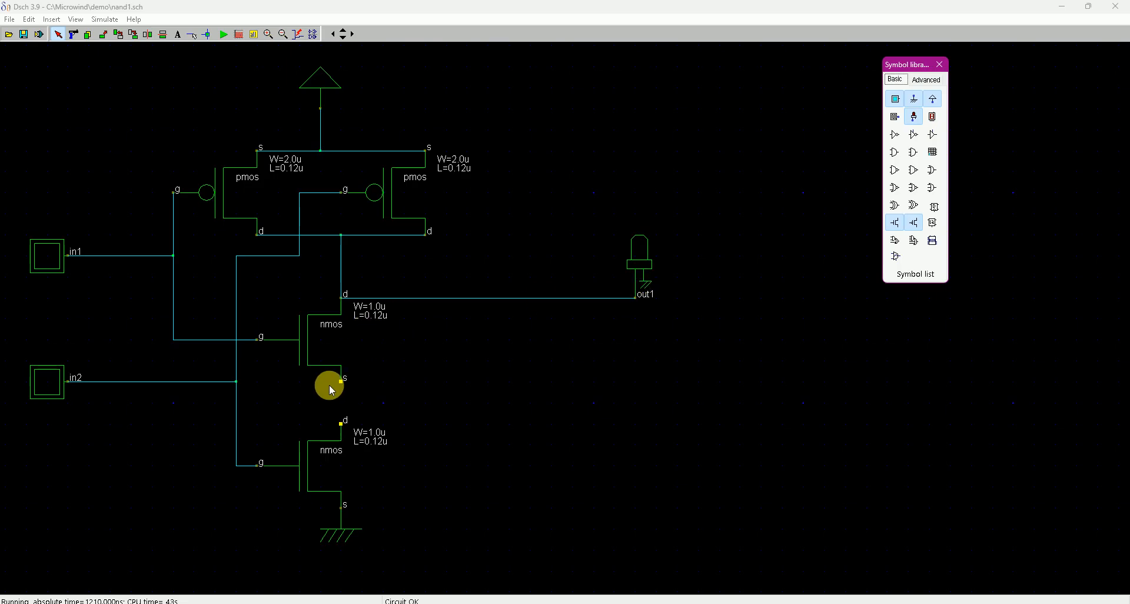
click(351, 383)
drag(340, 381, 341, 423)
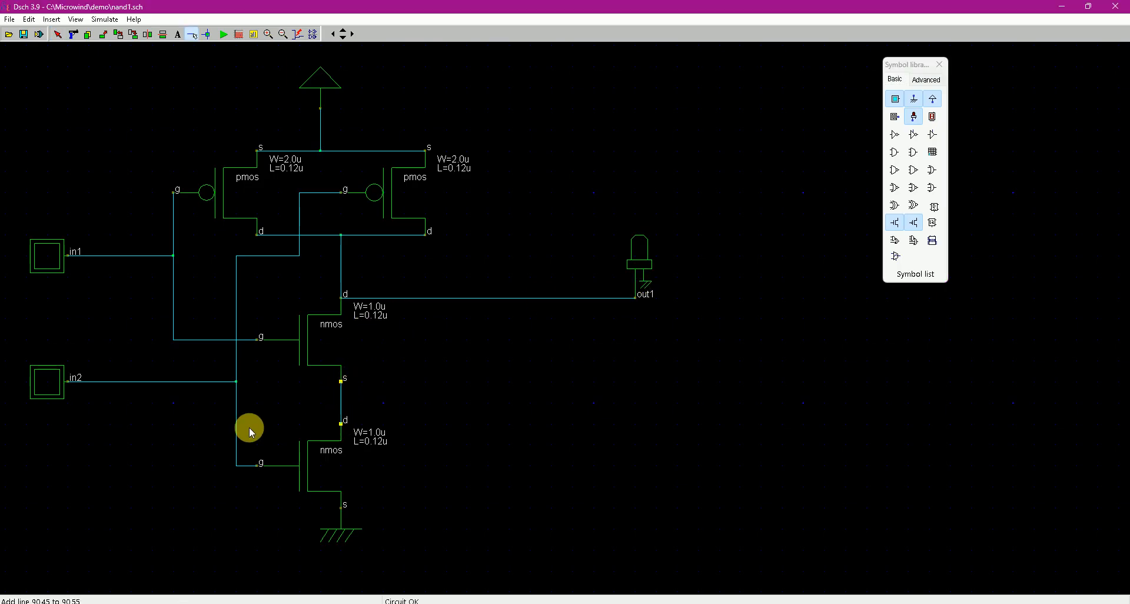
Rerun the logic simulation and test out1 with in1 toggled, with in2 alone on, and with both inputs on
click(224, 36)
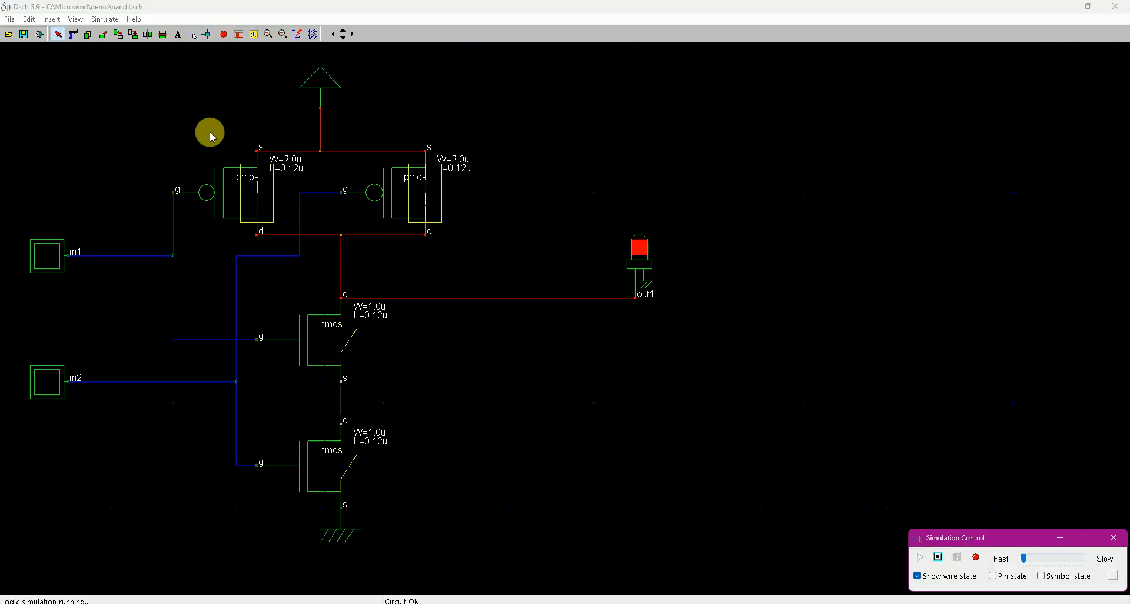
click(53, 265)
click(55, 259)
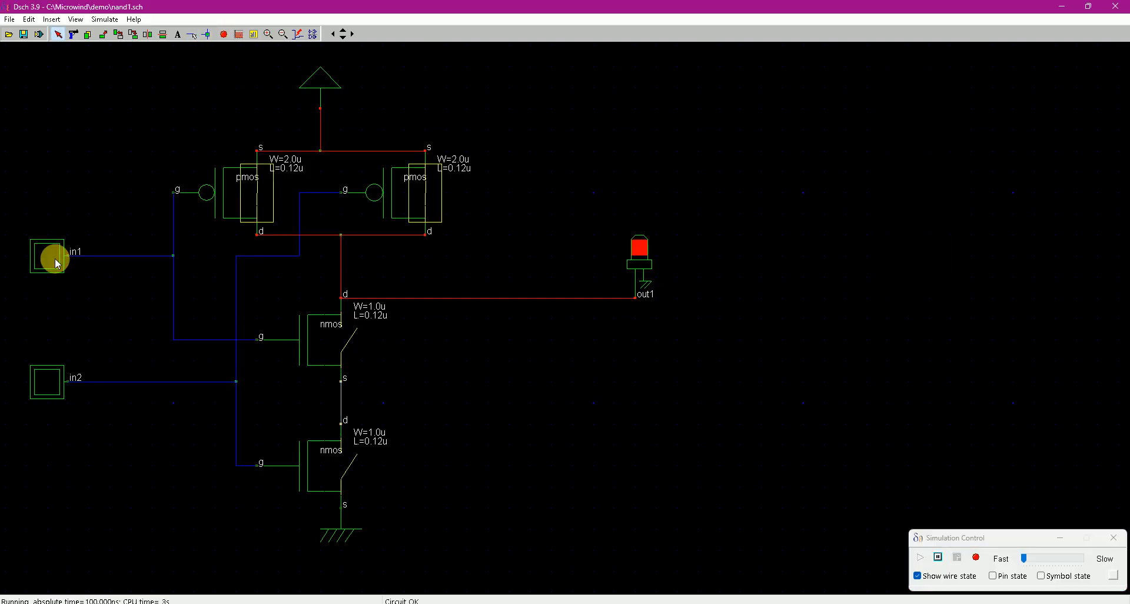
click(50, 389)
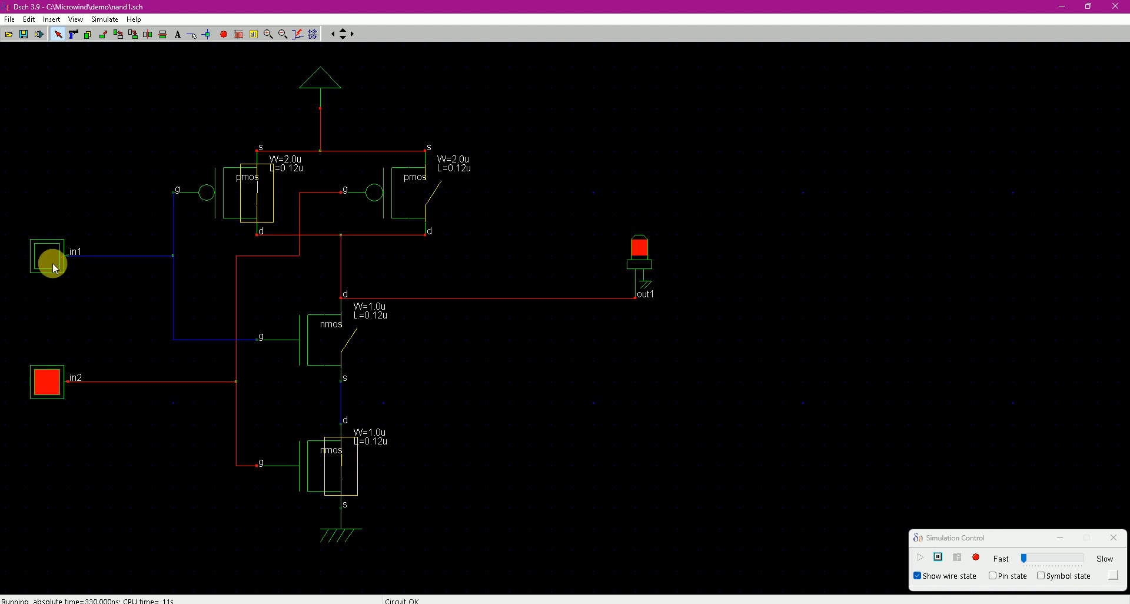
click(53, 266)
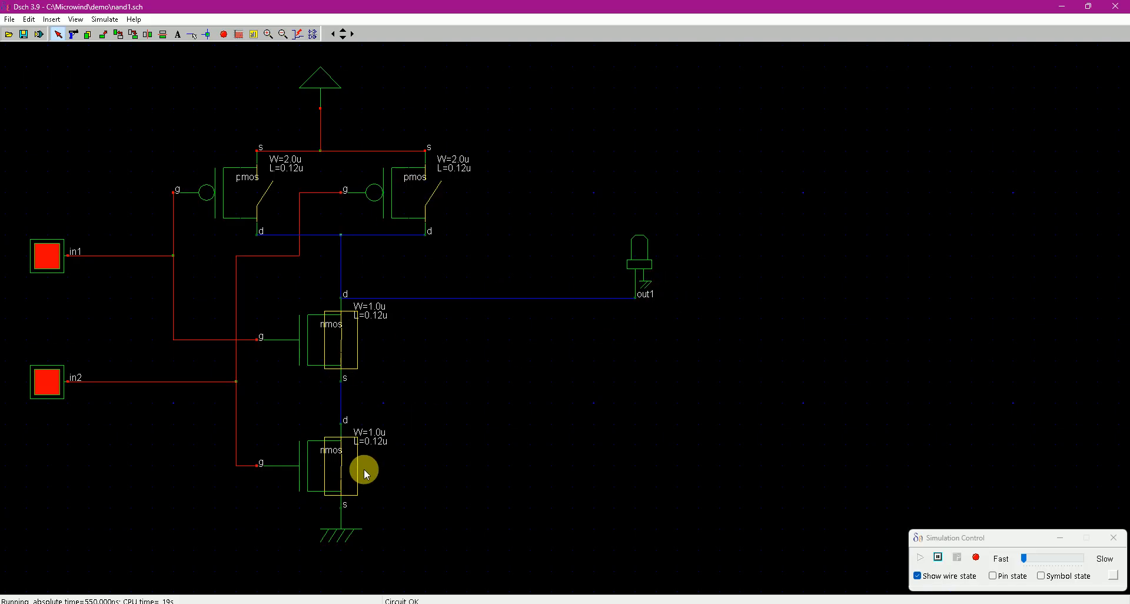
Toggle in1 and in2 repeatedly through their on/off combinations while observing the out1 light
click(47, 261)
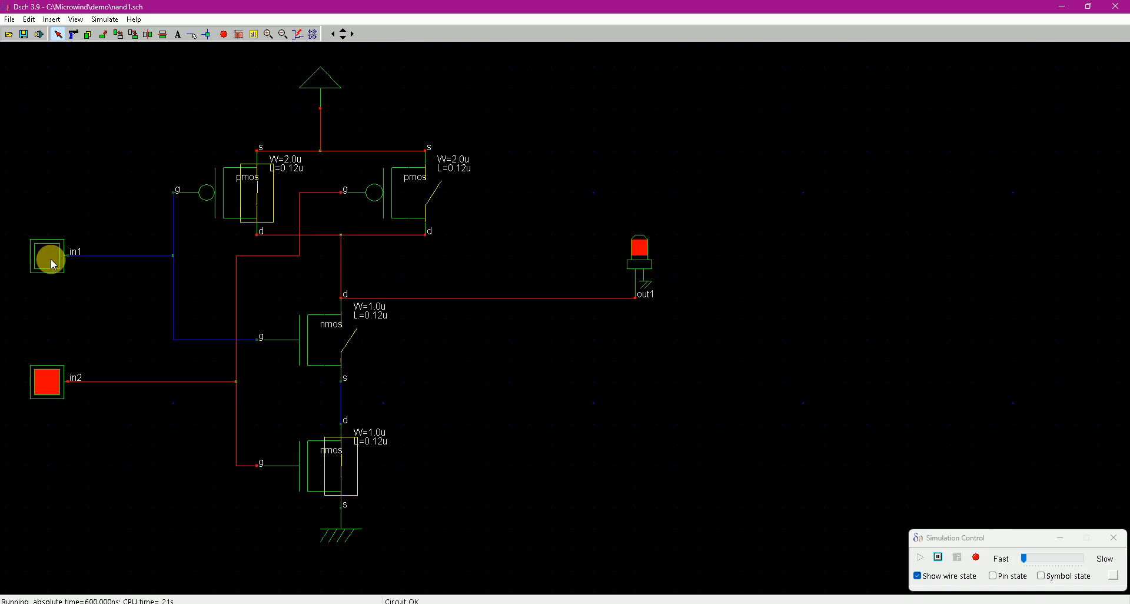
click(51, 259)
click(48, 381)
click(47, 267)
click(52, 388)
click(49, 265)
click(48, 384)
click(51, 264)
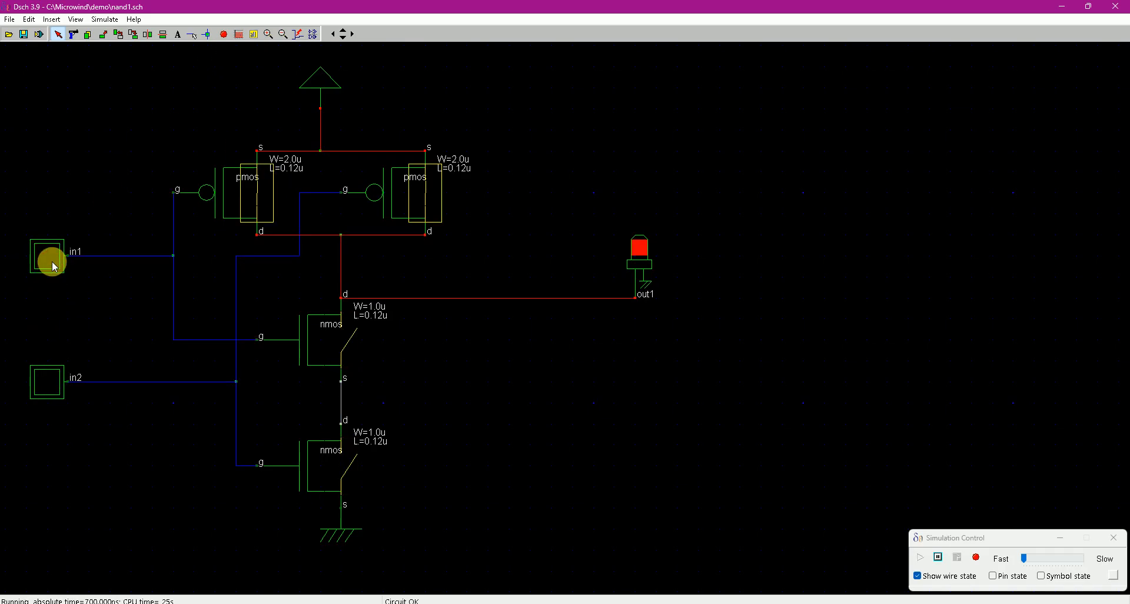
Stop the simulation and display the timing diagrams of in1, in2 and out1
click(224, 34)
click(239, 34)
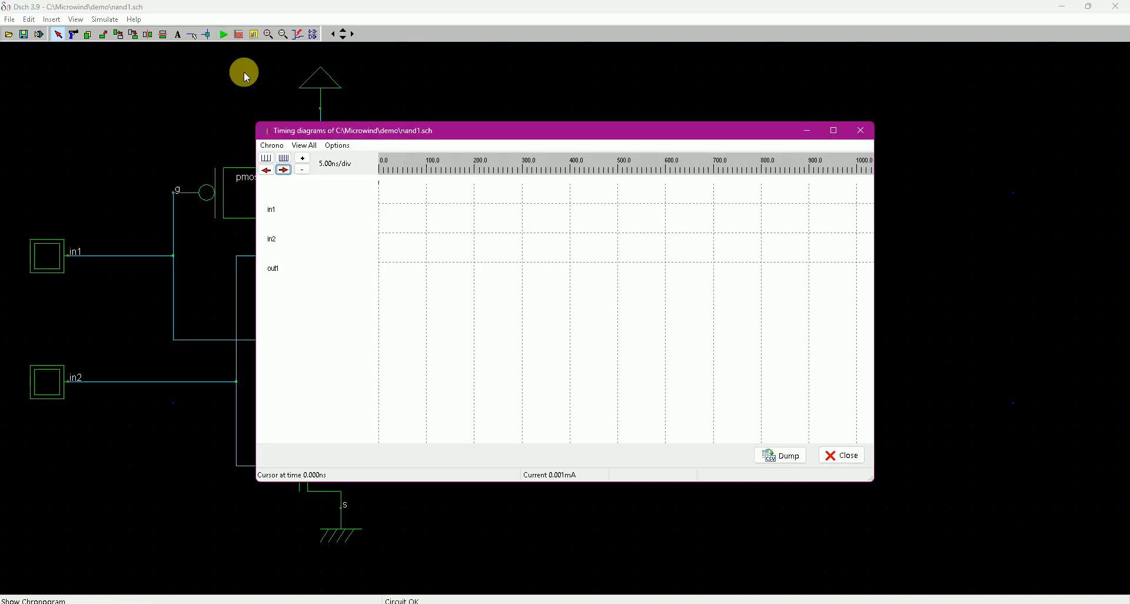
Examine the in1, in2 and out1 waveforms at 1.00ns/div from 120 ns to beyond 330 ns, and close the timing diagrams
click(265, 156)
click(265, 157)
click(265, 157)
click(265, 156)
click(284, 171)
click(284, 171)
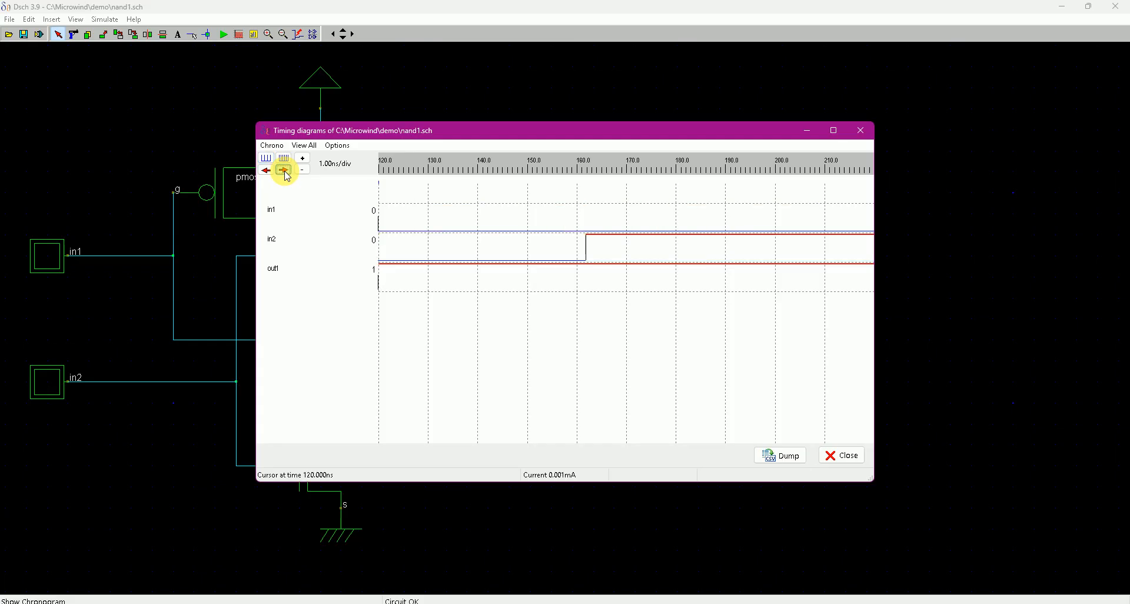
click(285, 172)
click(284, 172)
click(285, 171)
click(284, 172)
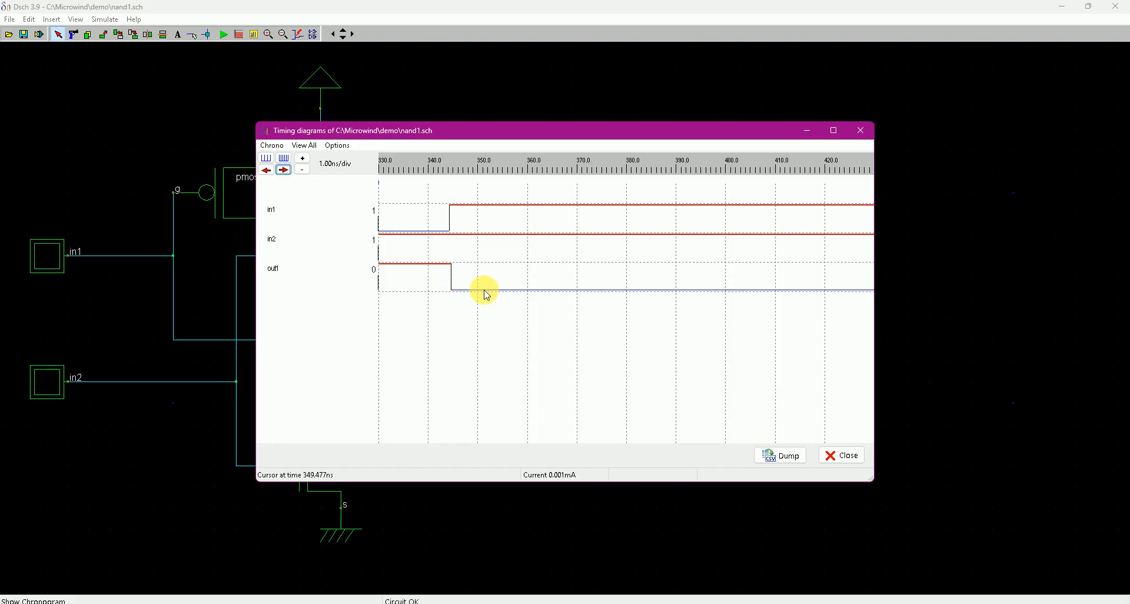
click(849, 456)
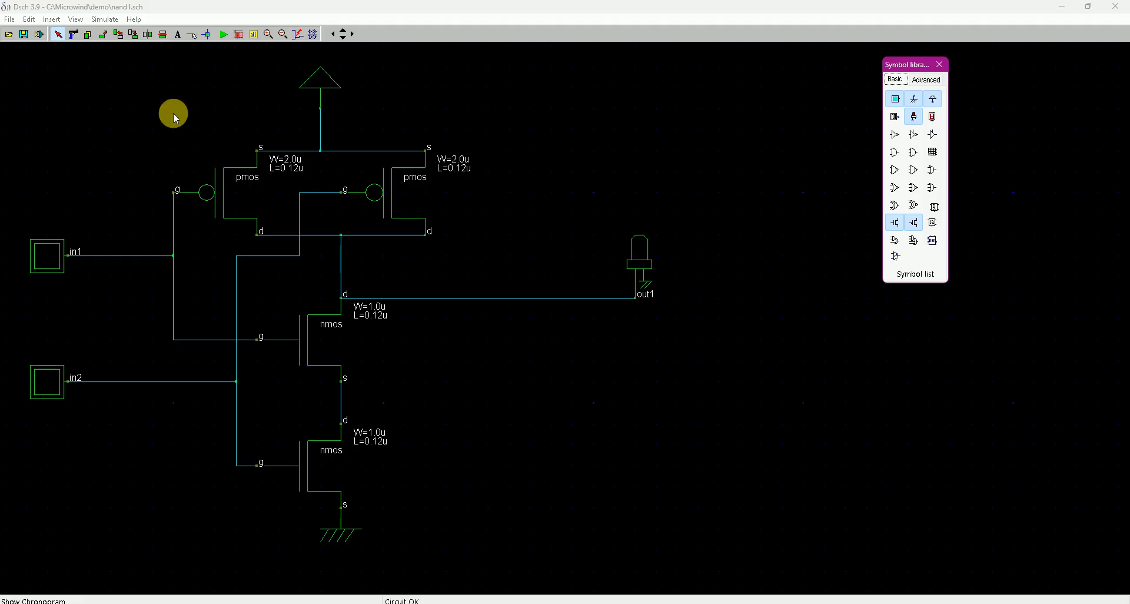
Generate the schematic's SPICE file and run its transient analysis in WinSpice with a 1.00n step and 50.00n duration
click(11, 22)
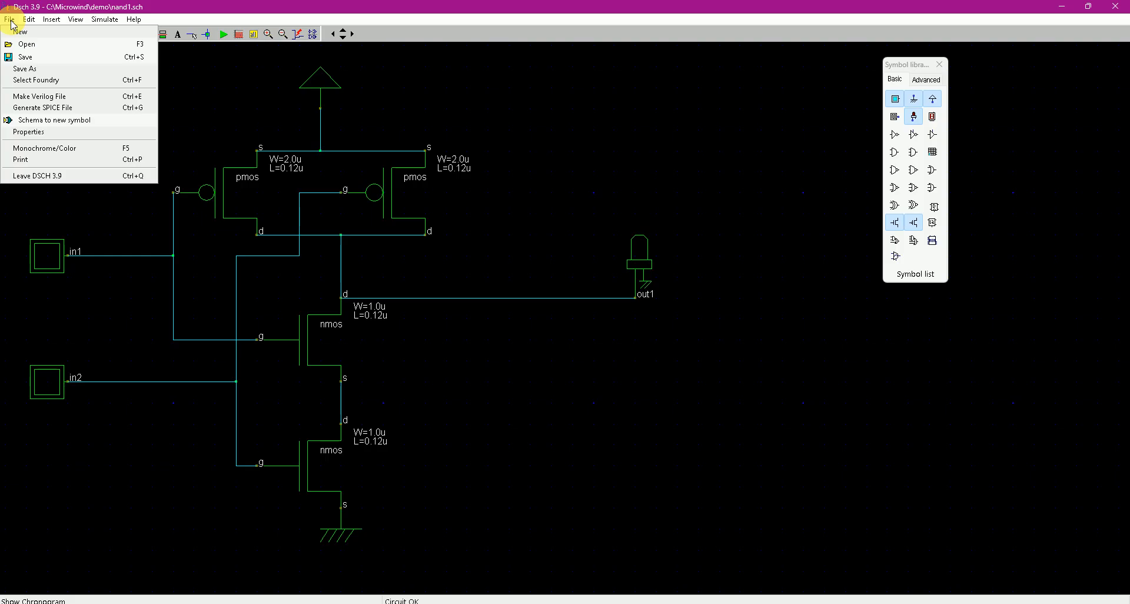
click(53, 109)
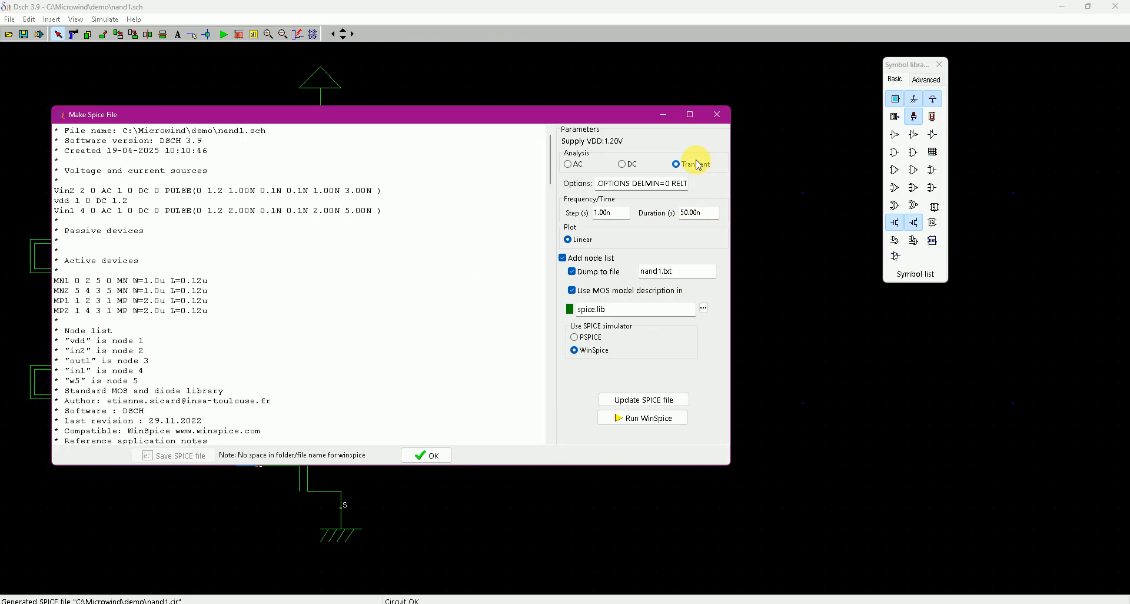
click(698, 213)
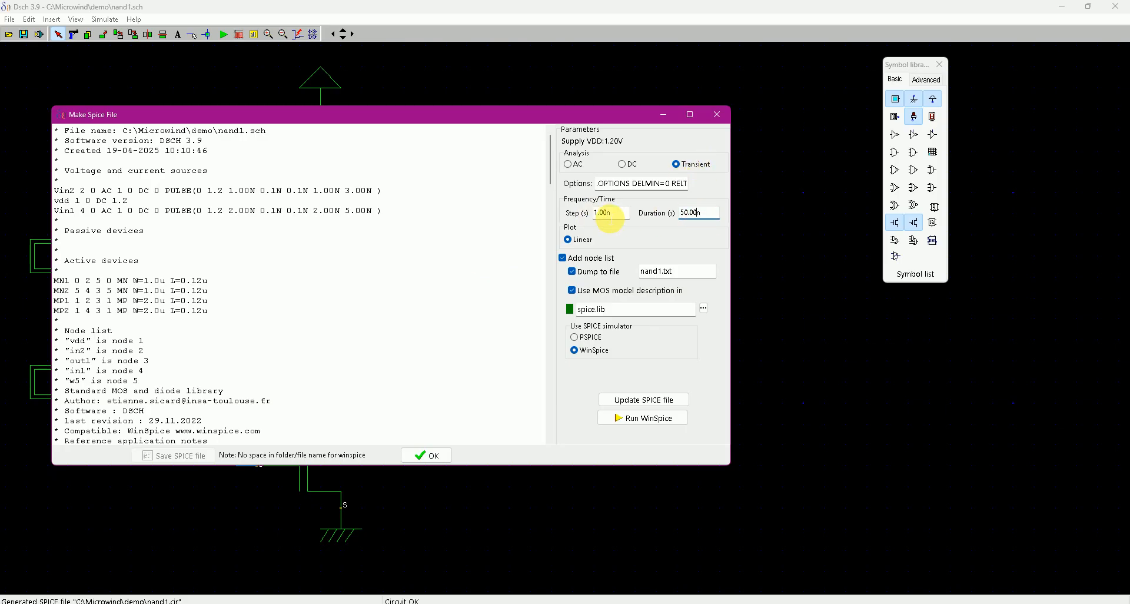
click(606, 216)
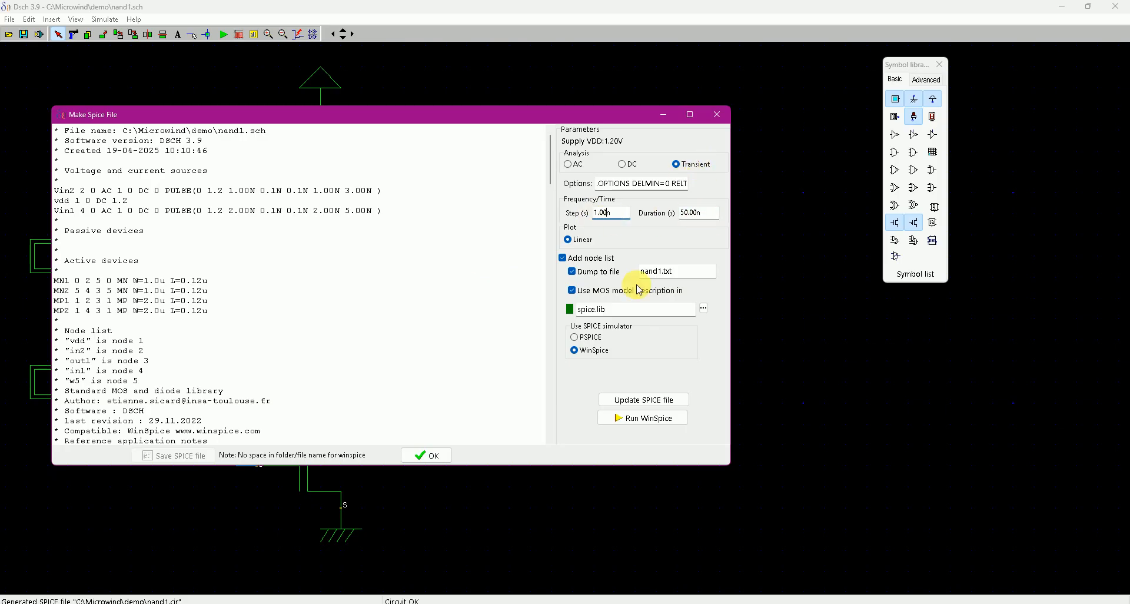
click(653, 420)
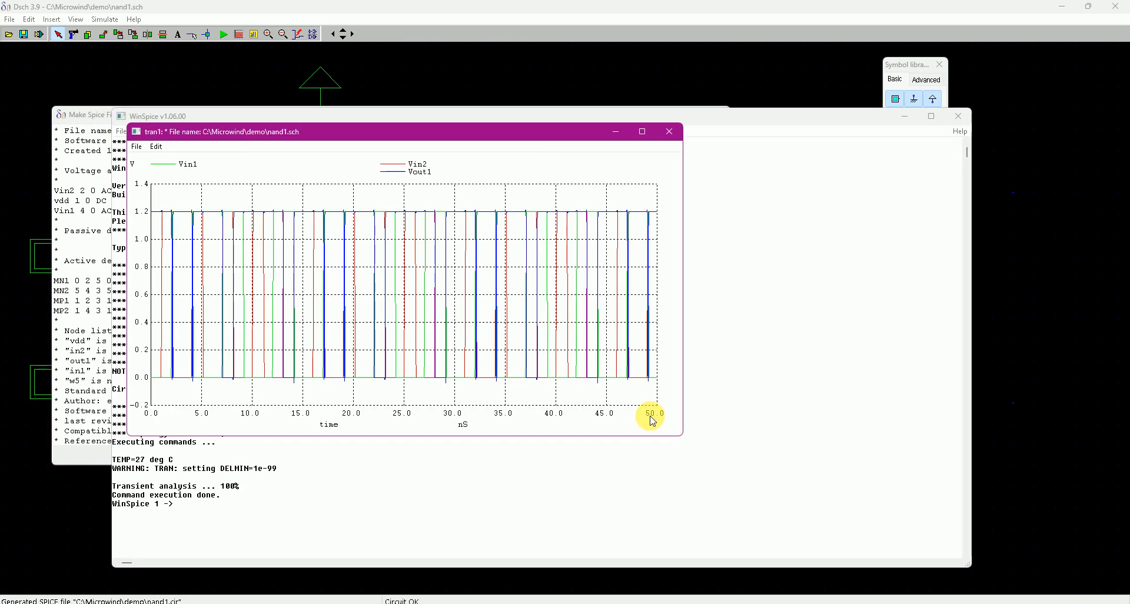
Inspect the Vin1, Vin2 and Vout1 plot enlarged and zoomed to about 25–32 ns, and close the WinSpice and SPICE file windows
double_click(461, 131)
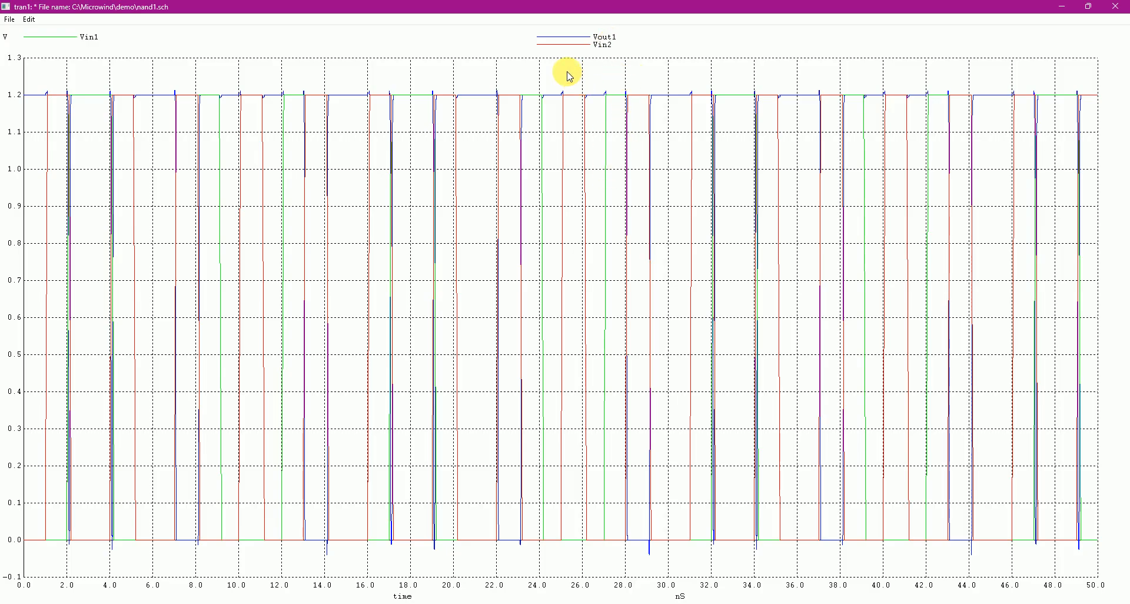
drag(567, 71, 695, 569)
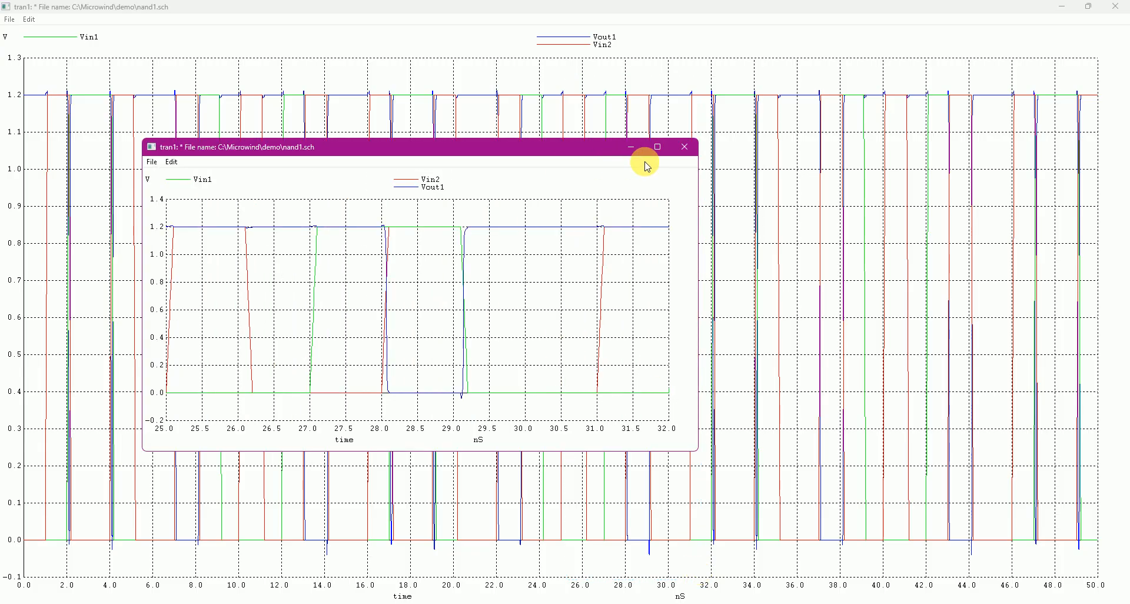
click(659, 148)
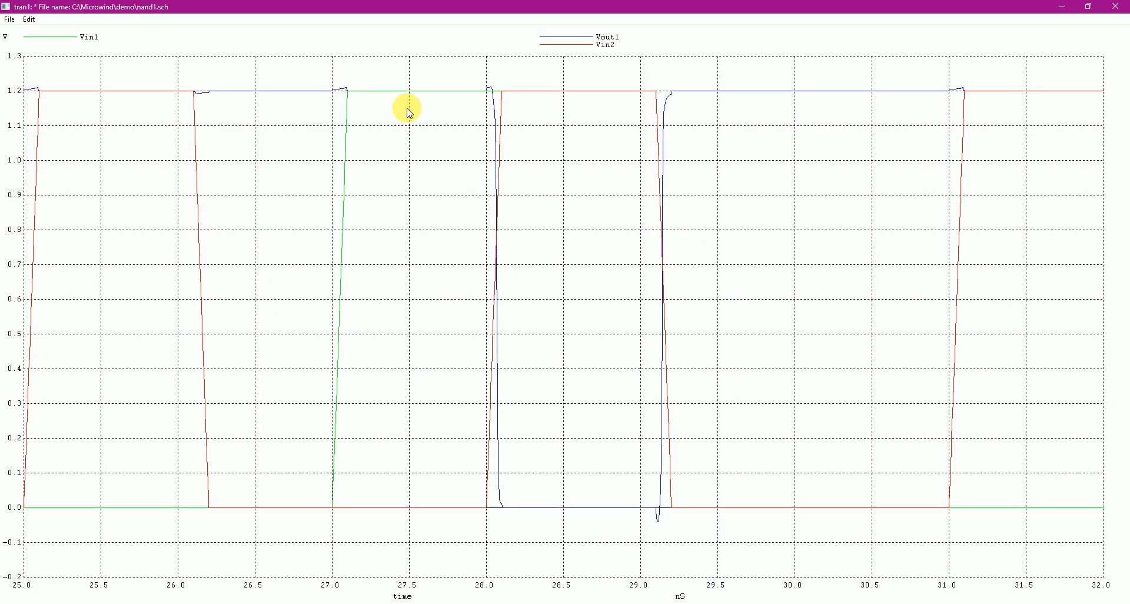
click(1118, 6)
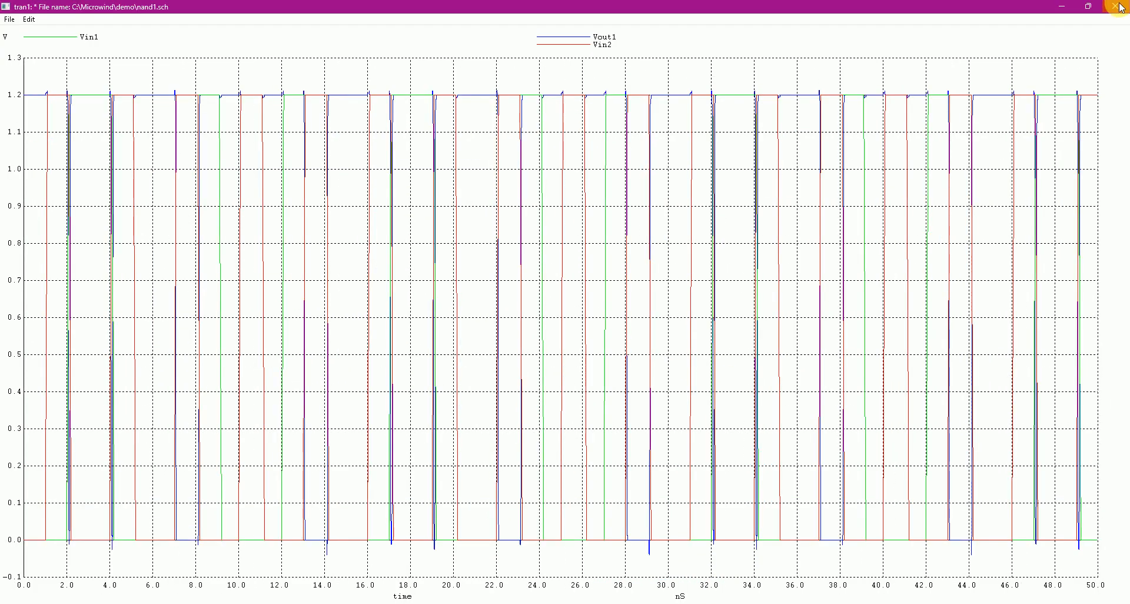
click(1119, 7)
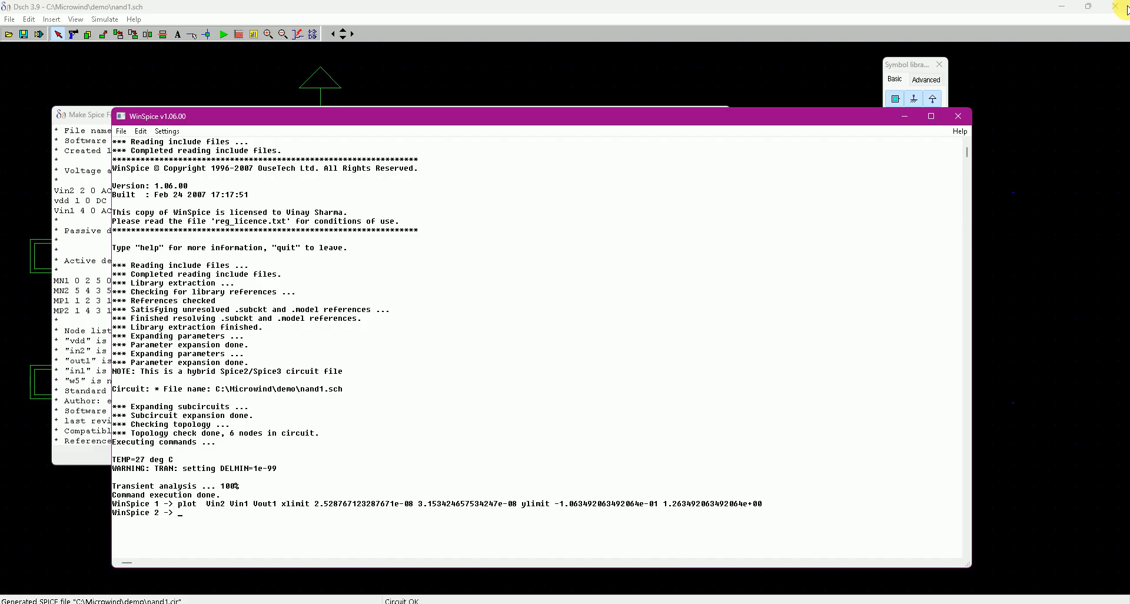
click(958, 116)
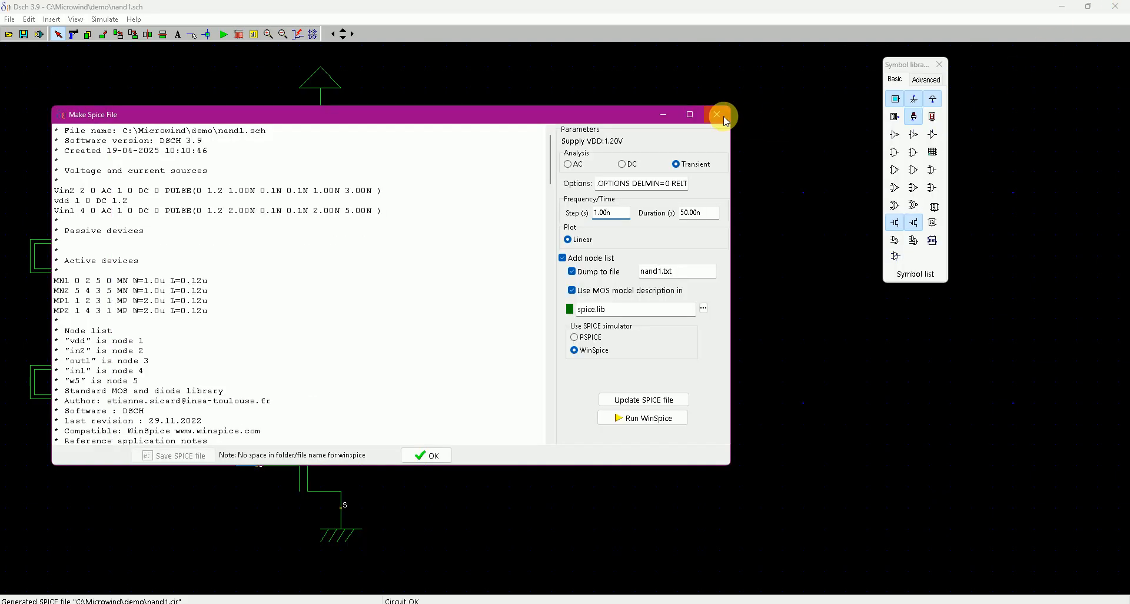
click(720, 116)
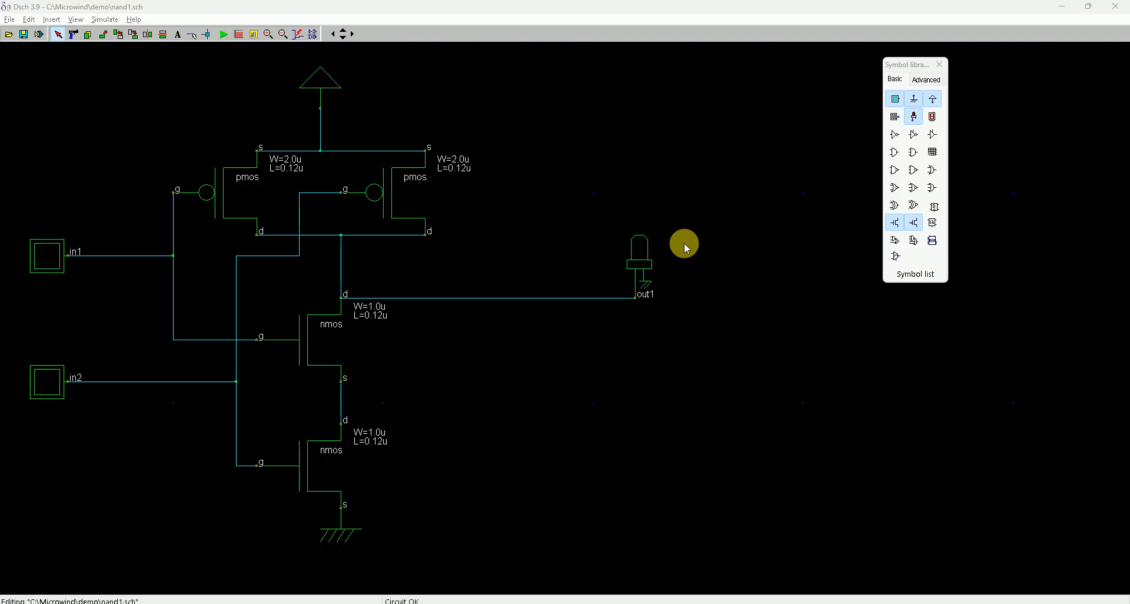
Switch to File Explorer and open the nand1 WinSpice circuit file from the demo folder in a maximized Notepad window
key(alt+Tab)
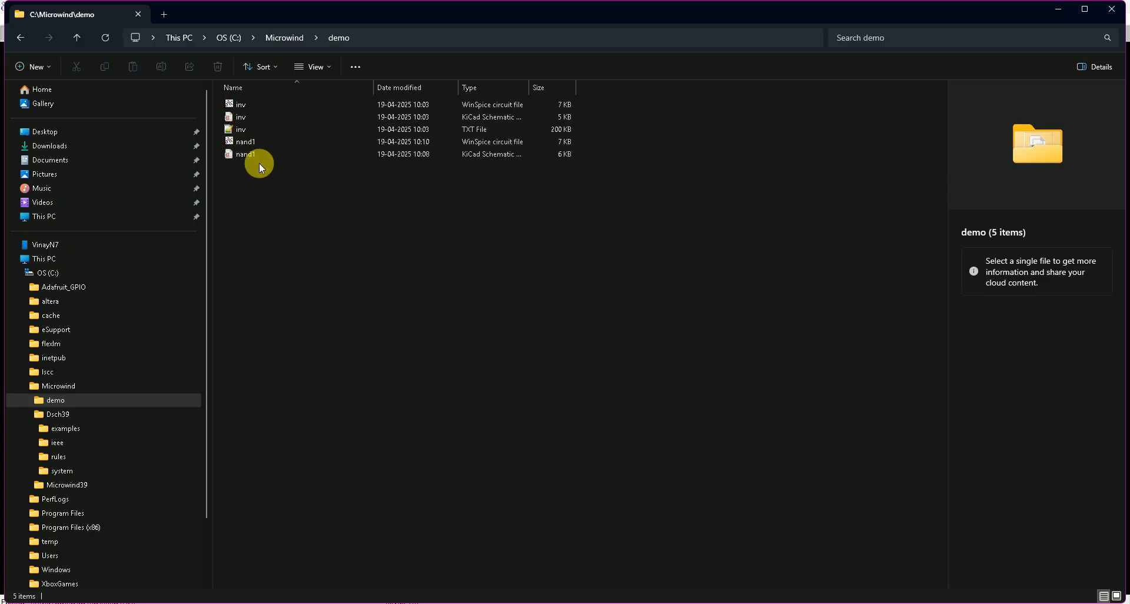
click(252, 143)
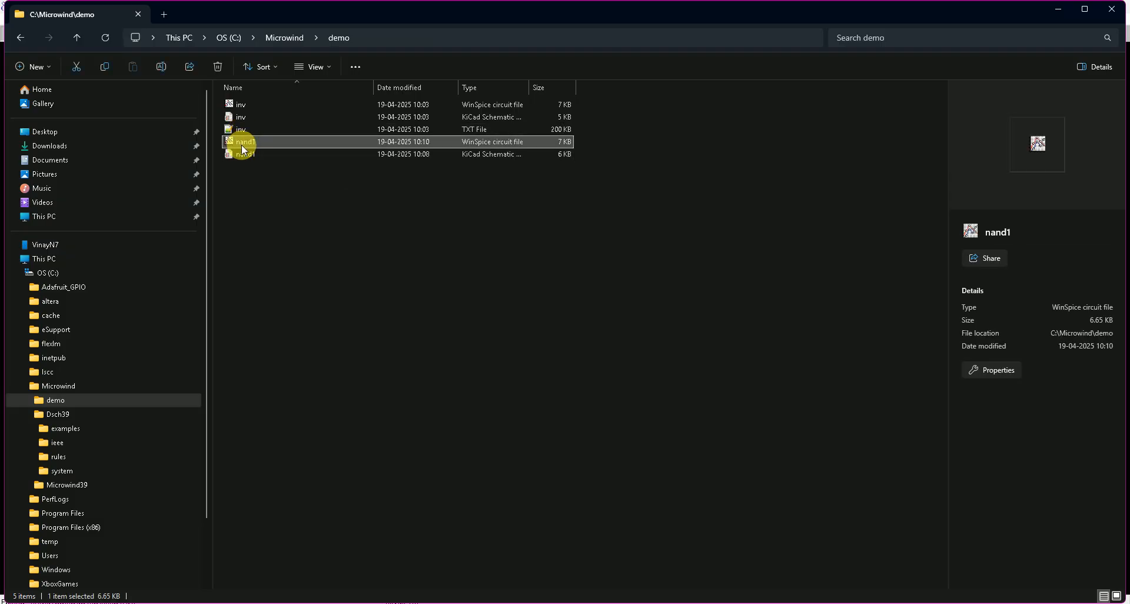
right_click(242, 147)
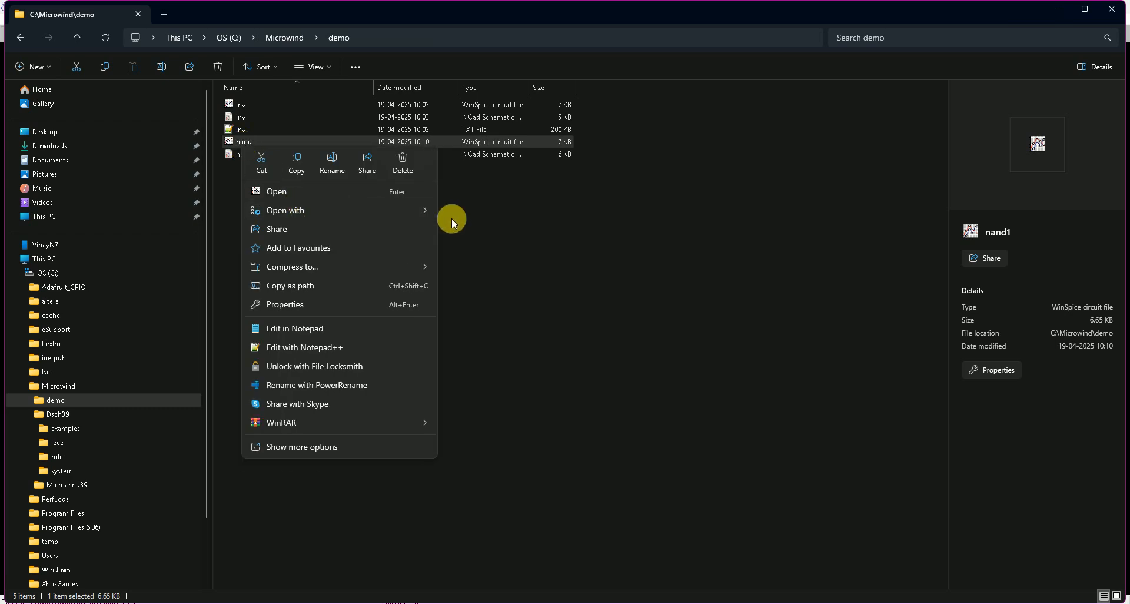
mouse_move(394, 207)
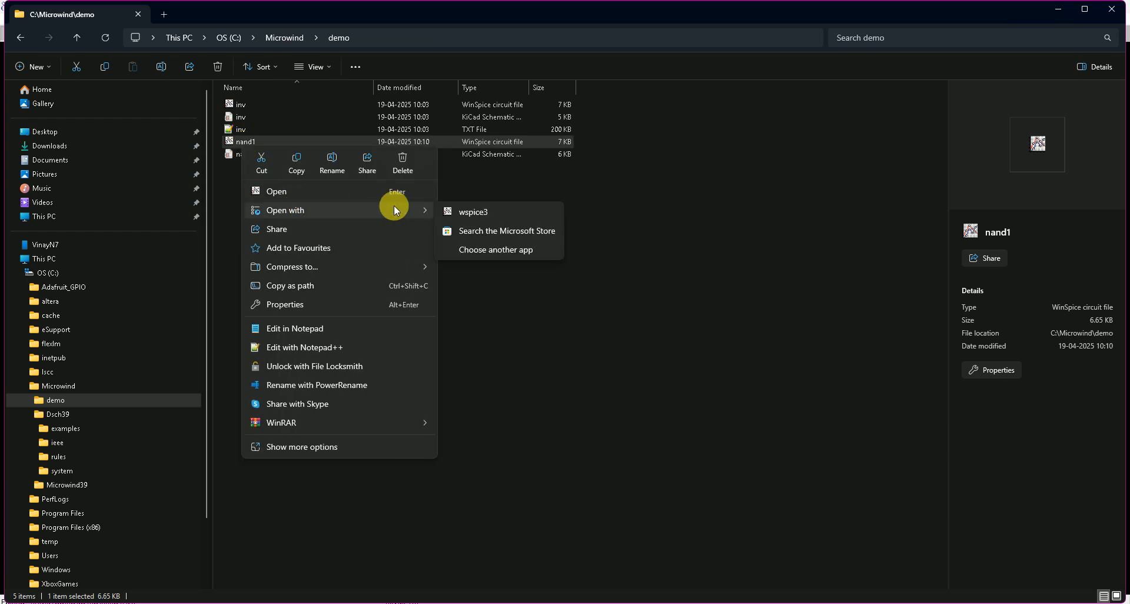
click(480, 257)
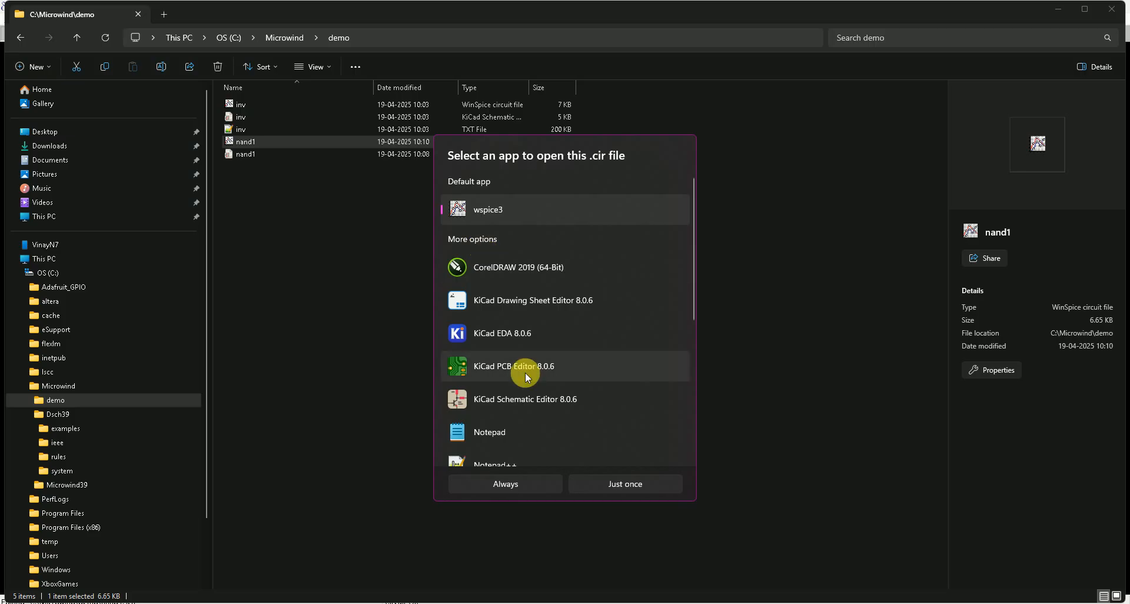
scroll(525, 373, down, 5)
double_click(496, 213)
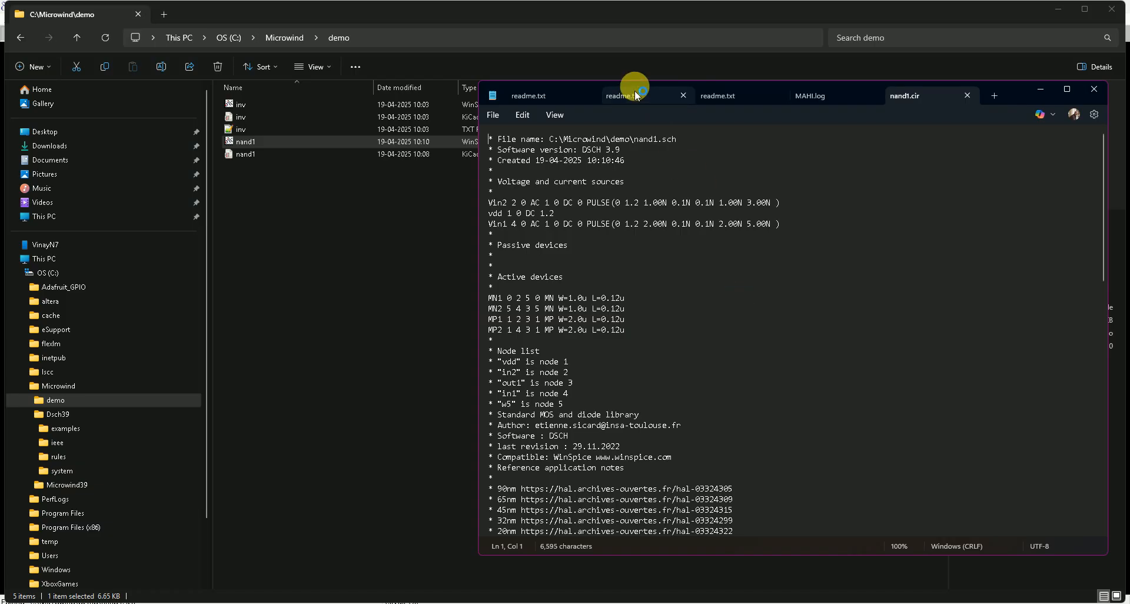
click(1066, 90)
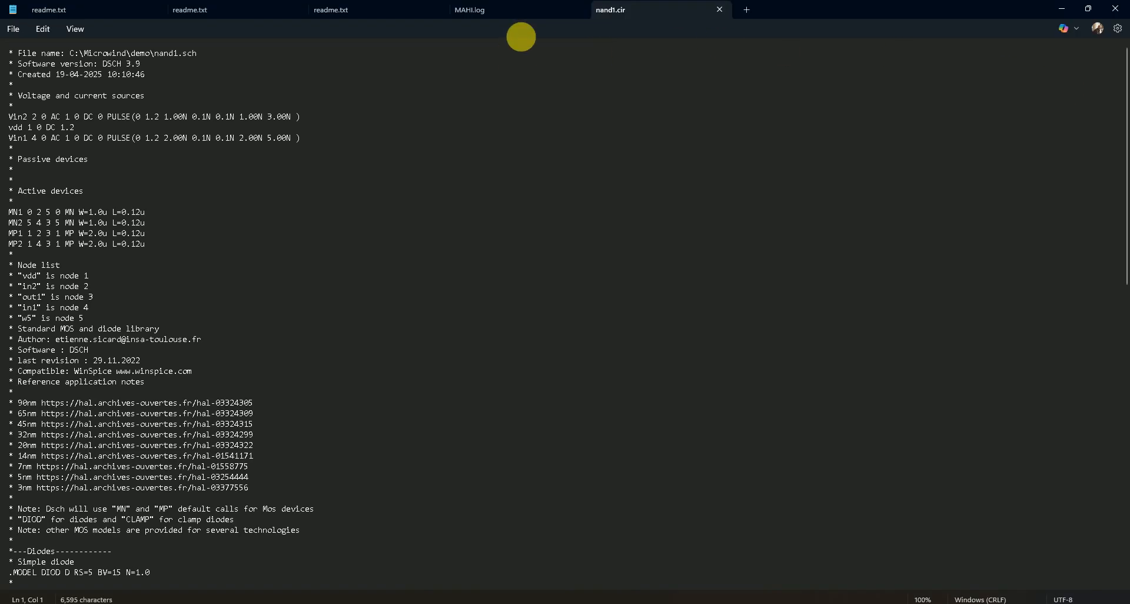
Close the MAHI.log and readme.txt files, leaving only nand1.cir open
click(579, 10)
click(438, 9)
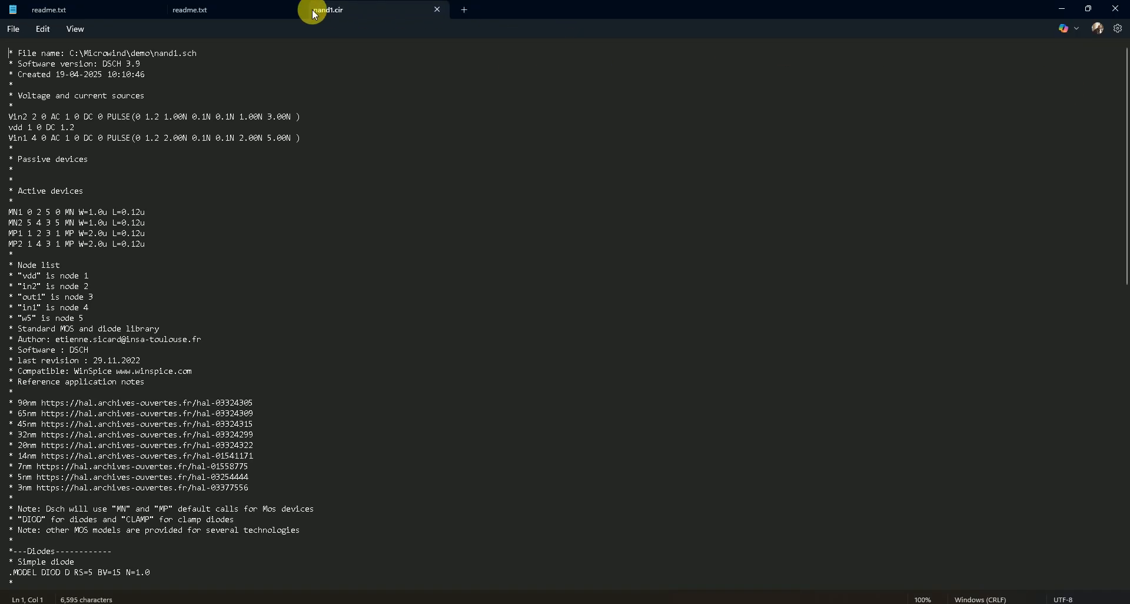
click(298, 10)
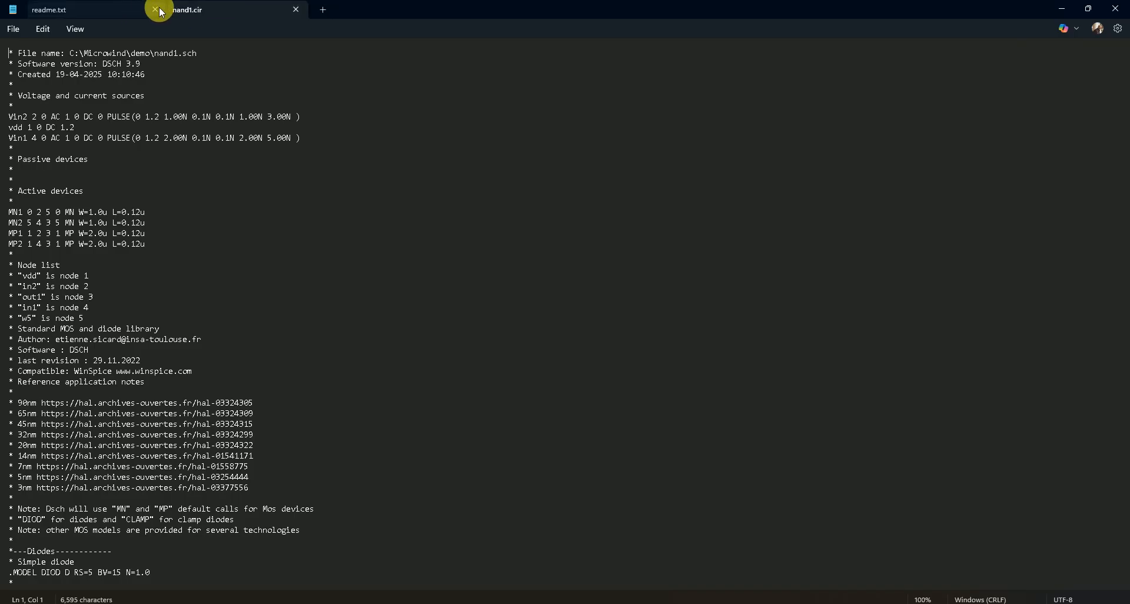
click(155, 10)
Offset the output trace in the netlist's plot command by changing Vout1 to Vout1+3, and save nand1.cir
scroll(159, 364, down, 20)
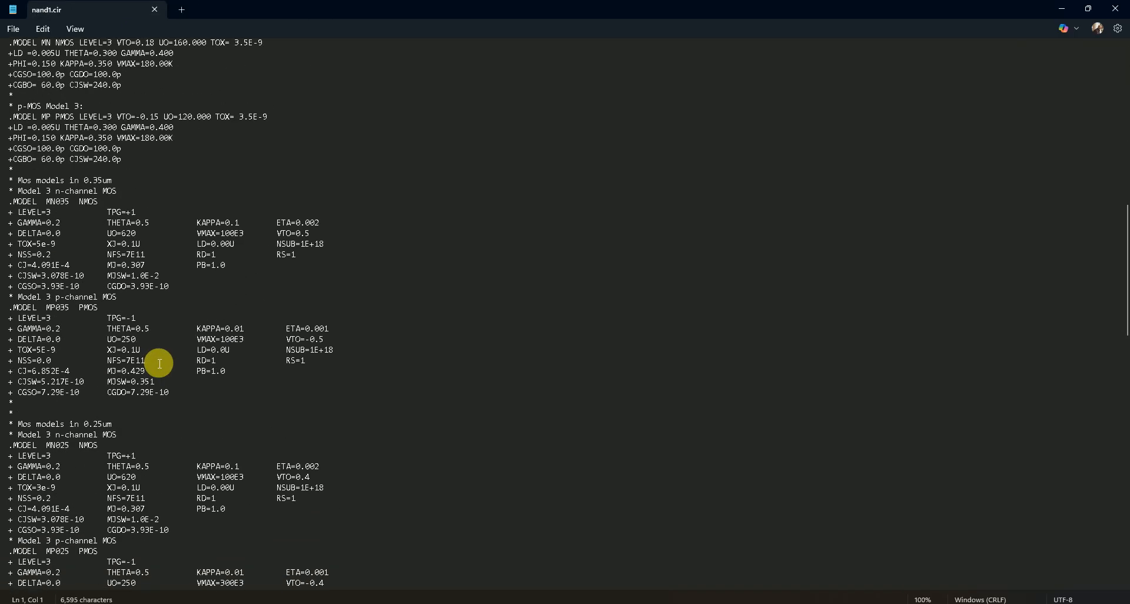
scroll(159, 363, down, 10)
ctrl+scroll(126, 440, up, 7)
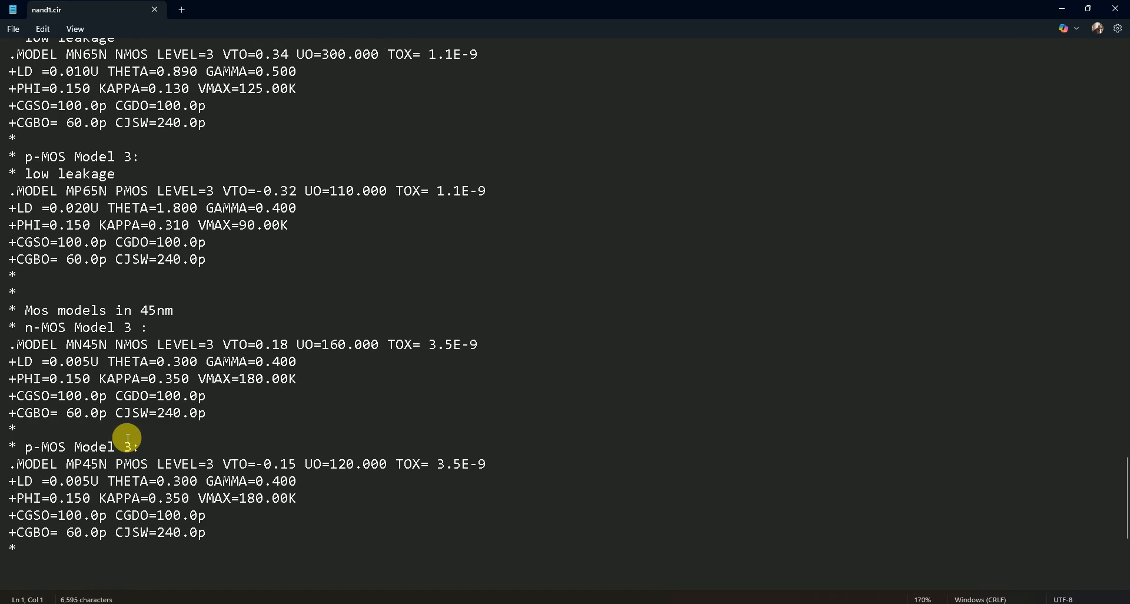
scroll(128, 439, down, 8)
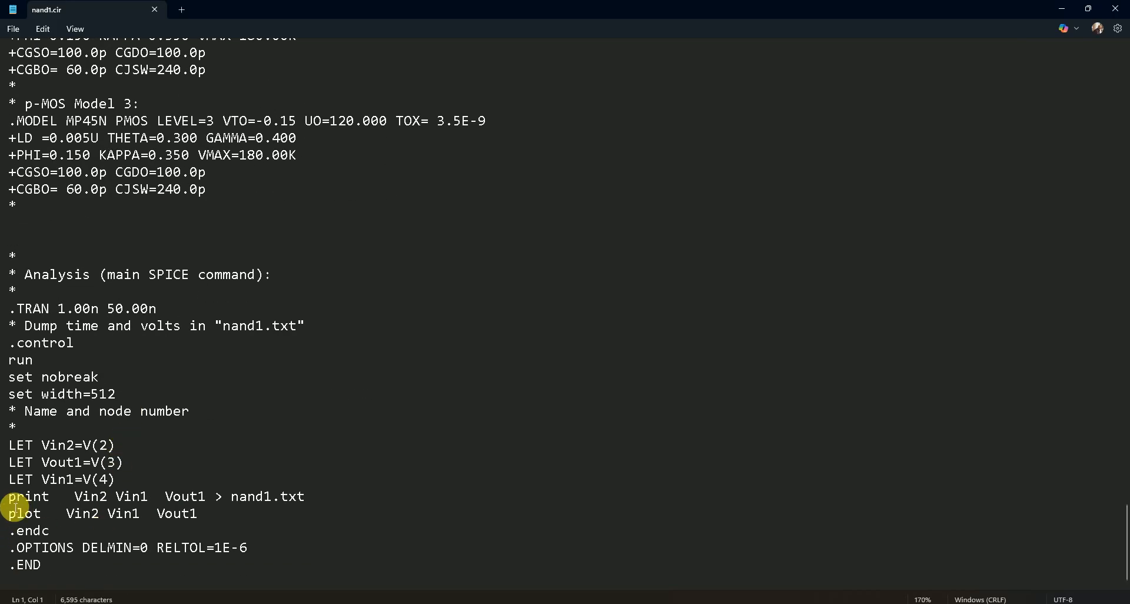
drag(8, 514, 219, 518)
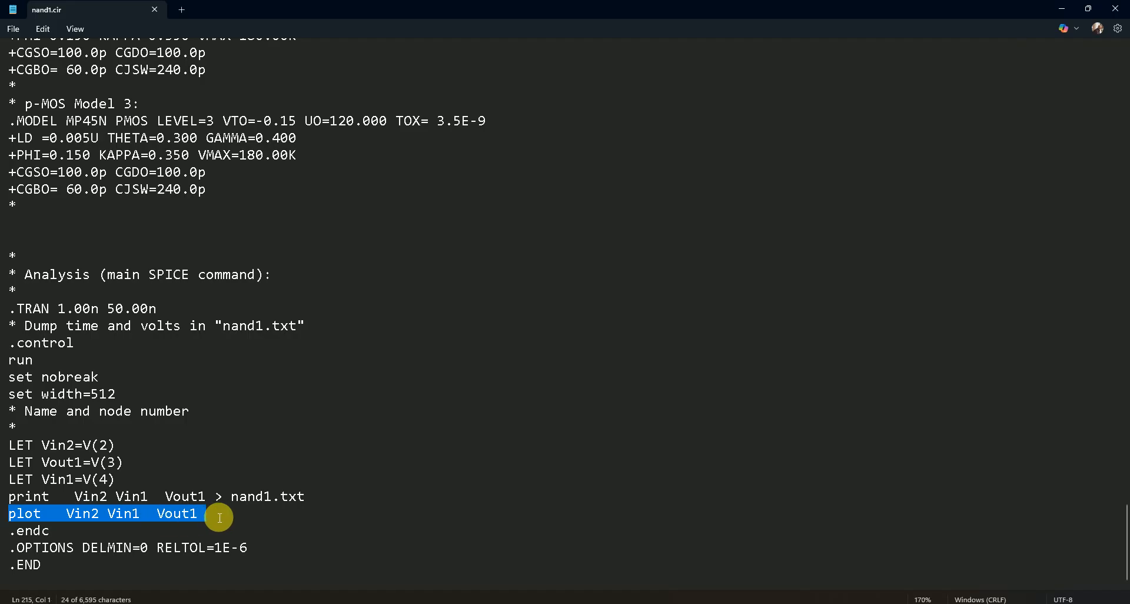
click(101, 515)
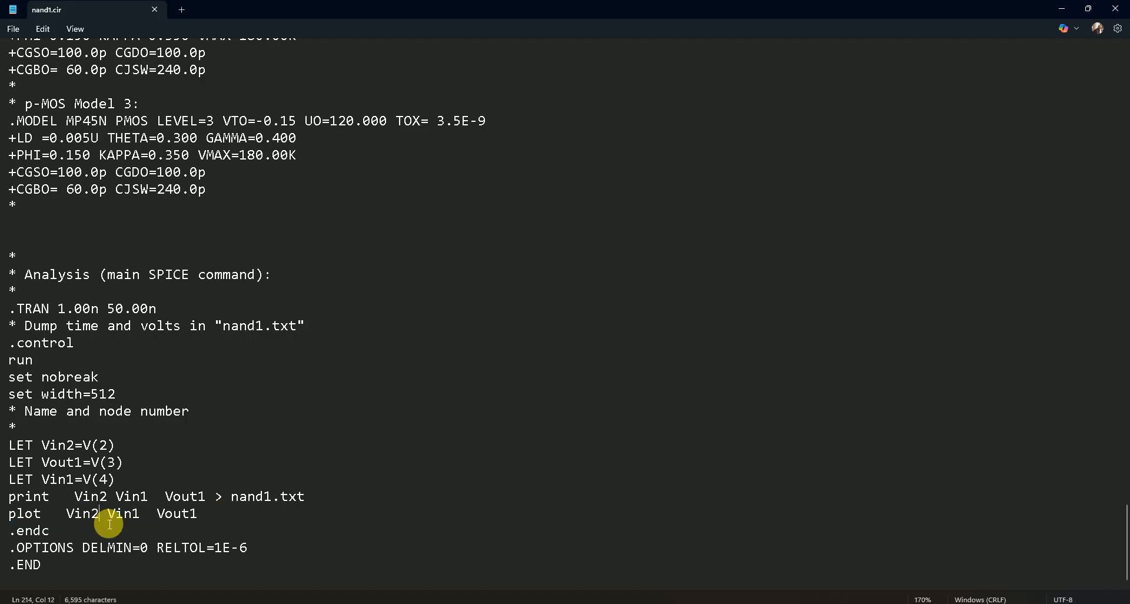
click(187, 516)
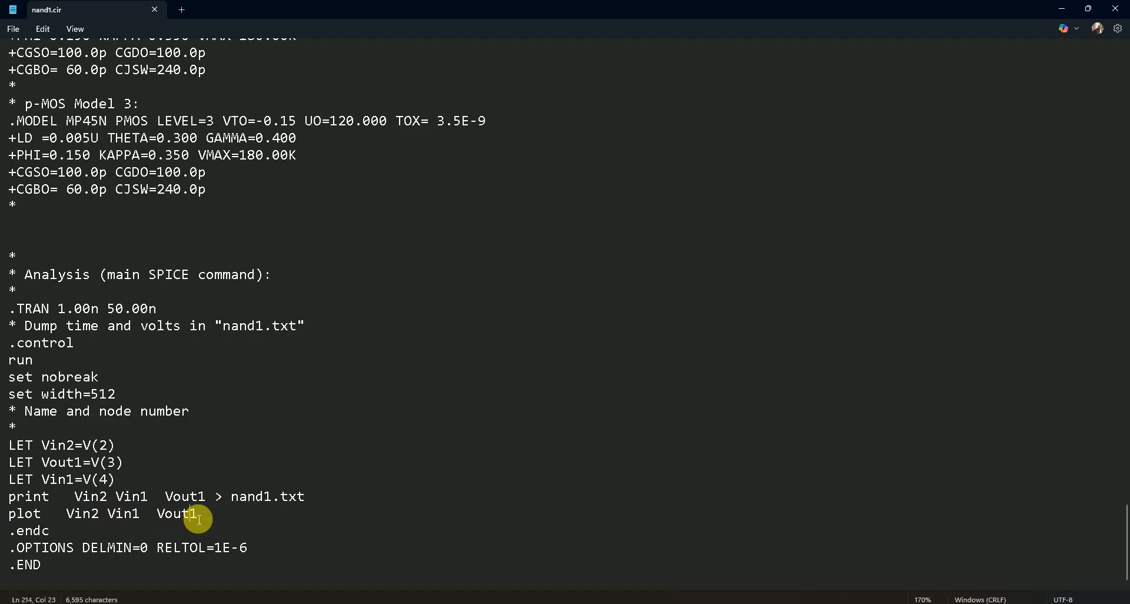
click(102, 518)
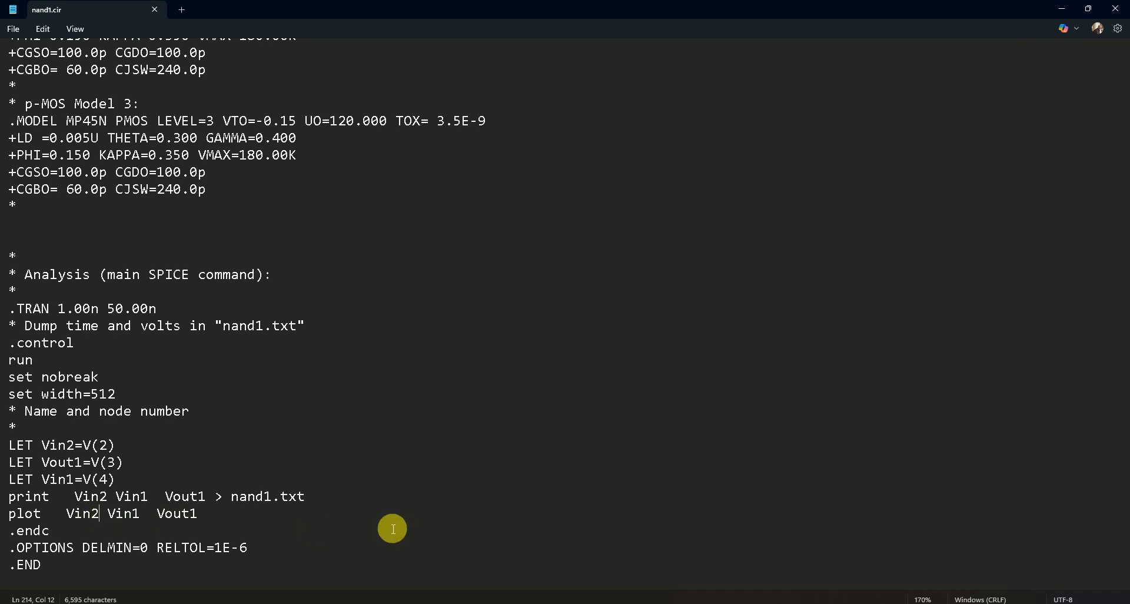
key(End)
text(+3)
Run the edited nand1 circuit file from the demo folder in WinSpice, view the offset plot maximized, and return to the console
key(alt+Tab)
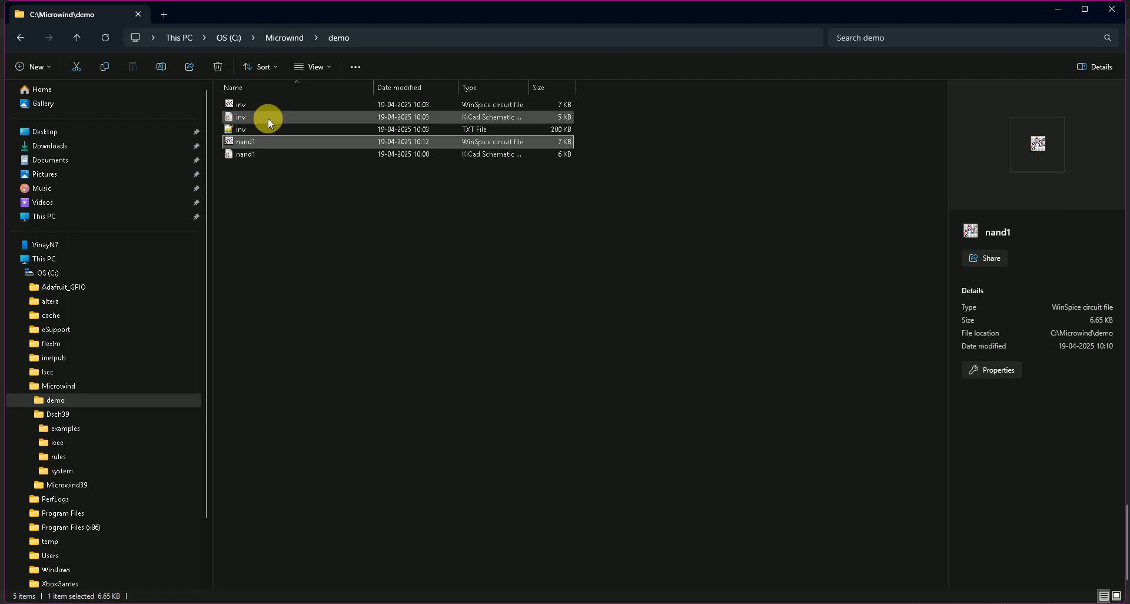
double_click(245, 144)
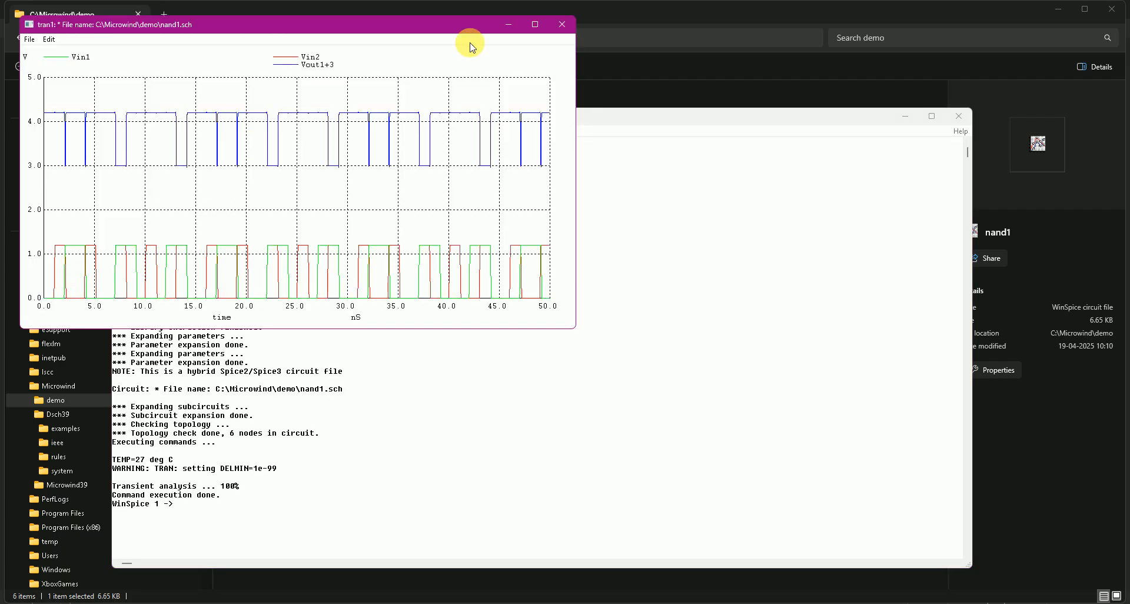
click(535, 24)
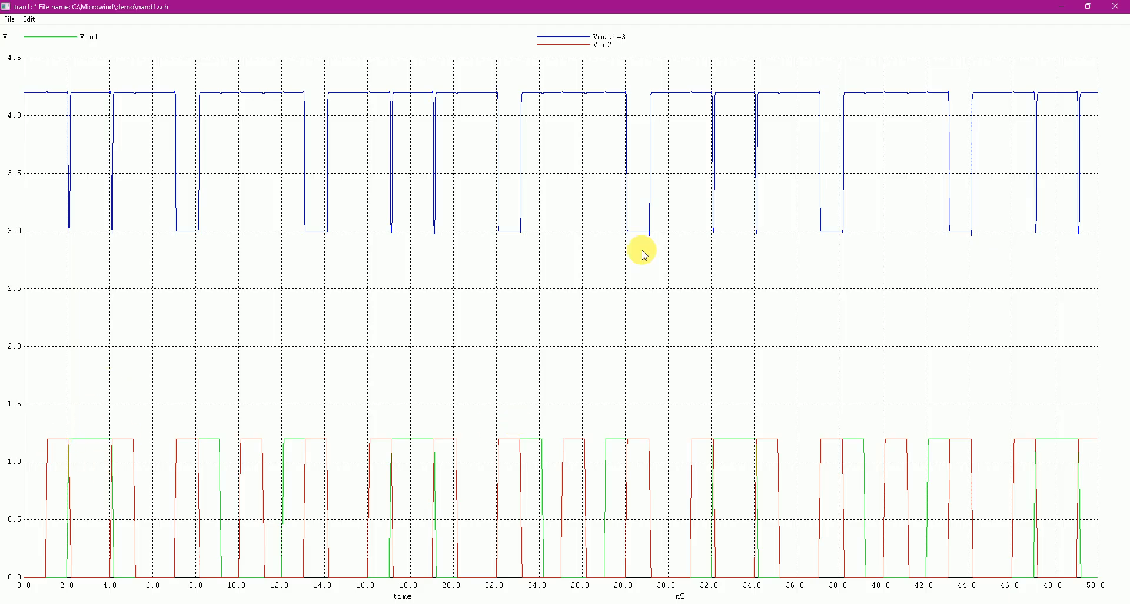
key(alt+Tab)
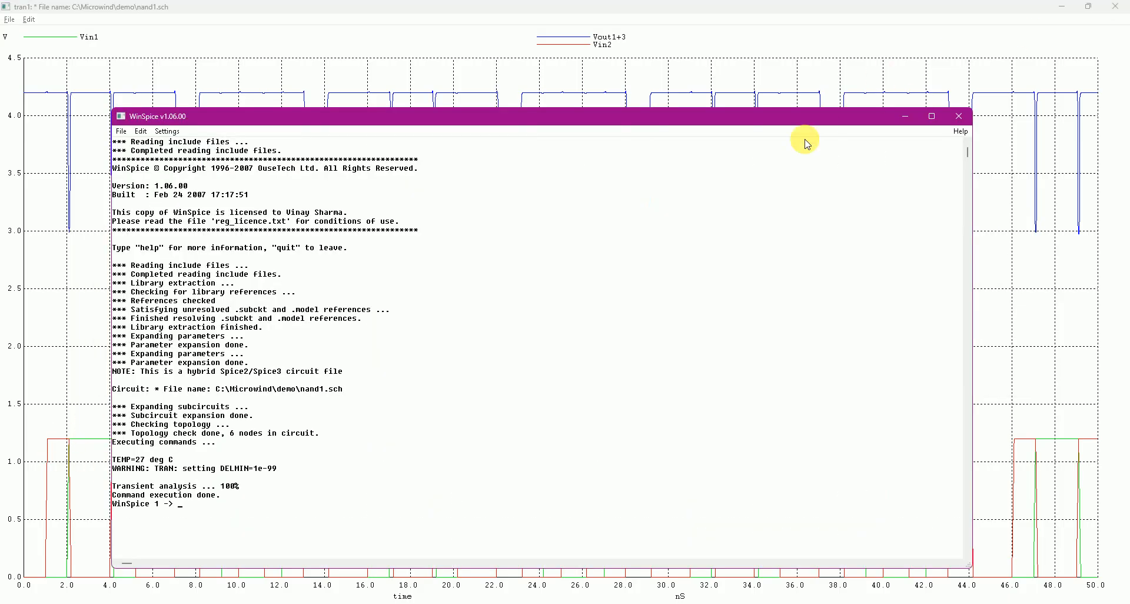
Switch to Notepad, change the netlist's plot command to offset Vin2 by +1.2 and Vout1 by +2.4, and save nand1.cir
key(alt+Tab)
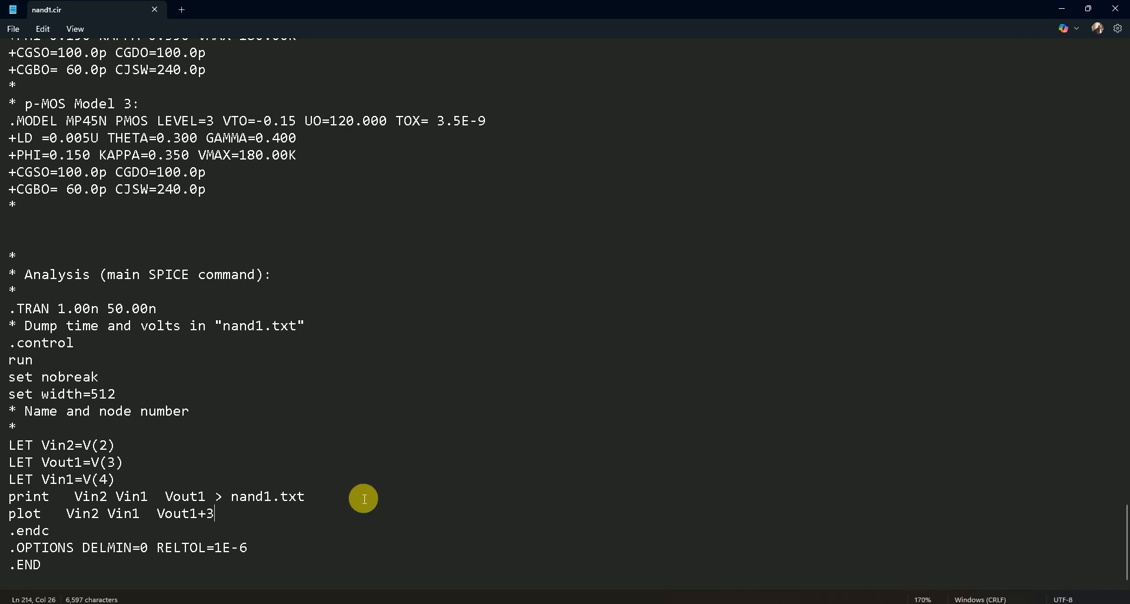
click(99, 518)
click(144, 517)
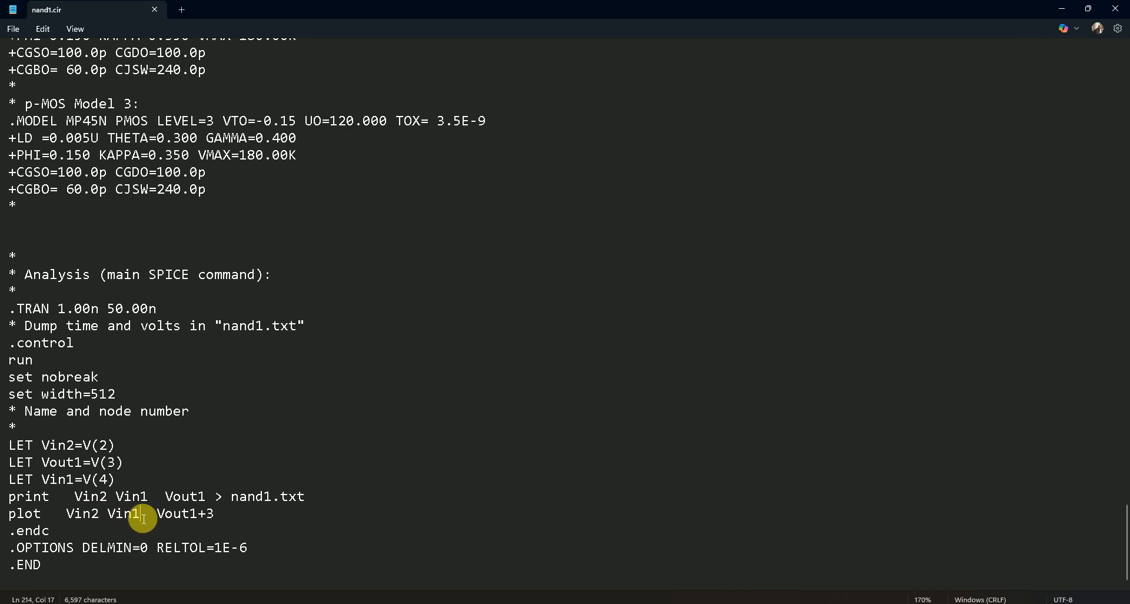
click(104, 517)
text(+)
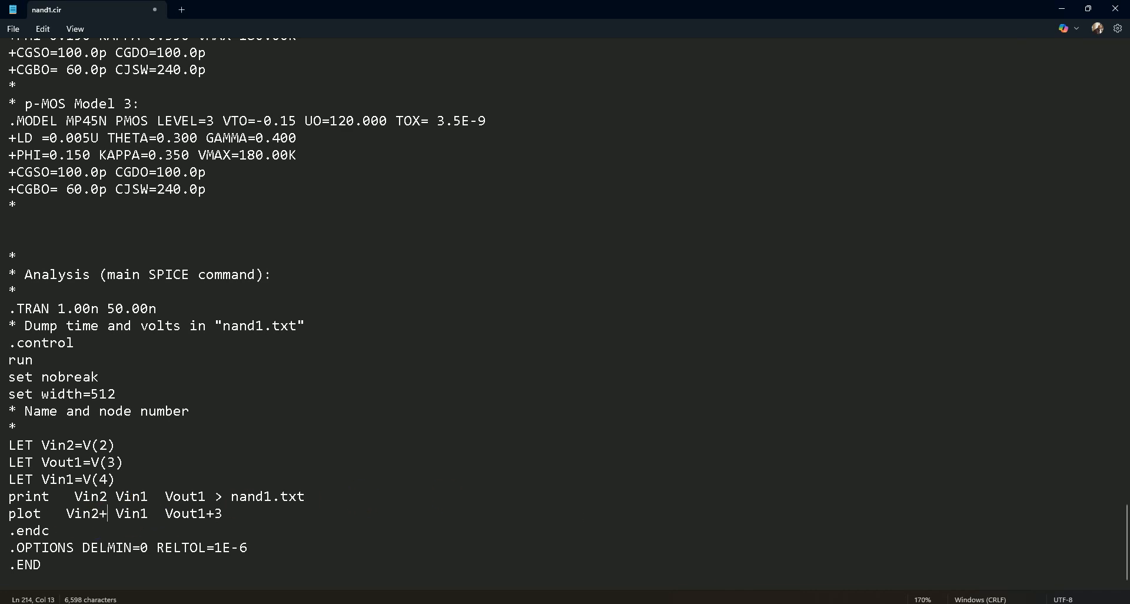
text(1.2)
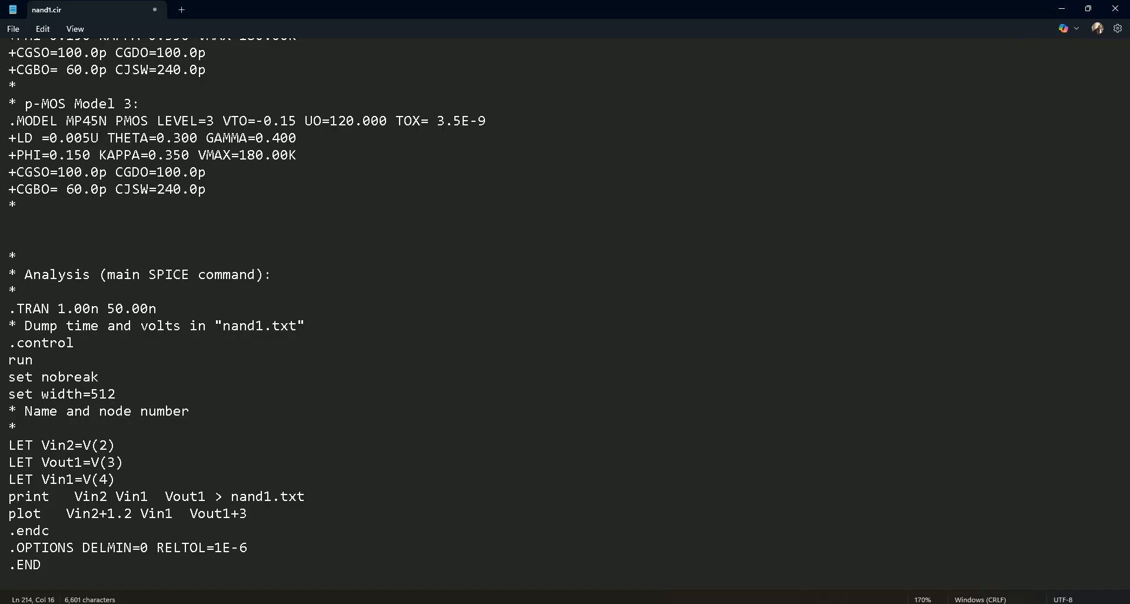
click(290, 512)
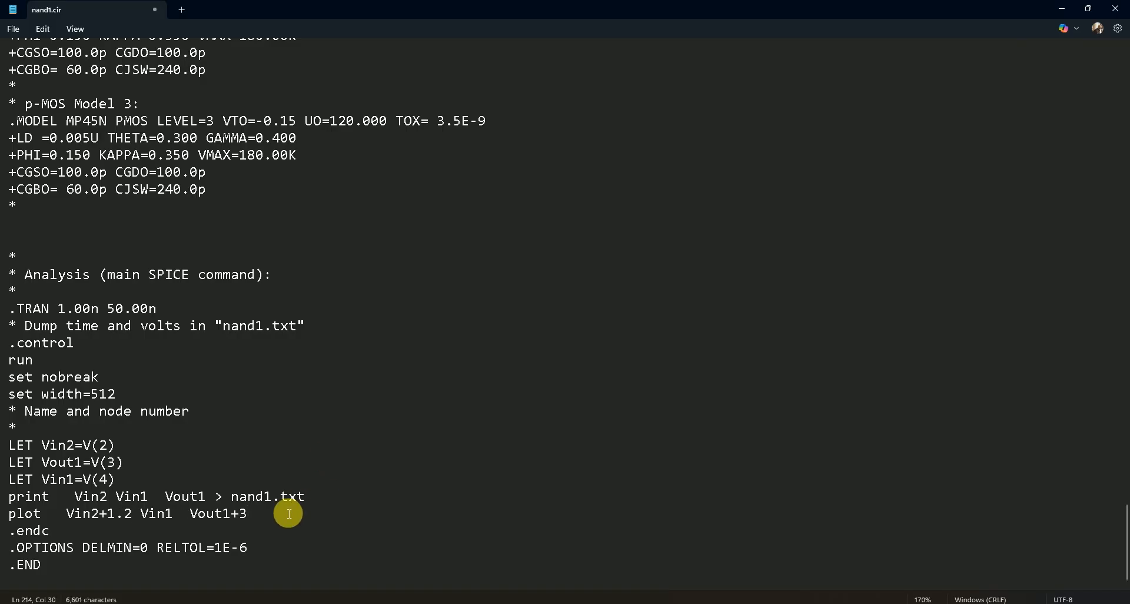
key(BackSpace)
text(2.4)
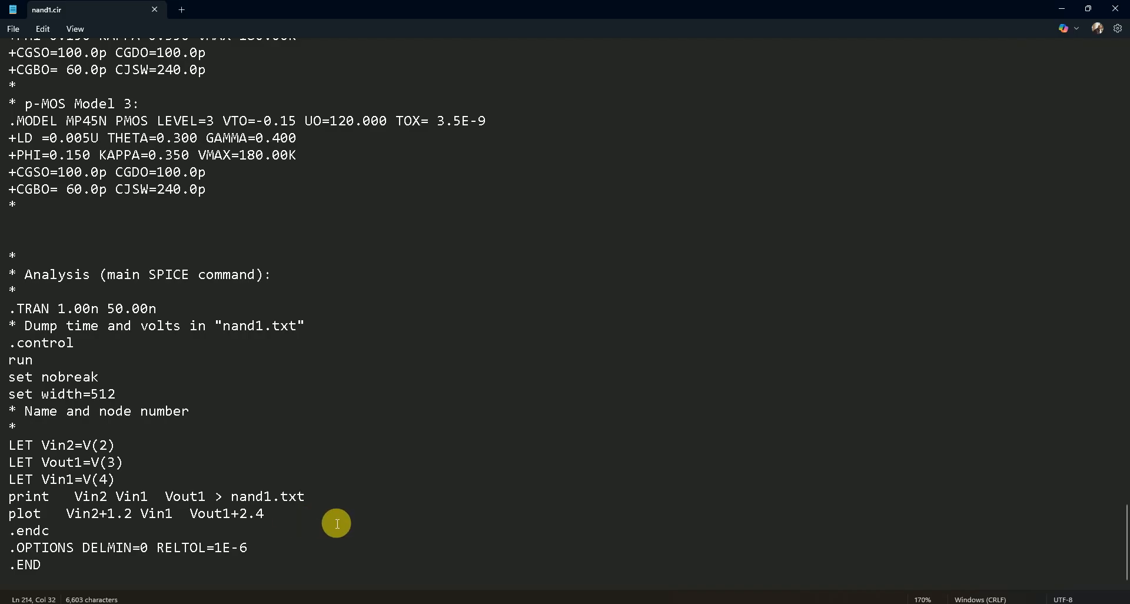
Run the edited nand1 circuit file again in WinSpice and view the resulting transient plot maximized
key(alt+Tab)
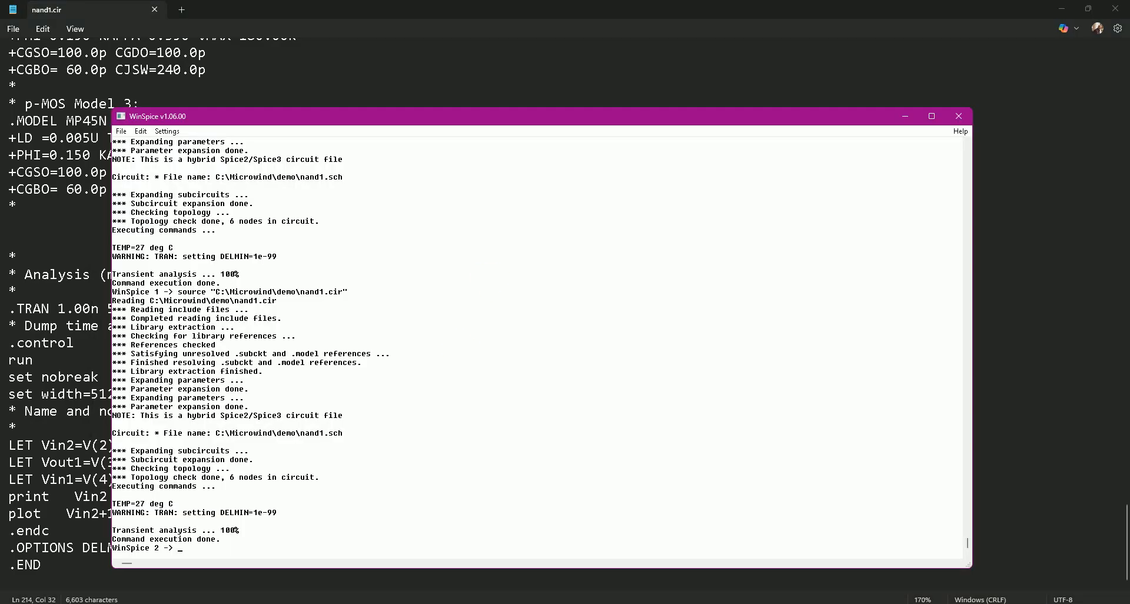
mouse_move(799, 598)
click(927, 561)
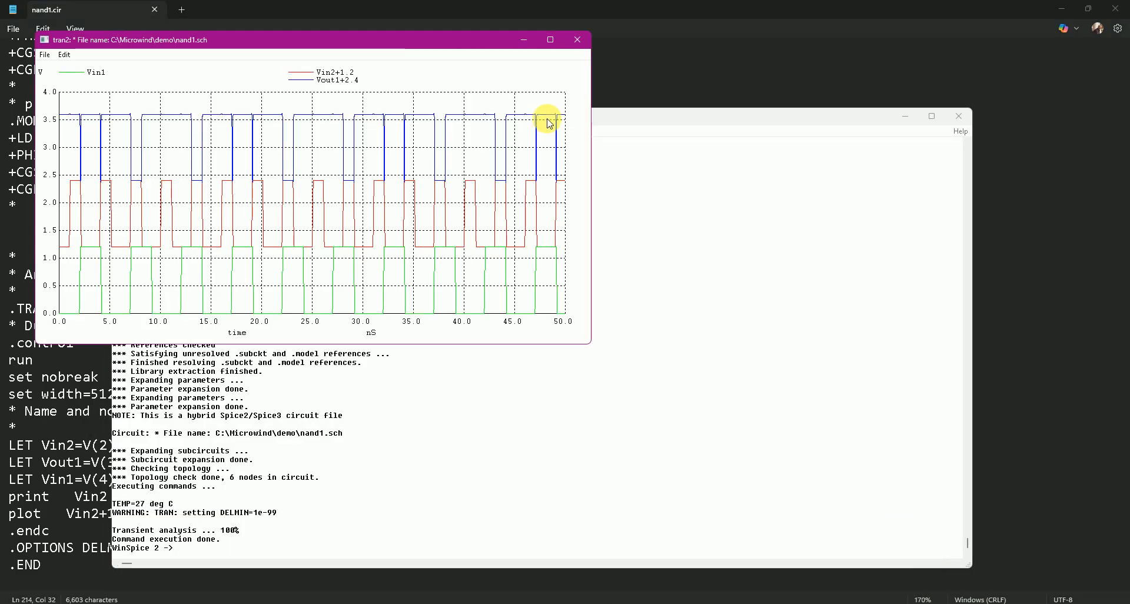
click(551, 40)
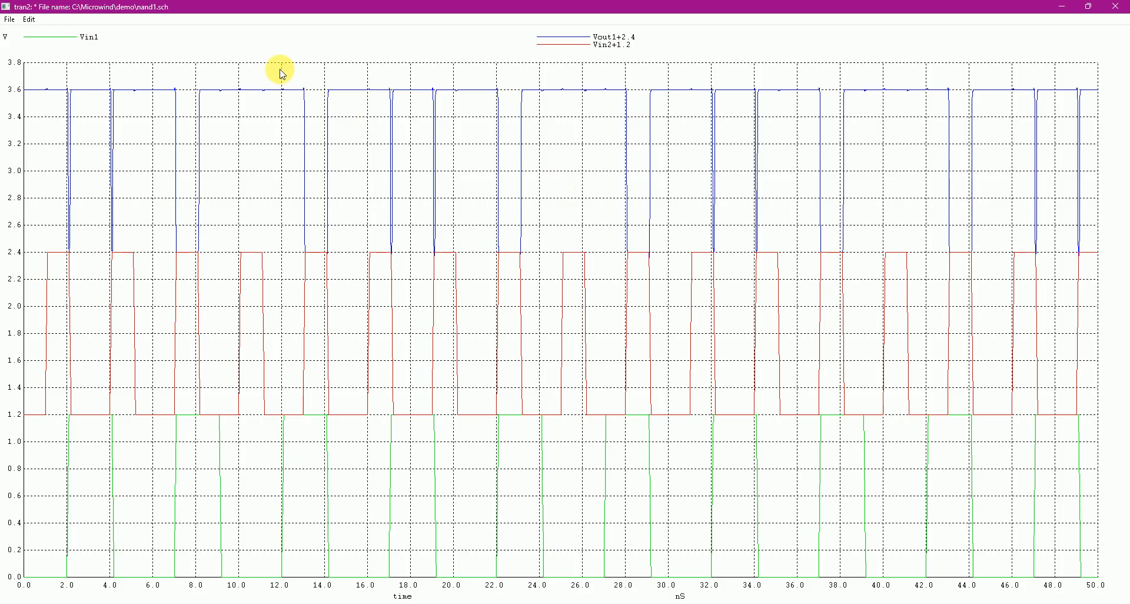
Magnify the plot between about 12 and 15 ns to examine the output transitions, and close both plot windows
drag(282, 68, 357, 569)
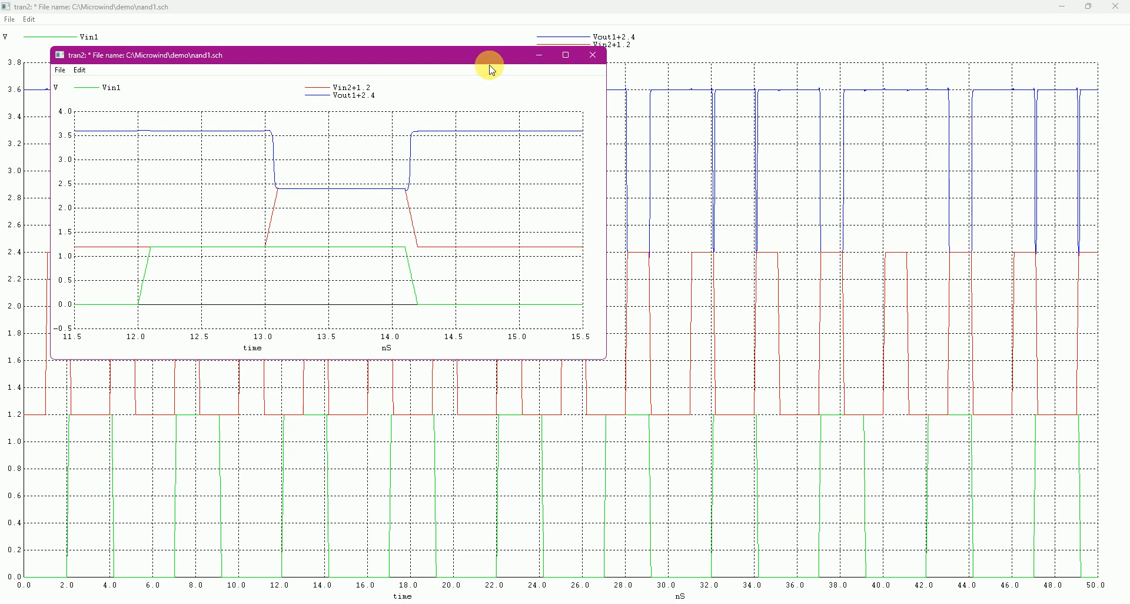
click(593, 58)
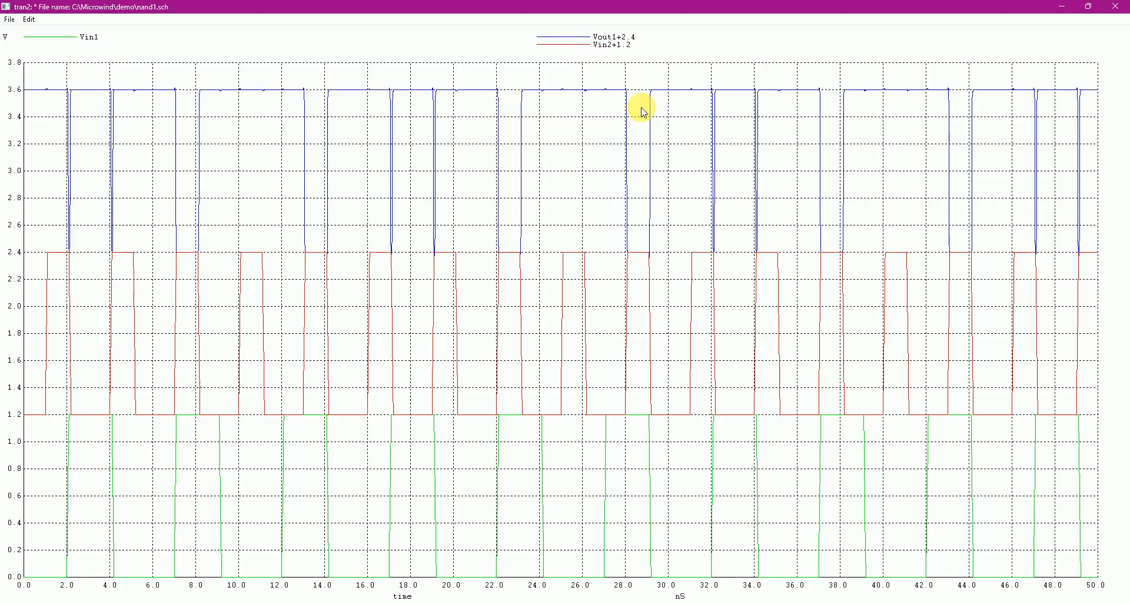
click(1117, 7)
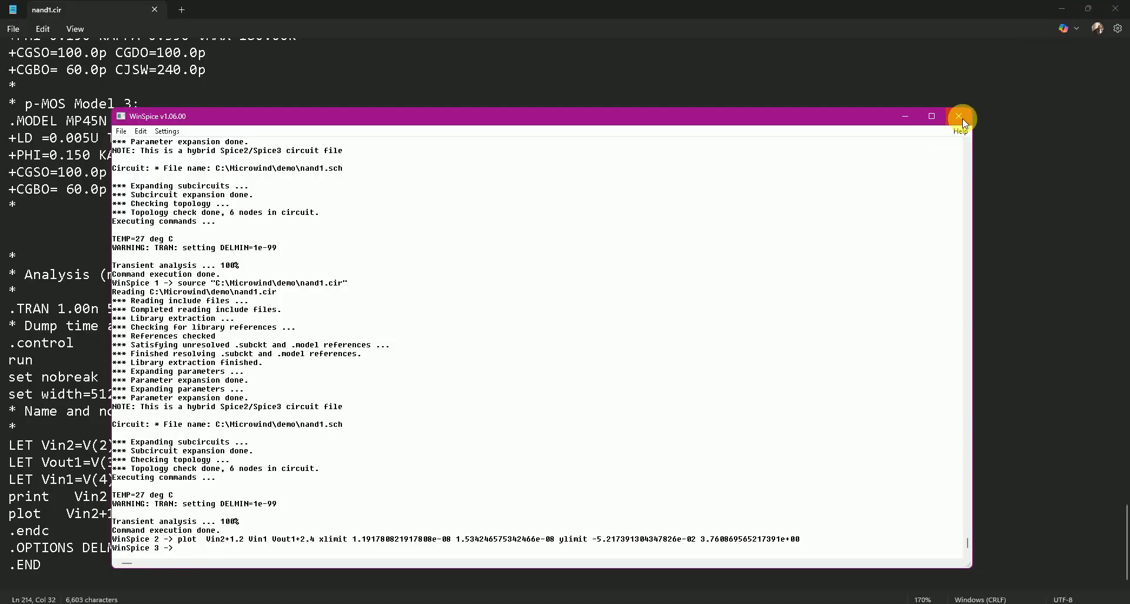
Close WinSpice and the Notepad netlist, and switch back to the nand1 schematic in Dsch
click(962, 120)
click(1121, 7)
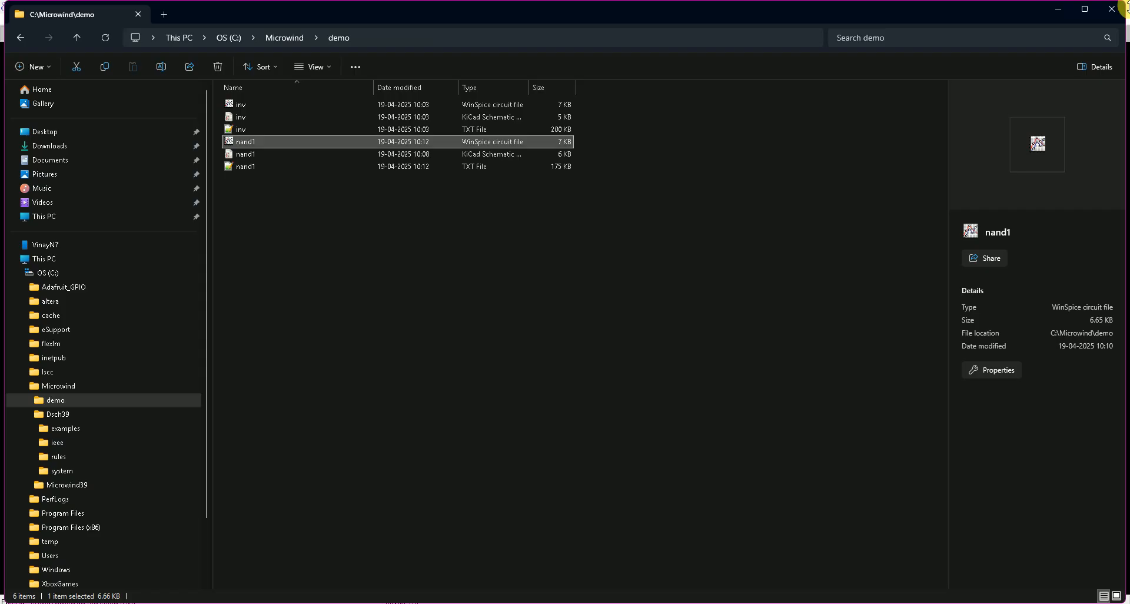
click(772, 356)
click(770, 603)
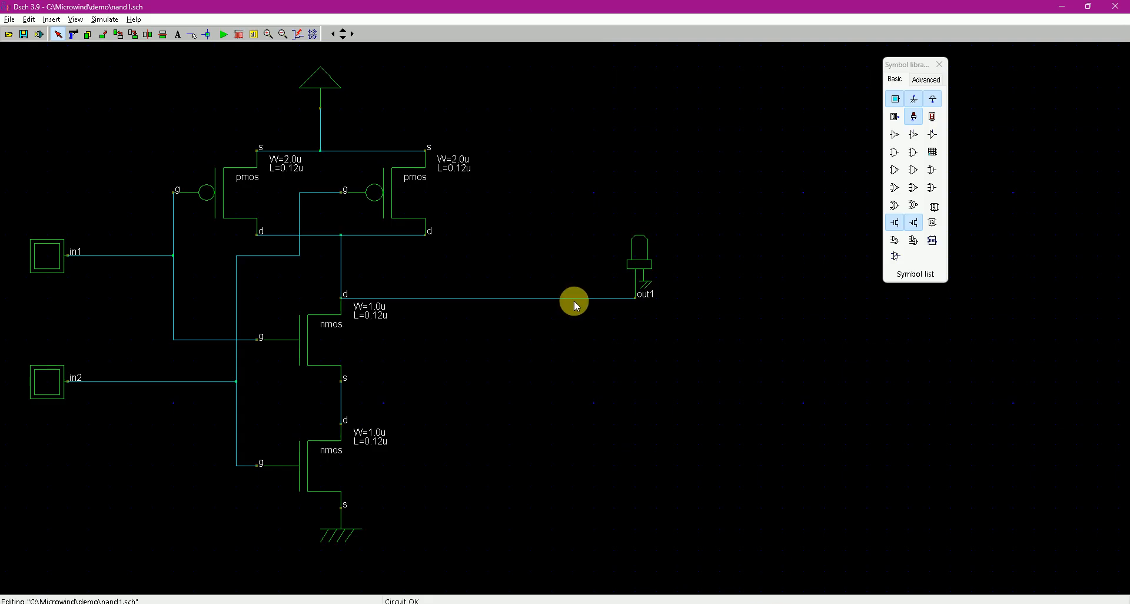
Save the modified nand1 schematic and open the or2Cmos schematic from the Dsch39 examples\basic folder
click(9, 39)
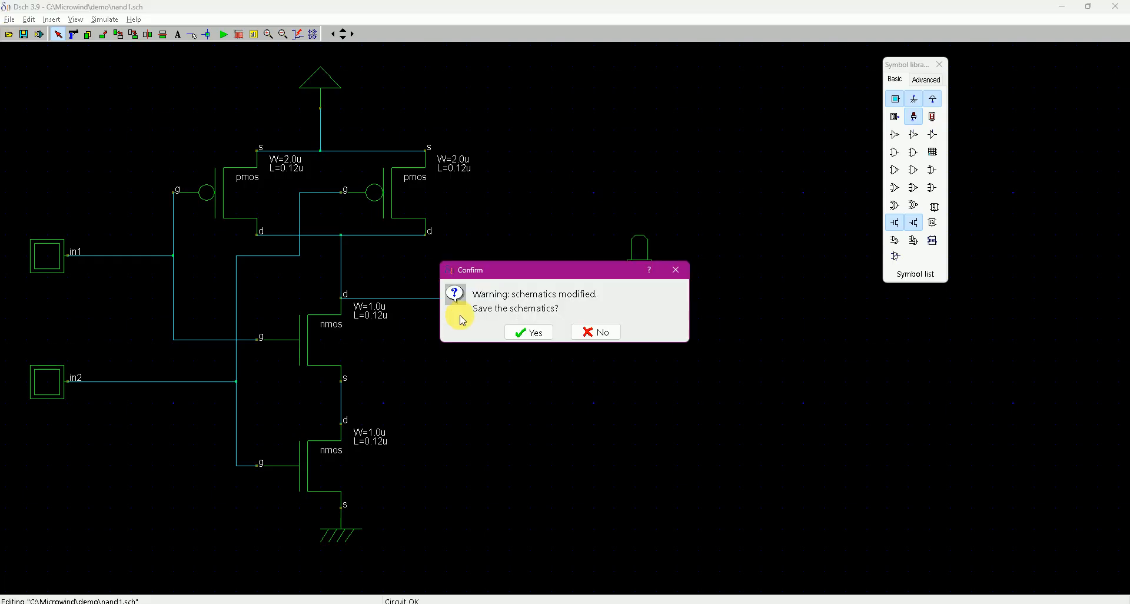
click(534, 333)
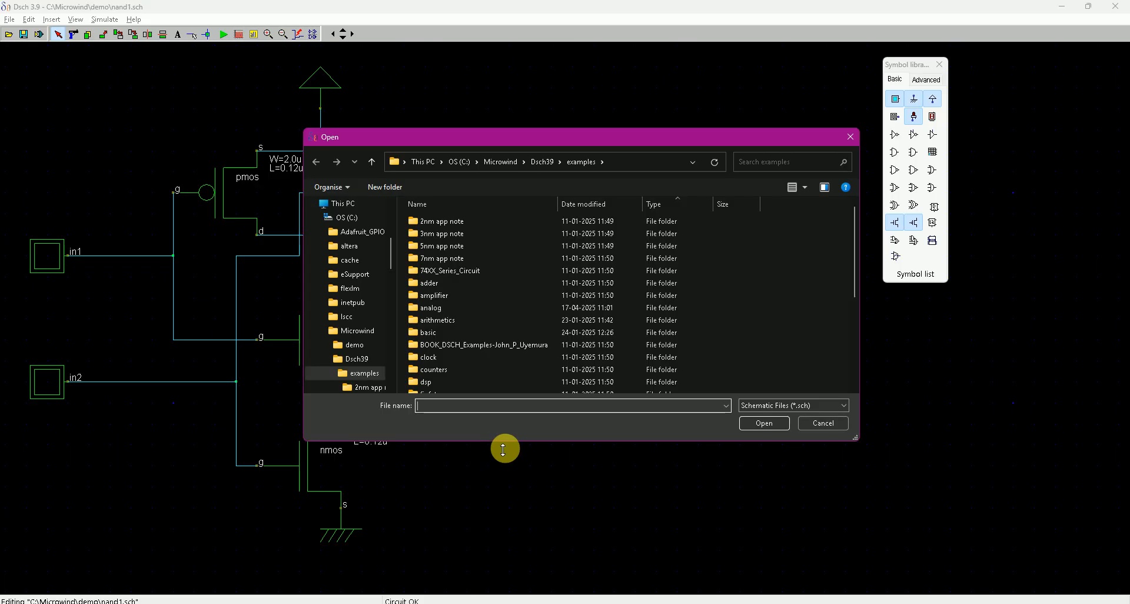
drag(504, 442, 513, 563)
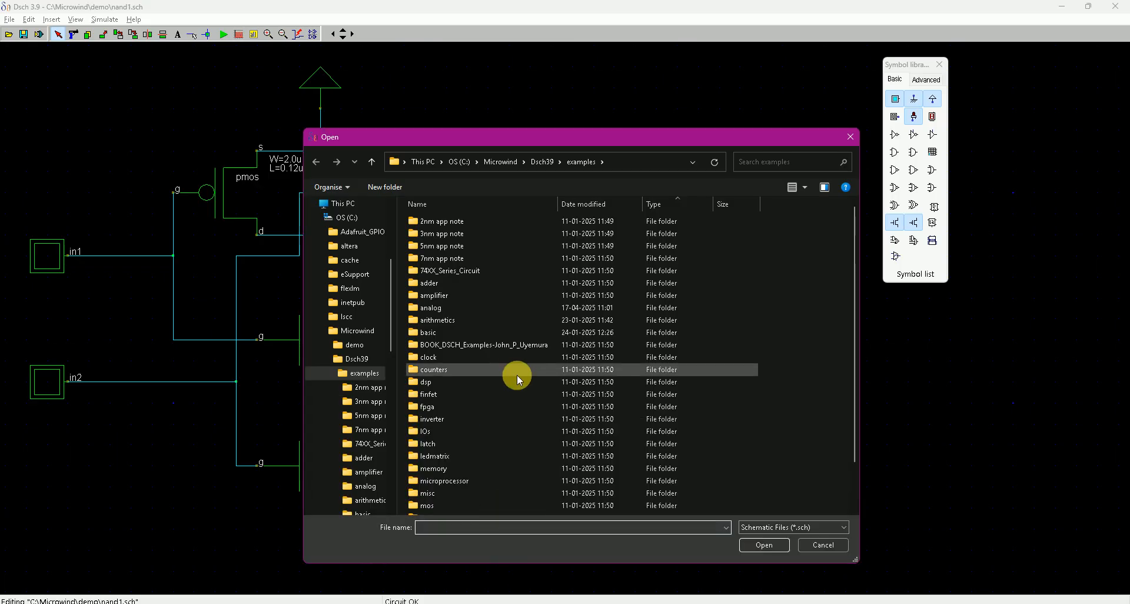
double_click(450, 333)
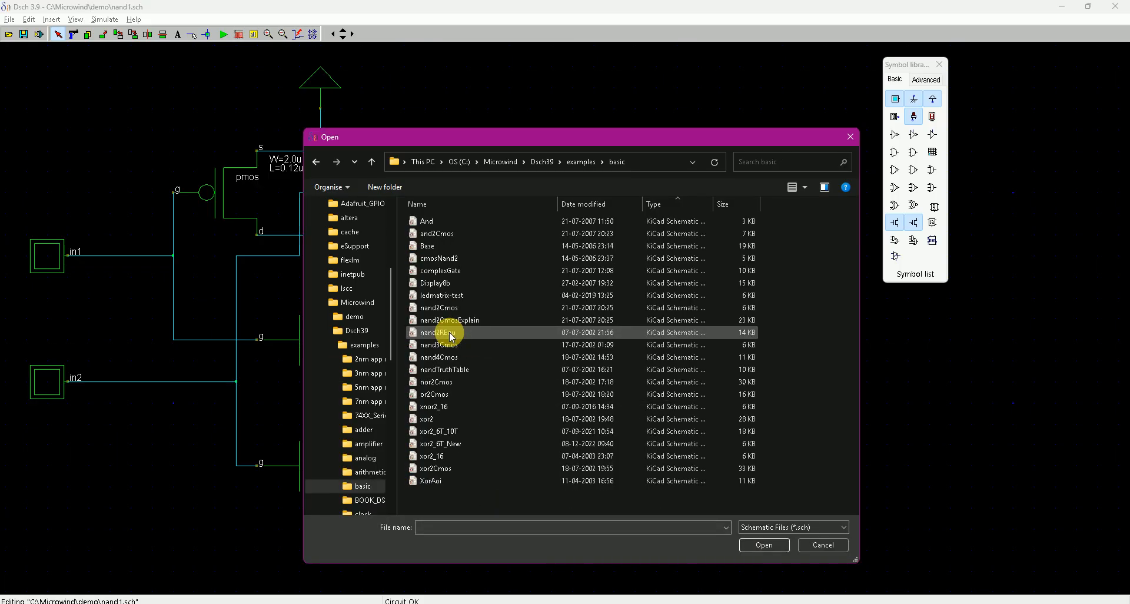
double_click(438, 393)
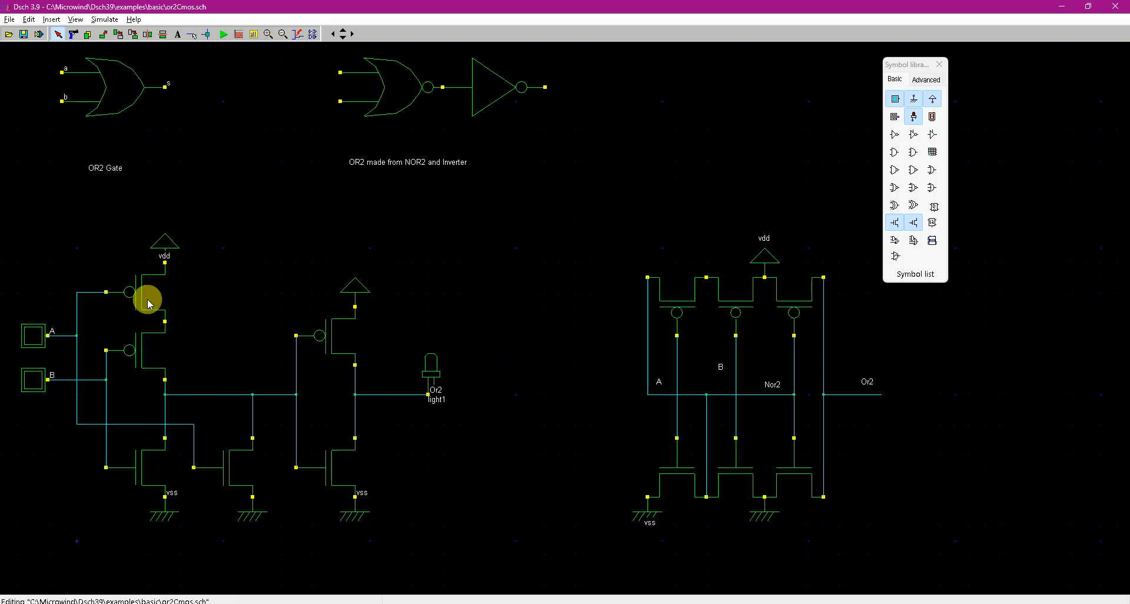
Save a copy of the or2Cmos schematic in the C:\Microwind\demo folder
click(9, 20)
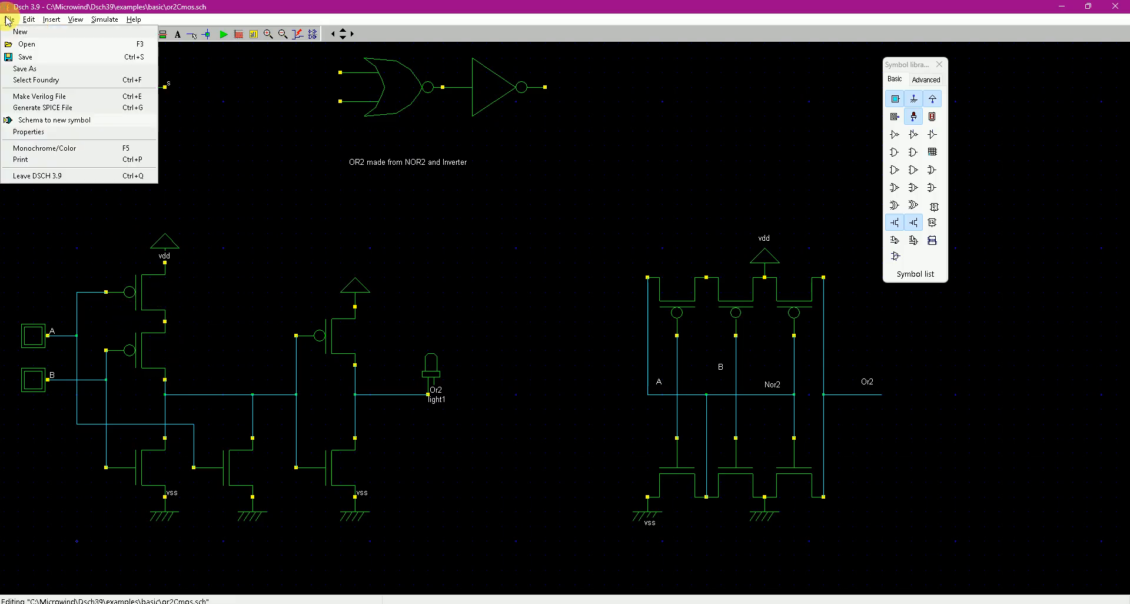
click(37, 69)
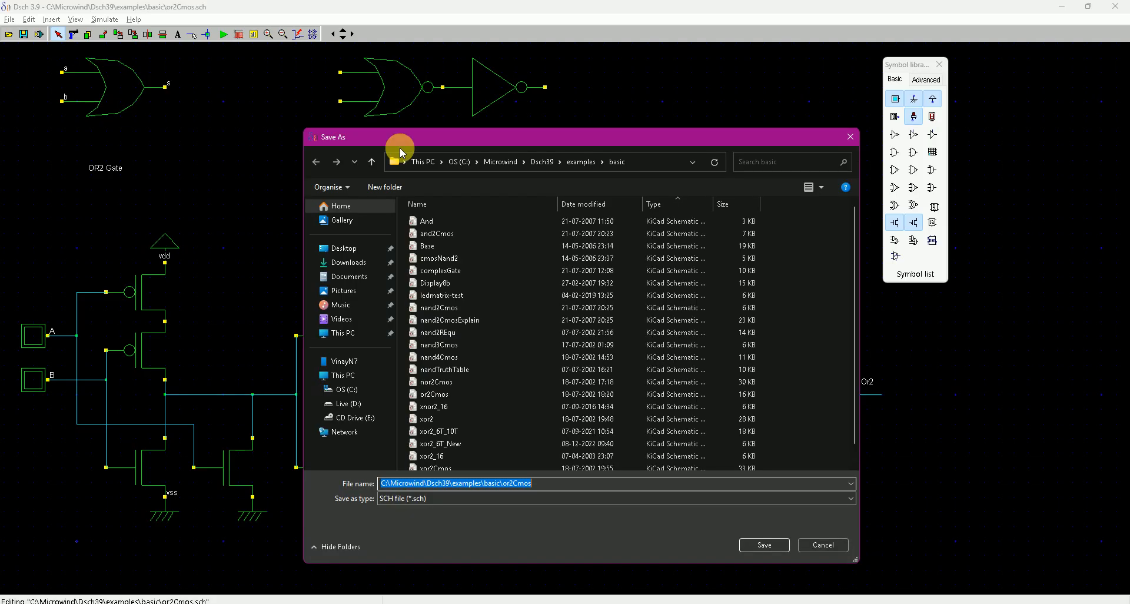
click(492, 162)
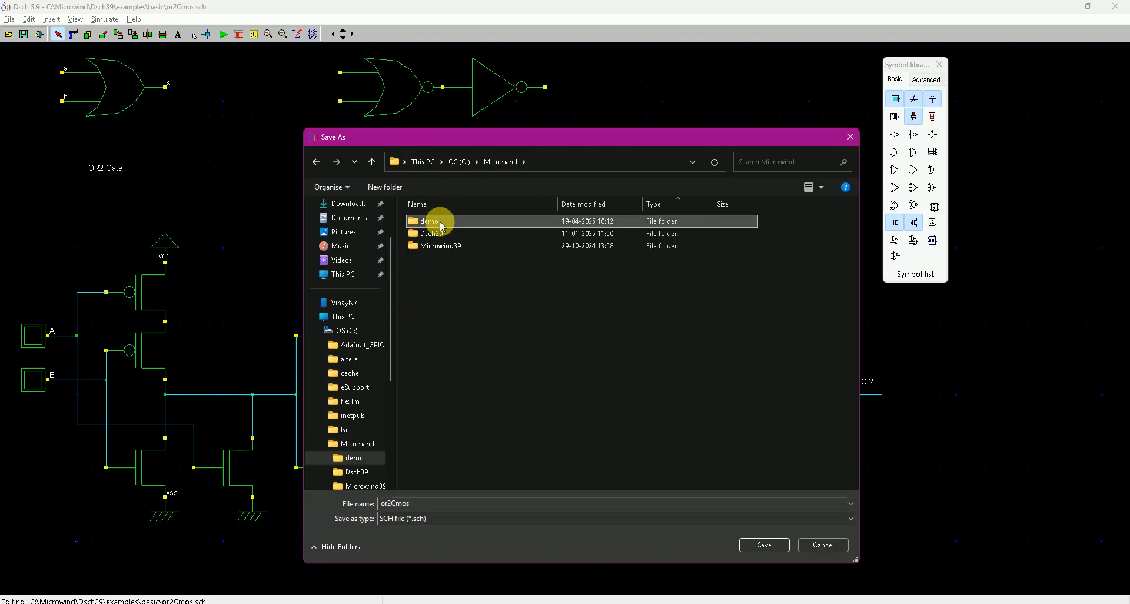
double_click(440, 222)
click(759, 545)
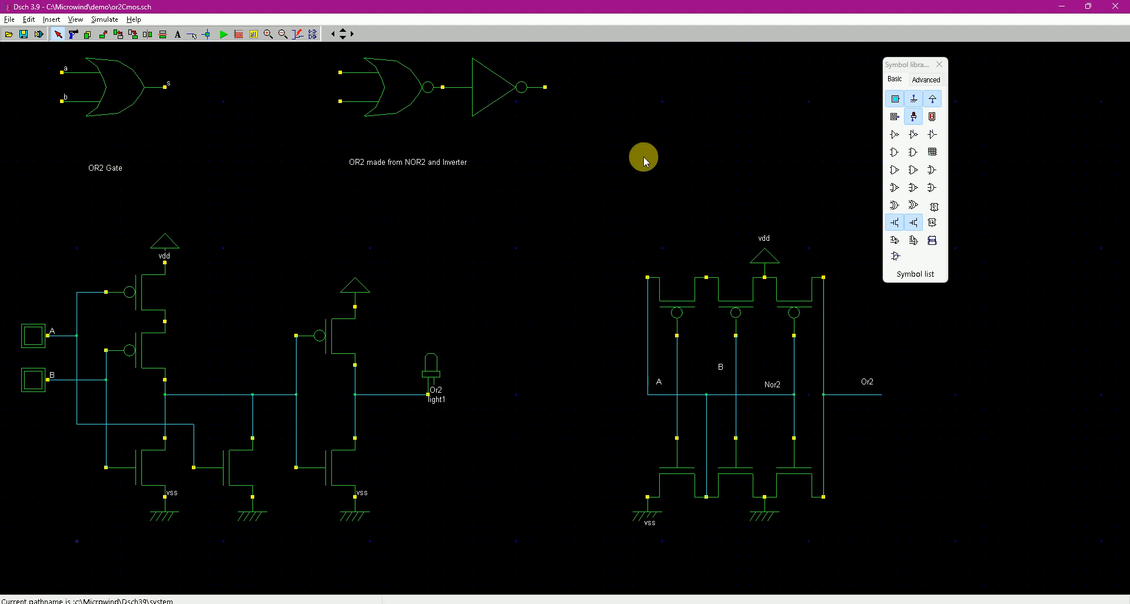
Try deleting the gate-level OR2 symbols and captions above the transistor circuits, and undo the deletion
key(ctrl+x)
drag(585, 185, 44, 43)
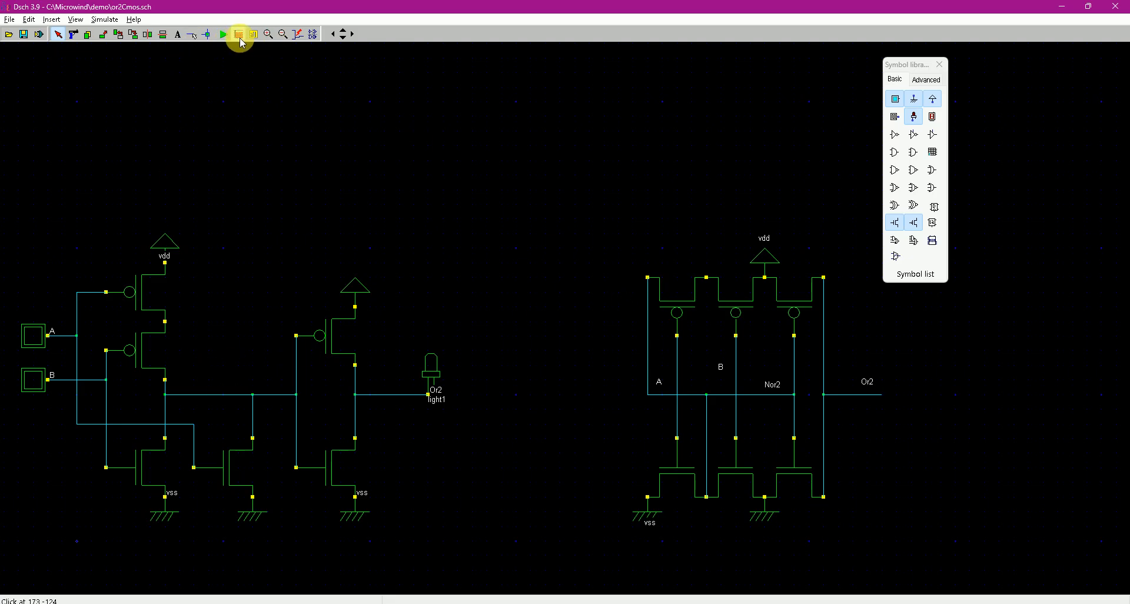
click(260, 36)
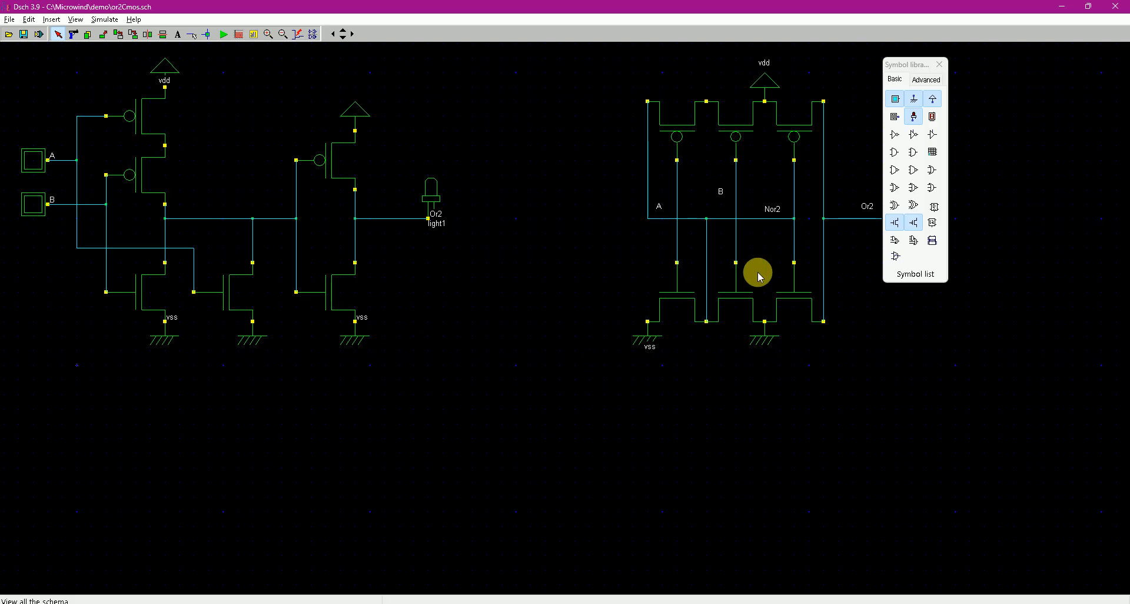
drag(903, 64, 963, 62)
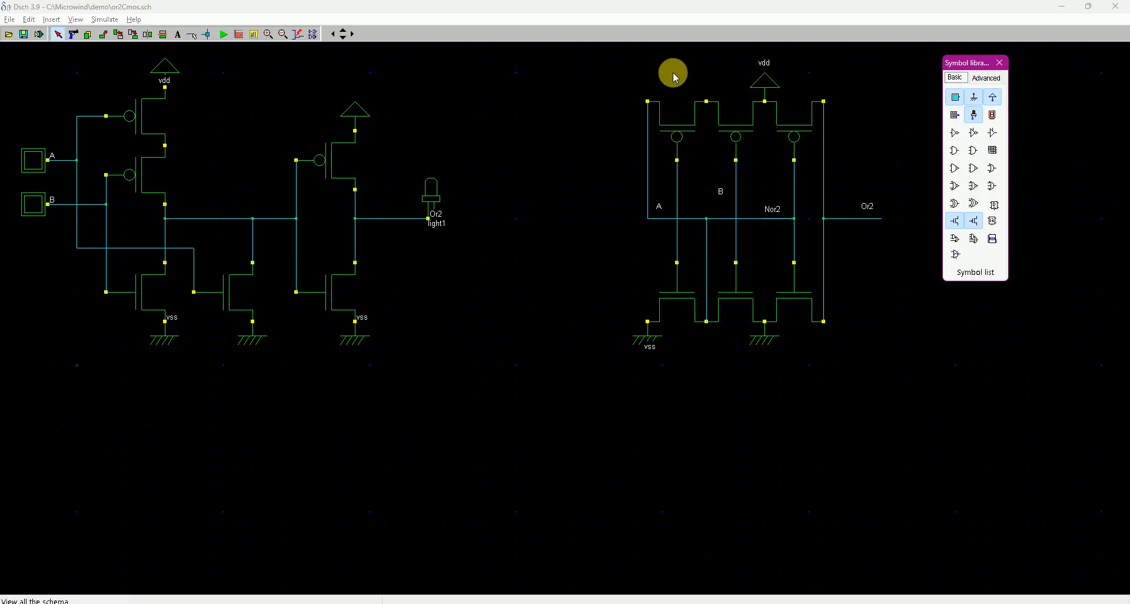
key(ctrl+z)
click(885, 348)
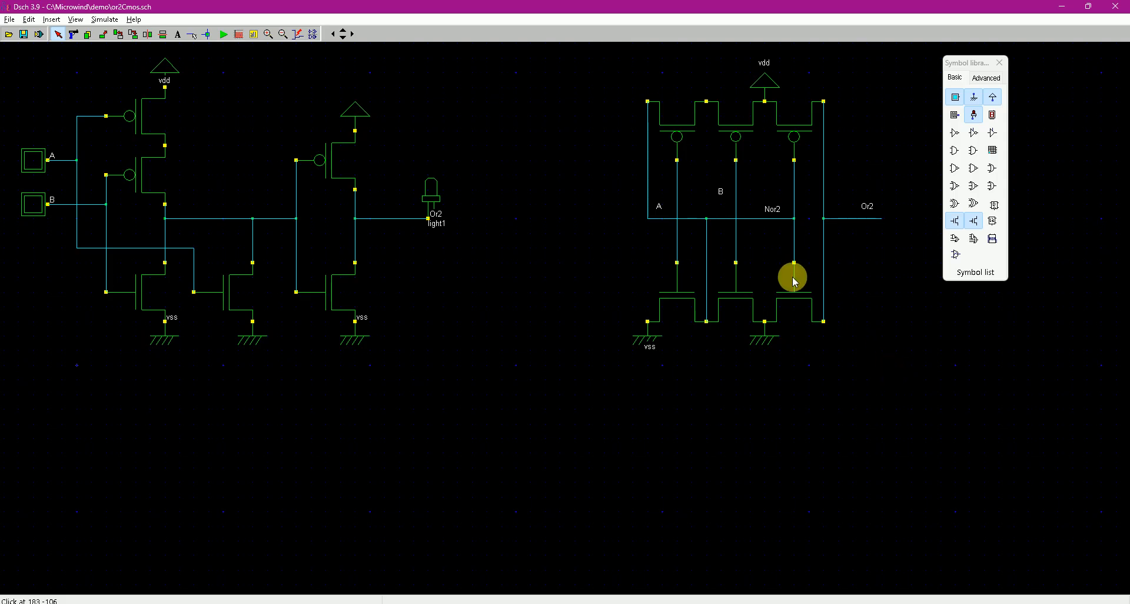
Delete the second transistor drawing labelled Nor2 and Or2 and the gate-level OR2 symbols with captions, and fit the remaining circuit
key(ctrl+x)
drag(592, 48, 694, 129)
click(253, 34)
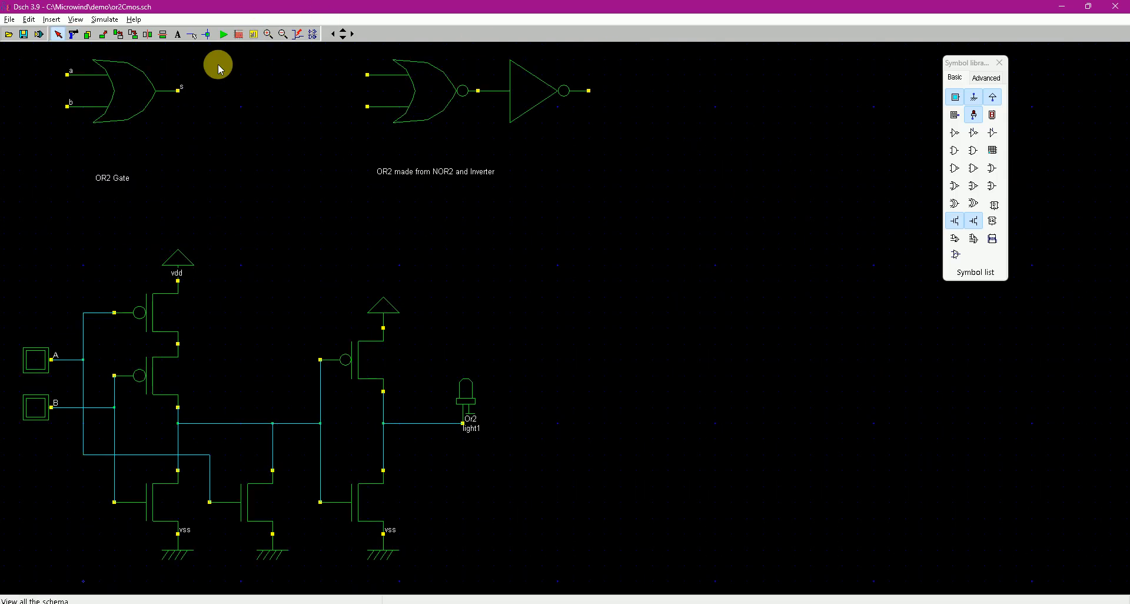
mouse_move(5, 214)
mouse_down()
mouse_move(668, 153)
mouse_move(740, 42)
mouse_up()
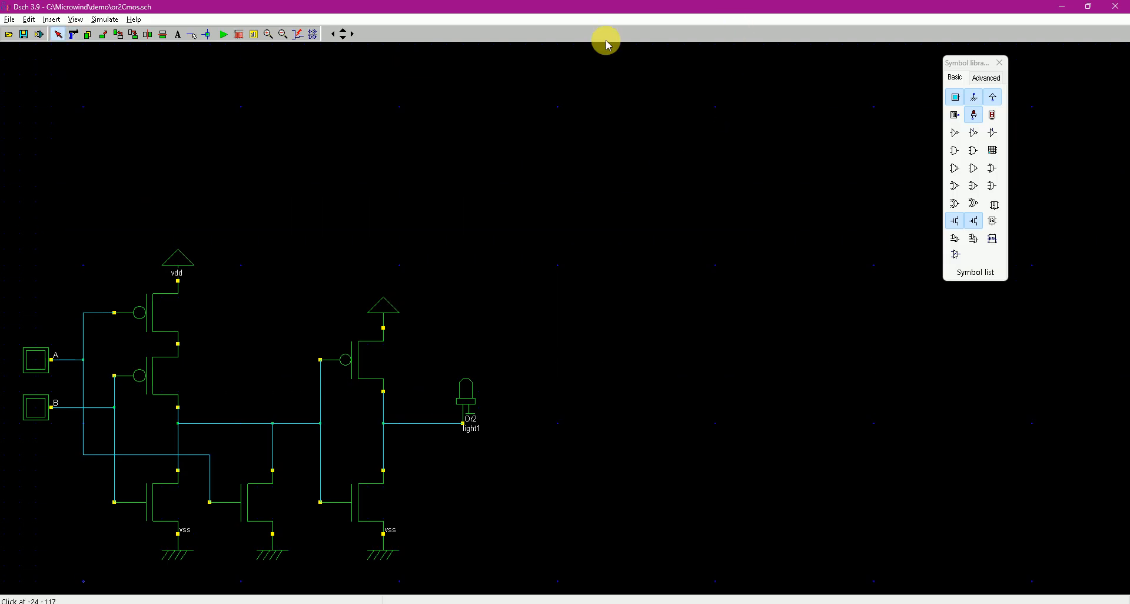
click(267, 35)
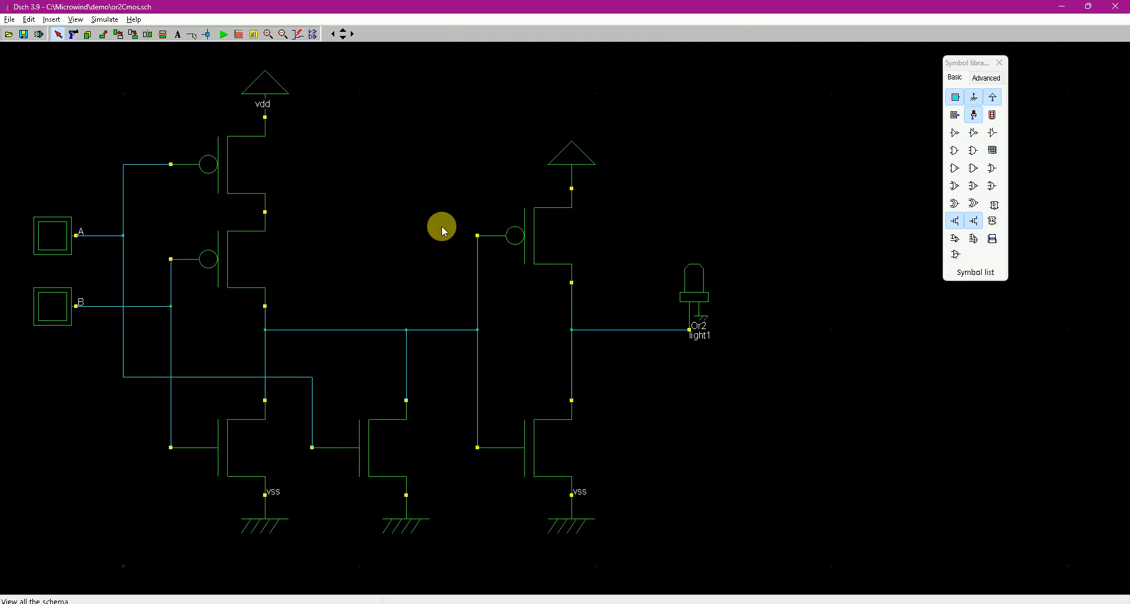
Show all pin names, titles and size properties on the two series pMOS transistors driven by A and B
click(228, 168)
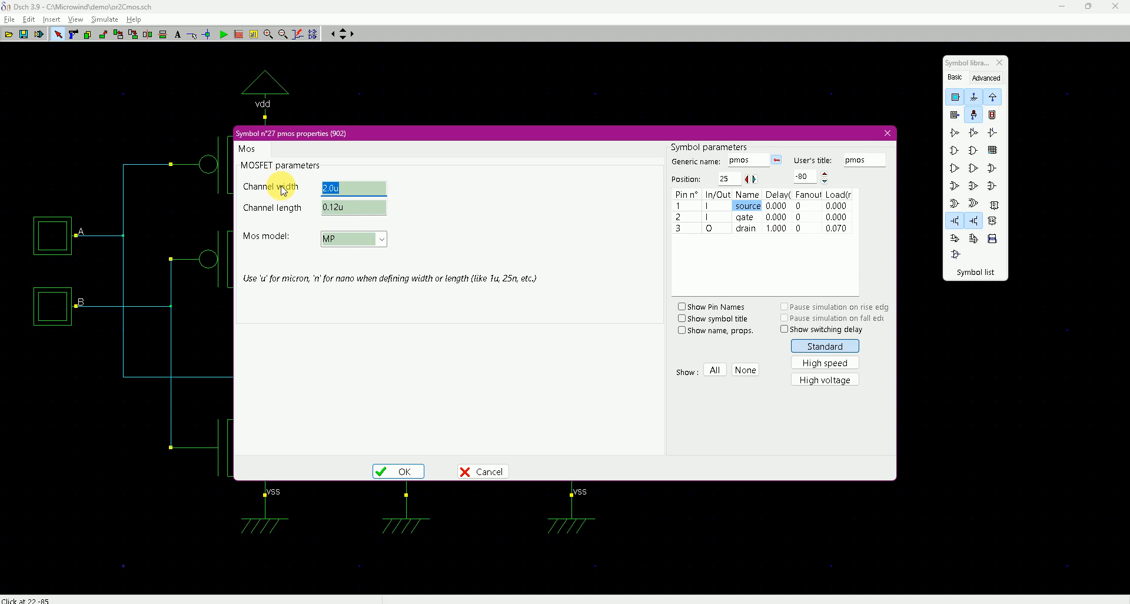
click(716, 370)
click(403, 474)
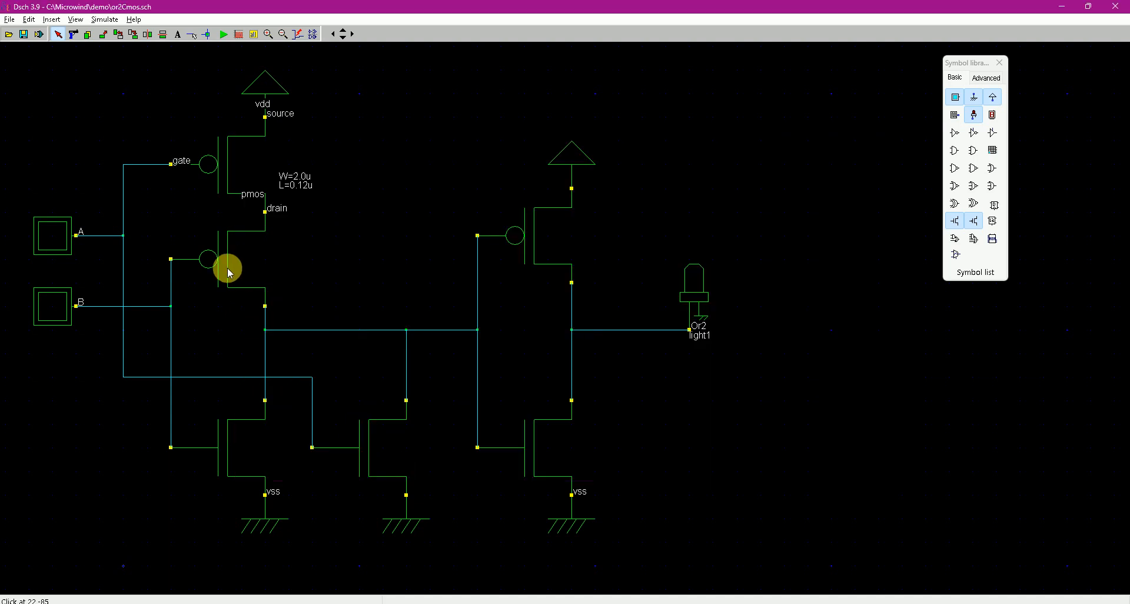
double_click(227, 266)
click(714, 369)
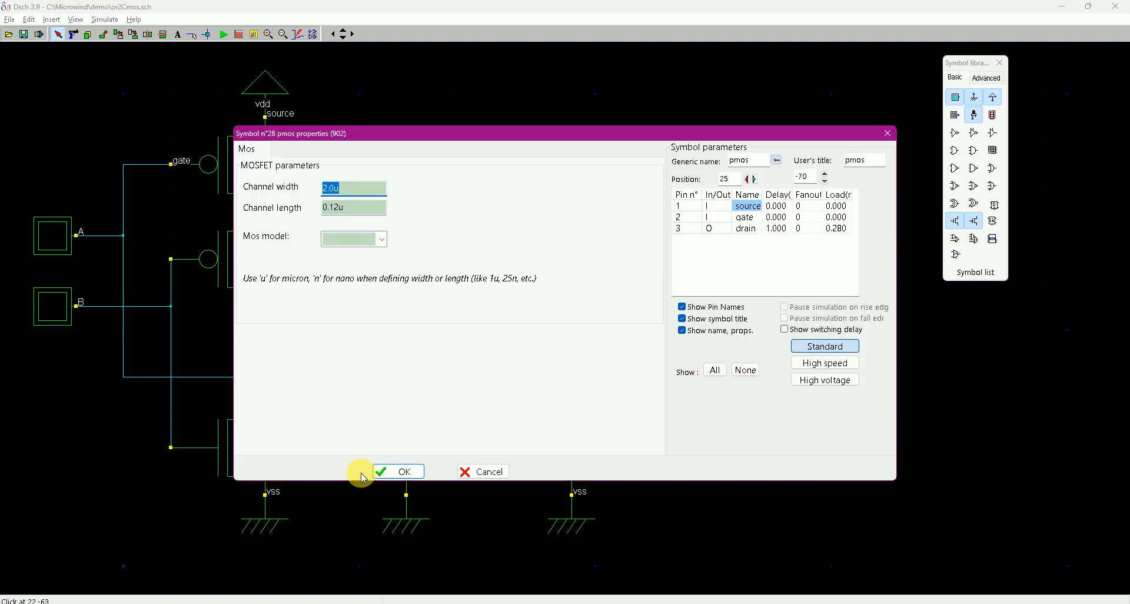
click(379, 472)
Show all pin names, titles and size properties on the two parallel nMOS transistors driven by A and B
double_click(234, 437)
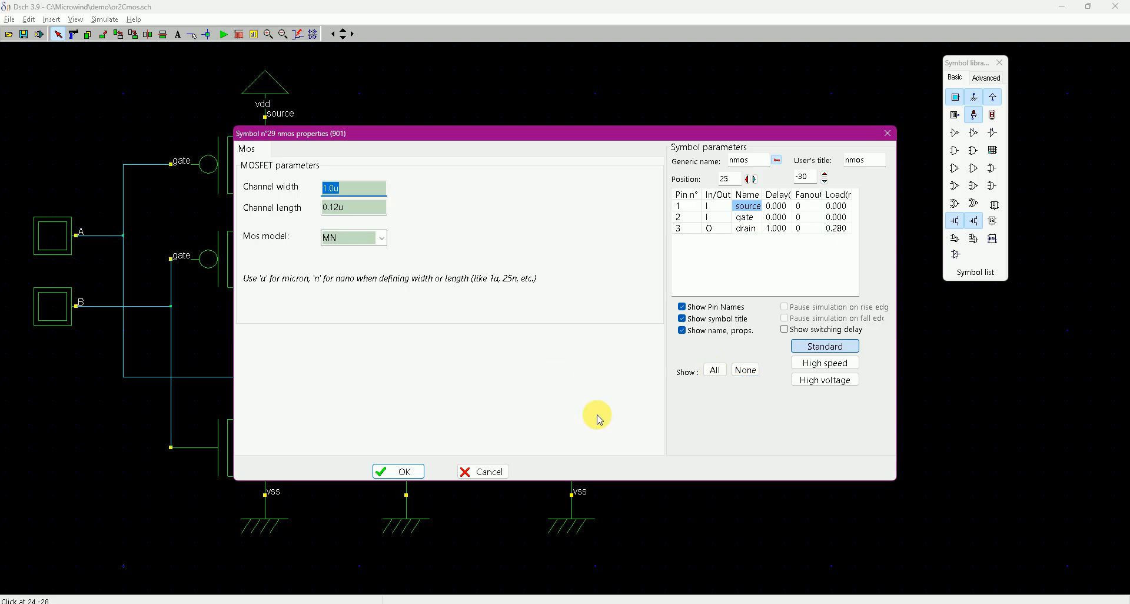
click(393, 472)
double_click(380, 438)
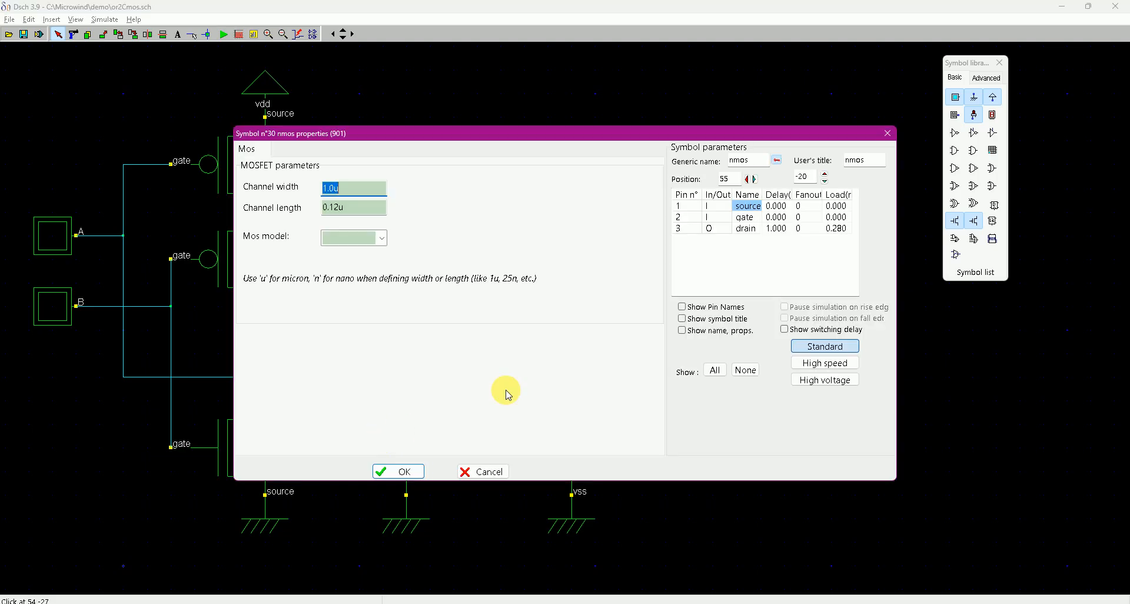
click(715, 370)
click(398, 471)
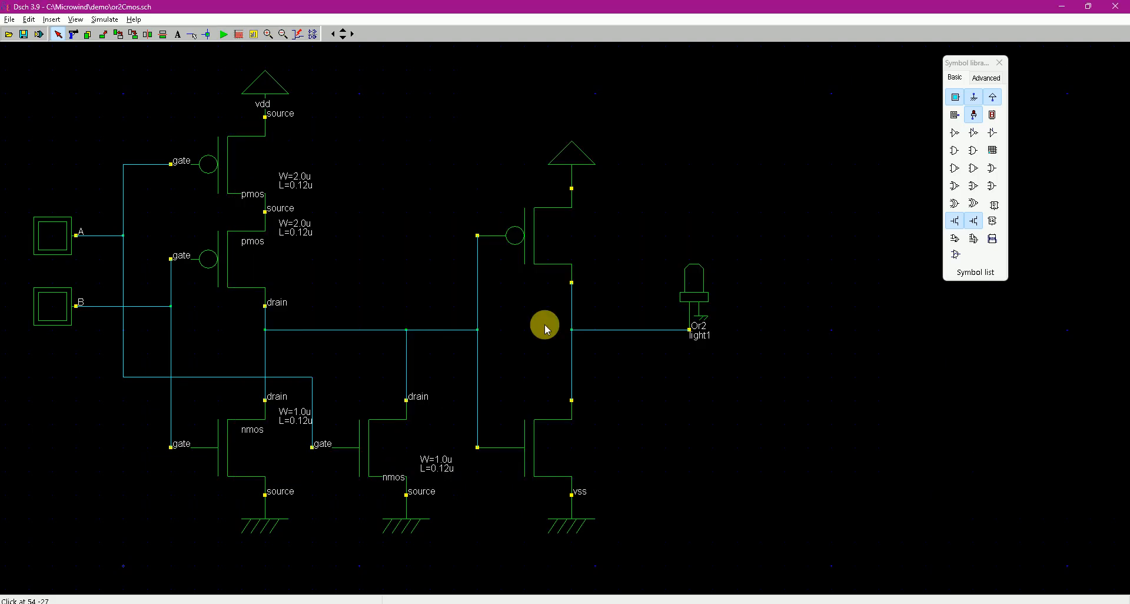
Show all pin names, titles and size properties on the output inverter's pMOS and nMOS transistors
double_click(547, 258)
click(716, 370)
click(409, 472)
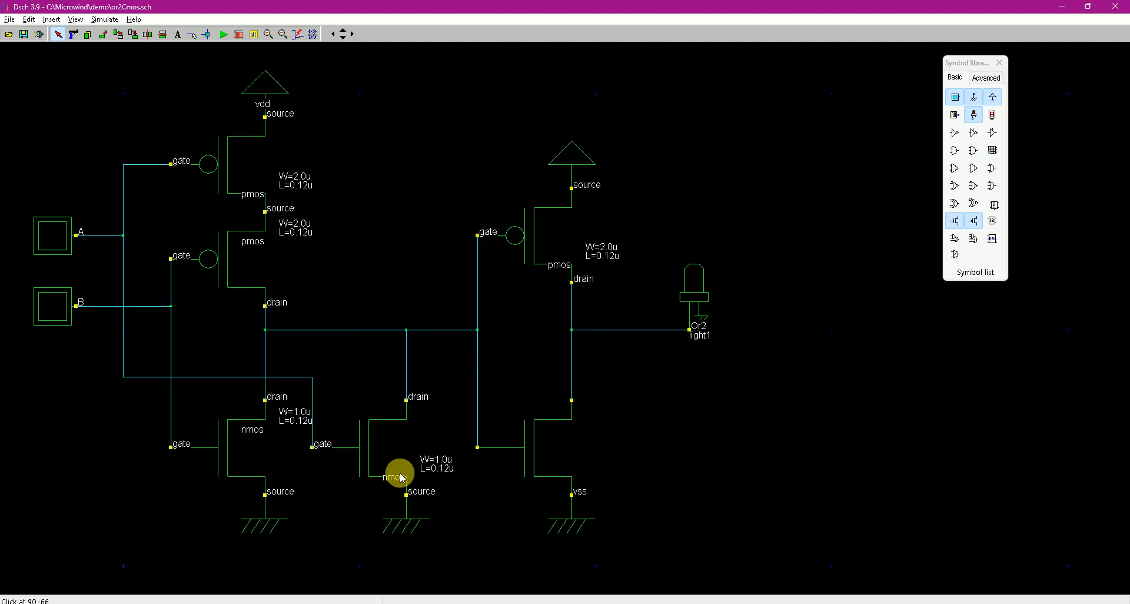
double_click(537, 450)
click(715, 370)
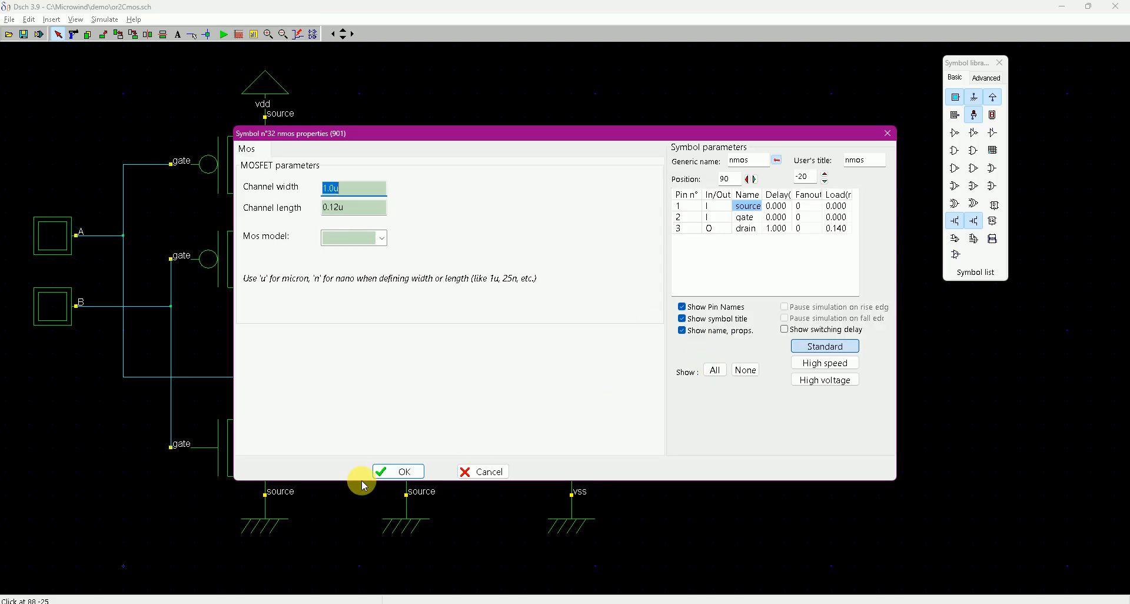
click(390, 472)
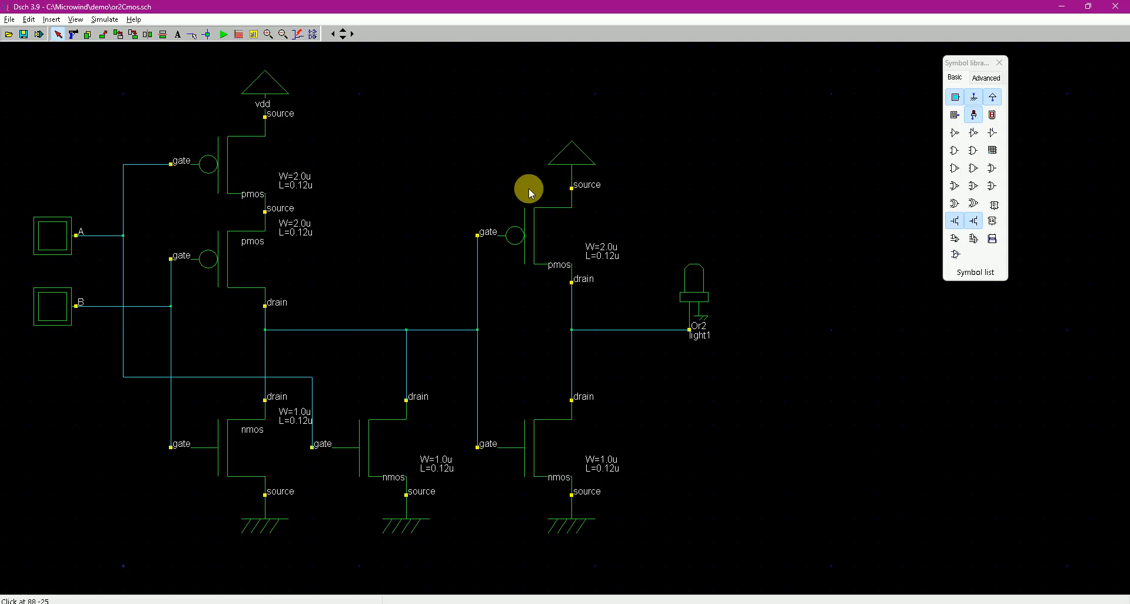
Simulate the schematic and toggle A alone, B alone, and both inputs together, returning both to 0
click(224, 35)
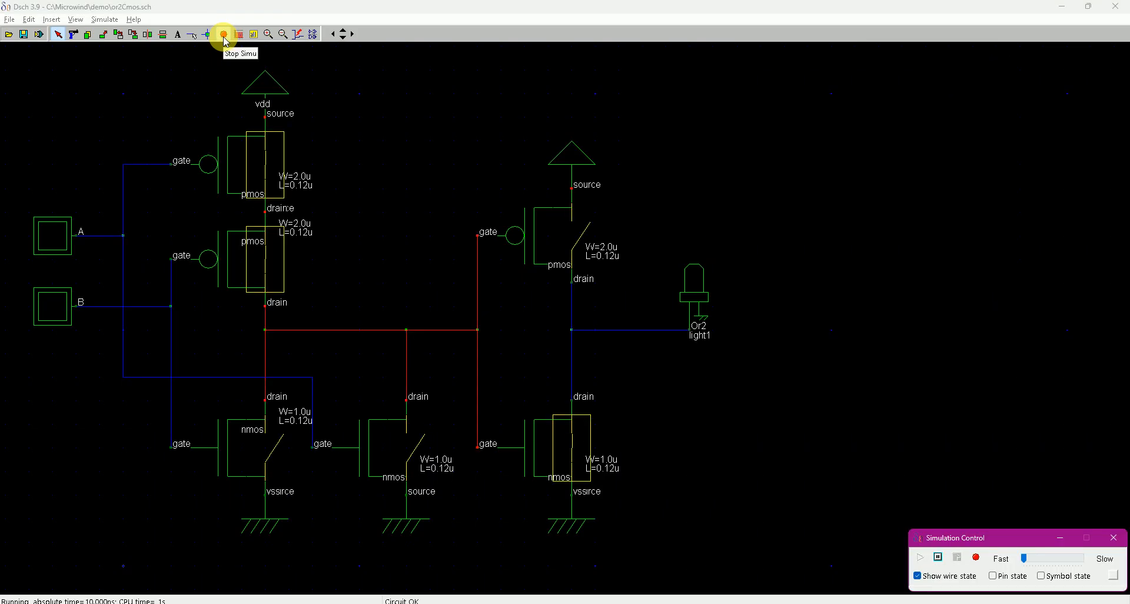
click(57, 239)
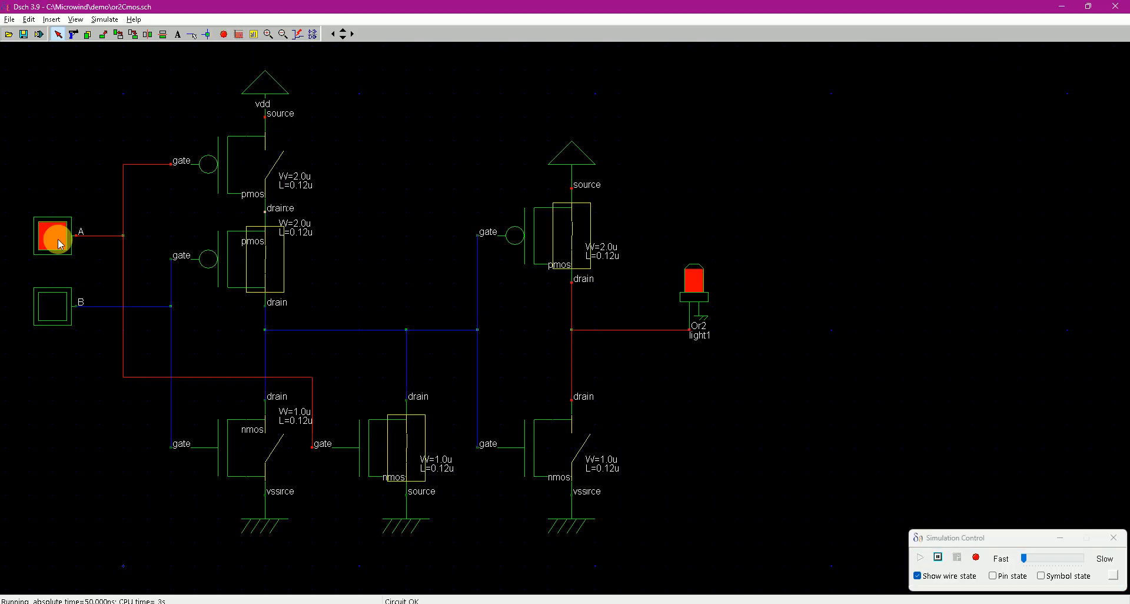
click(58, 239)
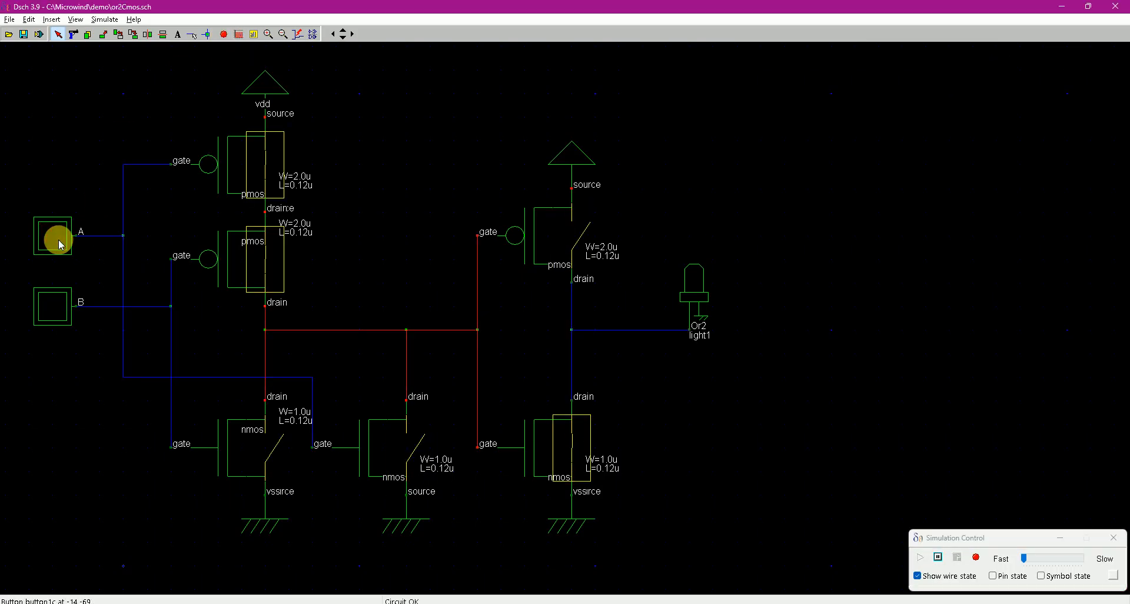
click(62, 307)
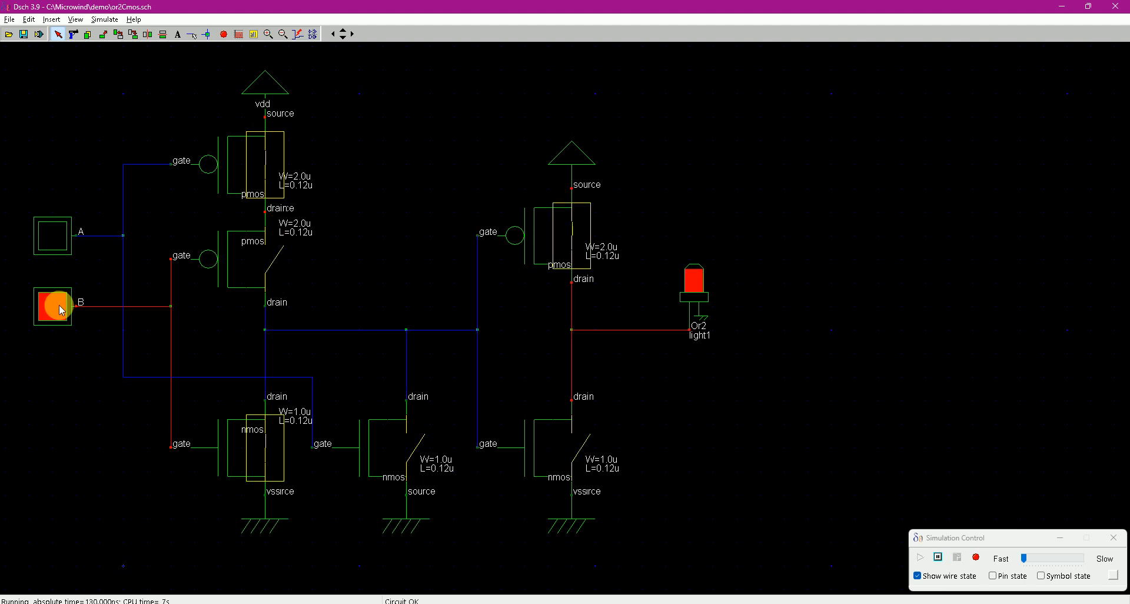
click(59, 305)
click(58, 241)
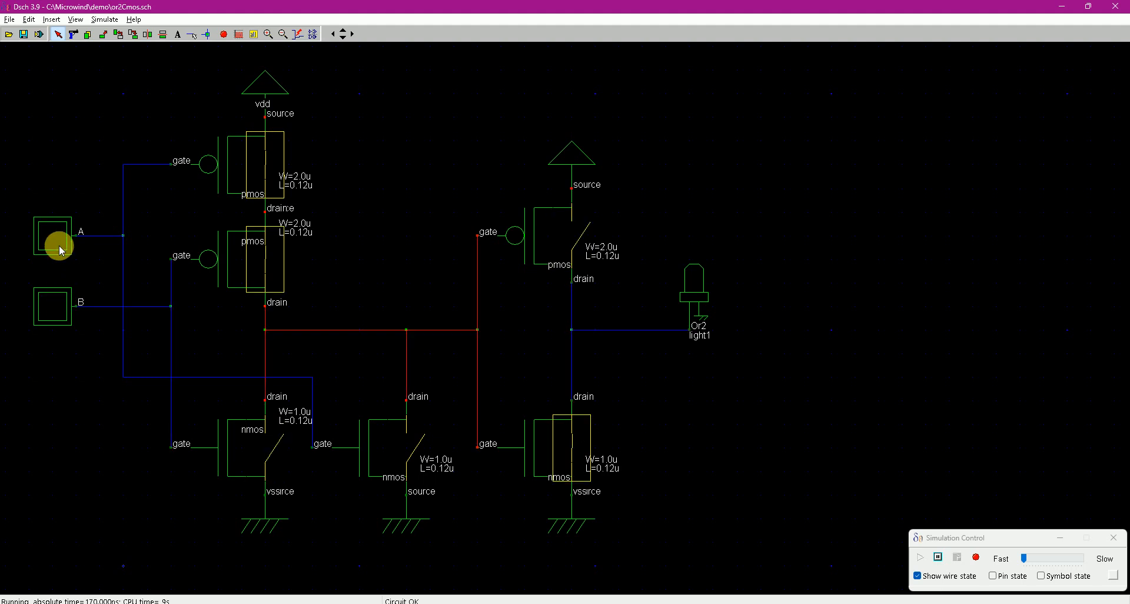
click(64, 303)
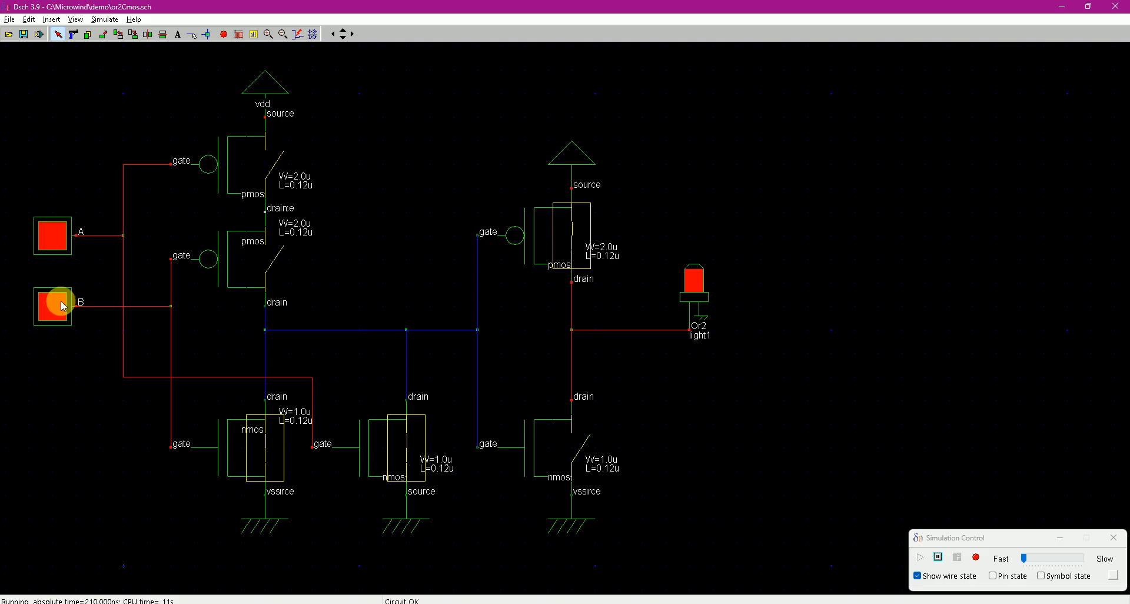
click(60, 300)
click(67, 229)
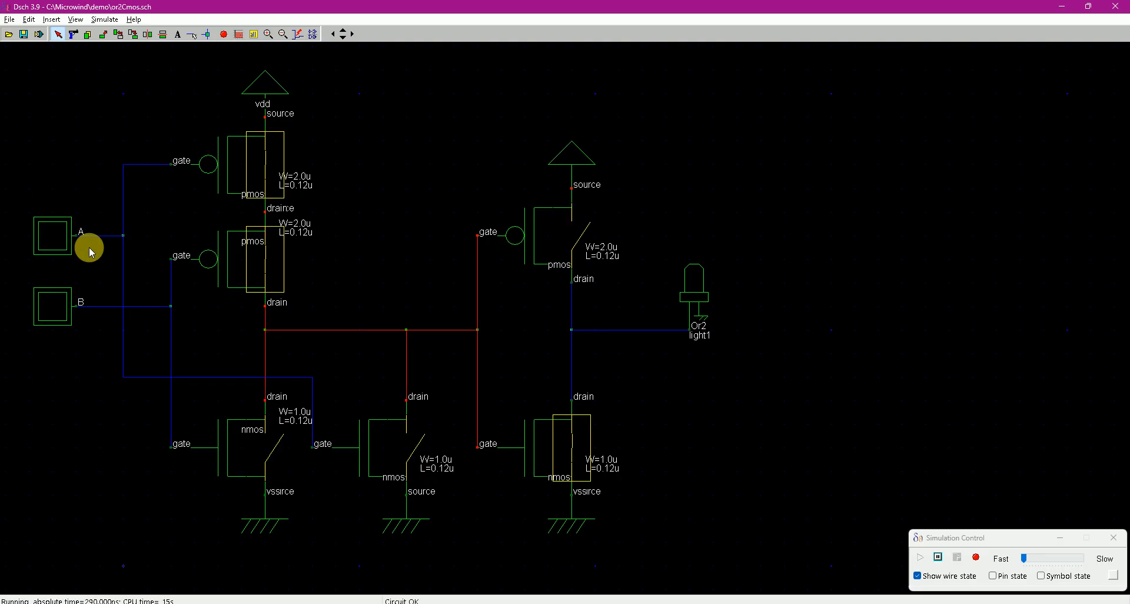
Examine the A, B and Or2 timing diagrams at 0.50 ns/div around A's first pulse, and close them
click(239, 34)
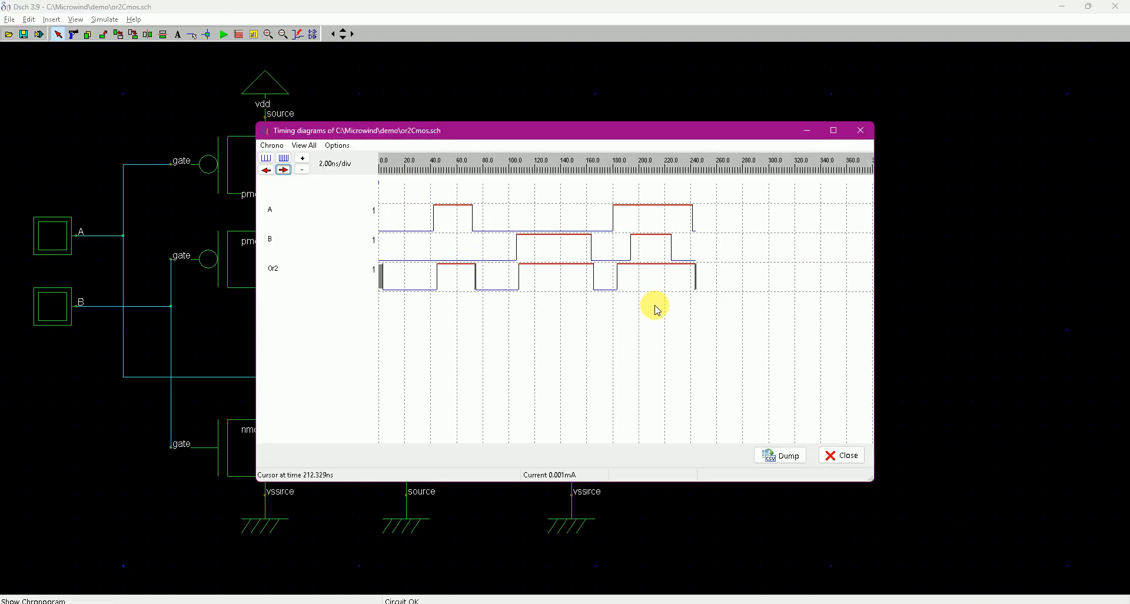
click(269, 159)
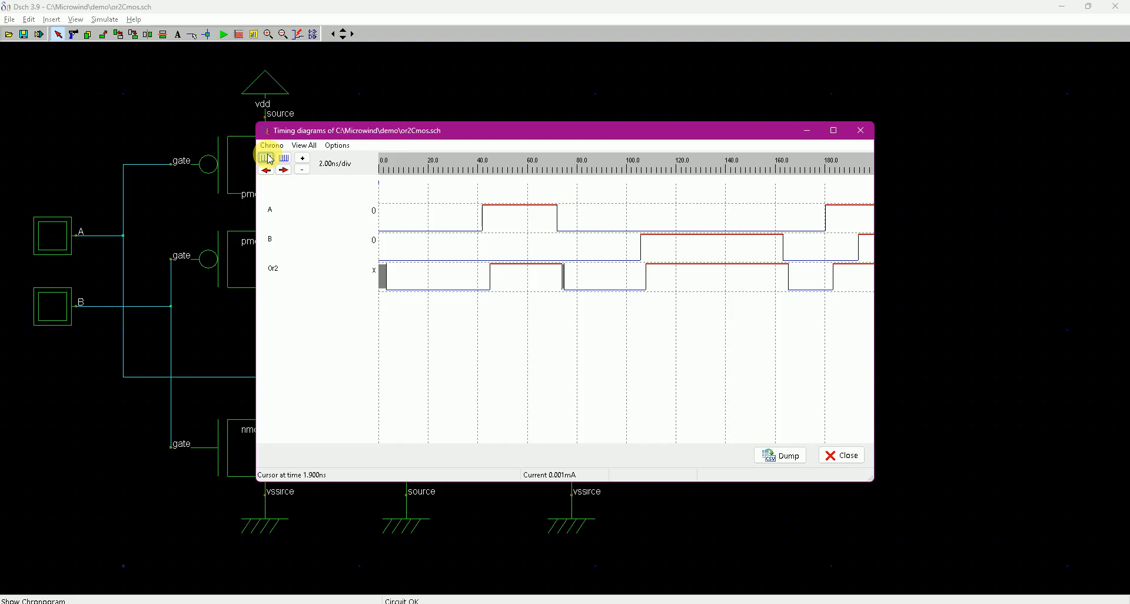
click(270, 159)
click(269, 158)
click(284, 171)
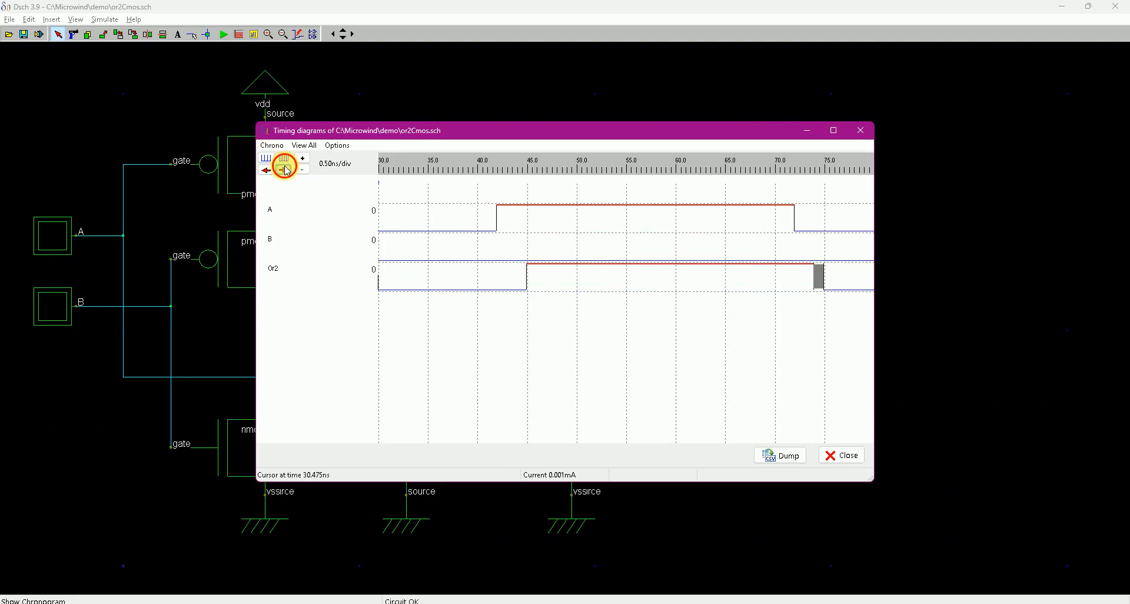
click(285, 171)
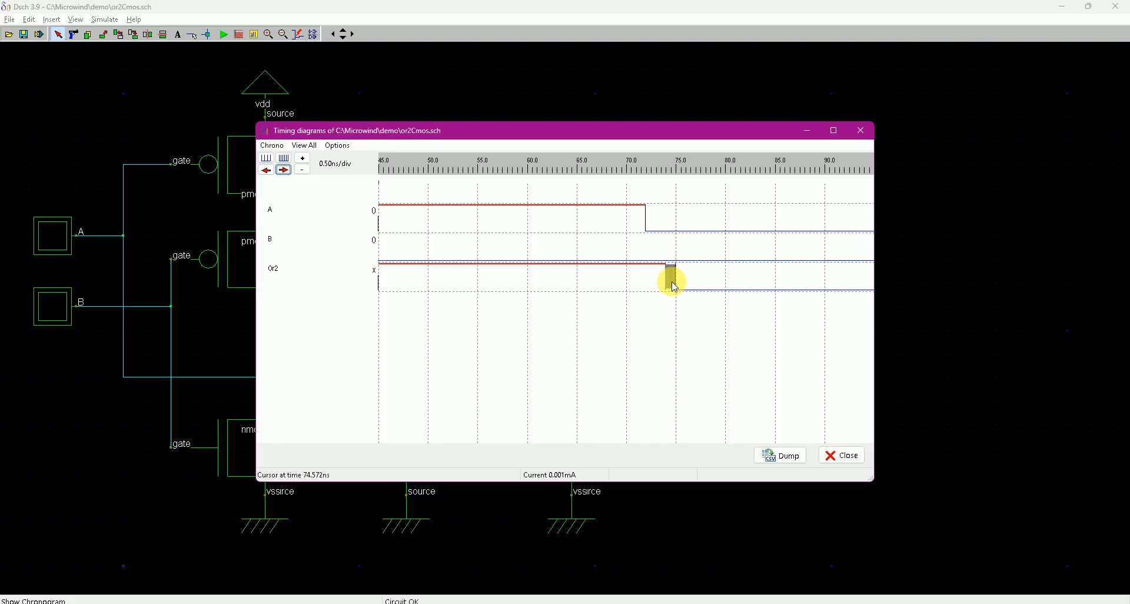
click(842, 456)
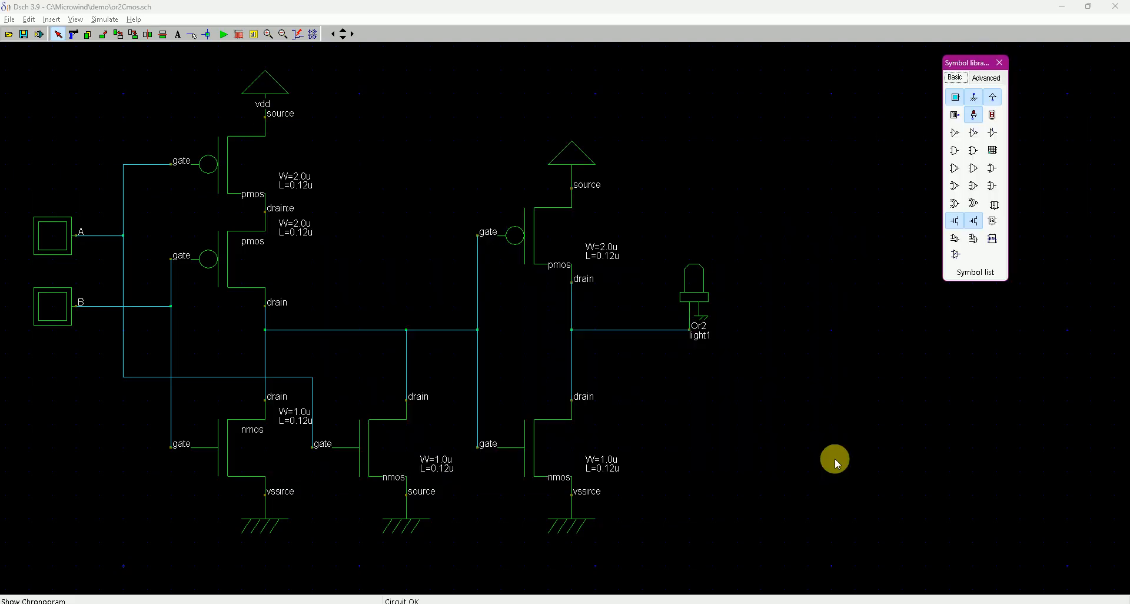
Generate and update the or2Cmos SPICE file with transient analysis, and run it in WinSpice
click(8, 19)
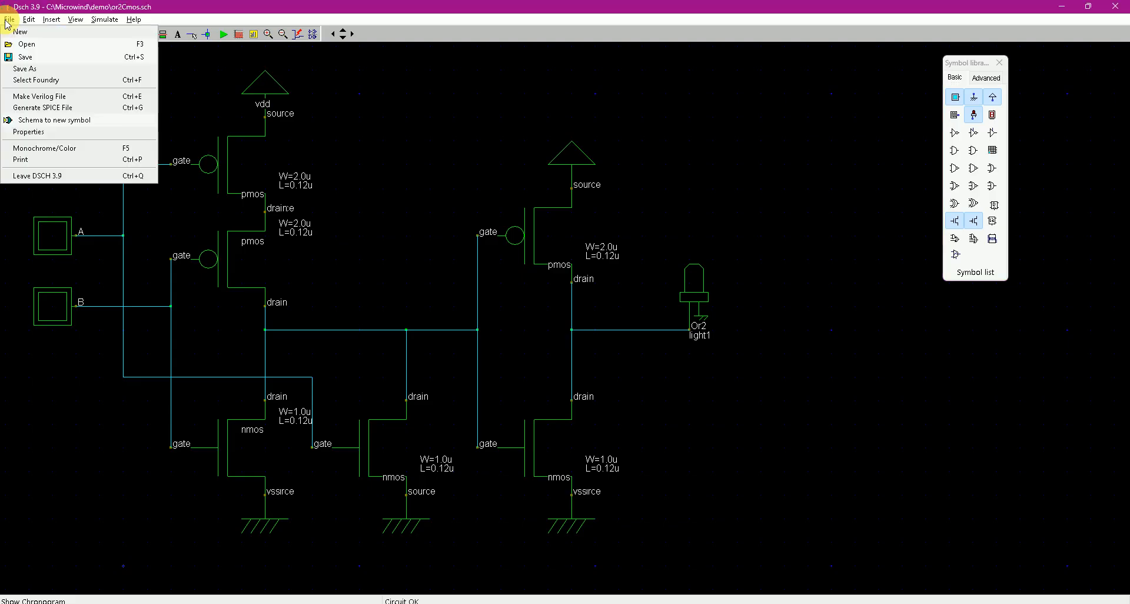
click(46, 113)
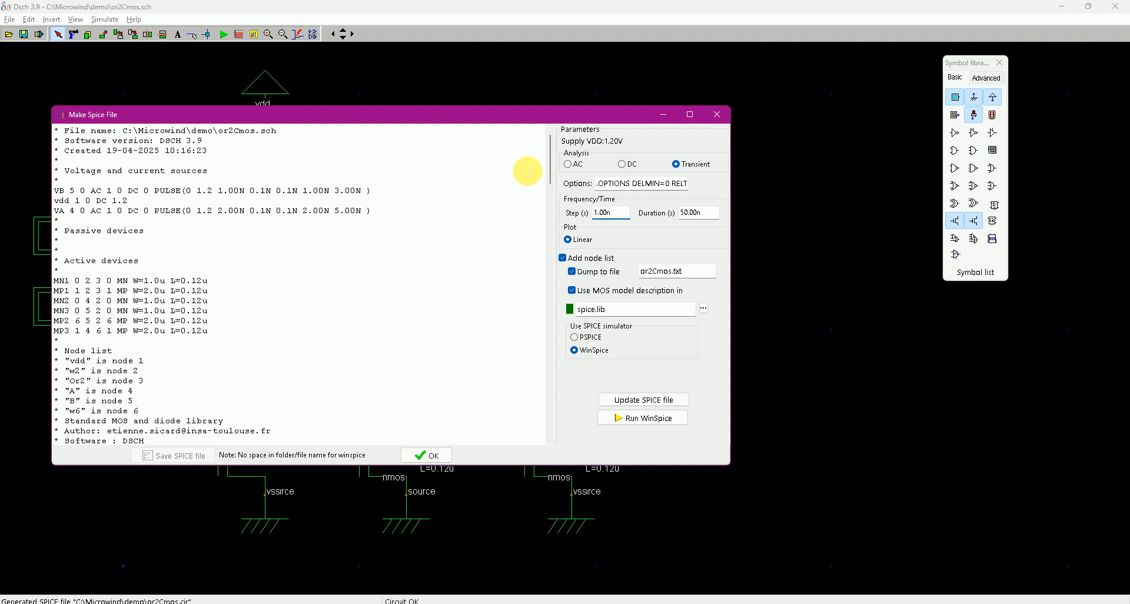
click(664, 401)
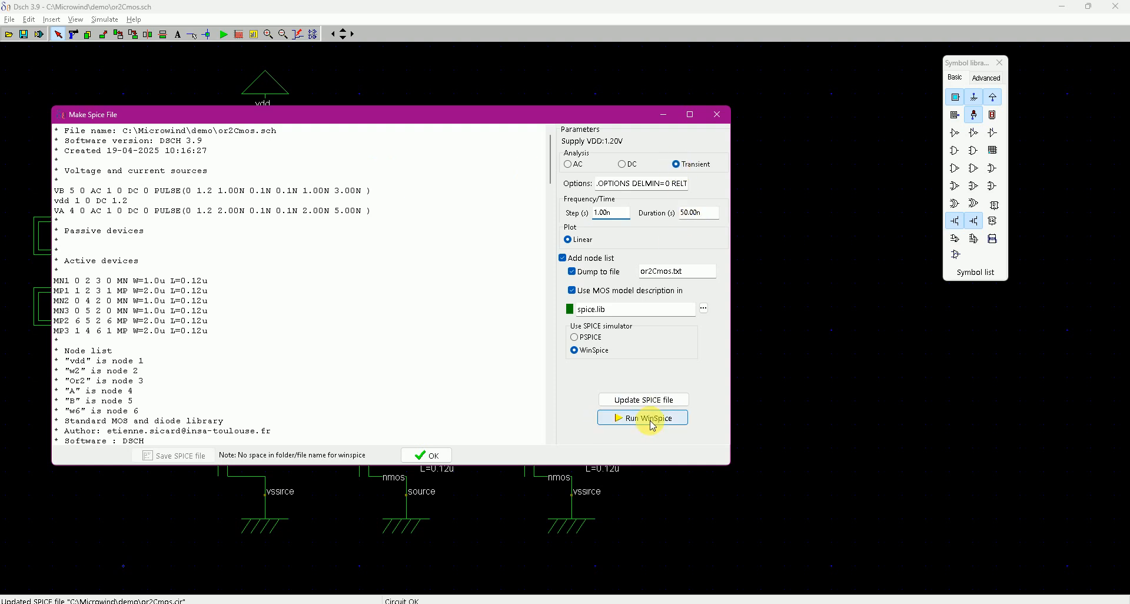
click(648, 420)
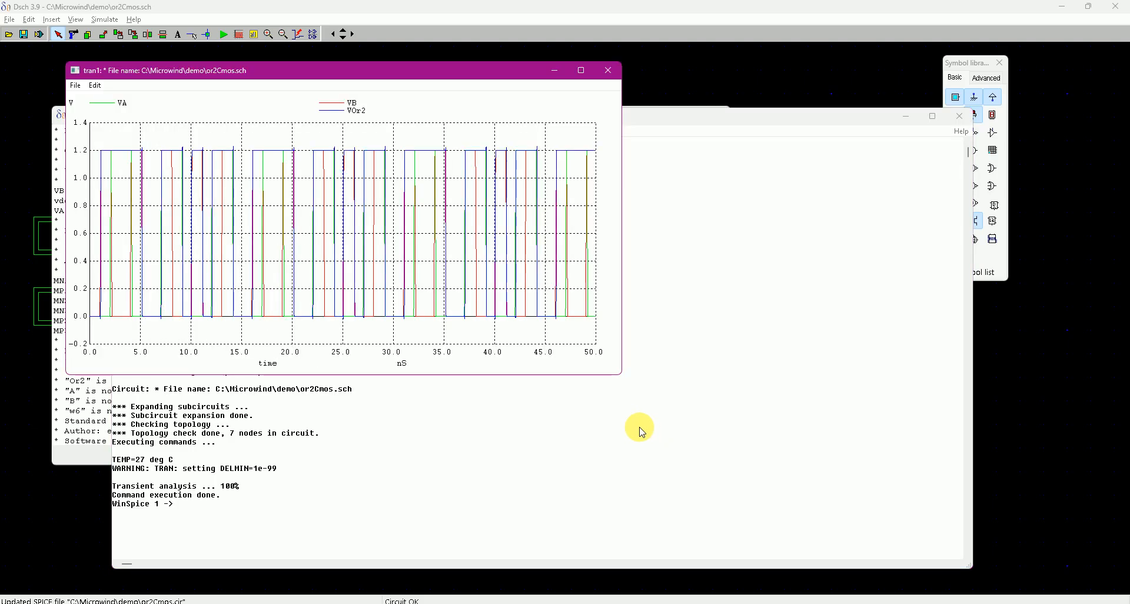
Examine the WinSpice waveforms between about 24 and 38 ns, and close the plots, WinSpice and the SPICE file dialog
right_drag(333, 135, 477, 366)
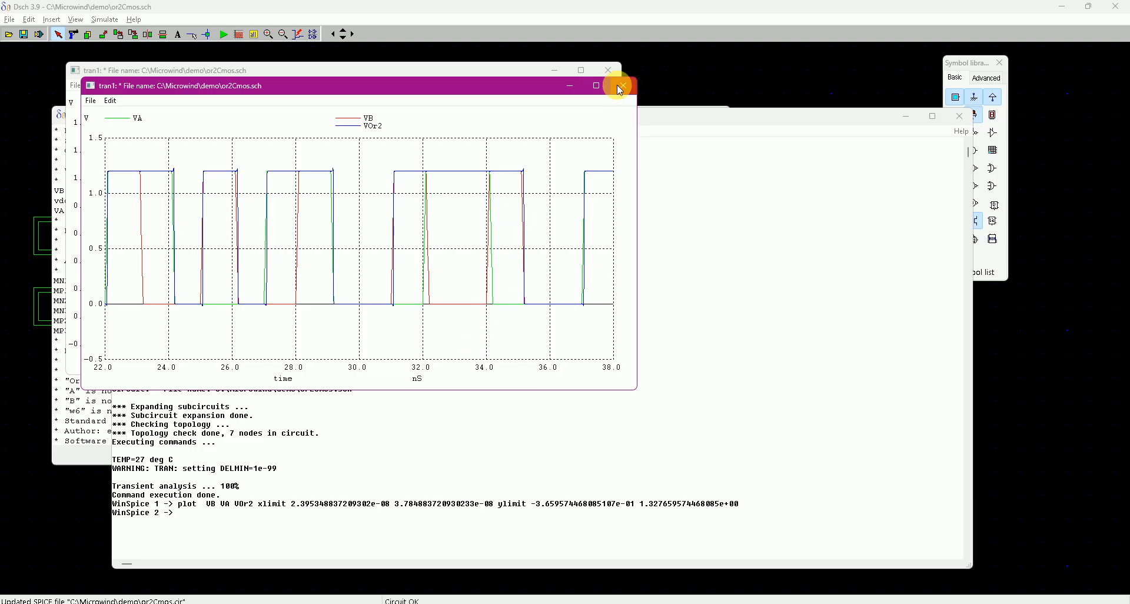
drag(527, 93, 686, 82)
click(778, 76)
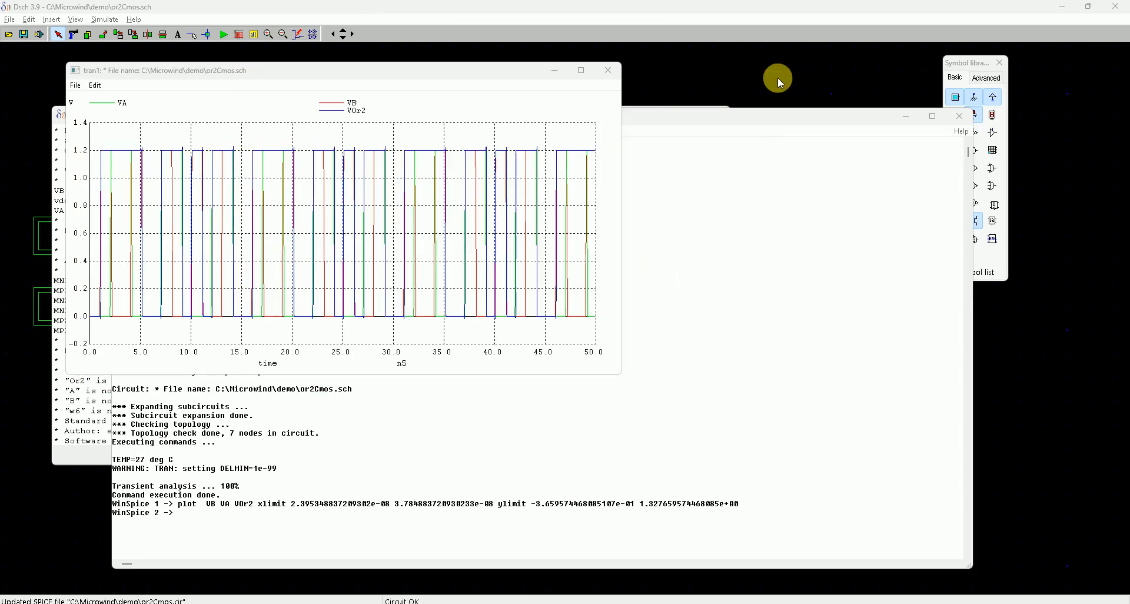
click(617, 72)
click(961, 116)
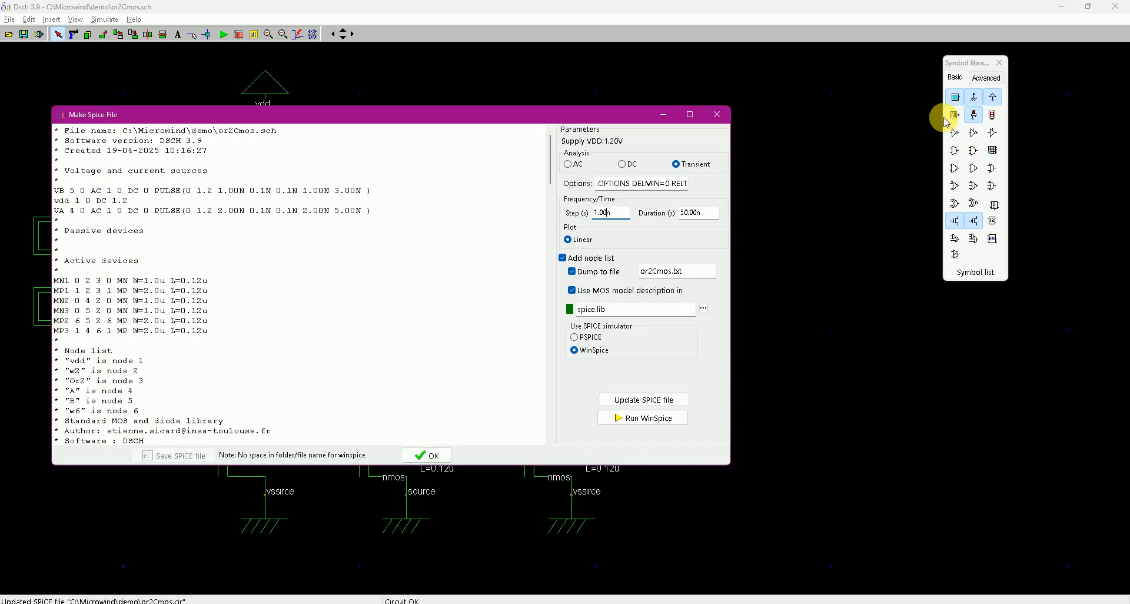
click(717, 114)
Open the or2Cmos WinSpice circuit file from C:\Microwind\demo in Notepad, enlarging the text to 180% at the analysis commands
key(alt+Tab)
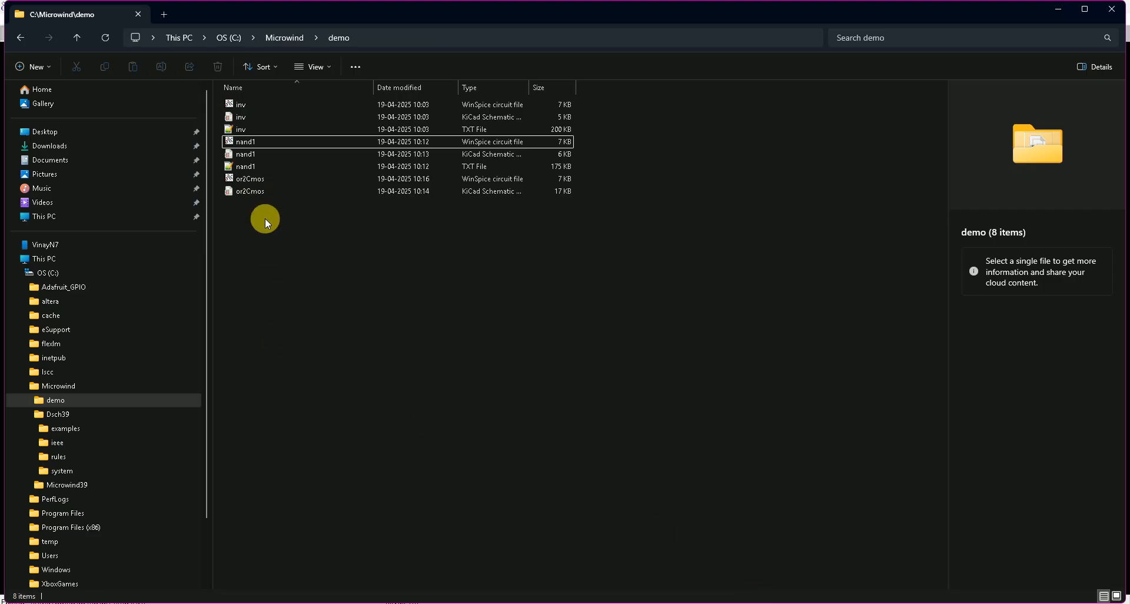
click(249, 182)
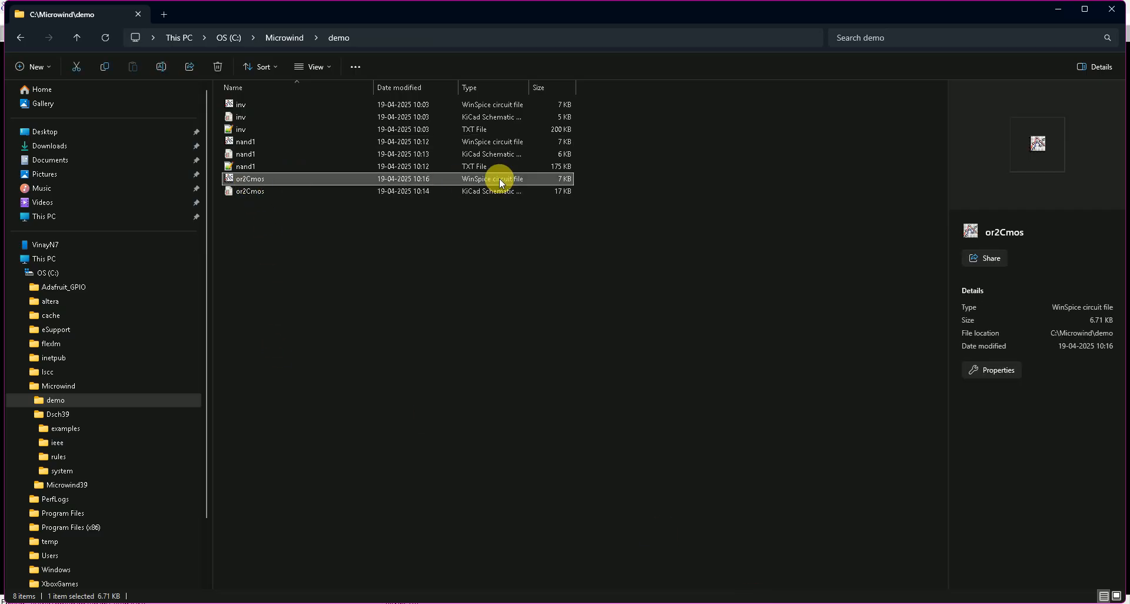
right_click(249, 184)
mouse_move(313, 248)
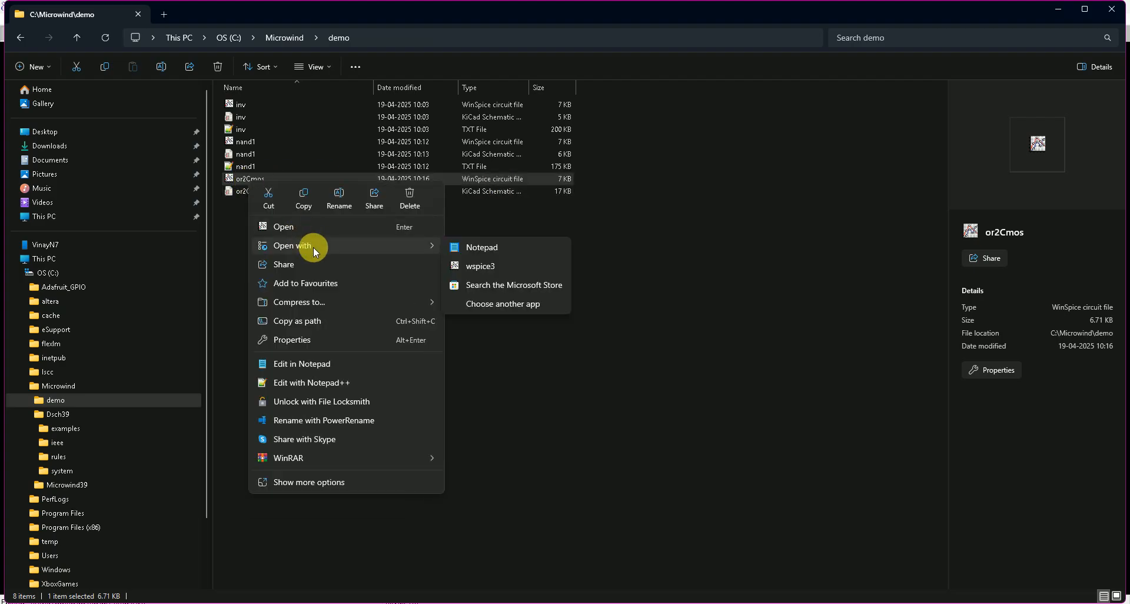
click(458, 248)
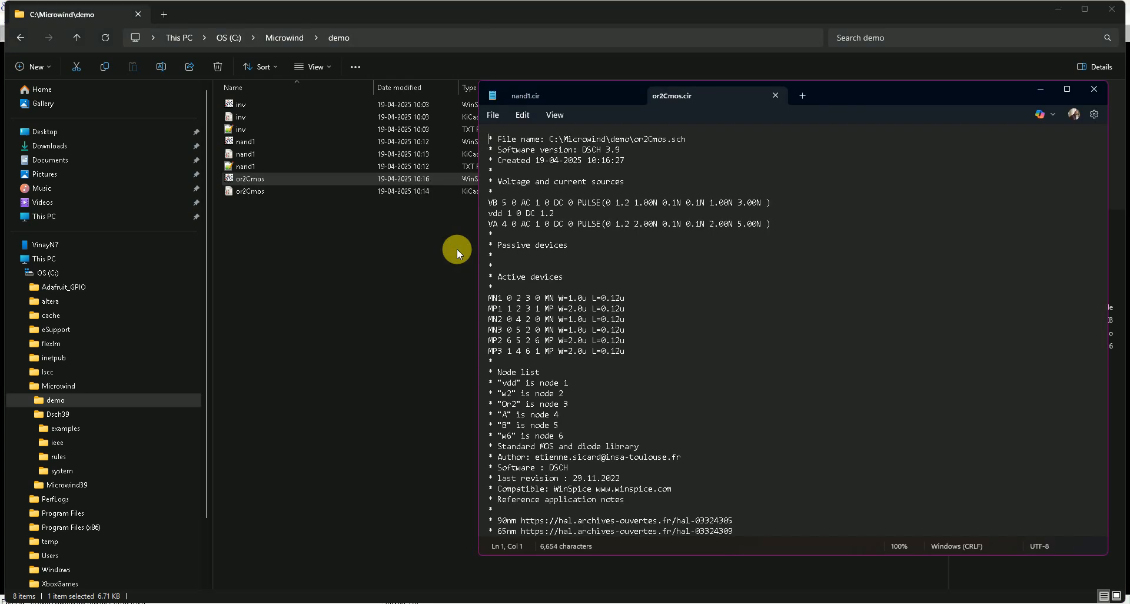
scroll(699, 517, down, 15)
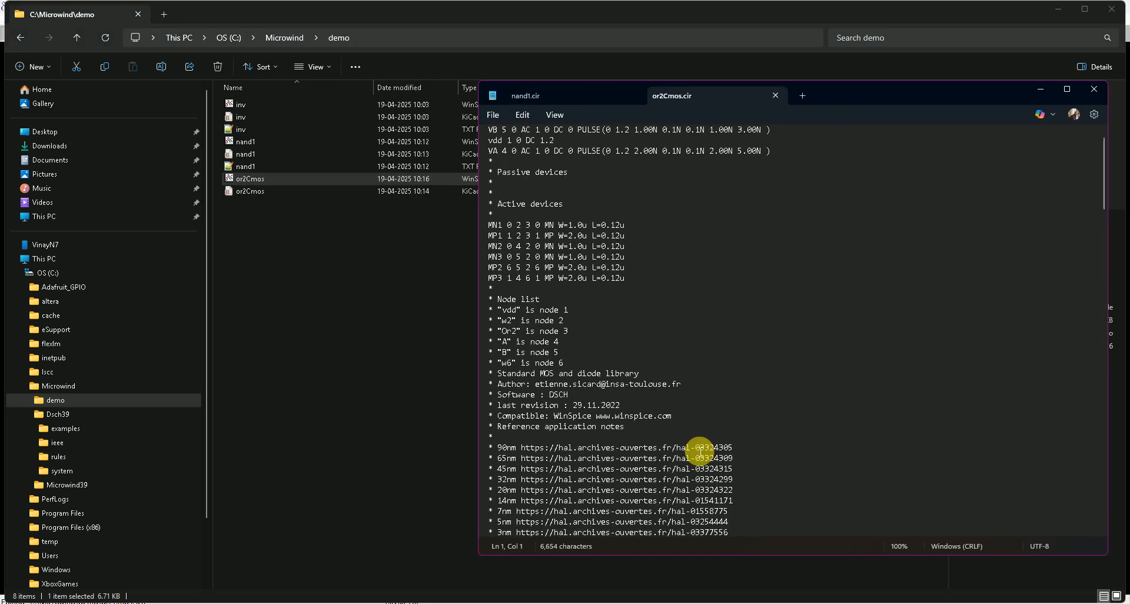
ctrl+scroll(701, 452, up, 8)
scroll(701, 452, down, 20)
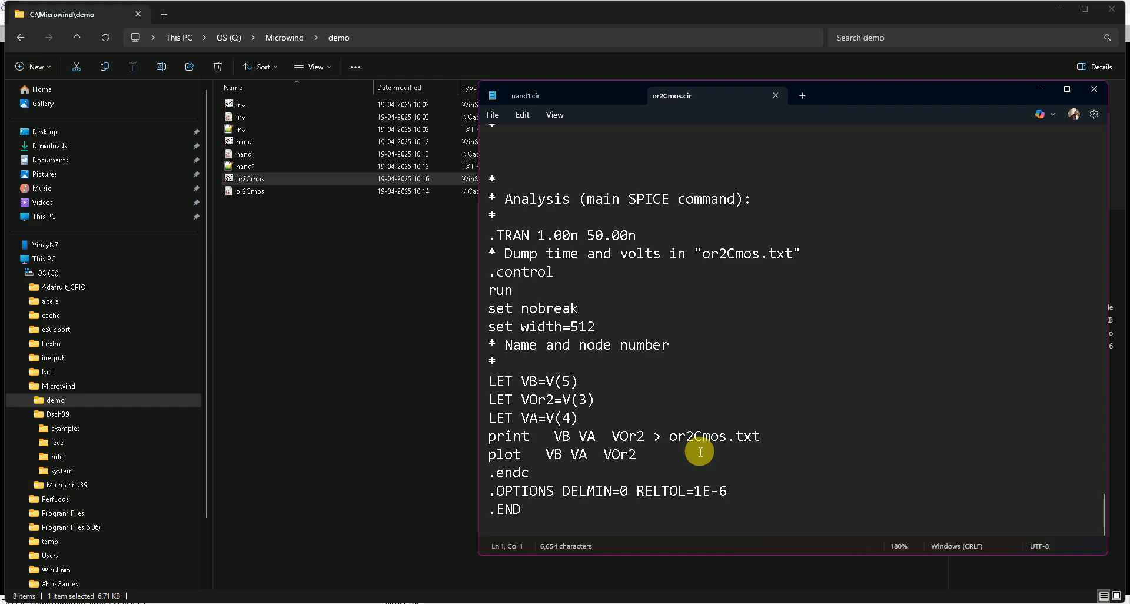
Offset the waveforms in the plot command as VB+1.2 and VA+2.5, and save the circuit file
click(638, 462)
click(559, 462)
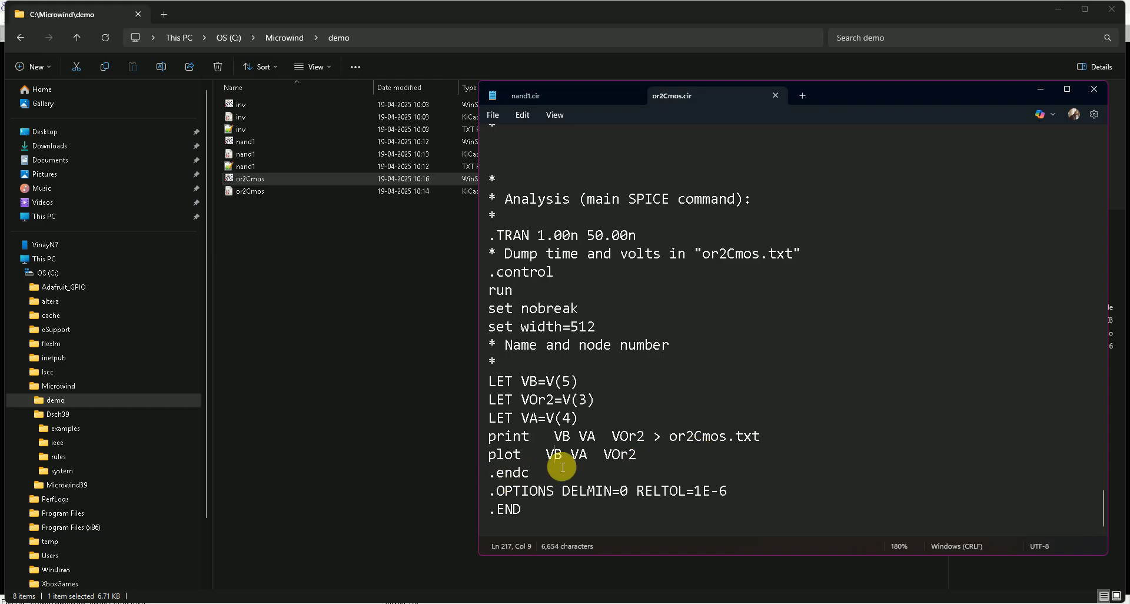
key(Right)
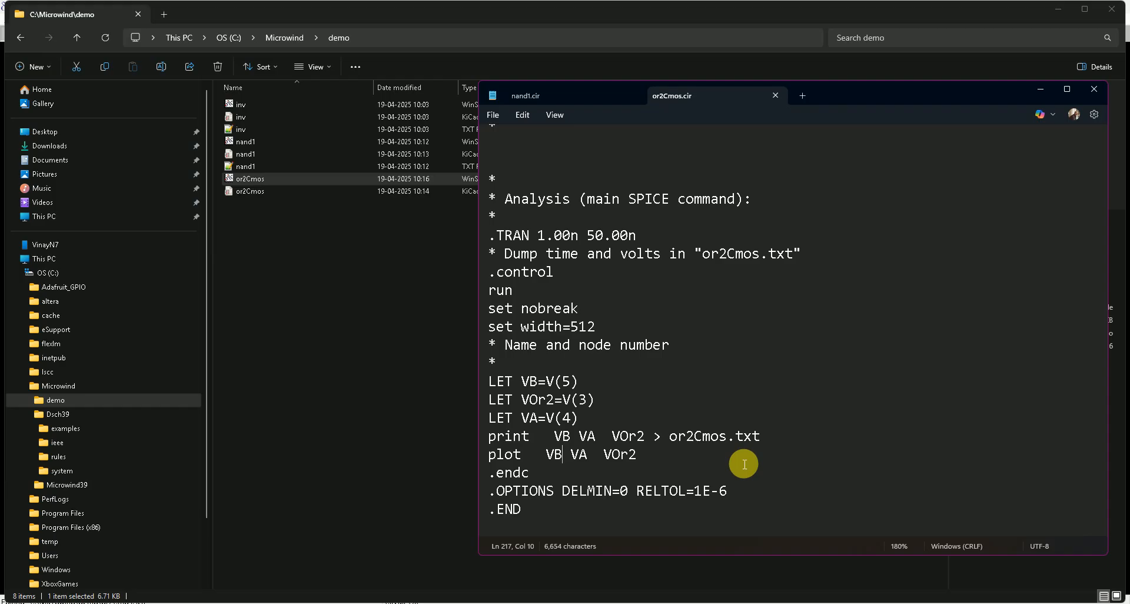
text(+1.2)
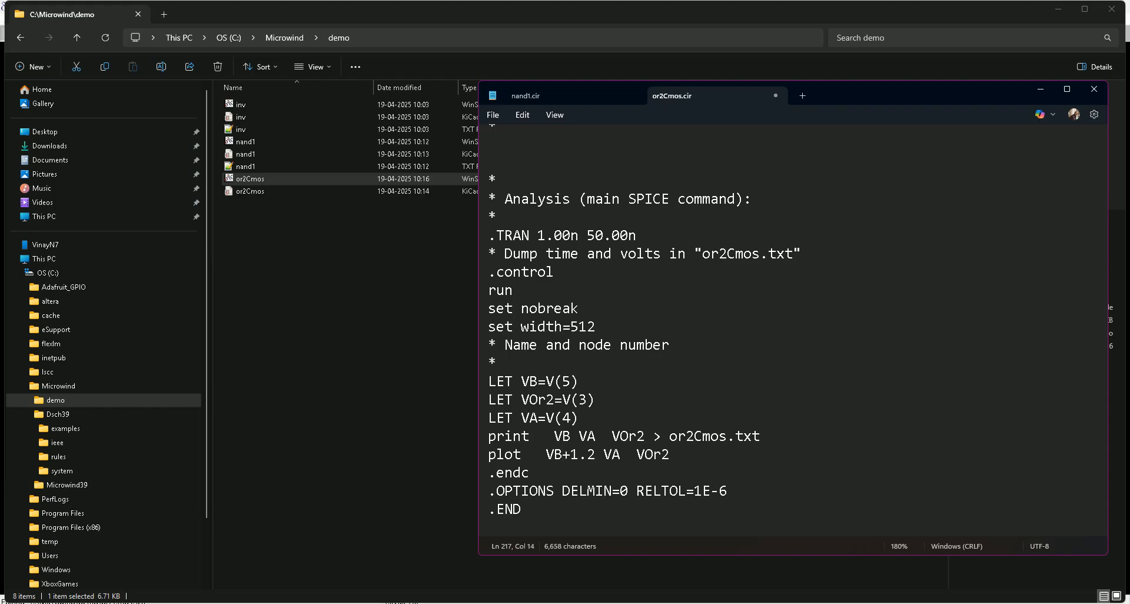
key(Right)
key(Right)
key(Right)
text(+2.5)
Run the edited or2Cmos WinSpice circuit file from C:\Microwind\demo and move its waveform plot aside from the console
click(274, 176)
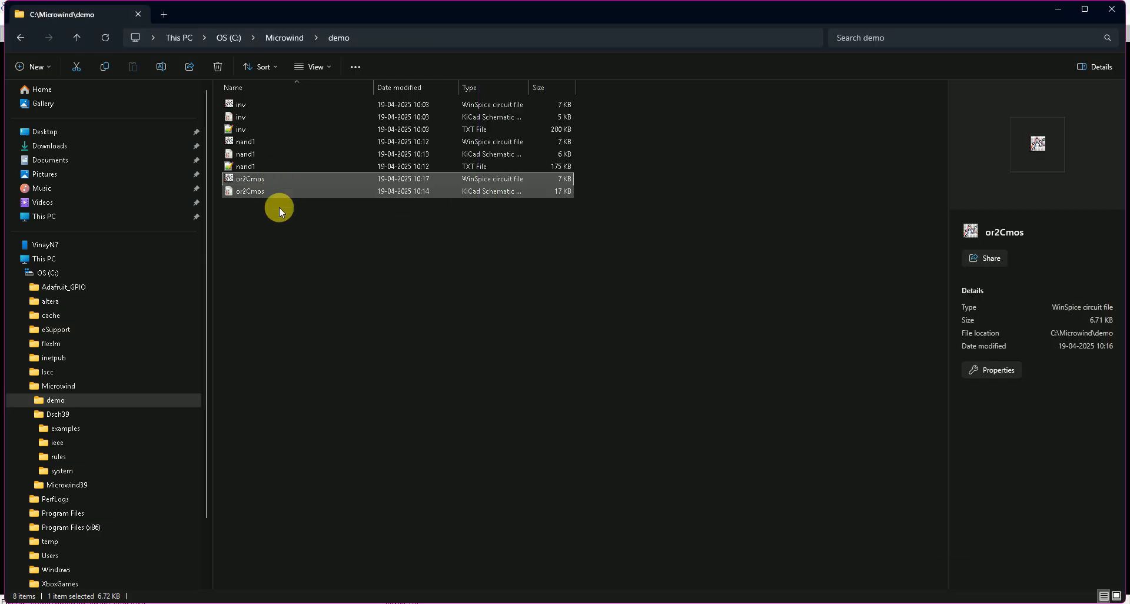
double_click(260, 176)
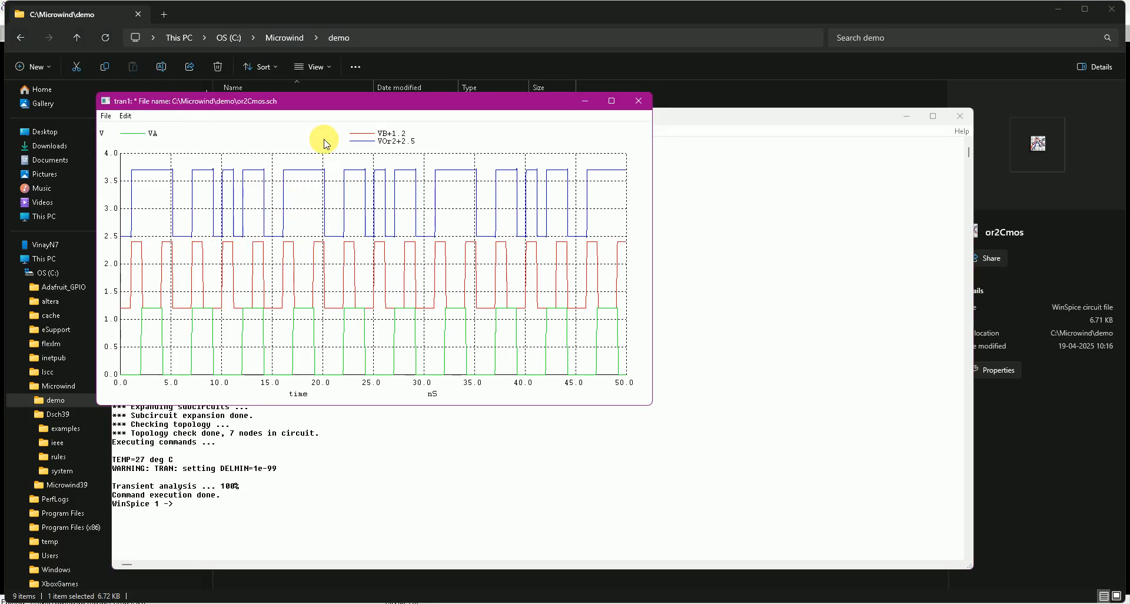
drag(341, 105, 487, 66)
Rerun the simulation from the WinSpice prompt by entering the path c:\Microwind\demo\or2Cmos.cir
click(296, 521)
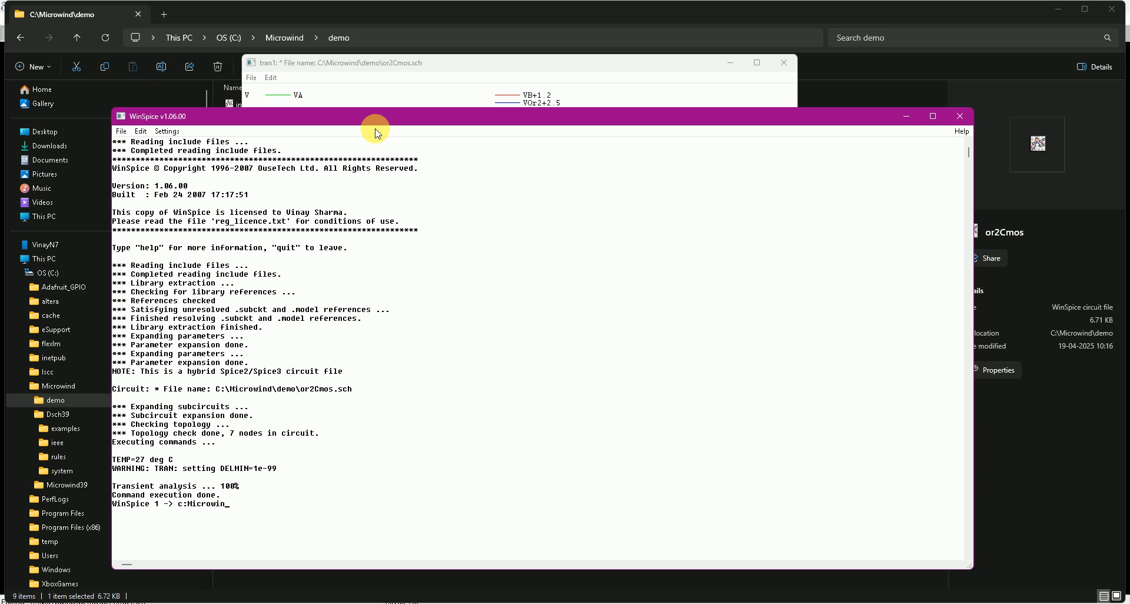
key(BackSpace)
key(BackSpace)
key(BackSpace)
key(BackSpace)
key(BackSpace)
key(BackSpace)
key(BackSpace)
key(BackSpace)
key(BackSpace)
key(Return)
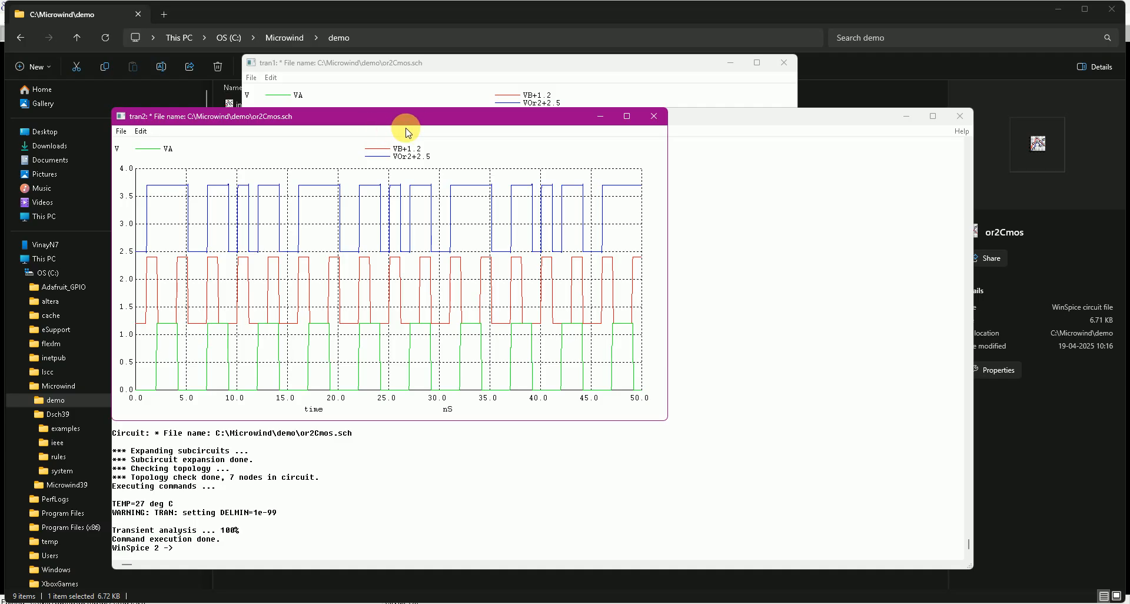
Examine the offset VA, VB+1.2 and VOr2+2.5 waveforms full screen, and close the plot and WinSpice
drag(337, 117, 528, 114)
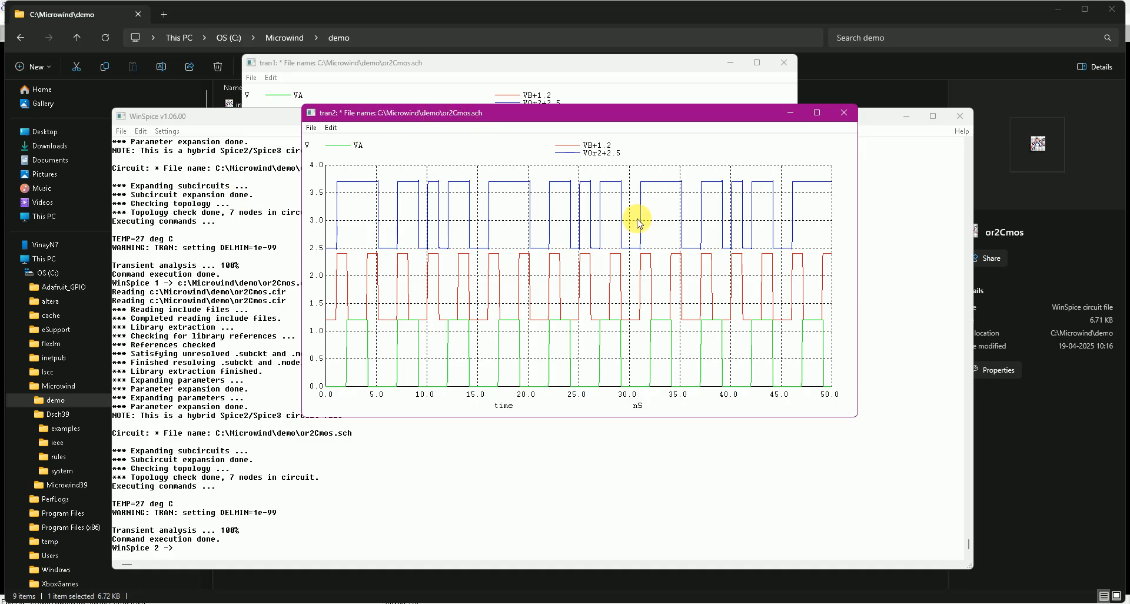
double_click(523, 118)
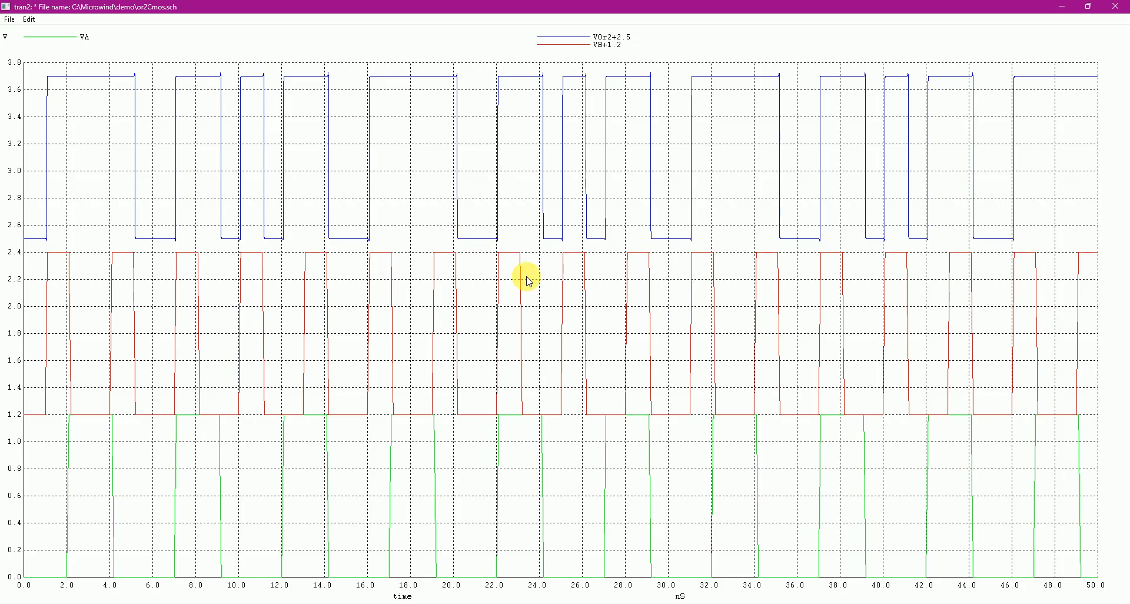
click(1125, 8)
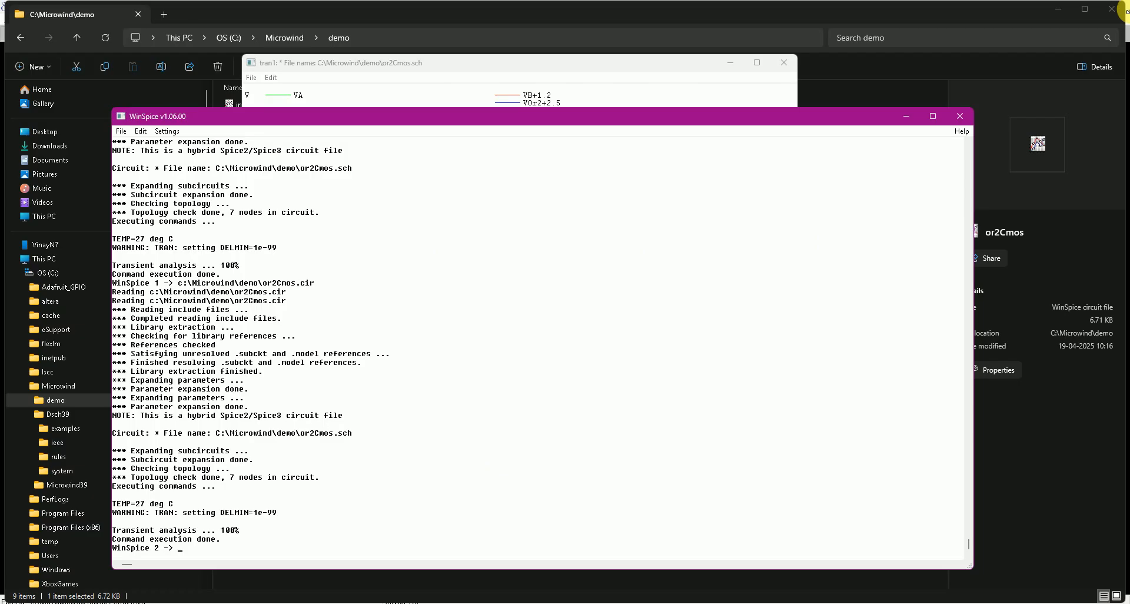
click(957, 121)
Switch back to DSCH and start a new schematic, saving the modified or2Cmos schematic
click(612, 603)
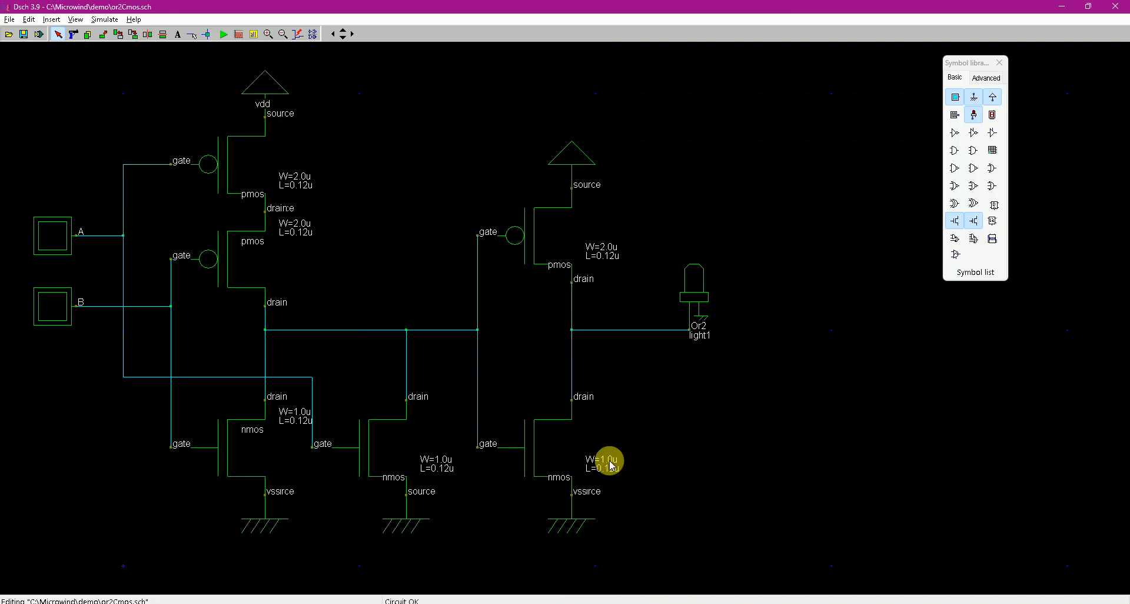
click(9, 20)
click(23, 35)
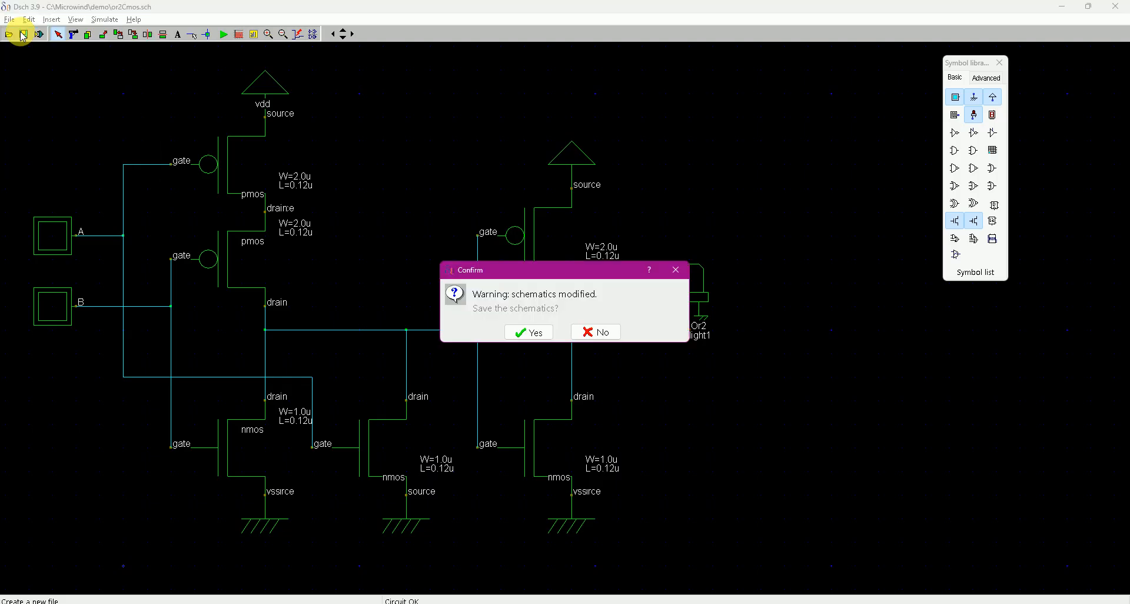
click(539, 328)
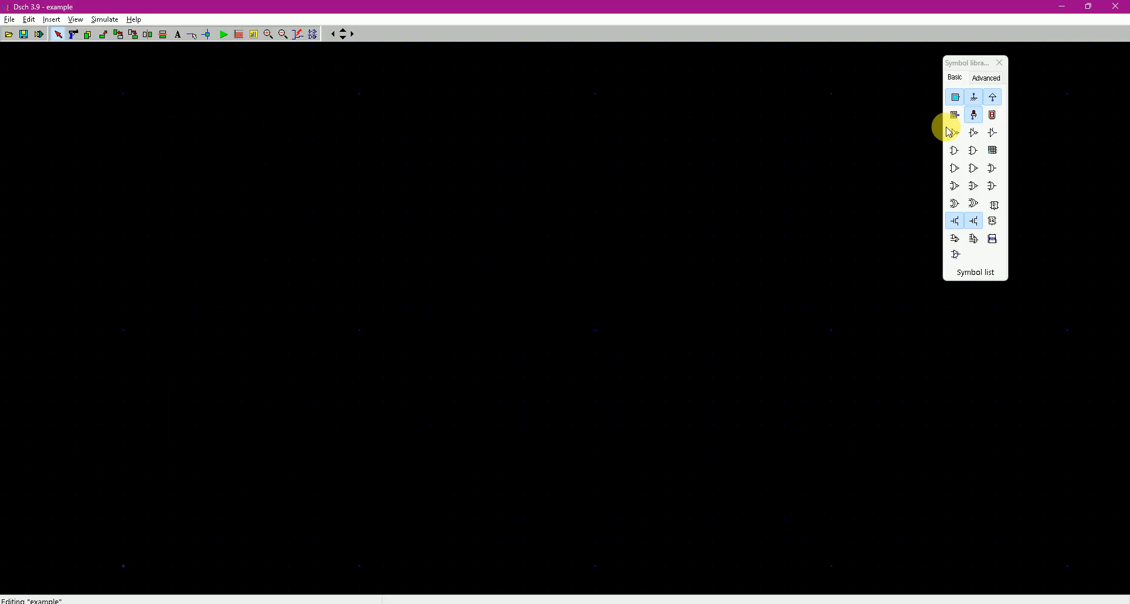
Place a two-input XOR gate with two input buttons before it and an output light after it
drag(966, 63, 920, 63)
click(908, 217)
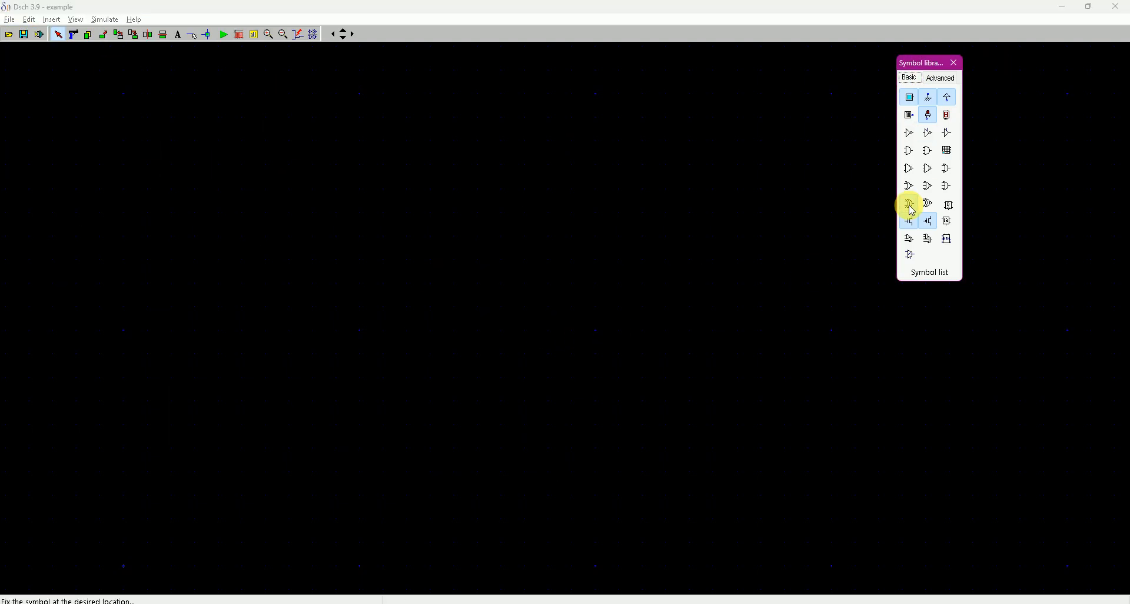
click(628, 318)
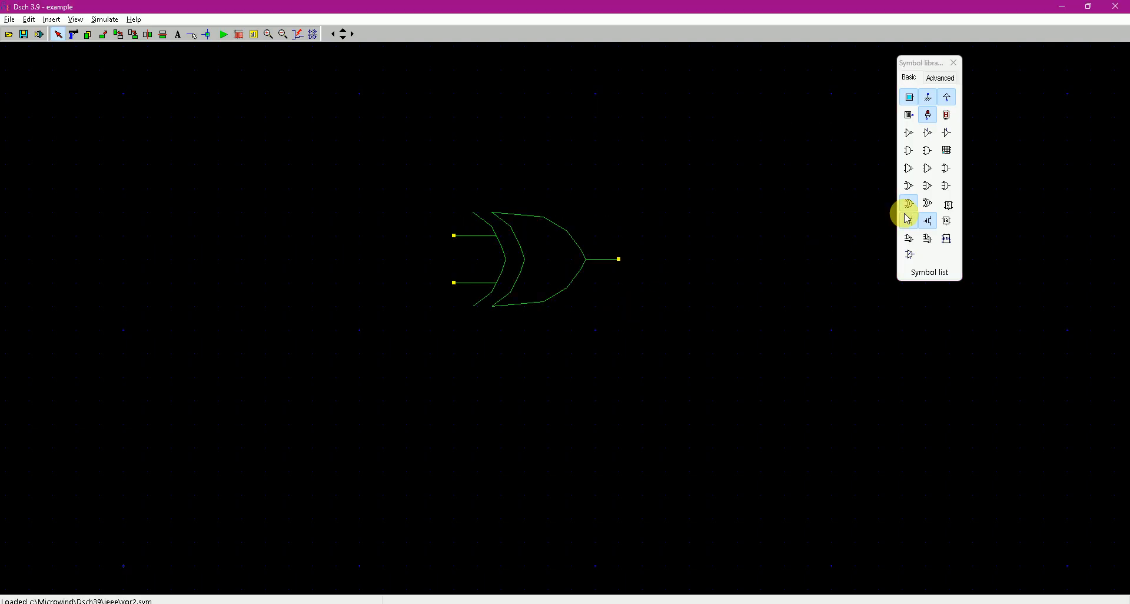
click(911, 98)
click(413, 249)
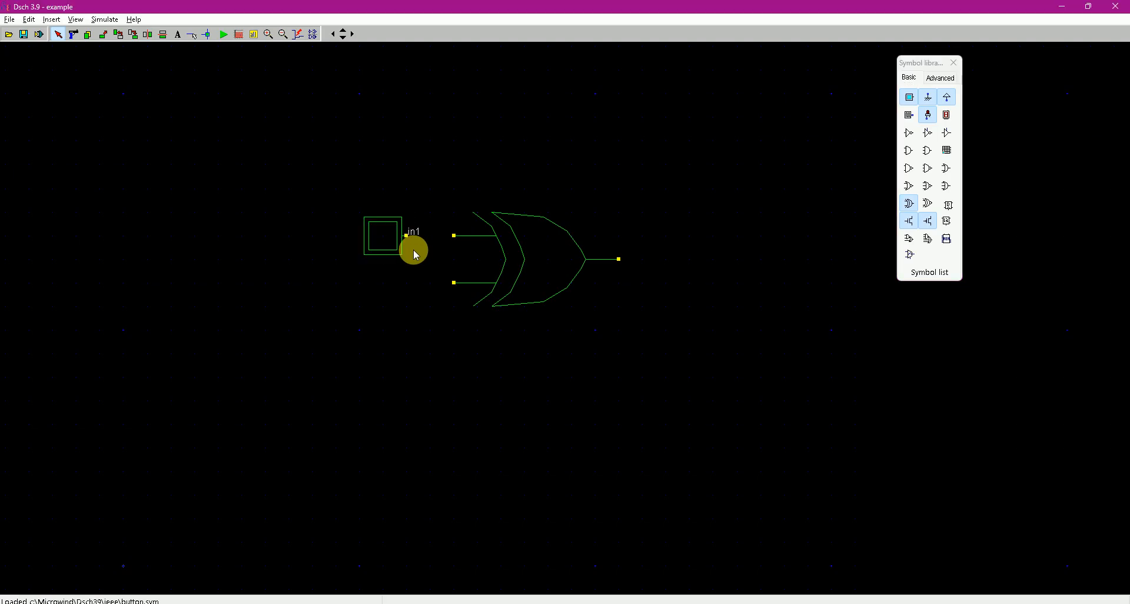
click(908, 103)
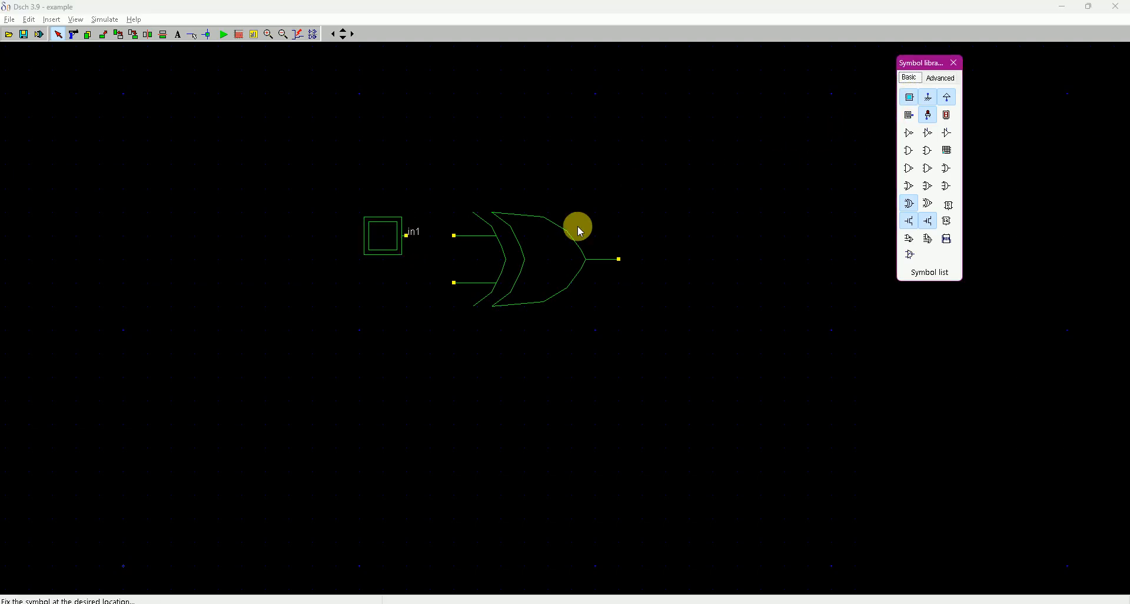
click(406, 330)
click(913, 115)
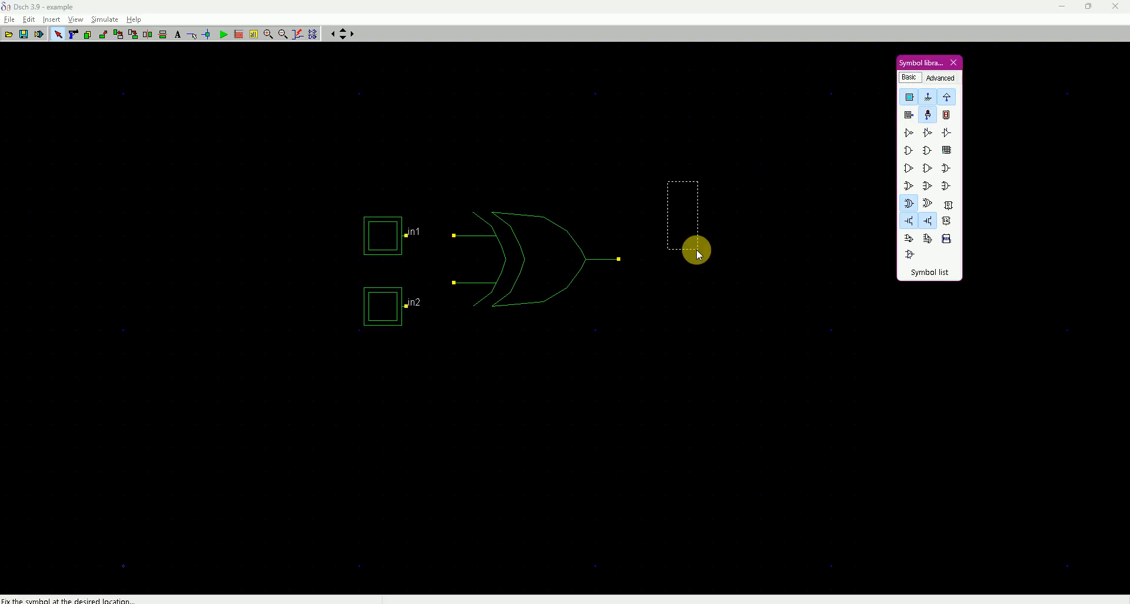
click(699, 247)
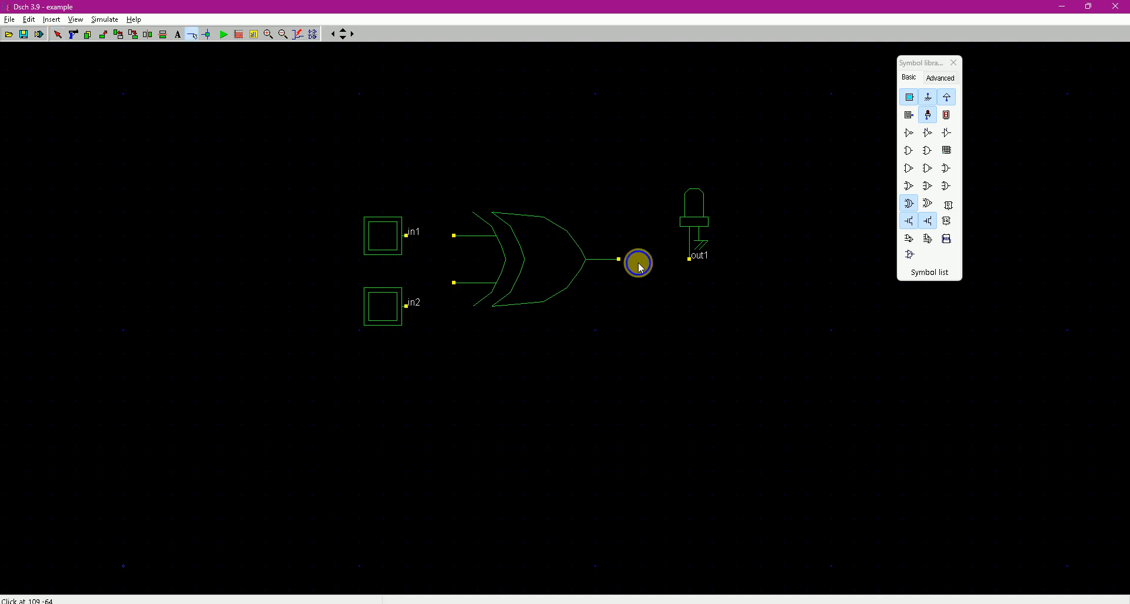
Wire the XOR output to light out1 and the gate's two inputs to buttons in1 and in2
click(618, 259)
click(690, 259)
click(454, 236)
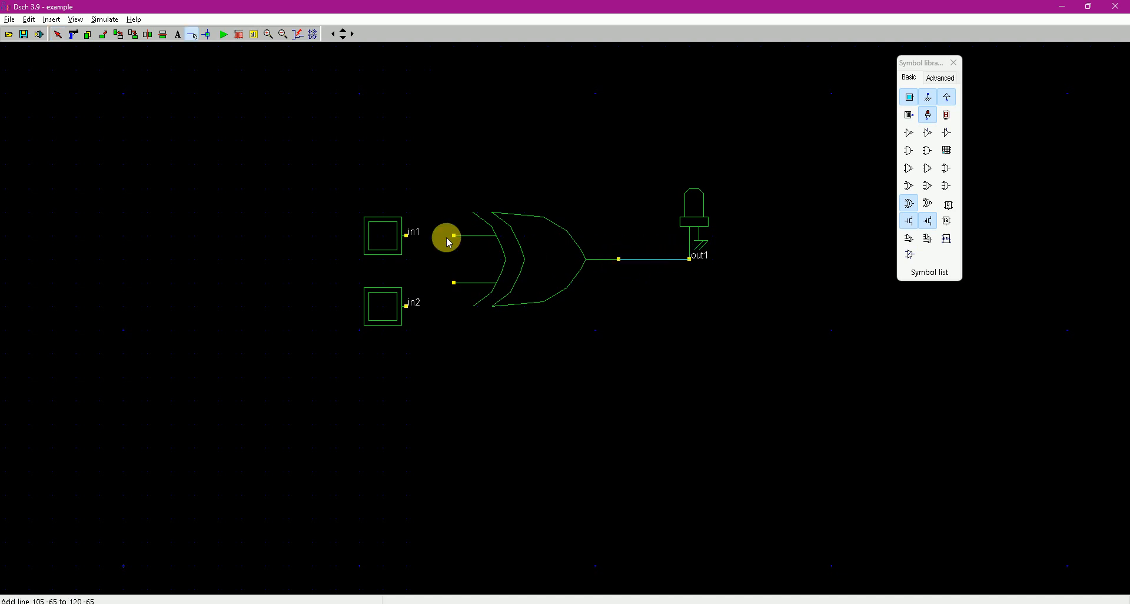
click(406, 235)
click(406, 307)
Simulate the XOR gate through all in1 and in2 combinations, and view the timing diagram of in1, in2 and out1
click(225, 35)
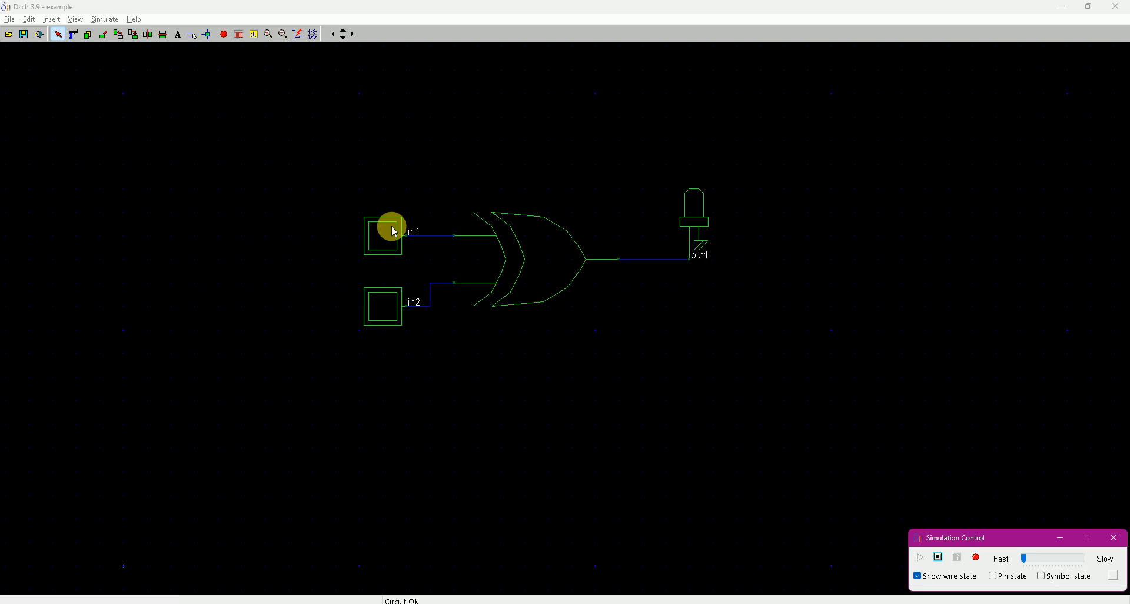
click(393, 231)
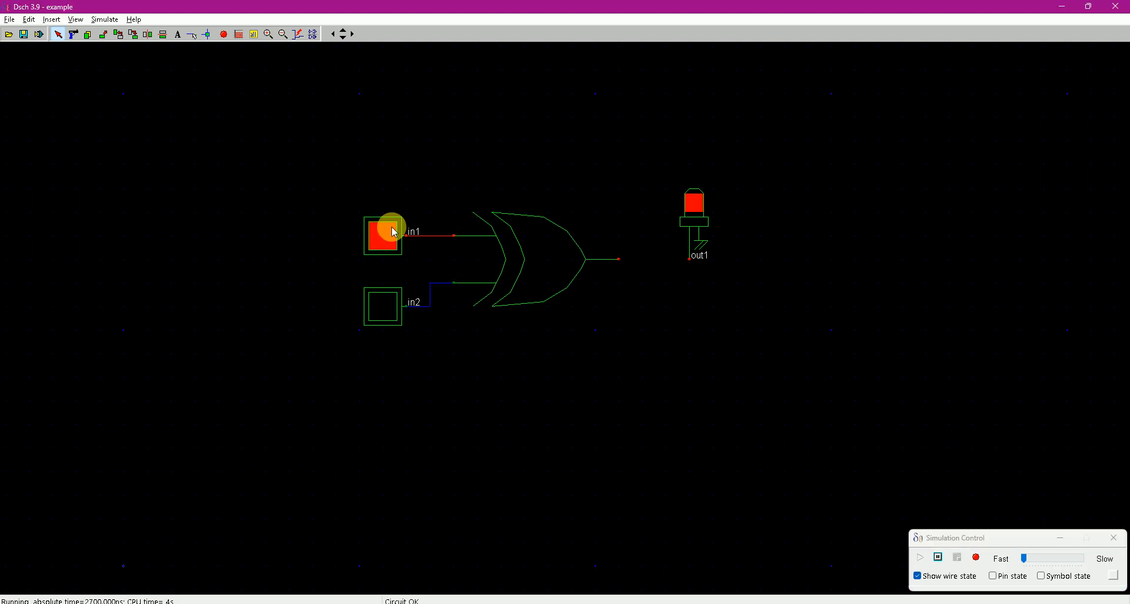
click(393, 232)
click(388, 316)
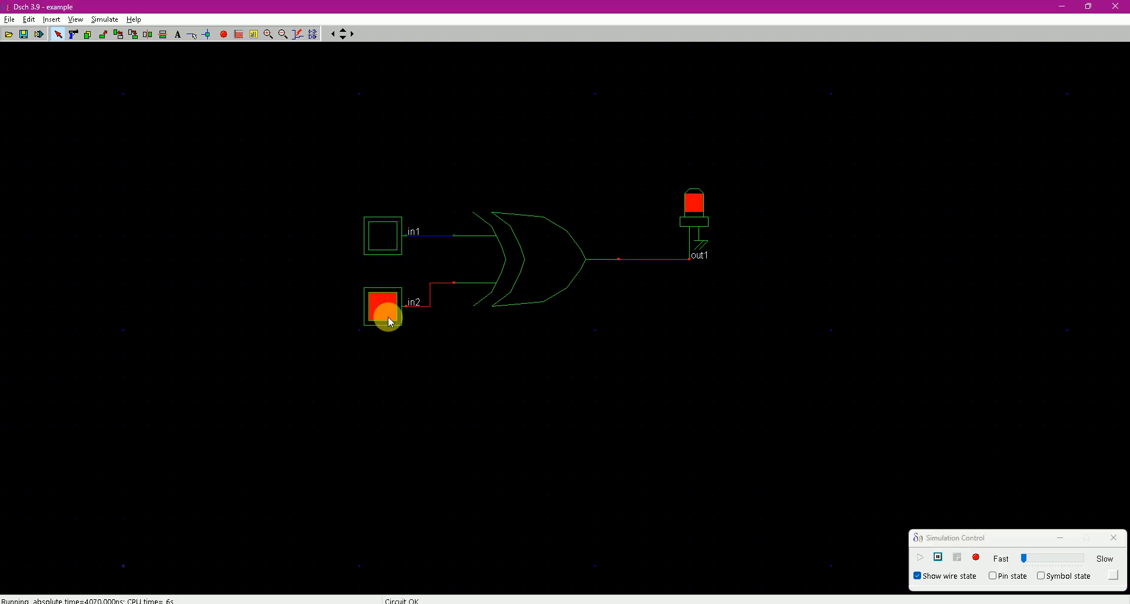
click(384, 242)
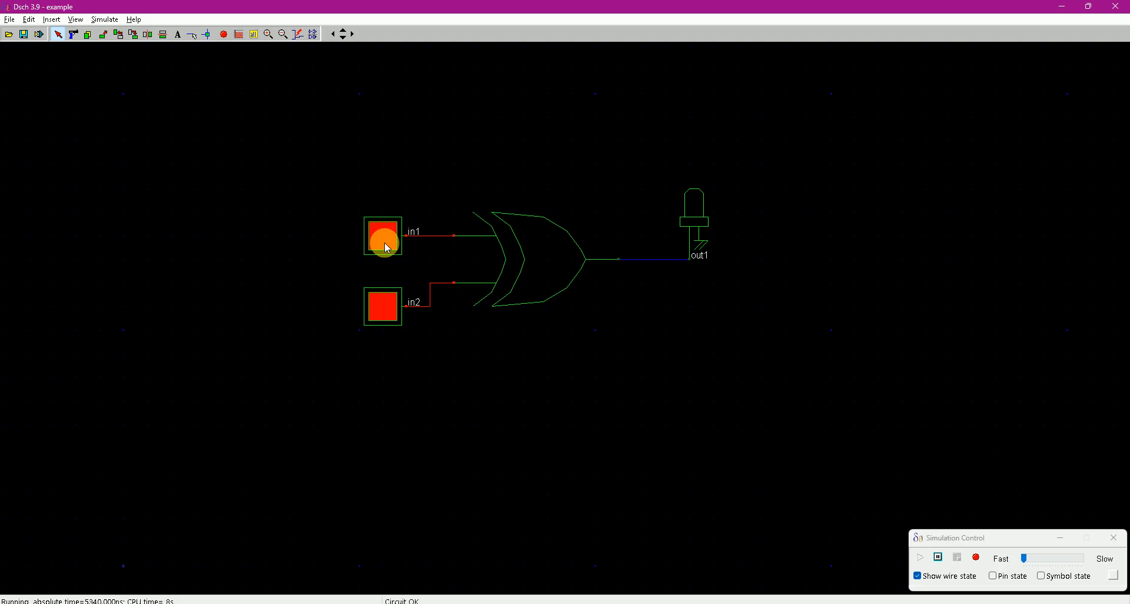
click(385, 243)
click(380, 309)
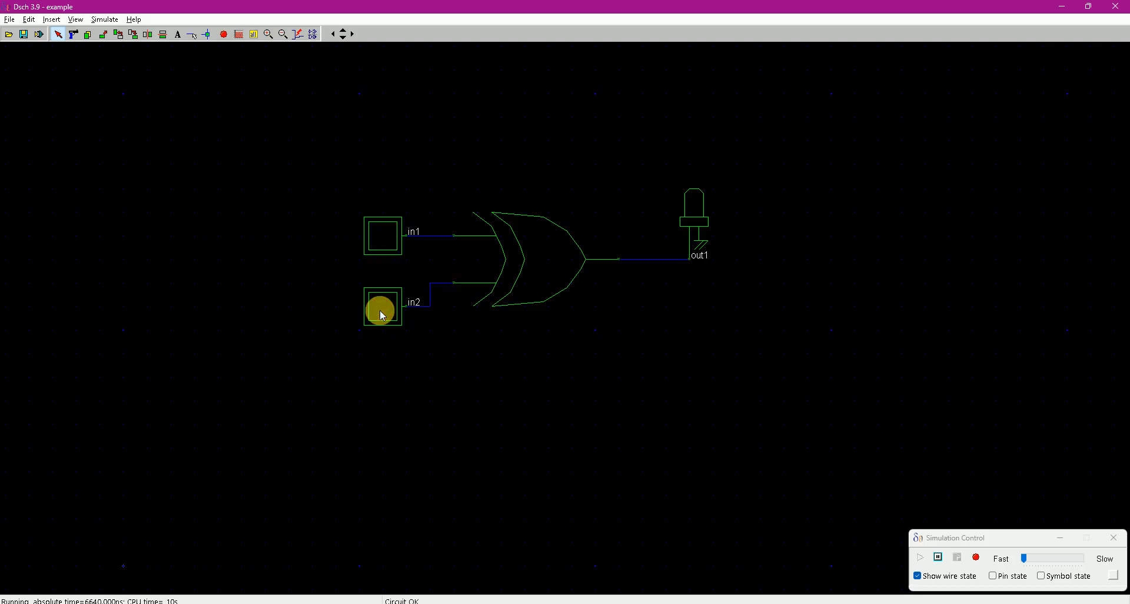
click(225, 34)
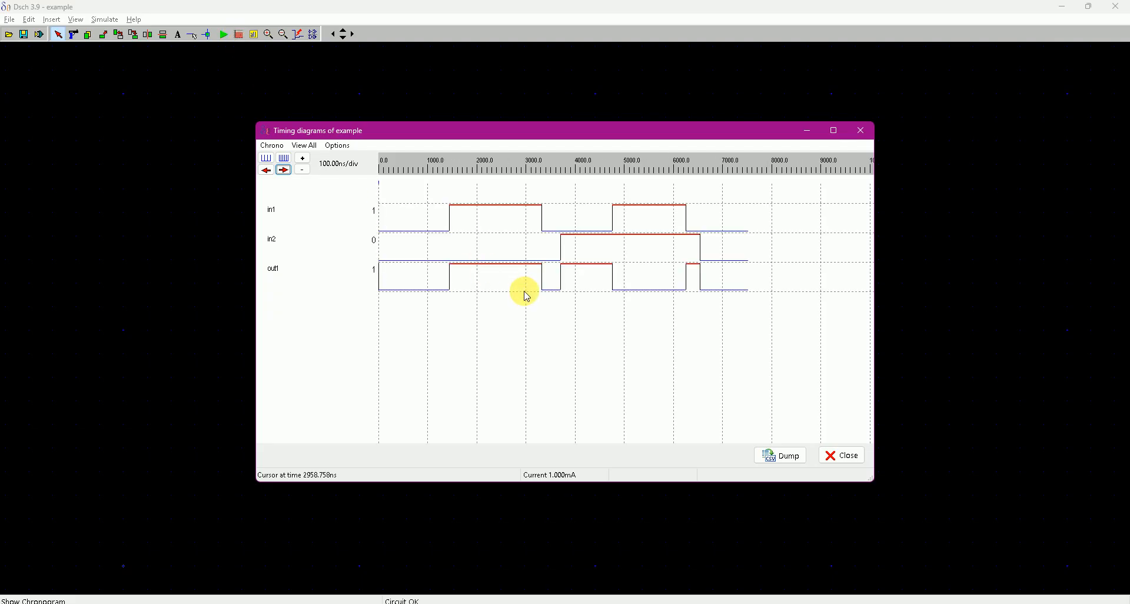
click(844, 457)
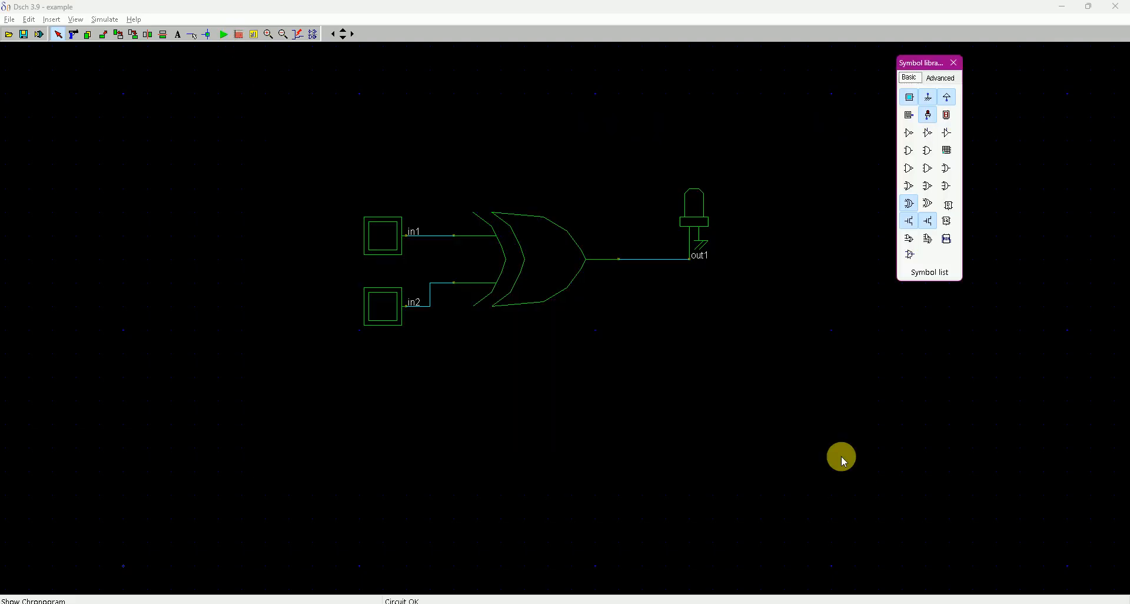
Inspect the XOR gate's Verilog call and show all of its pin names, symbol title and name labels
double_click(532, 268)
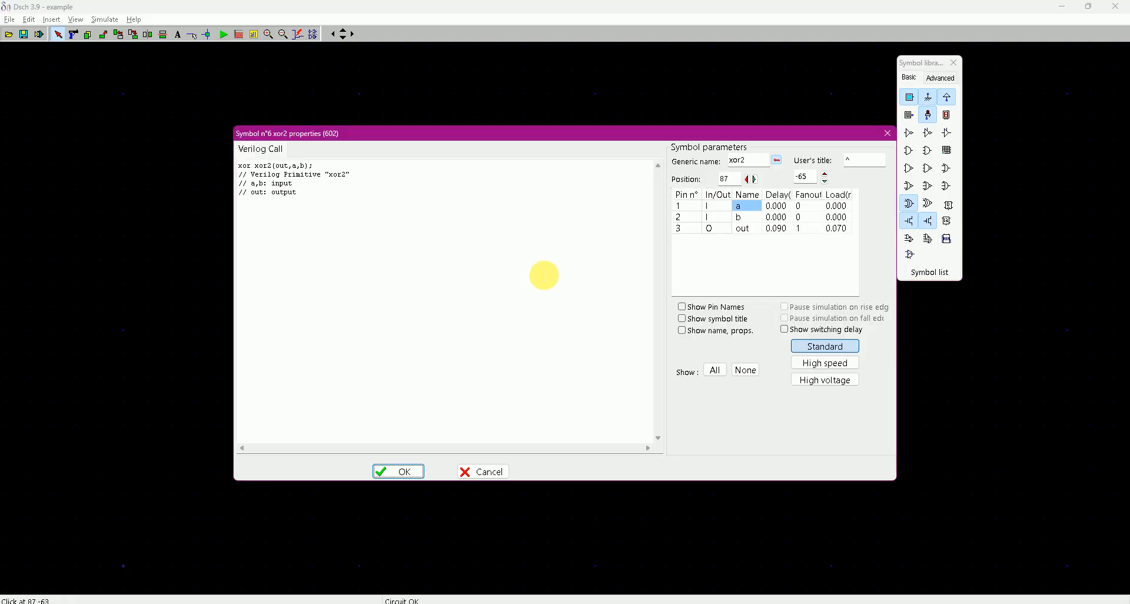
drag(242, 167, 310, 207)
click(311, 207)
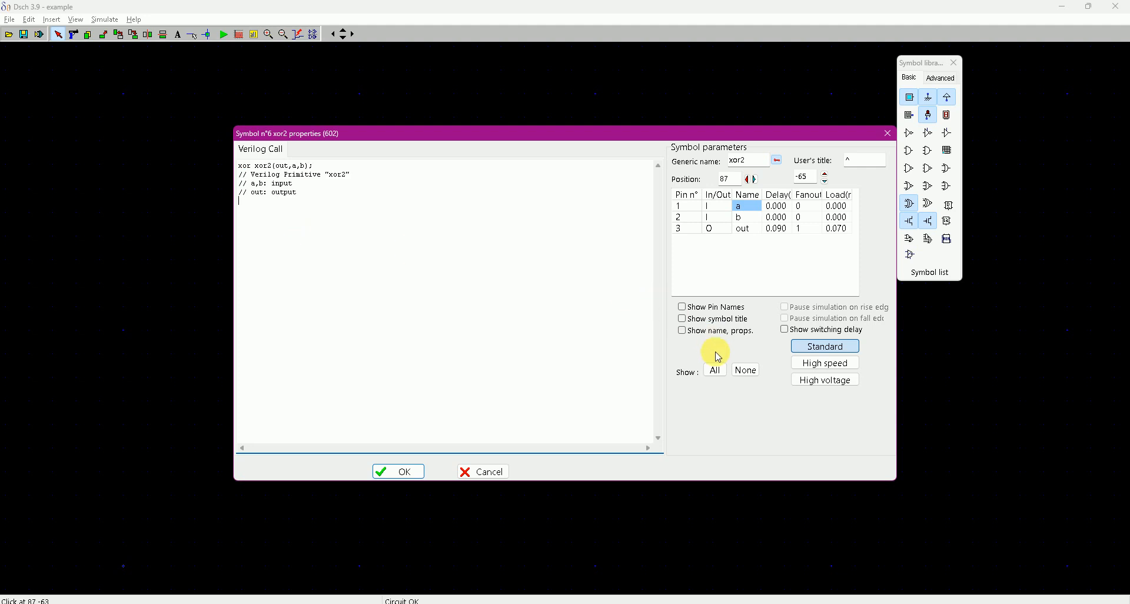
click(715, 370)
click(395, 472)
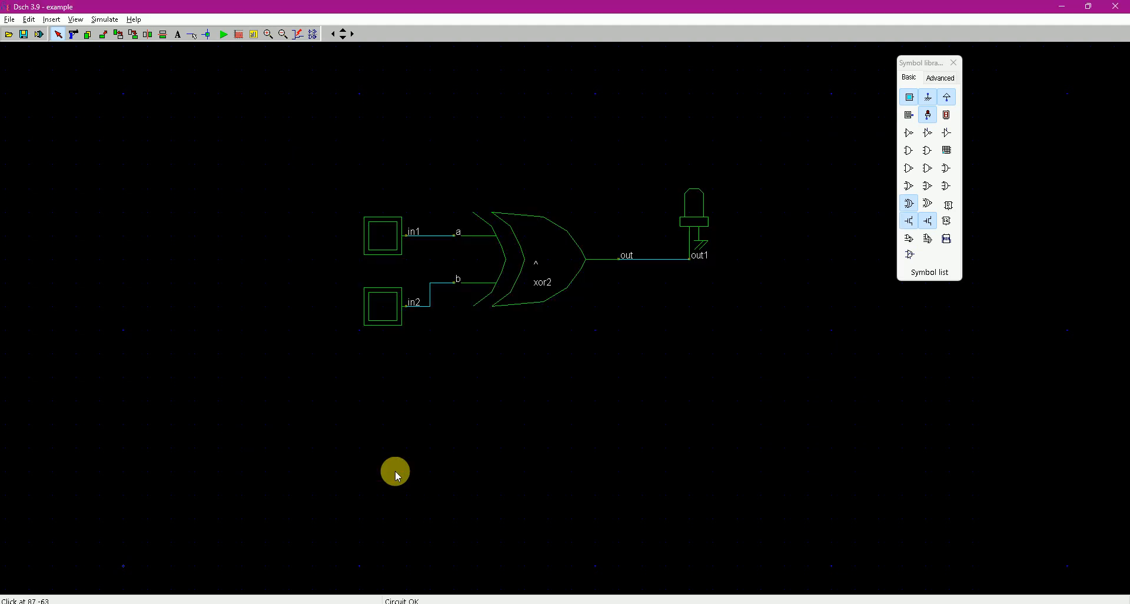
Save the schematic as xor2 in the C:\Microwind\demo folder
click(9, 19)
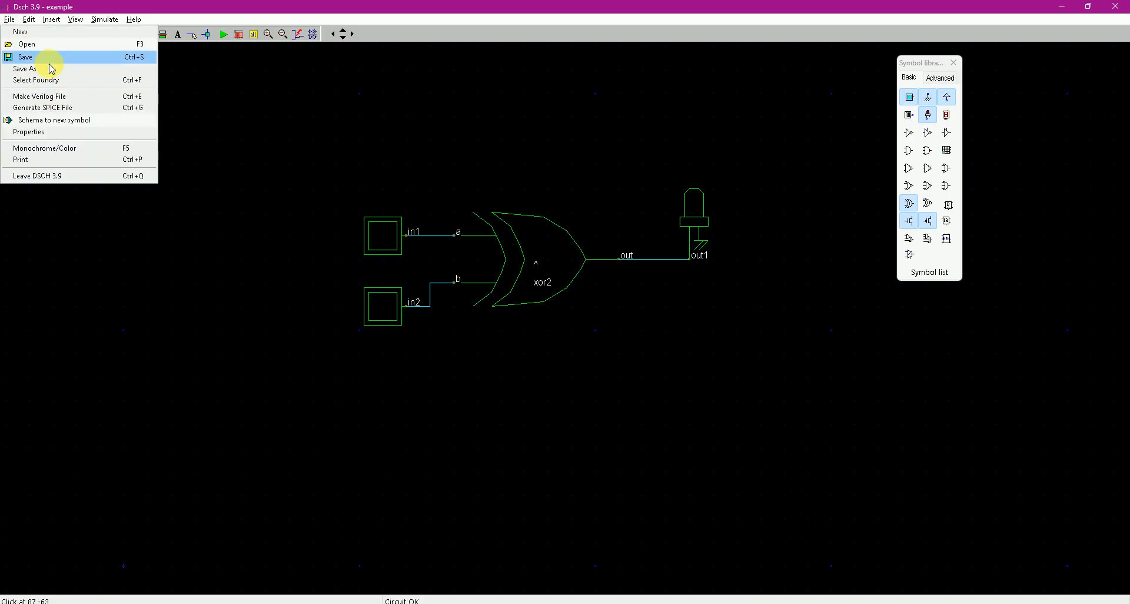
click(48, 69)
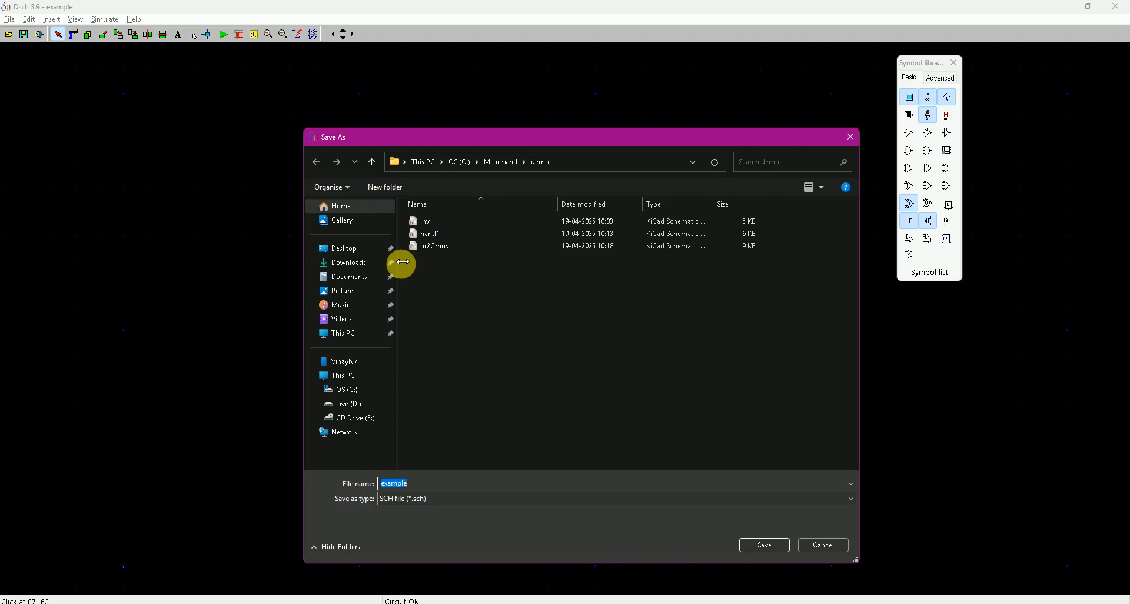
text(xor2)
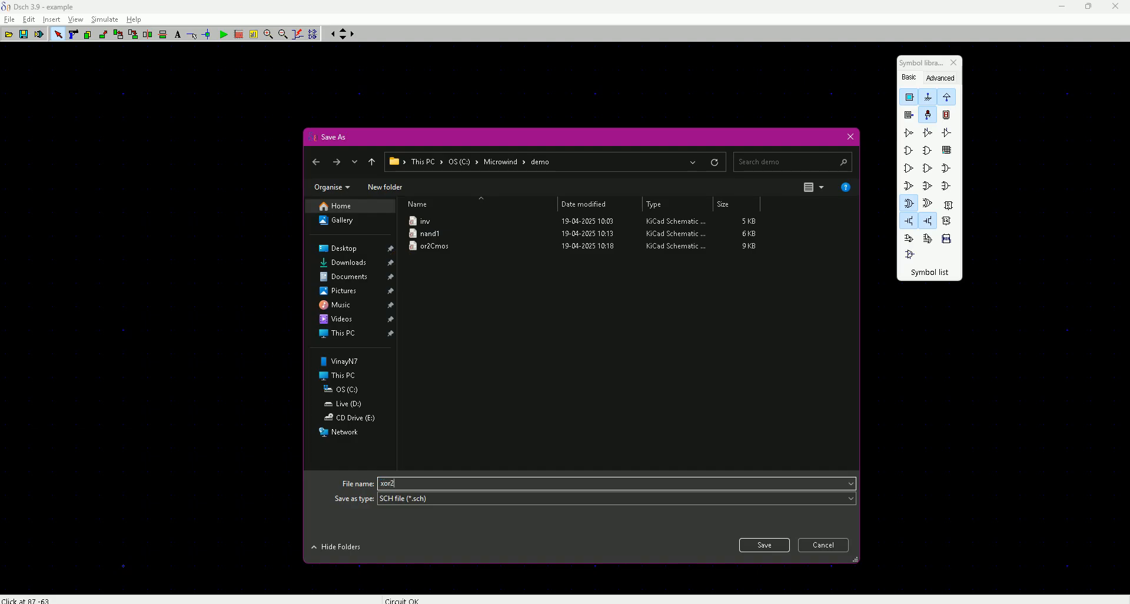
key(Return)
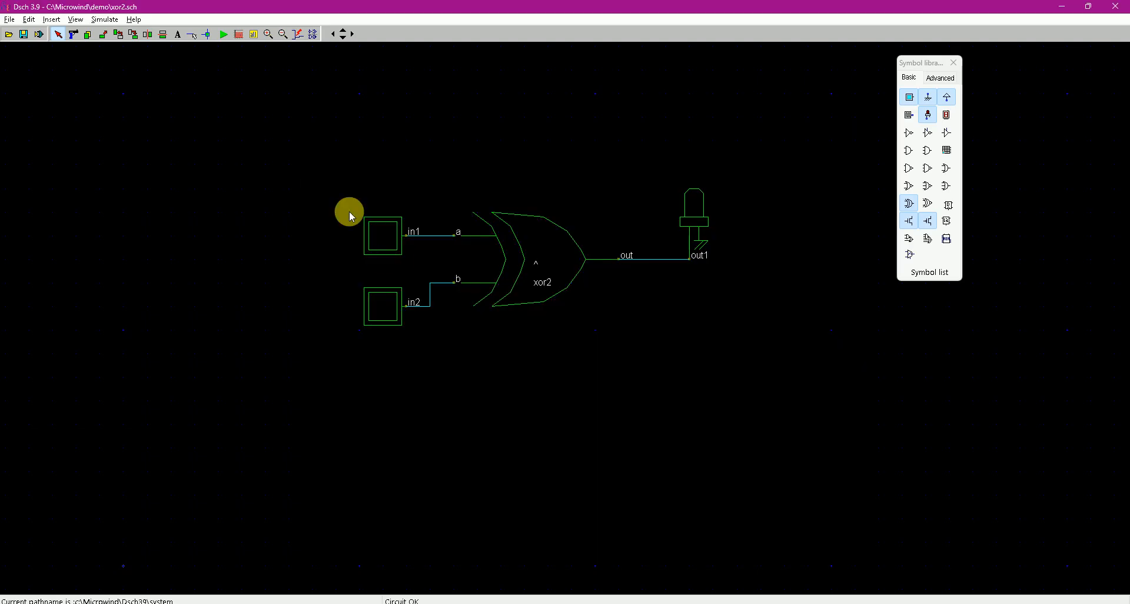
Generate the xor2 SPICE file with transient analysis, try running it in WinSpice, and return to the SPICE file dialog
click(9, 19)
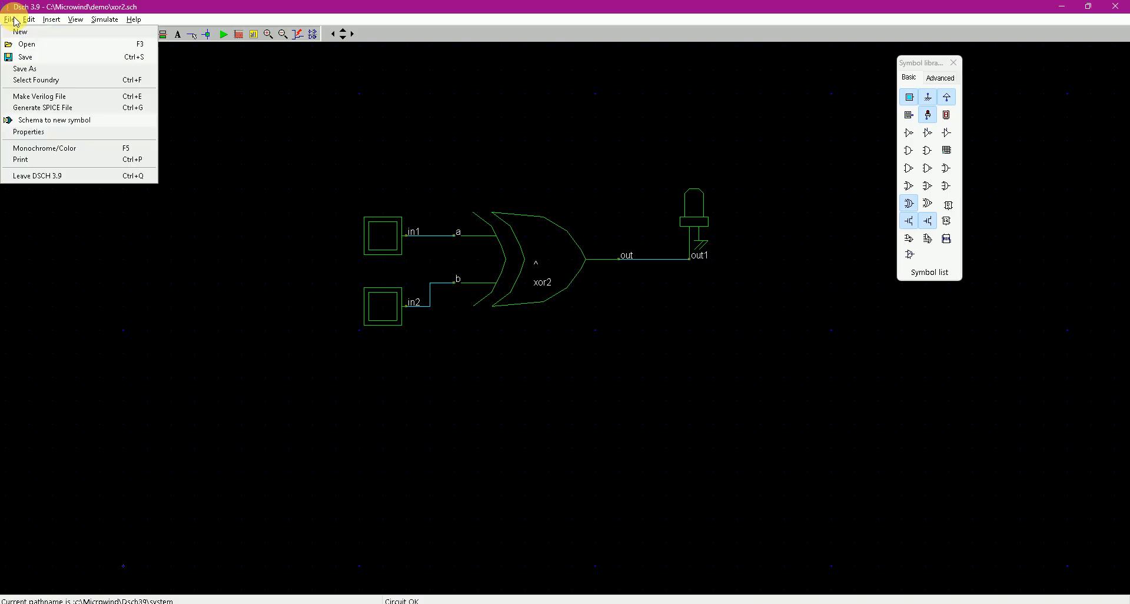
click(56, 109)
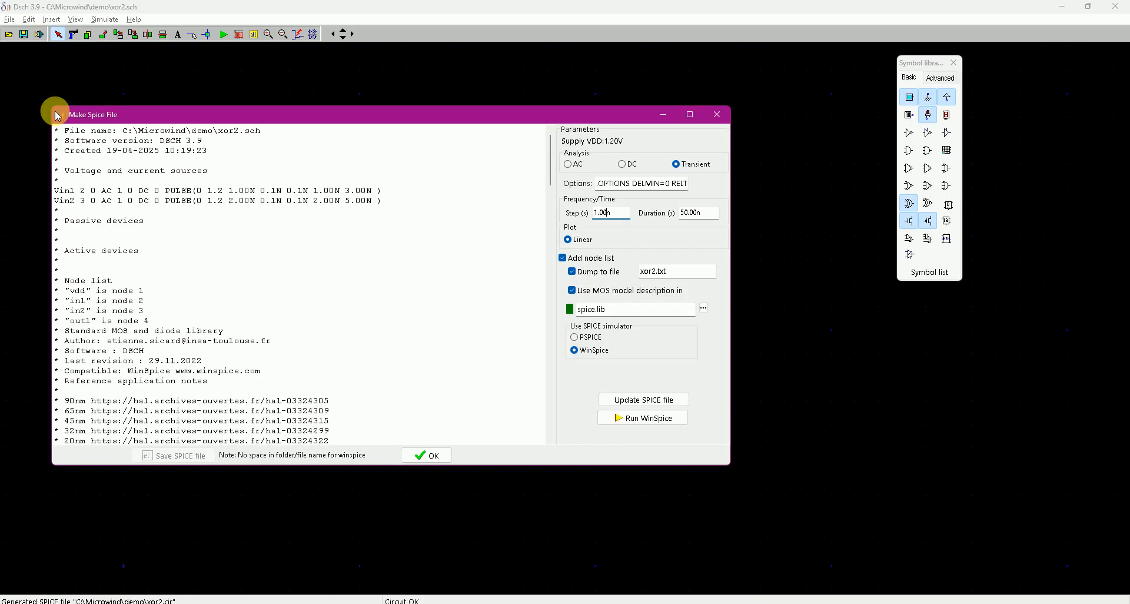
click(645, 418)
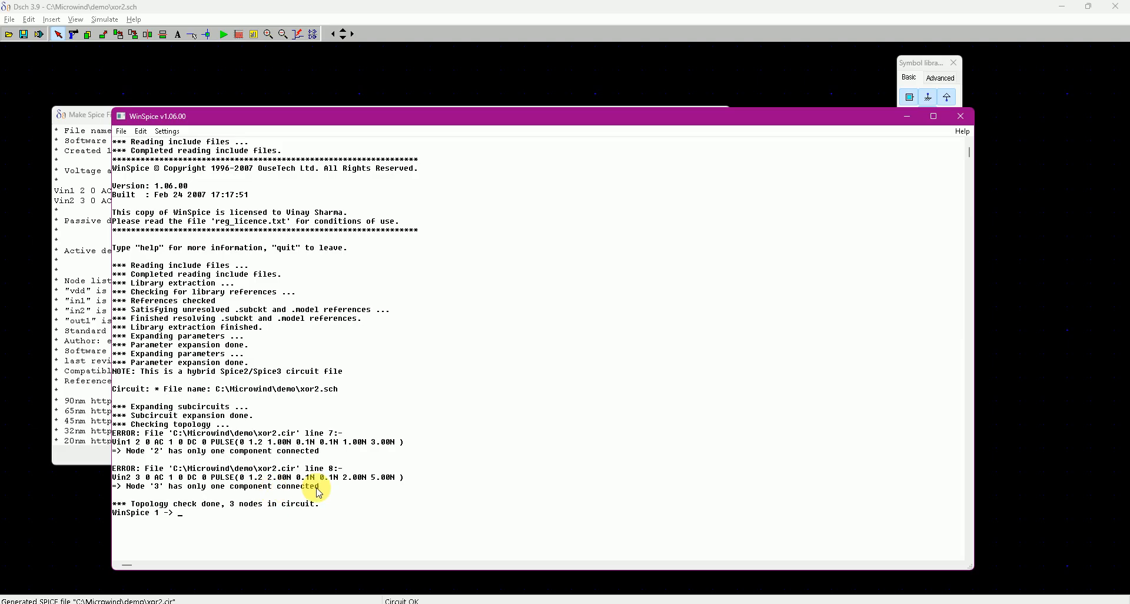
click(76, 280)
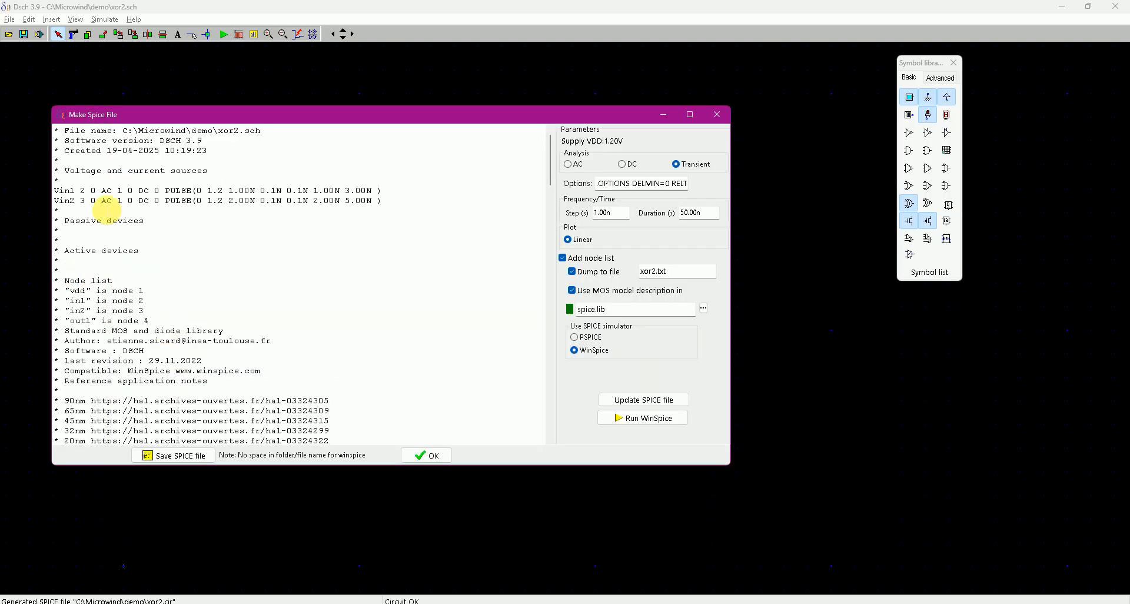
Examine the voltage sources and the passive and active device sections of the xor2 SPICE file, and close the SPICE and WinSpice windows
drag(202, 114, 442, 116)
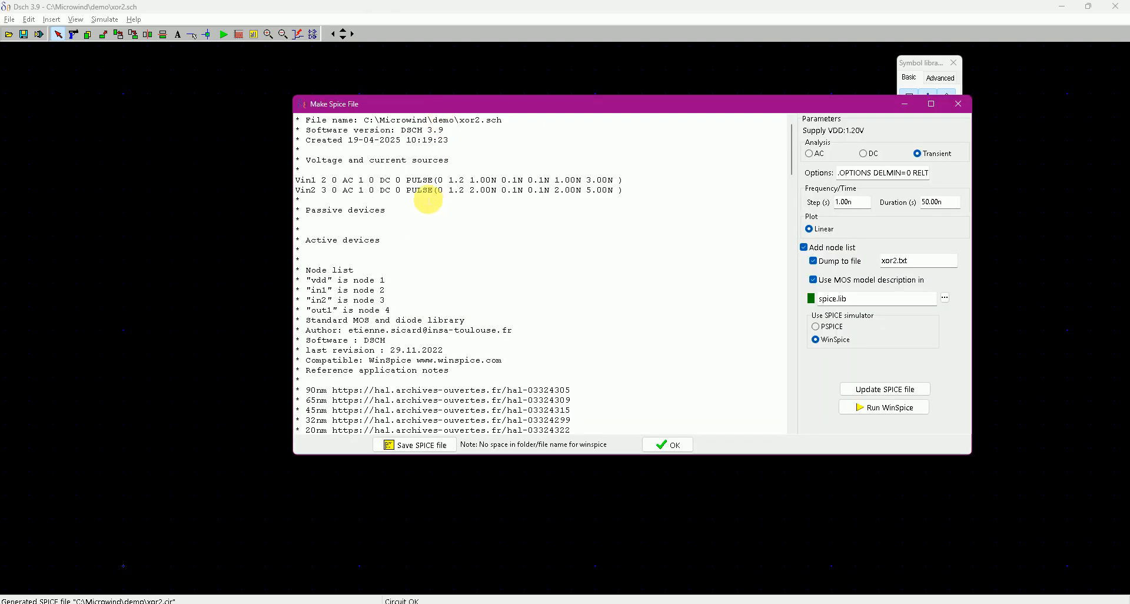
drag(299, 180, 312, 190)
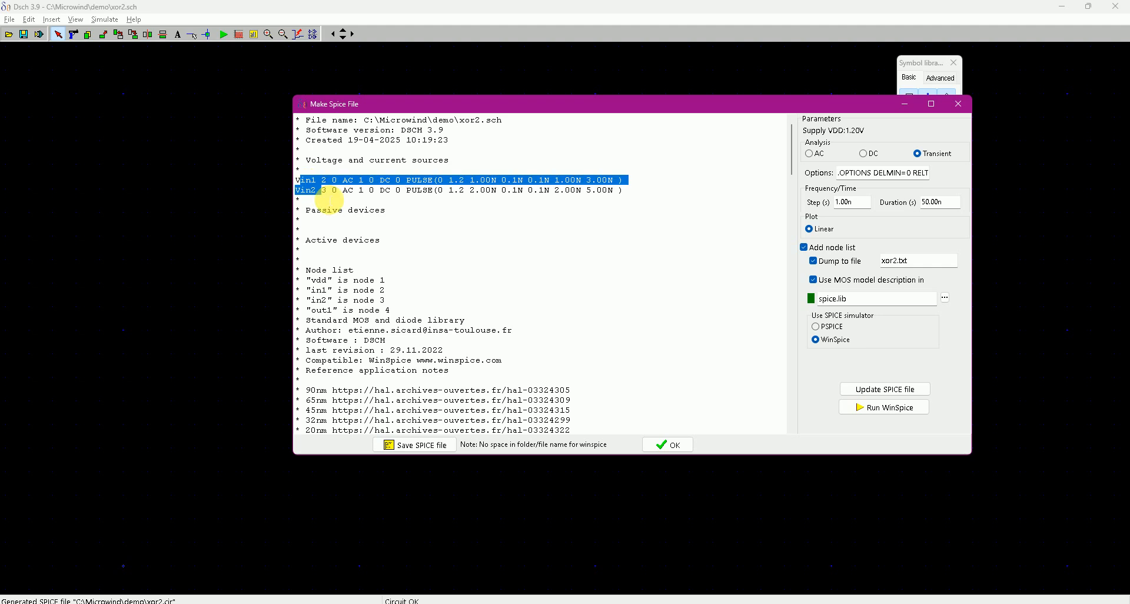
click(431, 191)
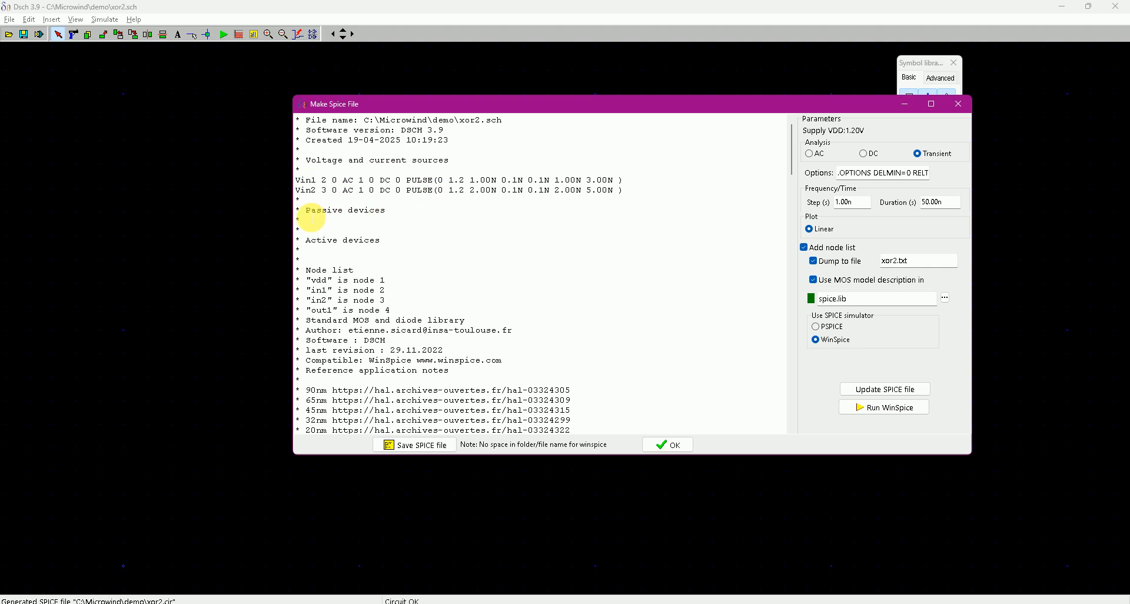
drag(305, 211, 413, 227)
drag(304, 241, 415, 253)
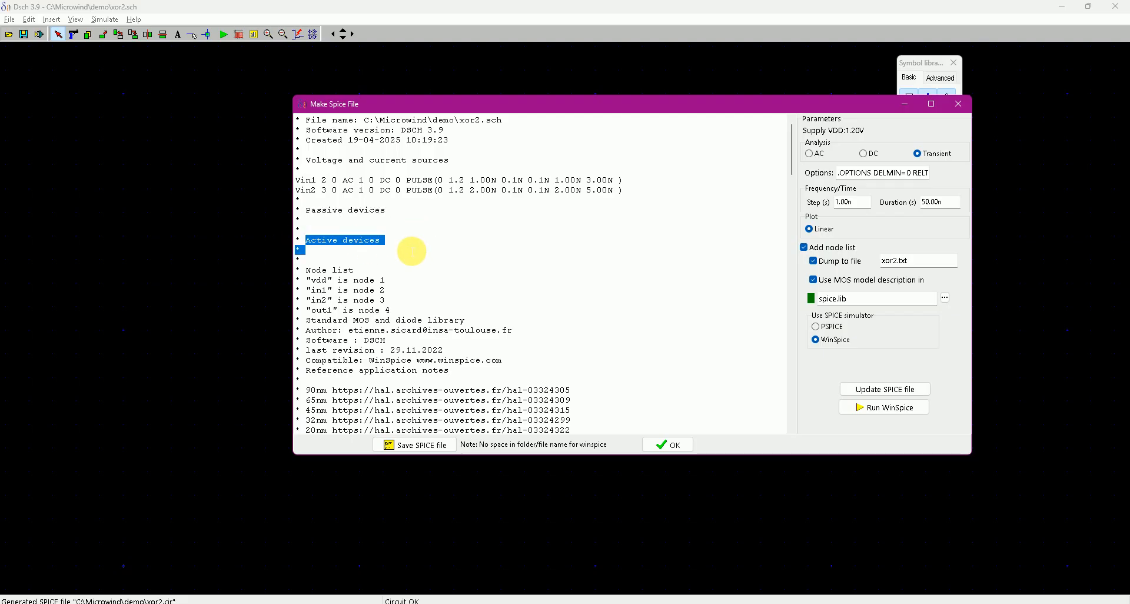
click(675, 450)
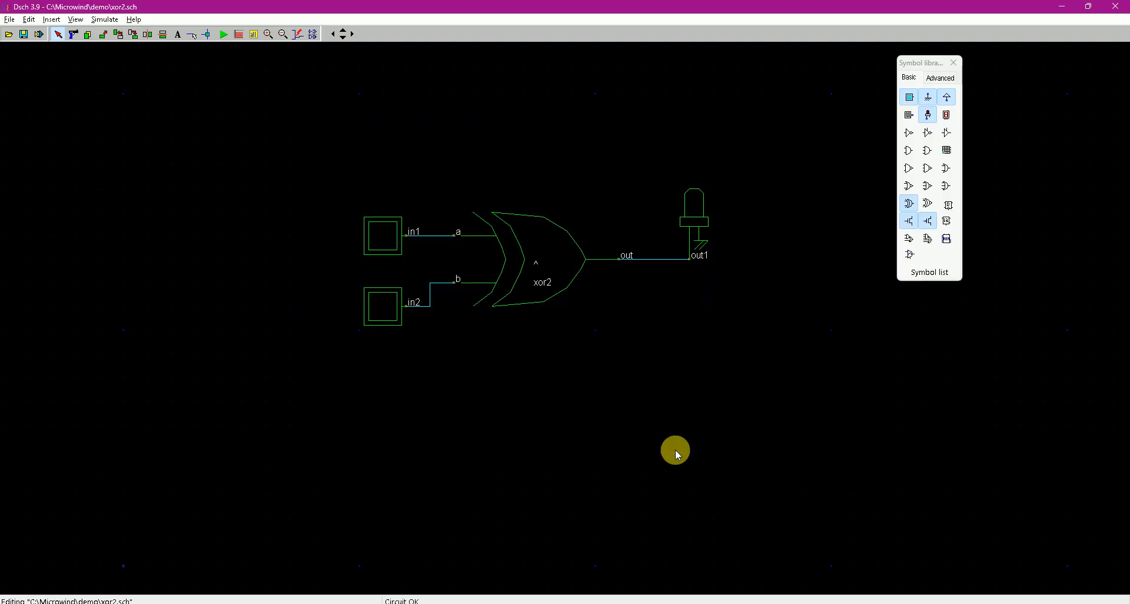
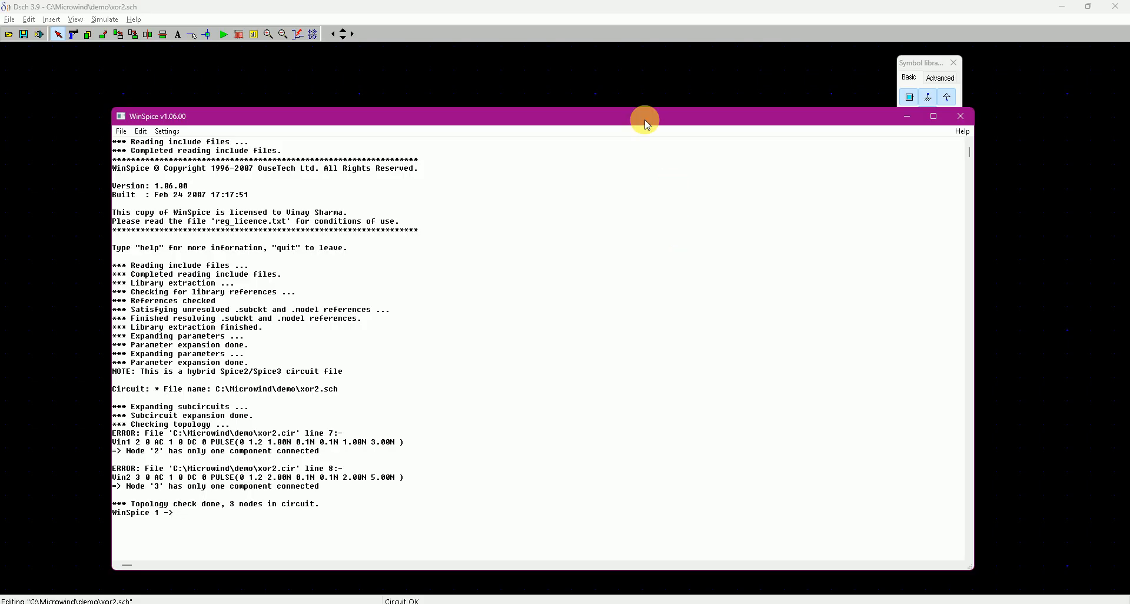
click(964, 119)
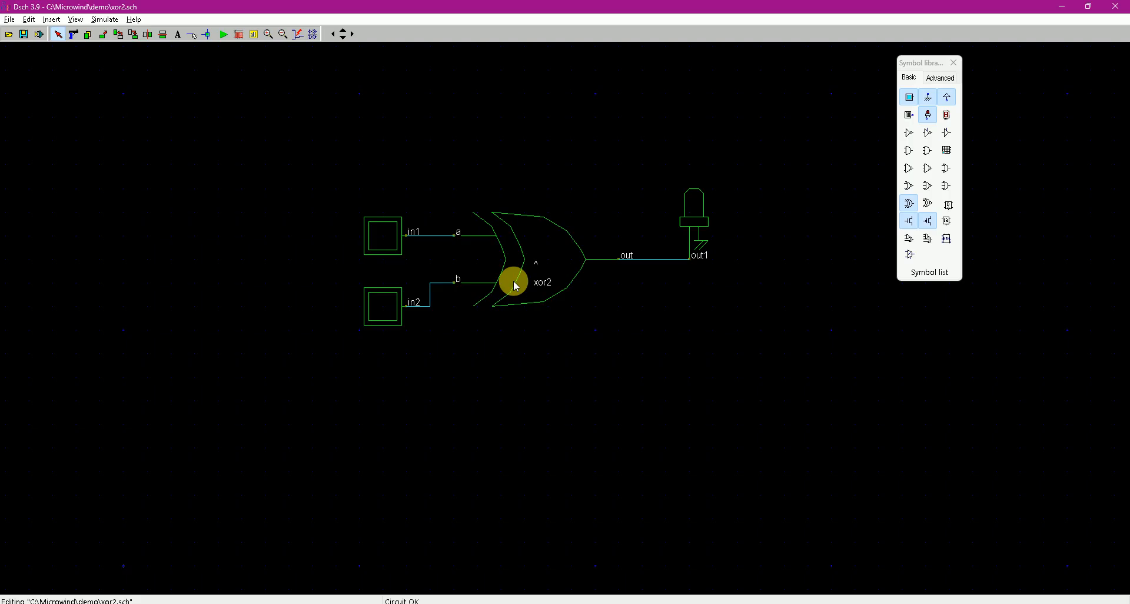
Open the xor2Cmos schematic from the Dsch39 examples\basic folder and move the symbol library clear of the circuits
click(9, 34)
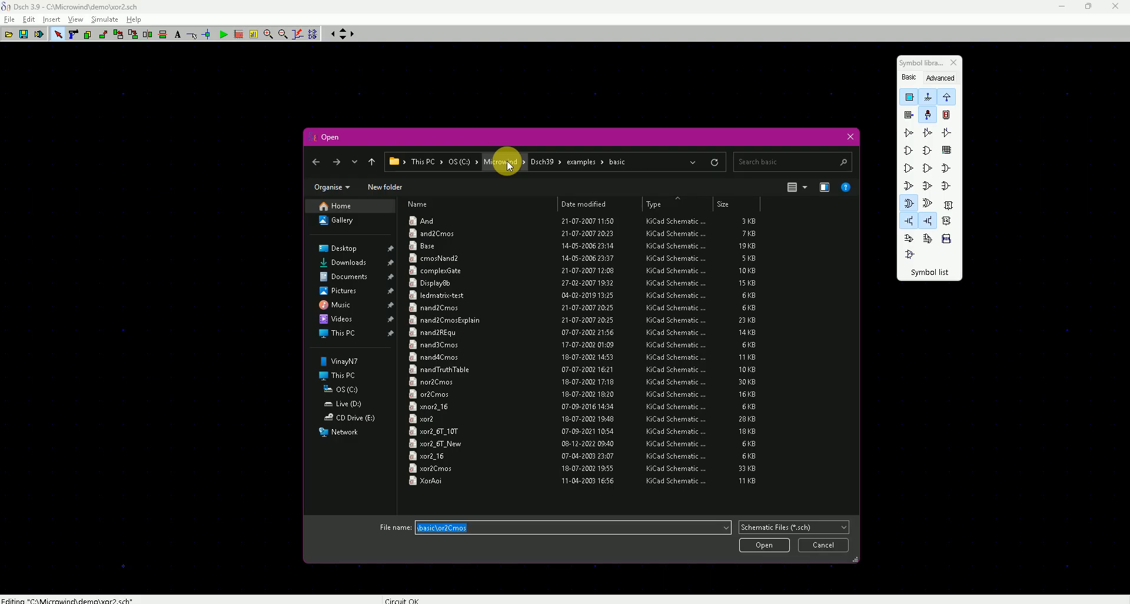
click(587, 166)
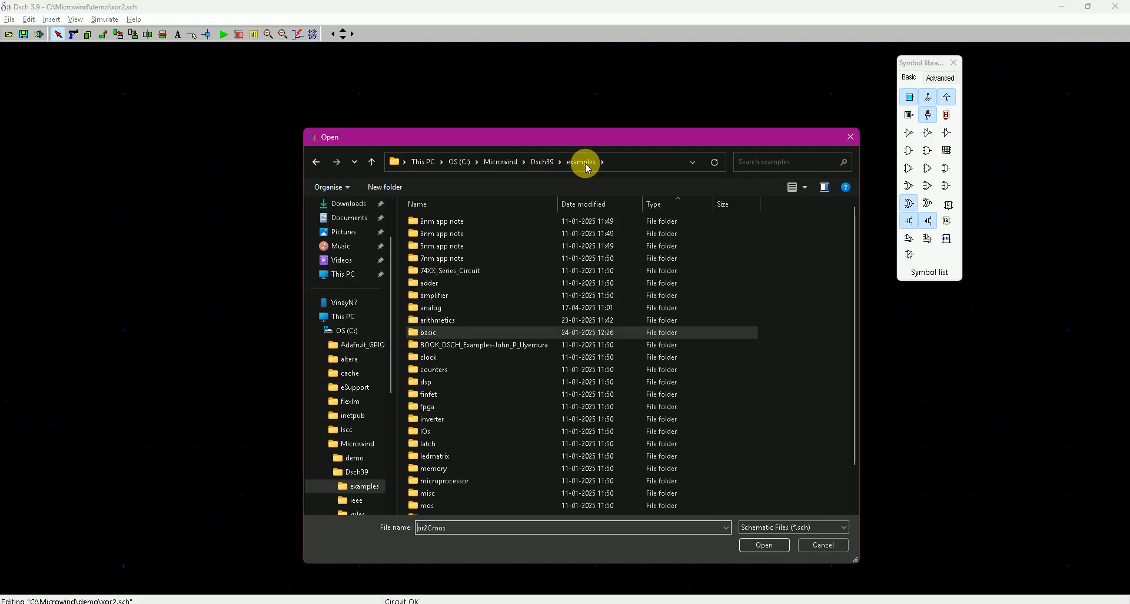
double_click(445, 331)
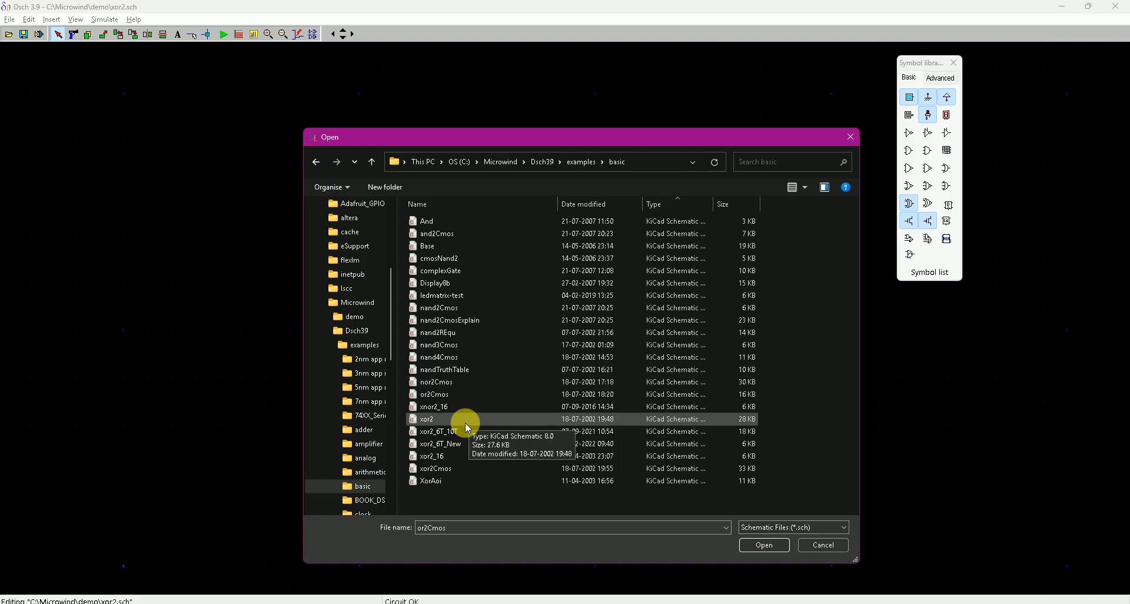
double_click(460, 470)
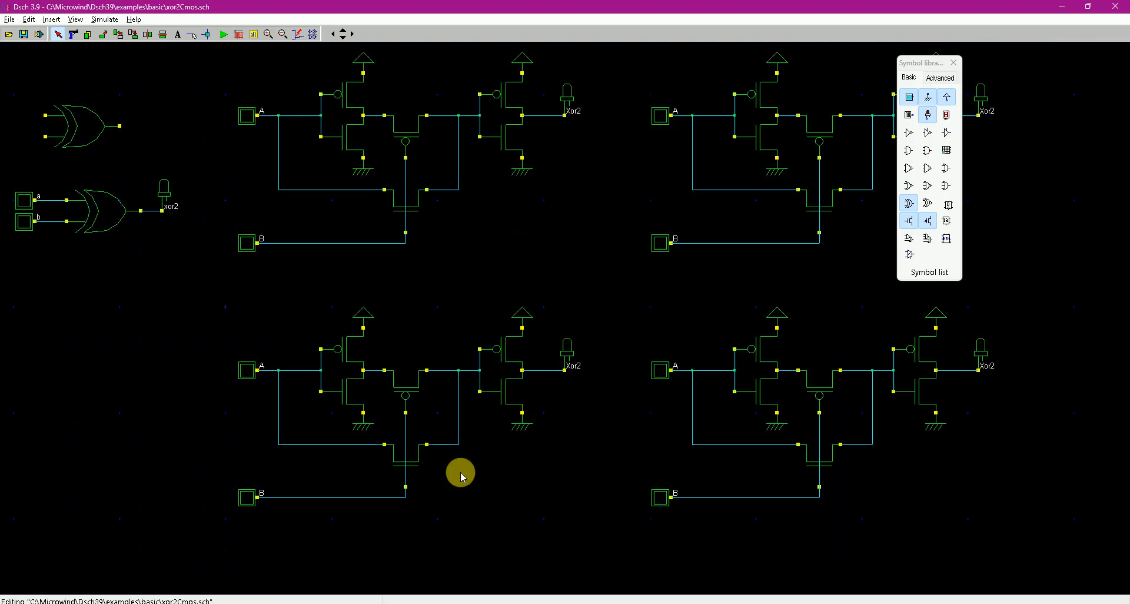
drag(920, 64, 1045, 140)
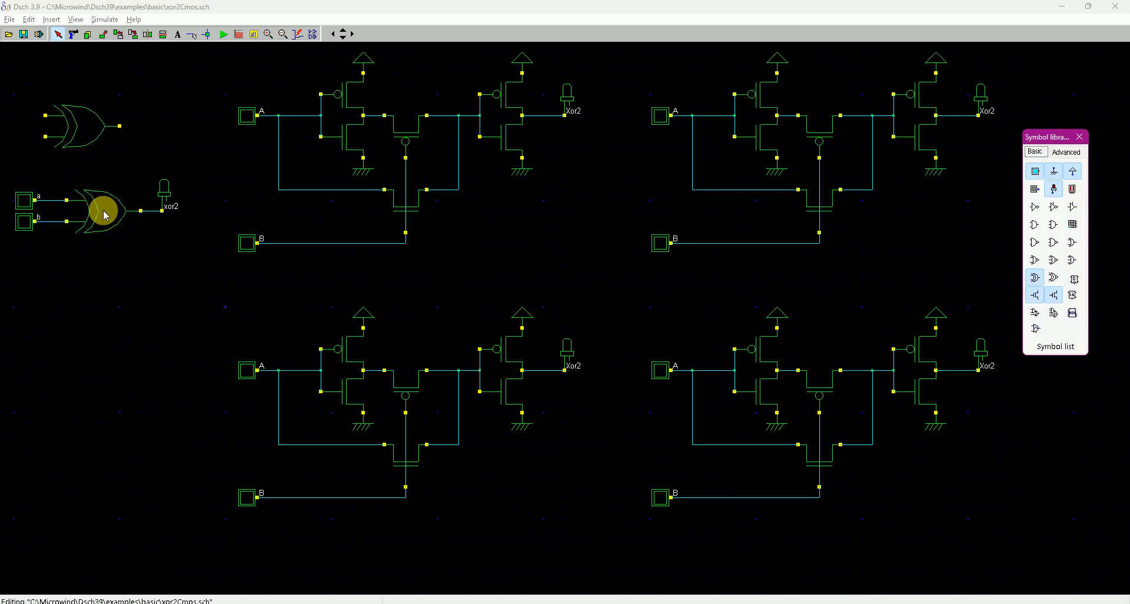
Start the logic simulation and switch the gate-level XOR's inputs a and b through their combinations
click(224, 34)
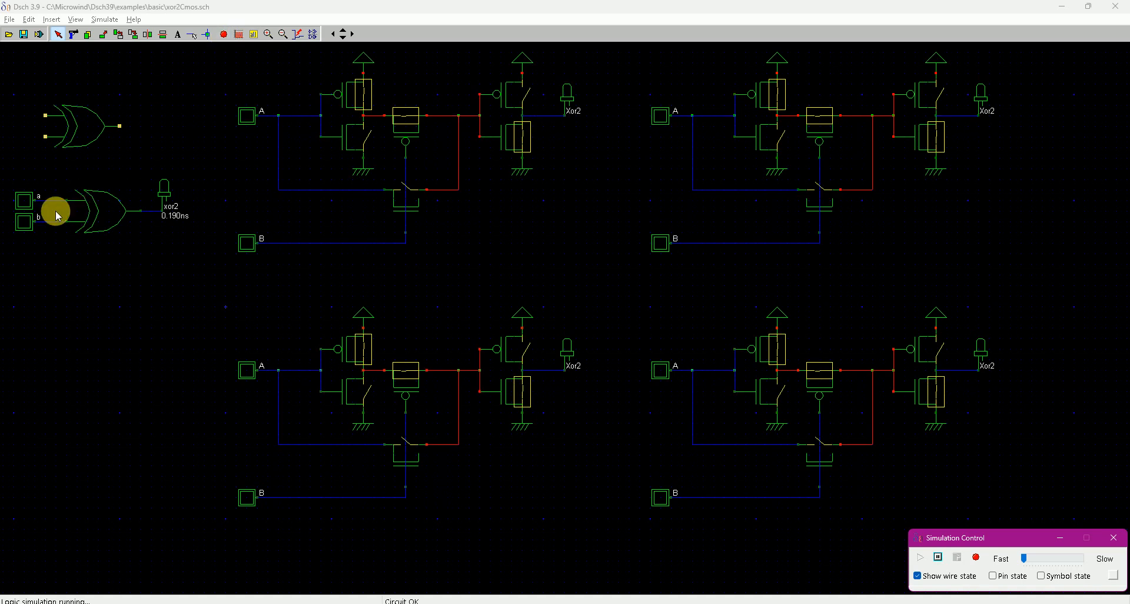
click(25, 201)
click(24, 222)
click(25, 201)
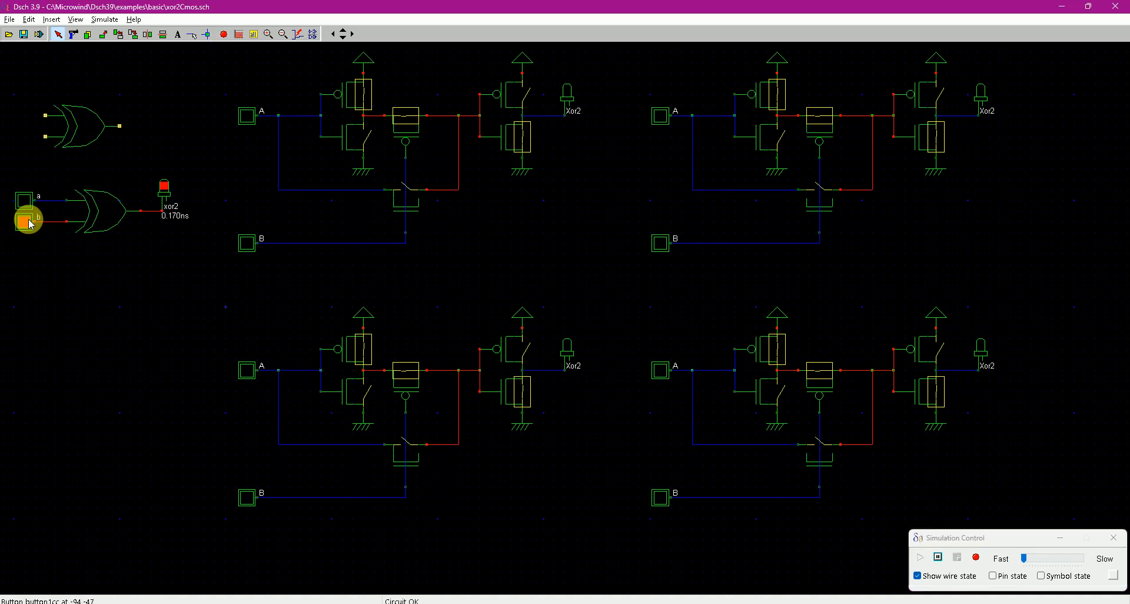
click(29, 227)
click(26, 207)
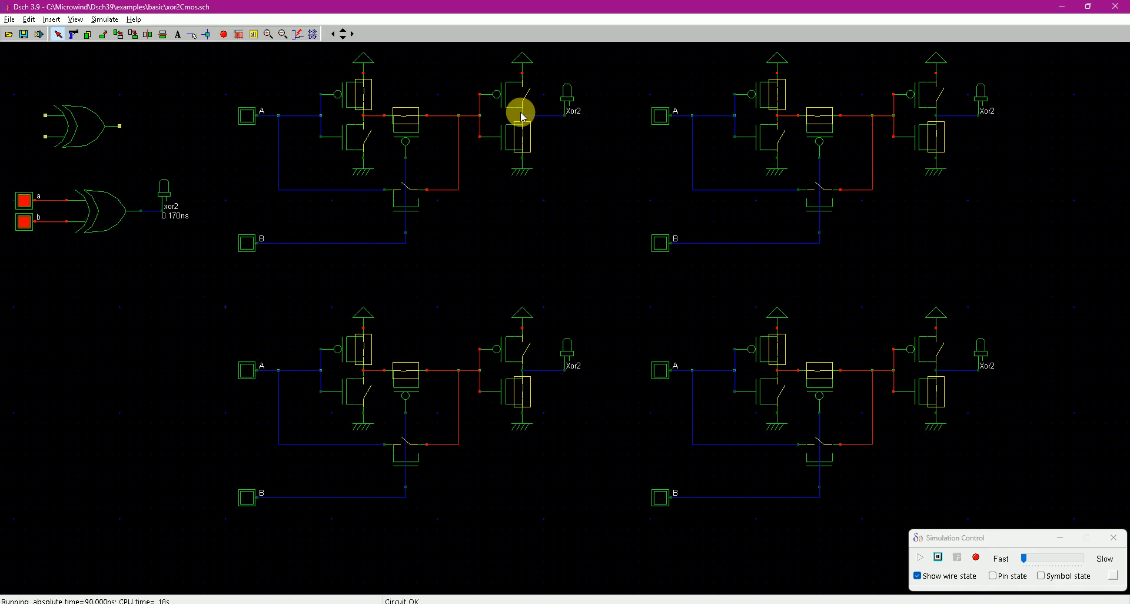
Switch inputs A and B of the upper-left transistor-level XOR circuit through their combinations, and stop the simulation
click(248, 115)
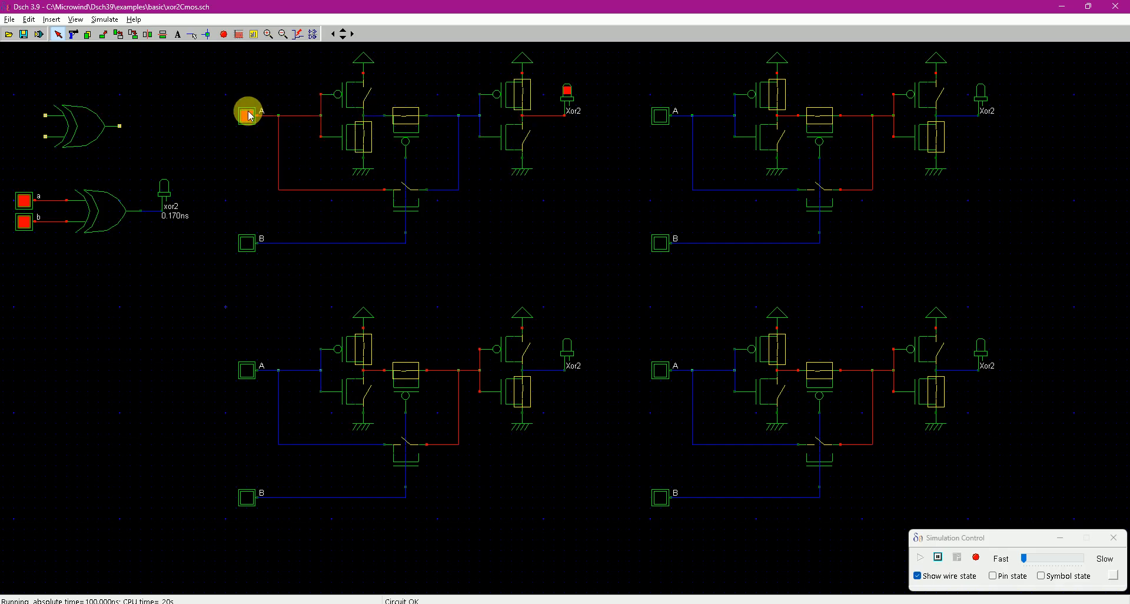
click(248, 115)
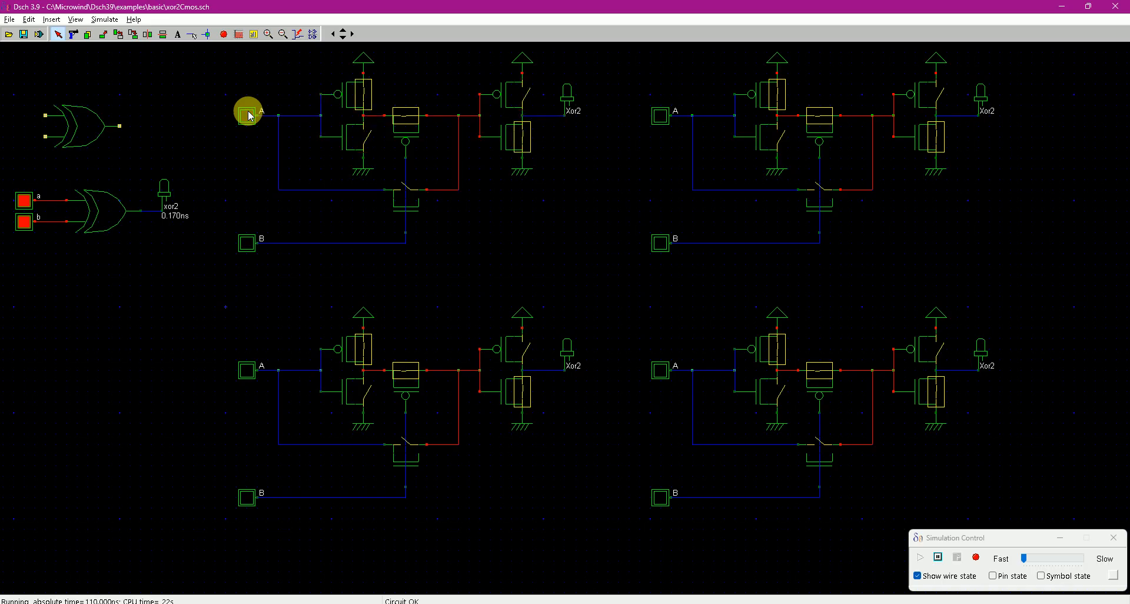
click(248, 243)
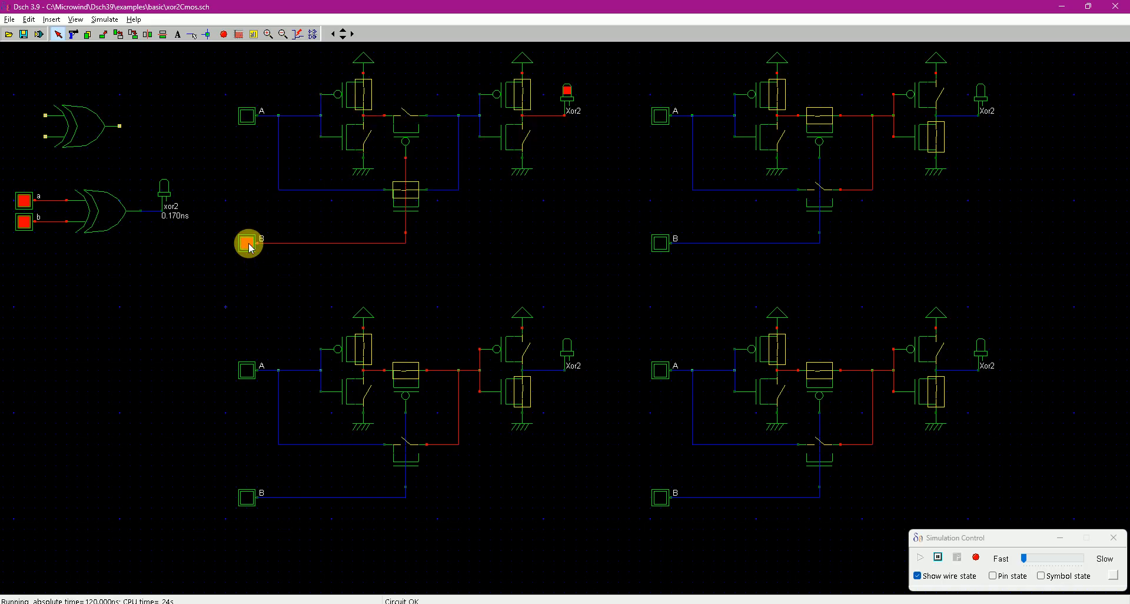
click(250, 244)
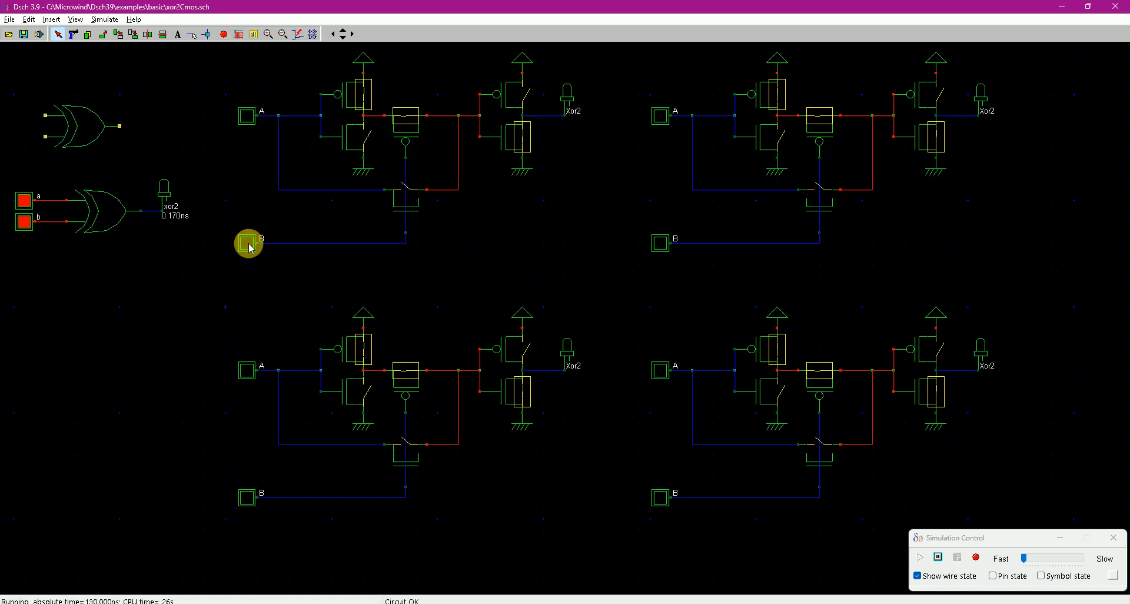
click(248, 243)
click(250, 115)
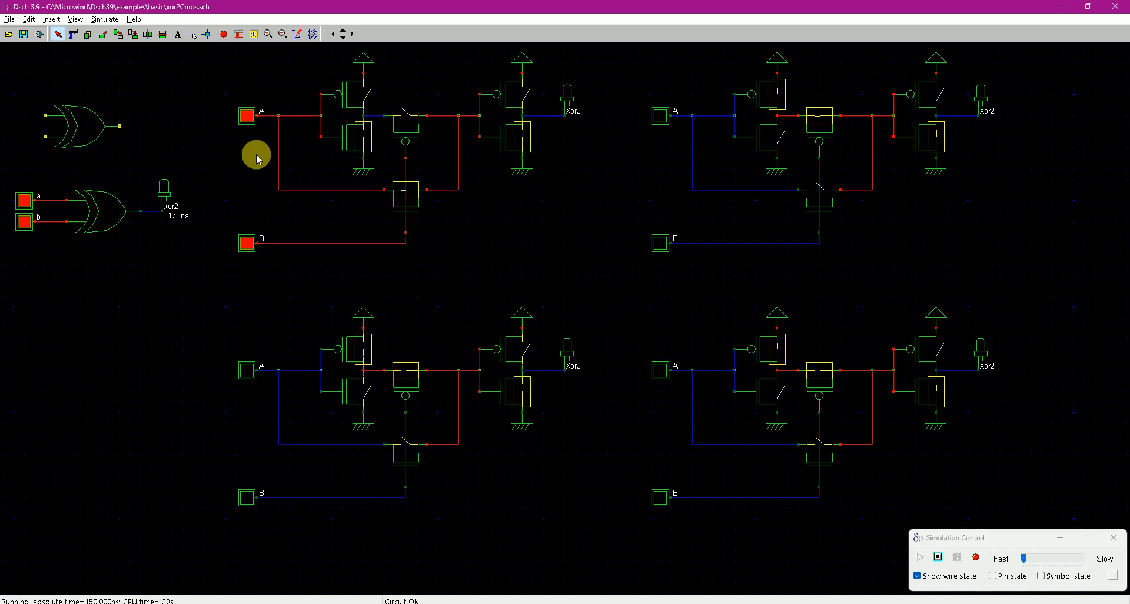
click(223, 34)
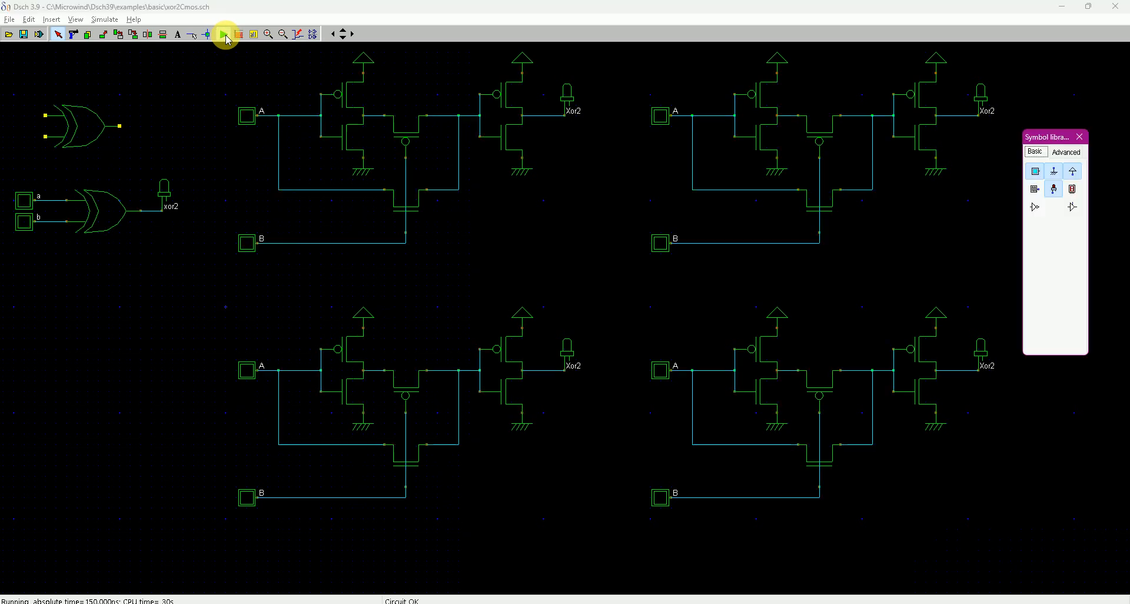
Save a copy of the schematic as xor2Cmos in the C:\Microwind\demo folder
click(9, 19)
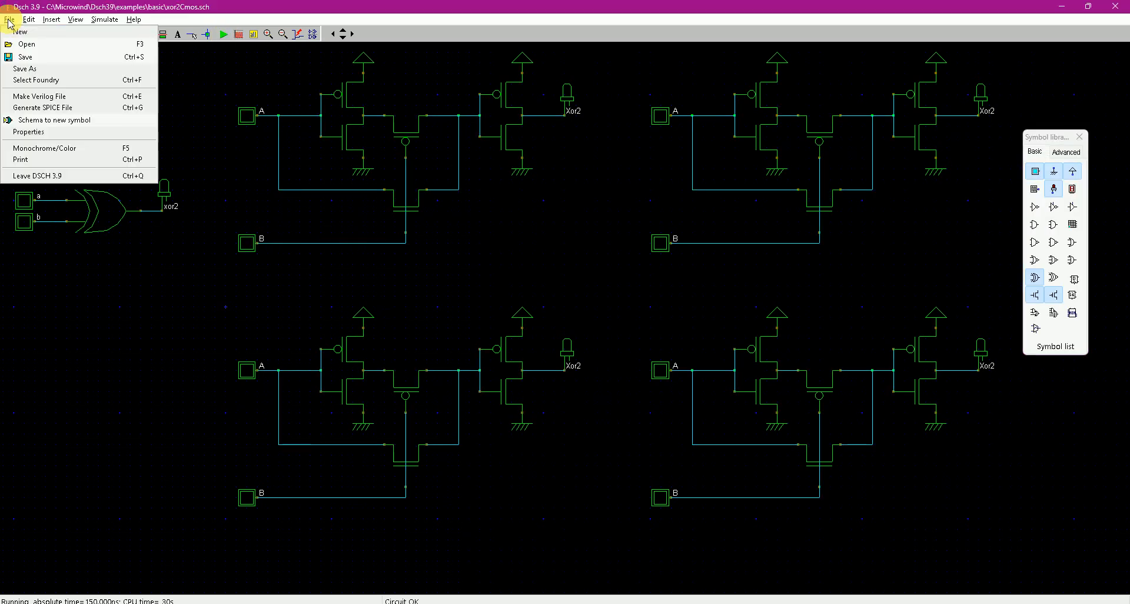
click(33, 58)
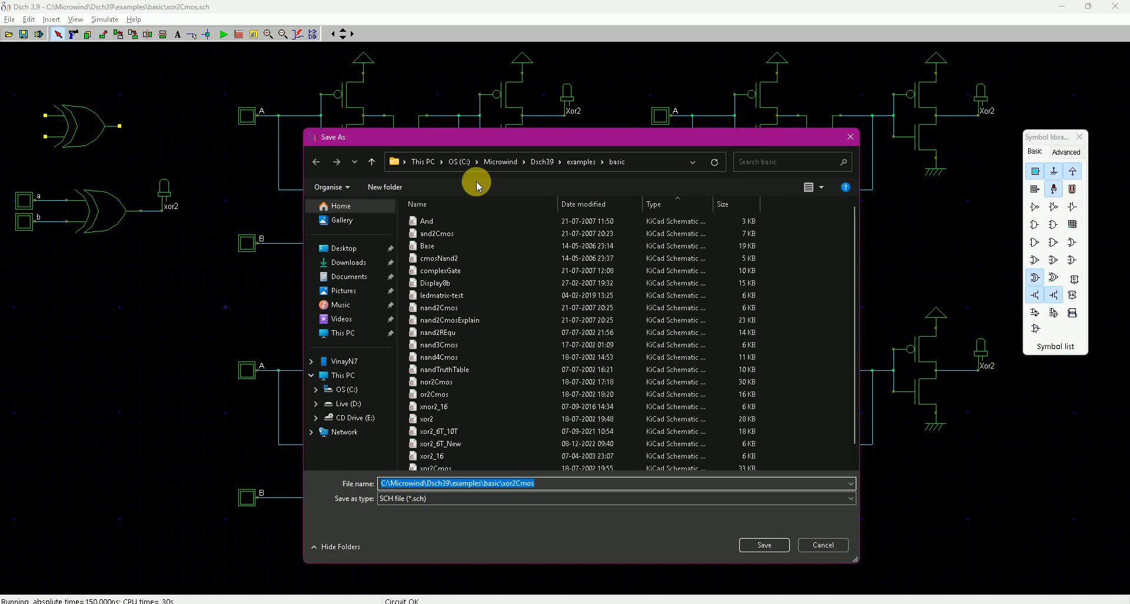
click(495, 161)
double_click(459, 221)
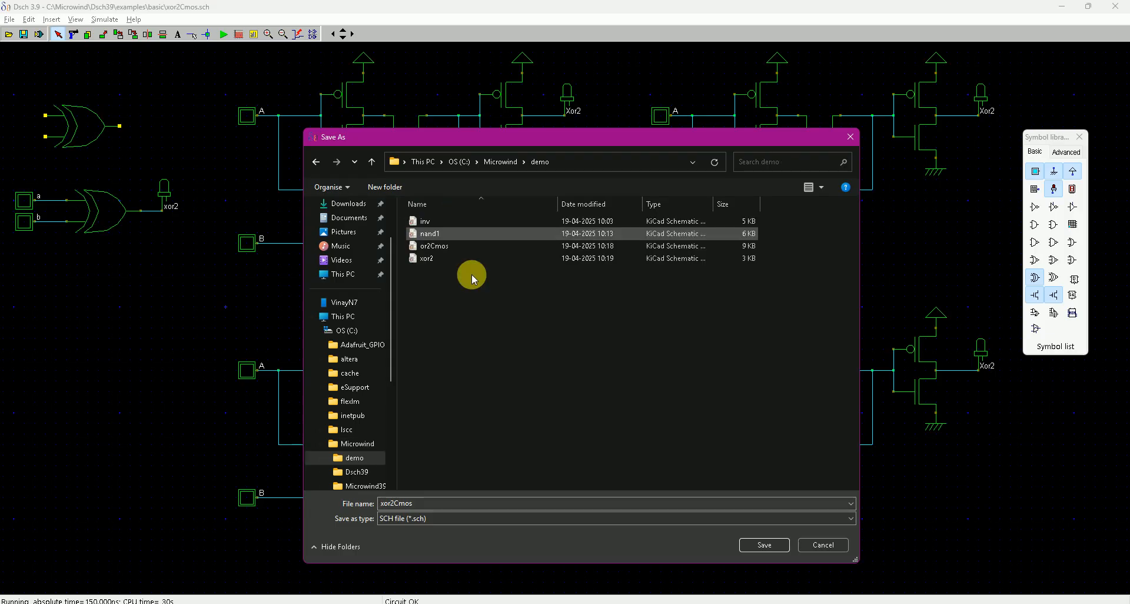
click(754, 539)
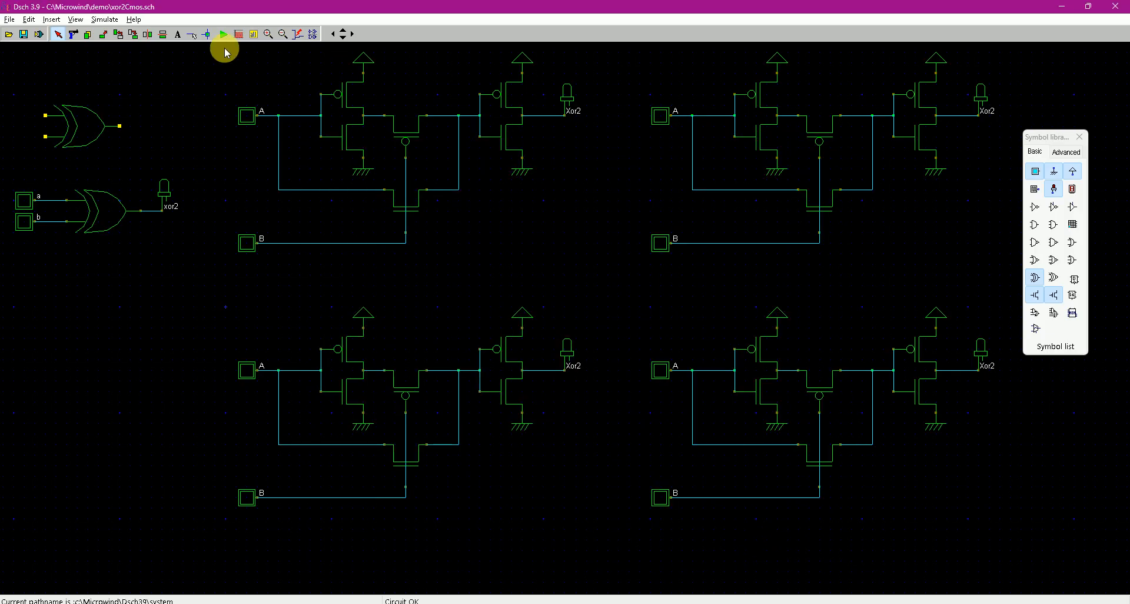
Delete the gate-level XOR symbols and the three duplicate CMOS circuits, keeping the upper-left XOR circuit, and fit it in the view
click(71, 39)
drag(1, 92, 195, 278)
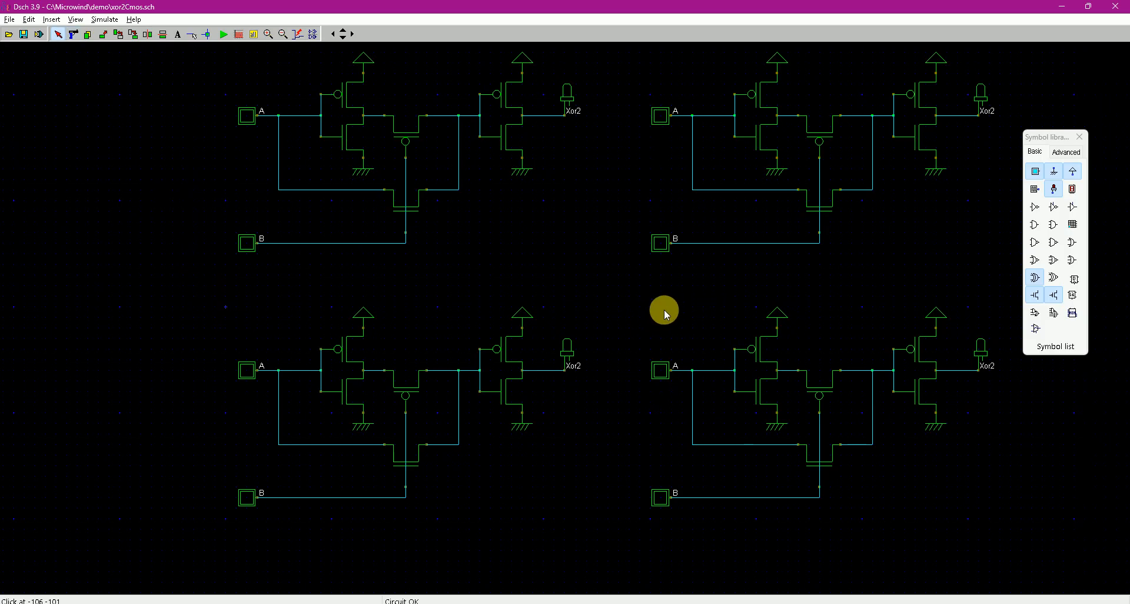
click(676, 271)
key(ctrl+x)
drag(632, 286, 189, 537)
drag(646, 292, 1025, 41)
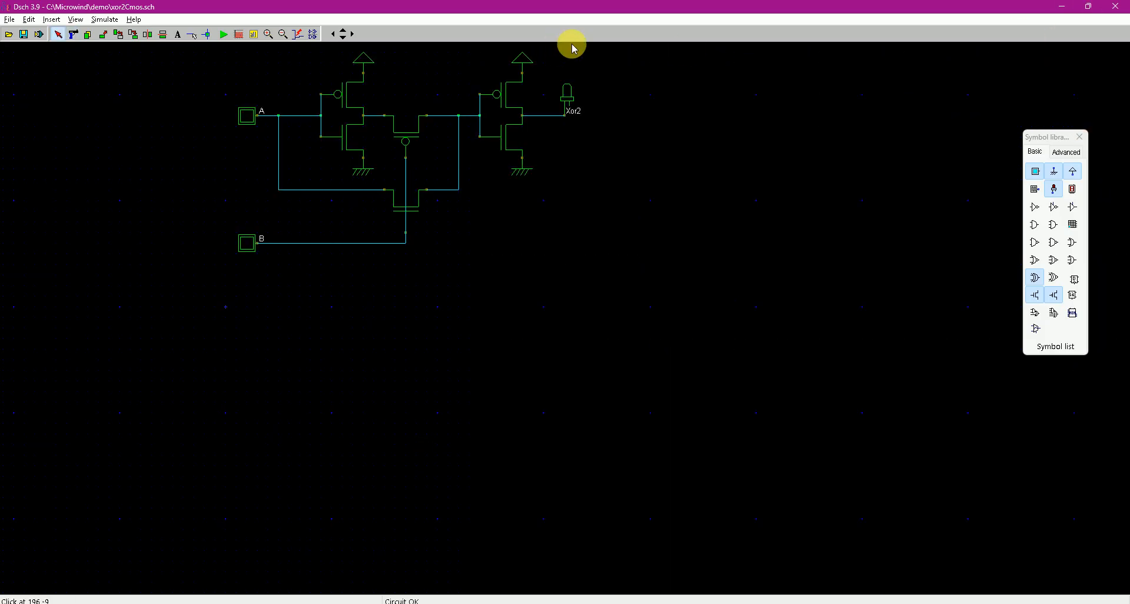
click(254, 34)
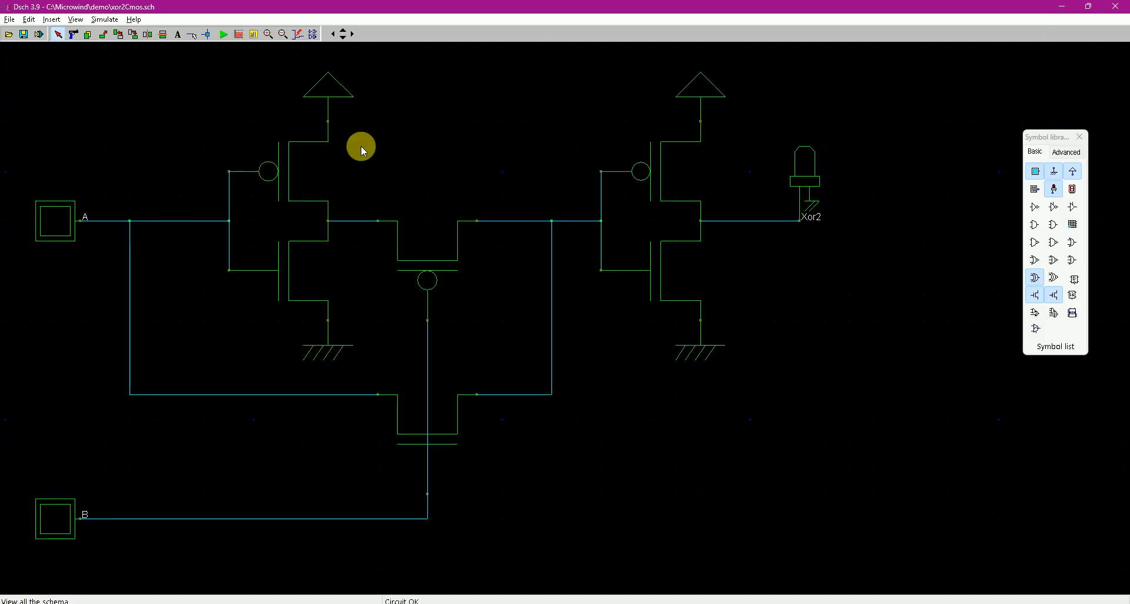
Assign the MP model to the input inverter's PMOS transistor and show its pin names, symbol title and properties
double_click(299, 162)
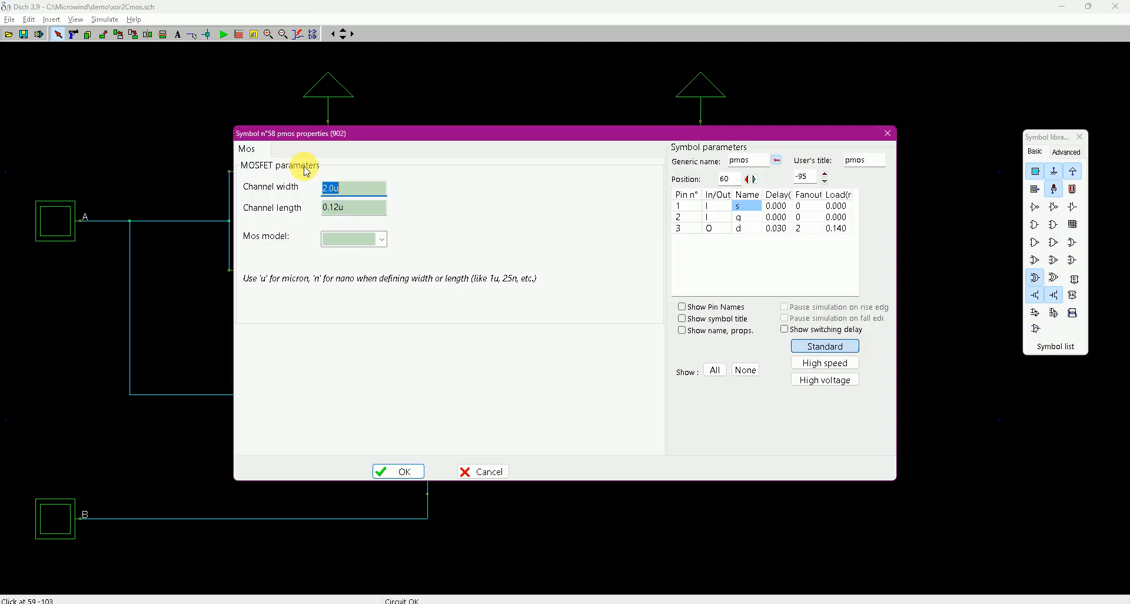
click(716, 370)
click(382, 239)
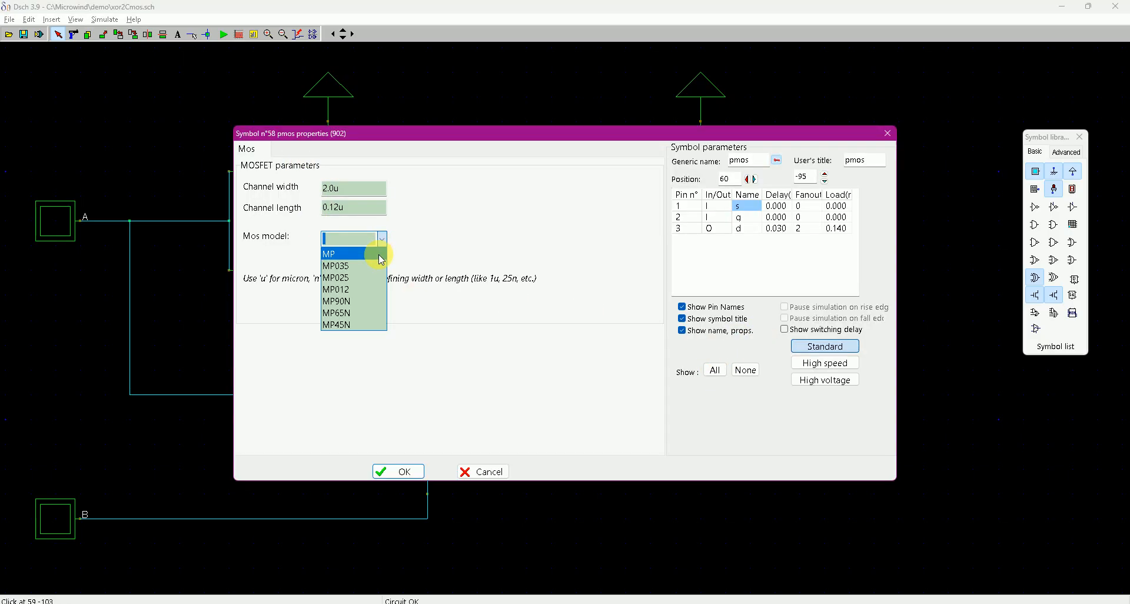
click(381, 254)
click(380, 471)
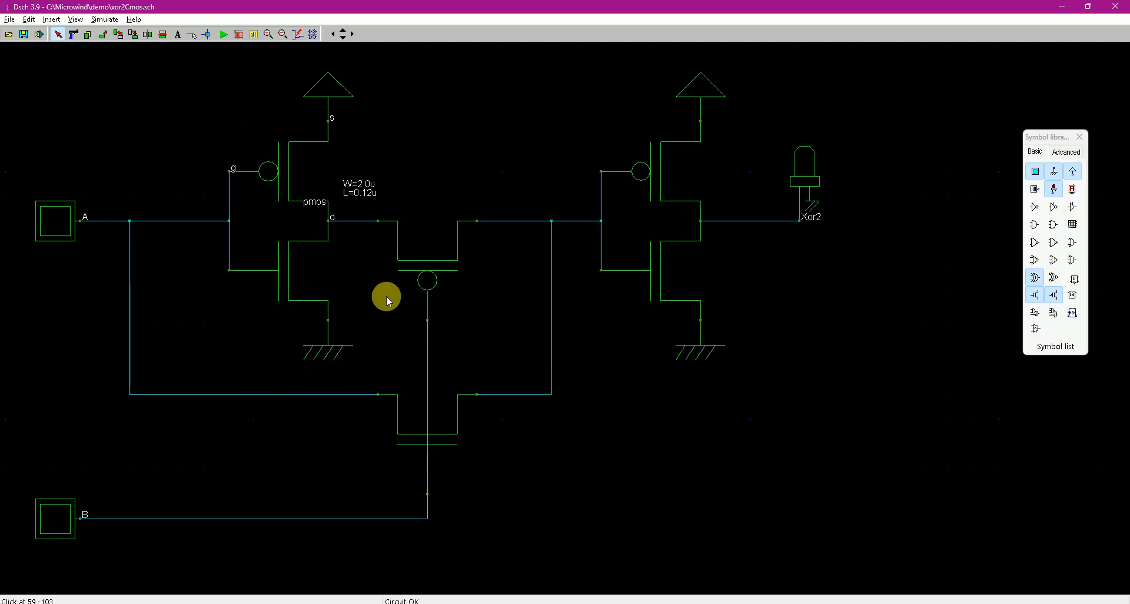
Assign the MN model to the input inverter's NMOS transistor
double_click(327, 274)
click(382, 238)
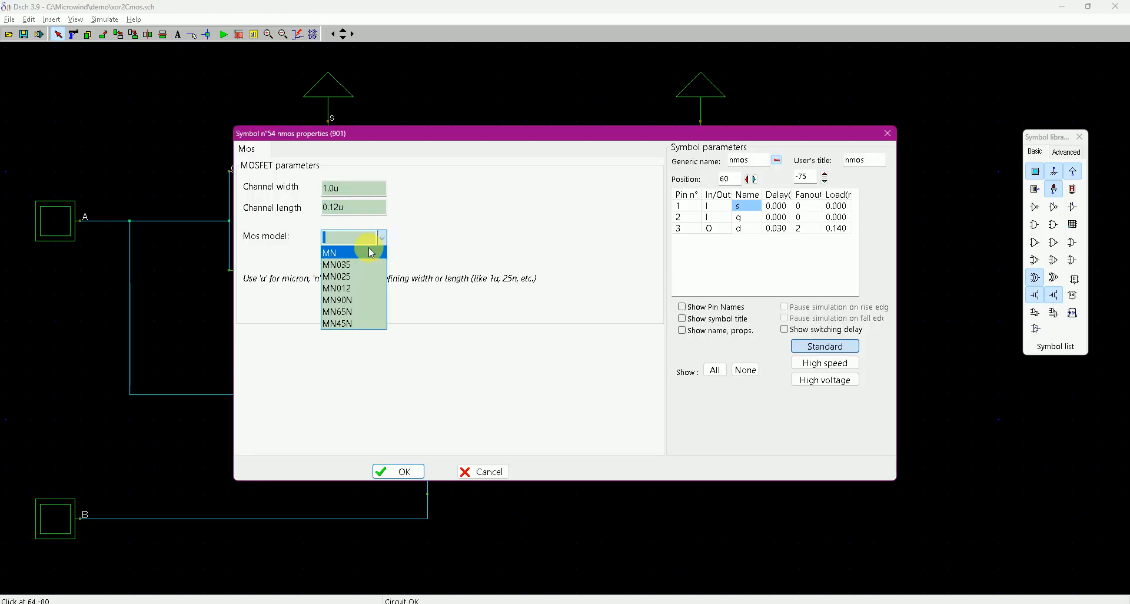
click(372, 253)
click(399, 471)
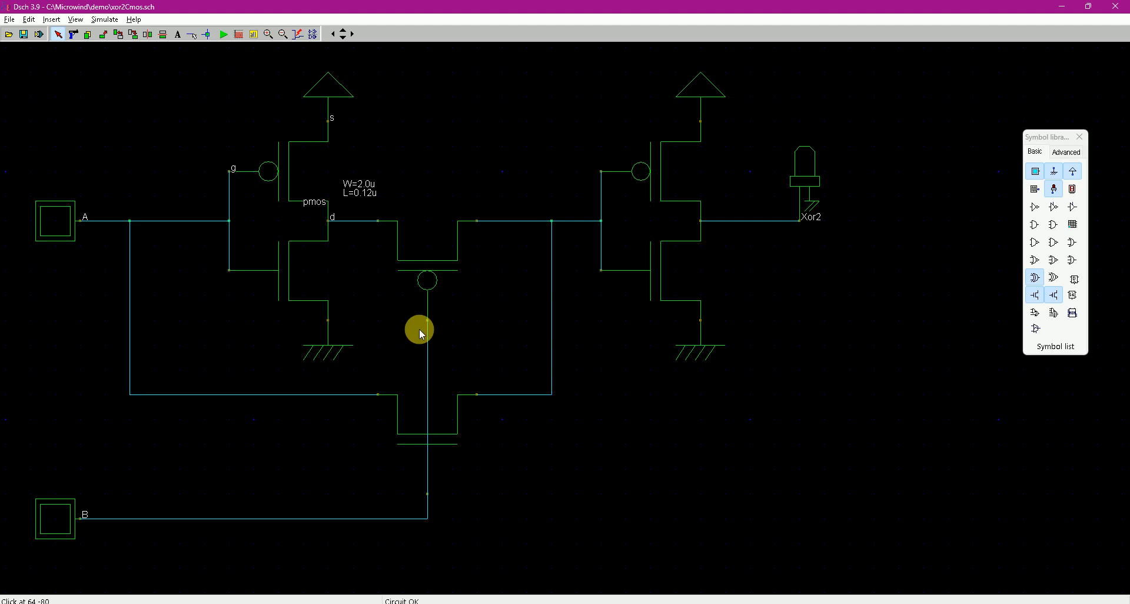
Assign the MP model to the output inverter's PMOS transistor and show its pin names, symbol title and properties
double_click(655, 174)
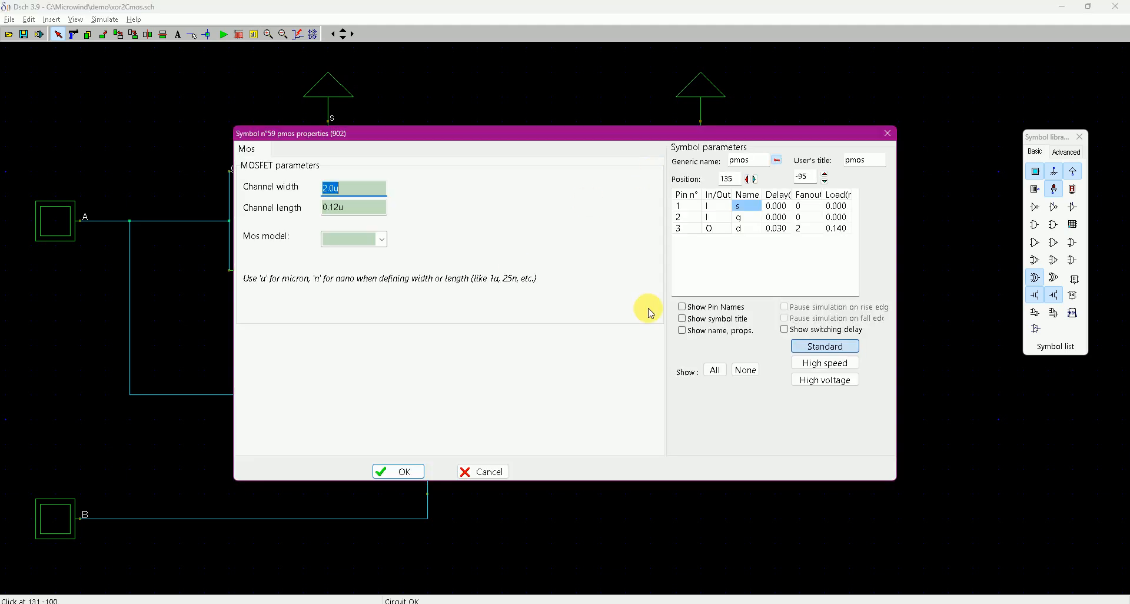
click(711, 378)
click(382, 240)
click(373, 253)
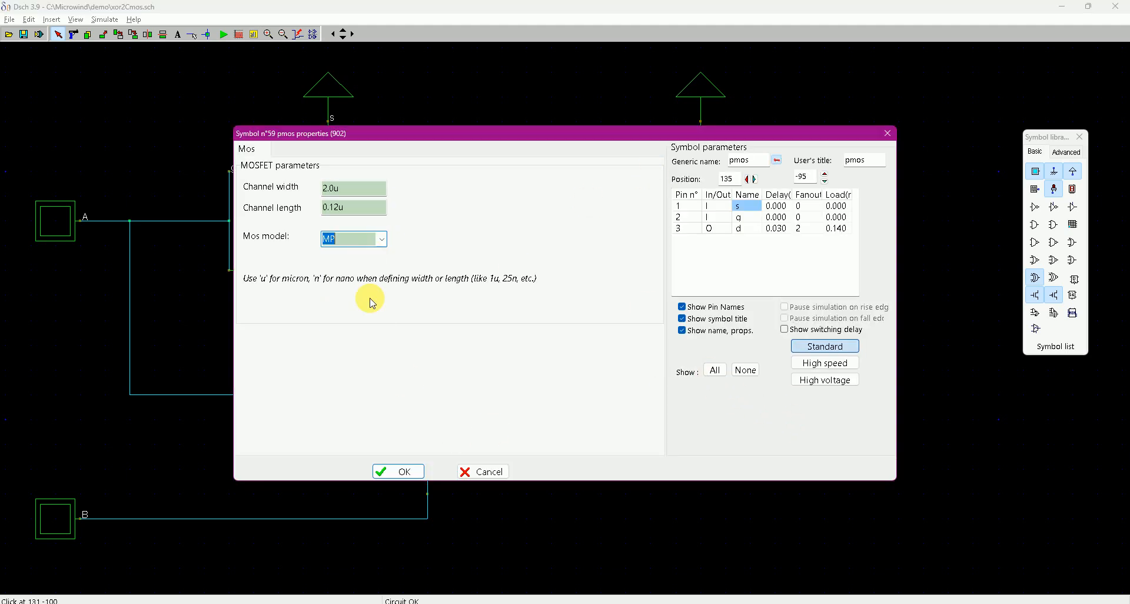
click(398, 471)
Show the pin names, symbol title and properties of the input inverter's NMOS, the lower pass NMOS and the output inverter's NMOS
click(312, 290)
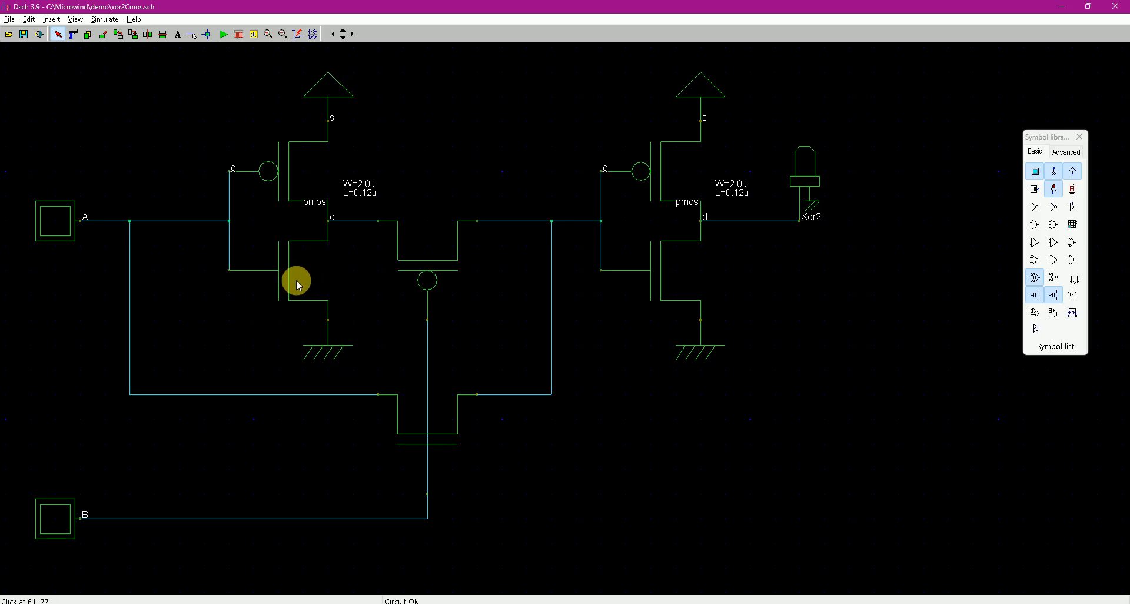
double_click(296, 280)
click(713, 371)
click(397, 470)
double_click(399, 433)
click(714, 371)
click(397, 470)
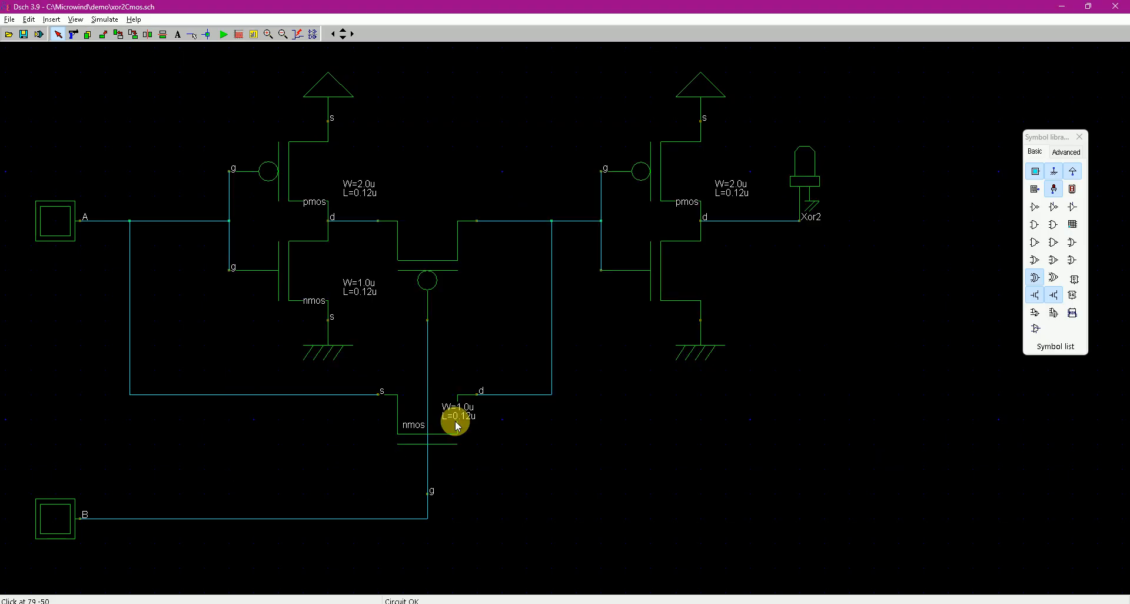
double_click(645, 287)
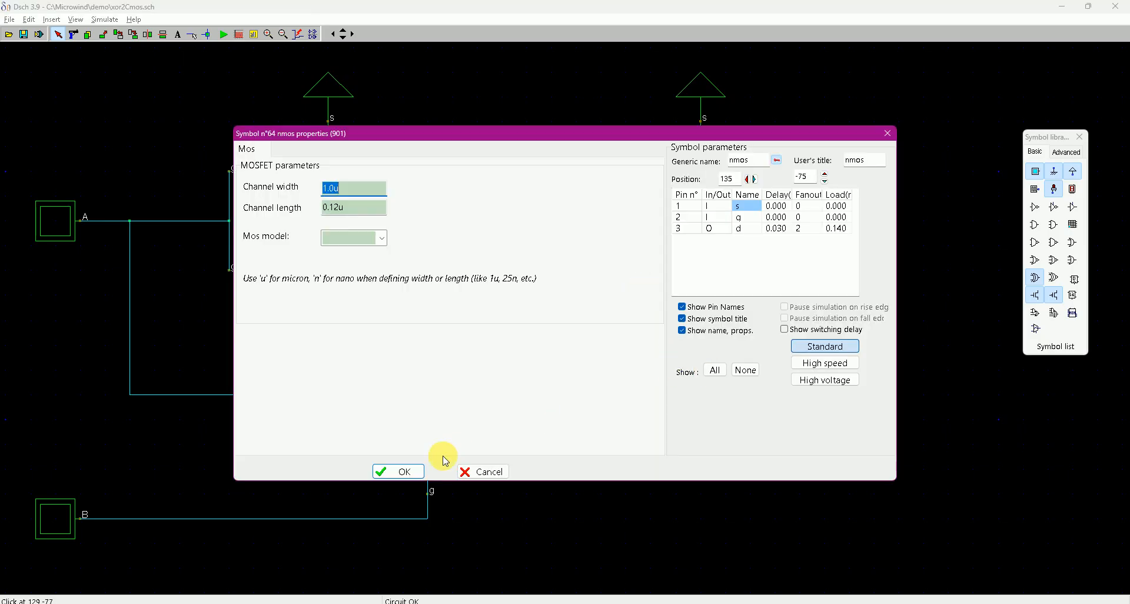
click(398, 471)
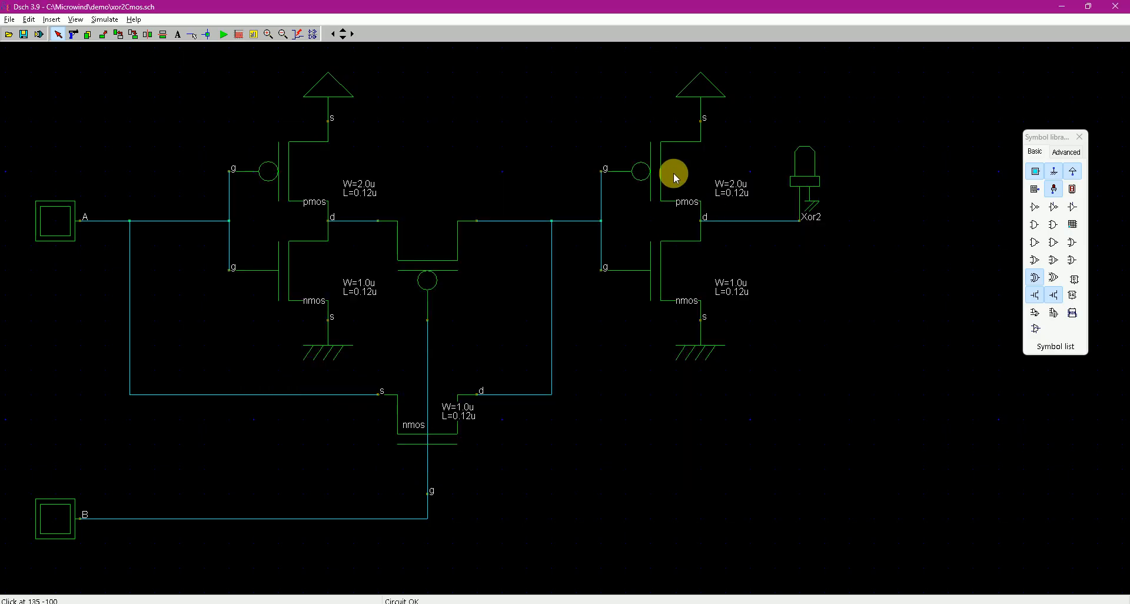
Assign the MN model to the output inverter's NMOS transistor and check the model of its PMOS
double_click(677, 253)
click(383, 238)
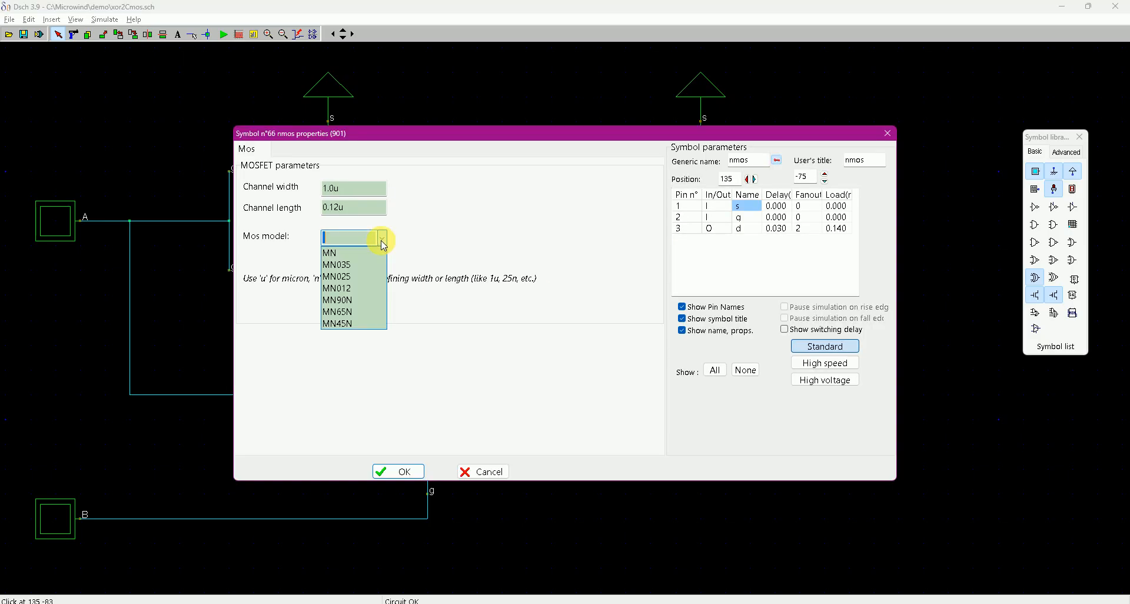
click(353, 253)
click(398, 471)
double_click(671, 184)
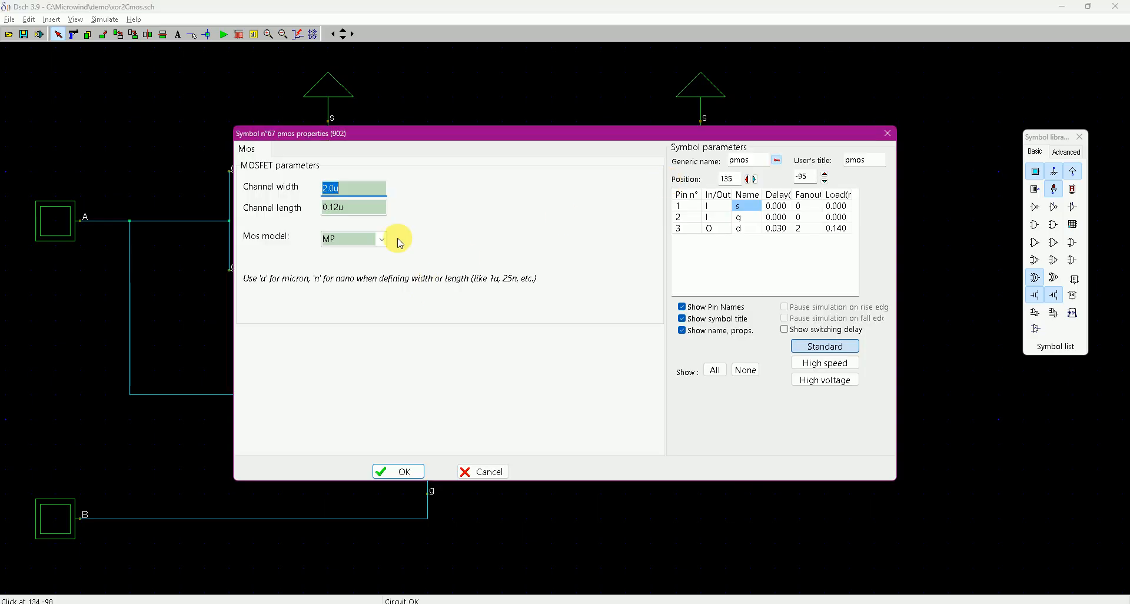
click(406, 470)
Assign the MN012 model to the lower pass NMOS transistor driven by input B
double_click(412, 442)
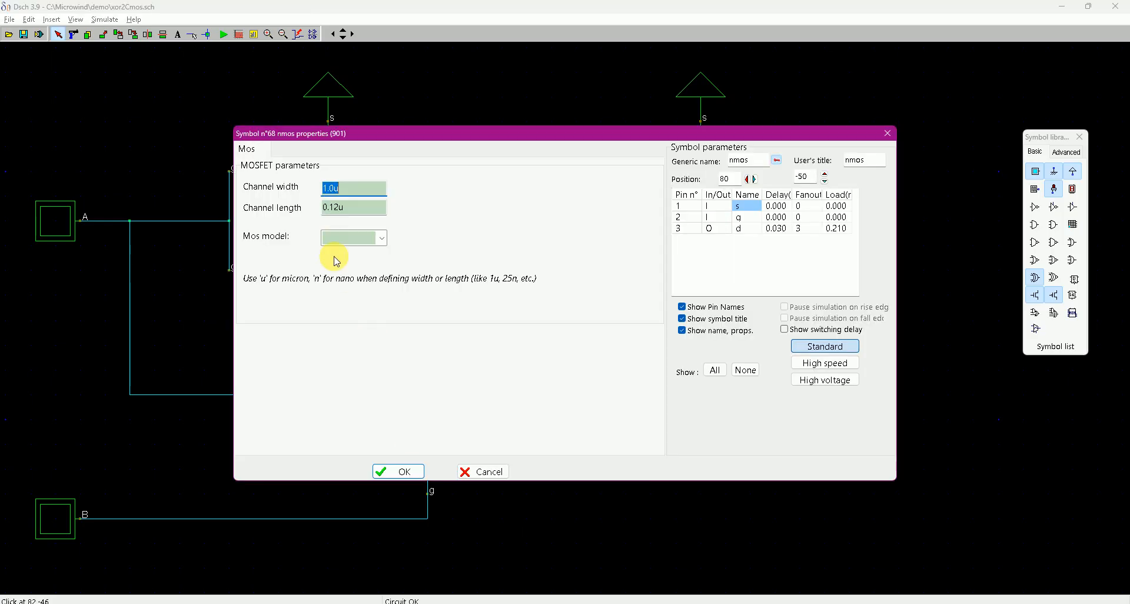
click(376, 238)
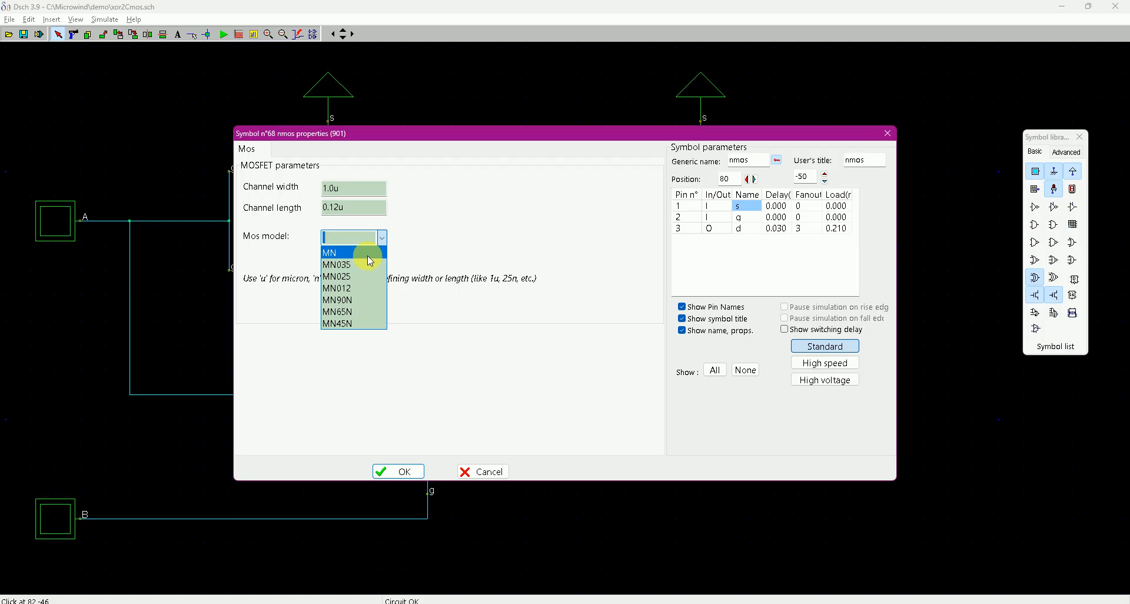
click(369, 289)
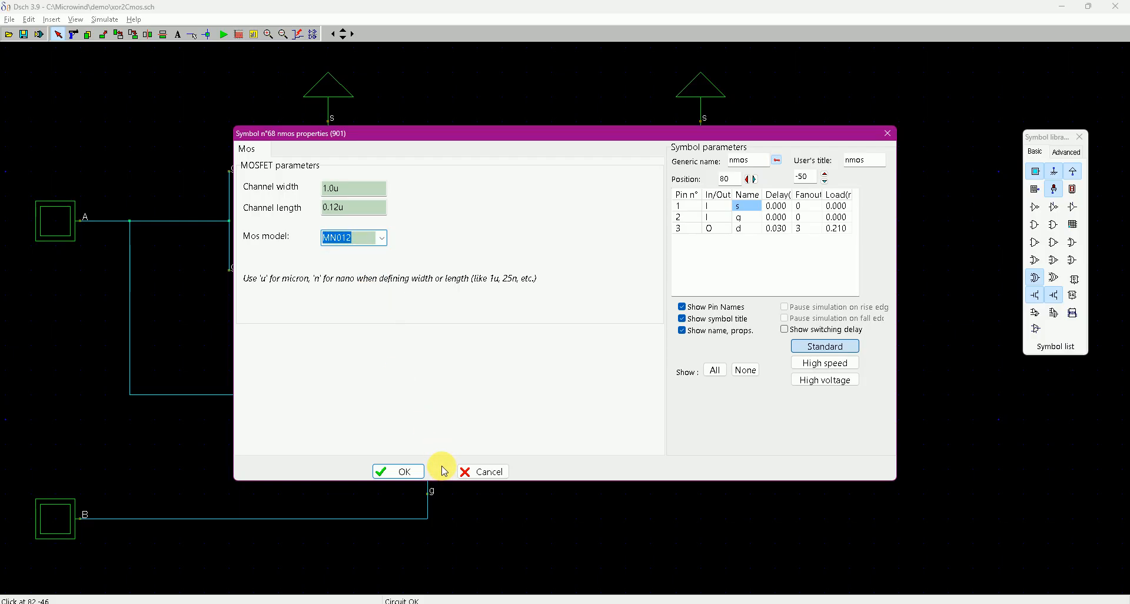
click(399, 471)
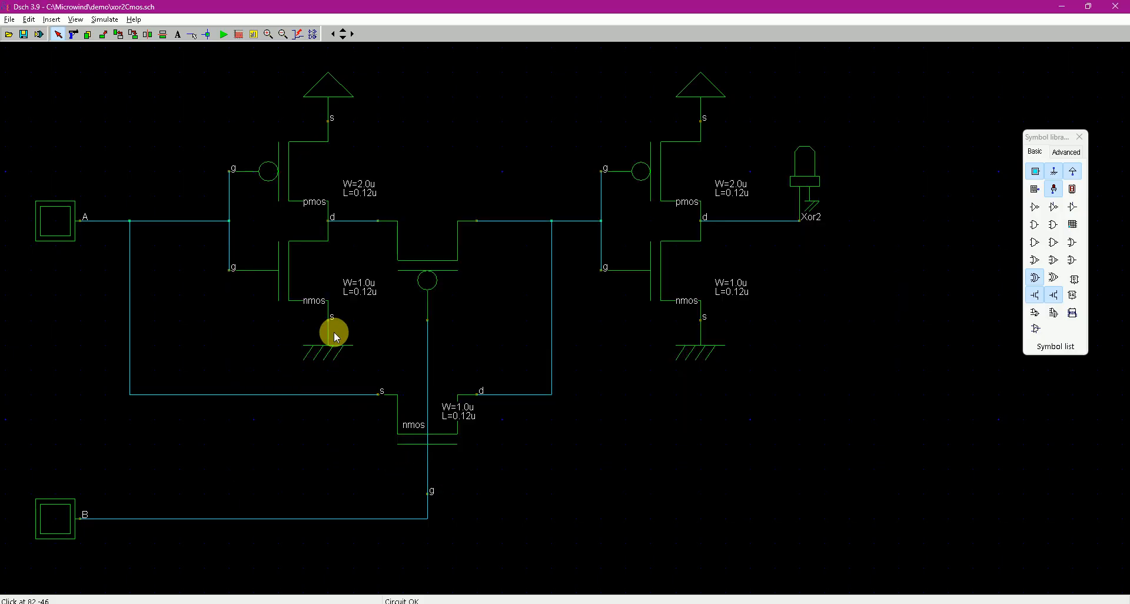
Change the MOS model of the NMOS transistors in the input and output inverters to MN012
double_click(290, 265)
click(366, 240)
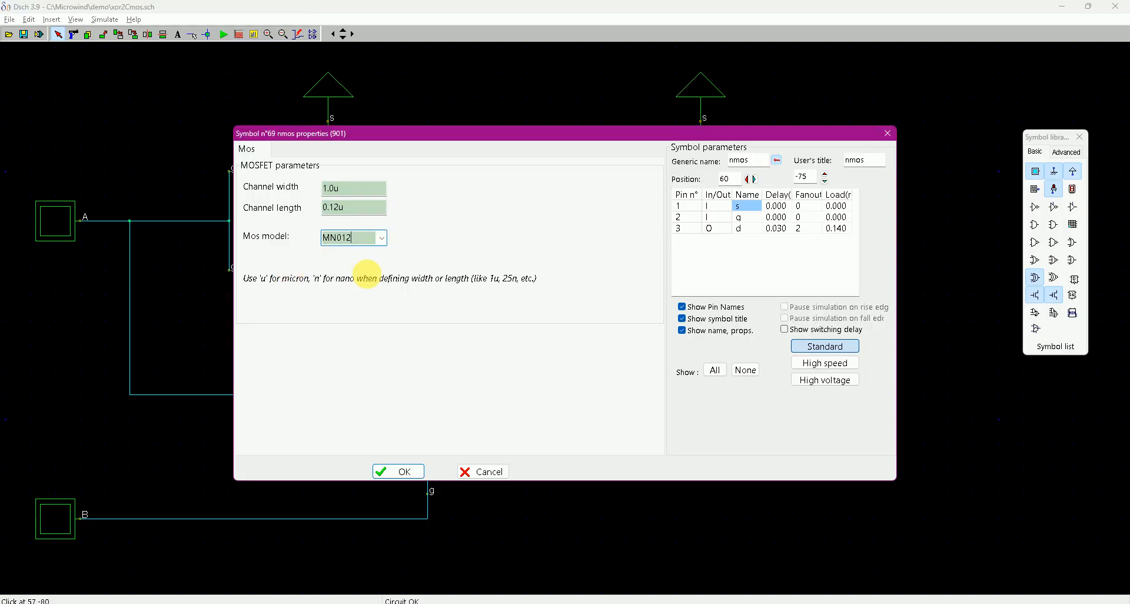
click(415, 478)
double_click(669, 270)
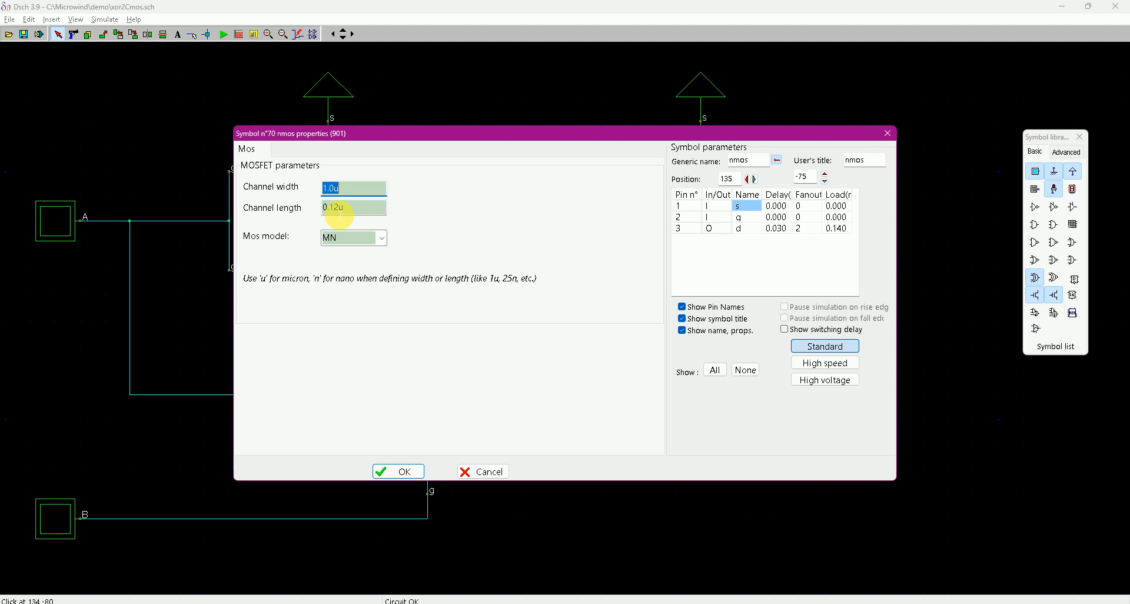
click(351, 248)
click(398, 471)
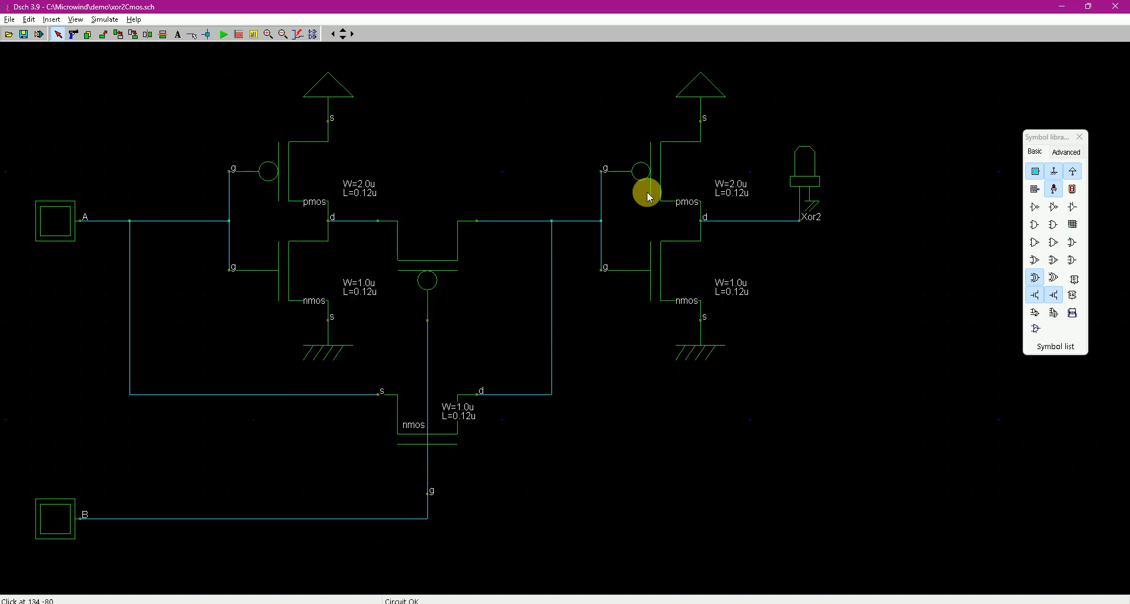
Change the MOS model of the PMOS transistors in the output and input inverters to MP012
double_click(650, 190)
click(381, 239)
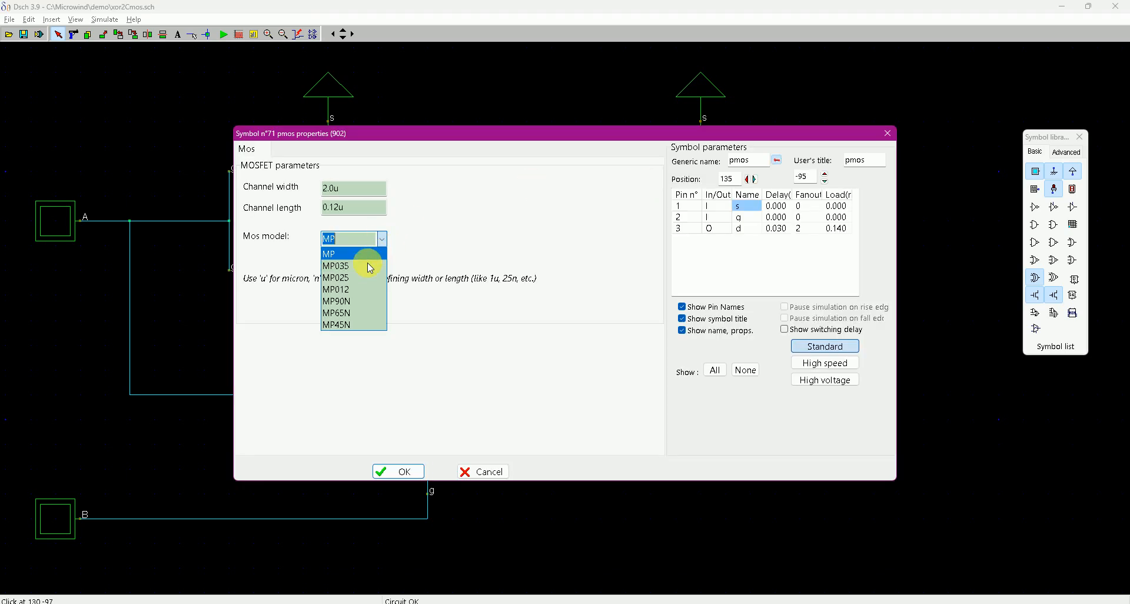
click(366, 292)
click(399, 471)
double_click(285, 160)
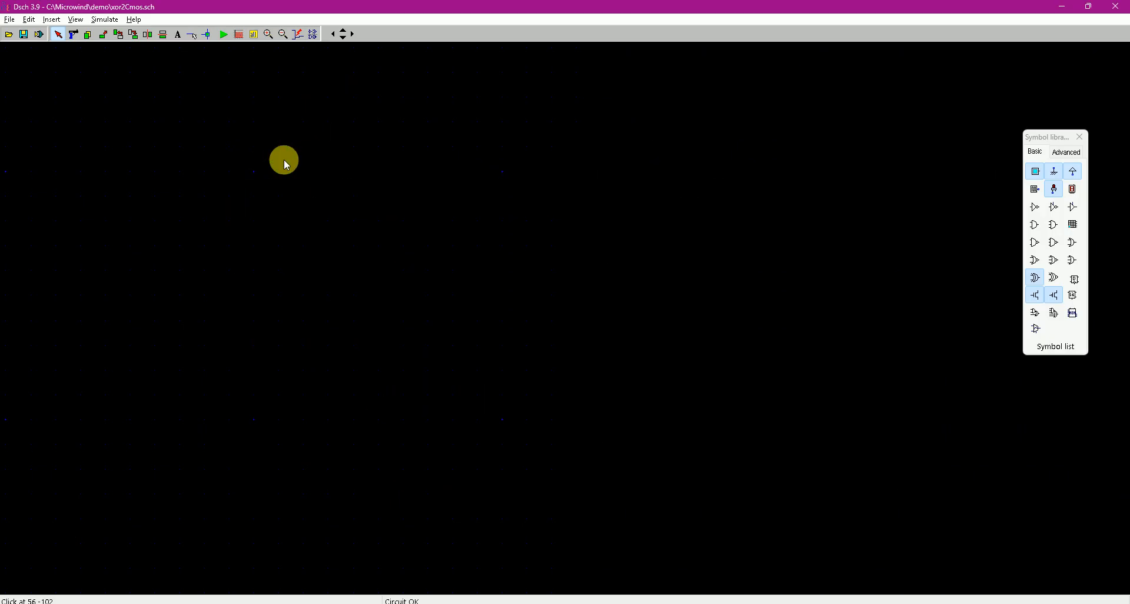
click(381, 239)
click(371, 292)
click(399, 471)
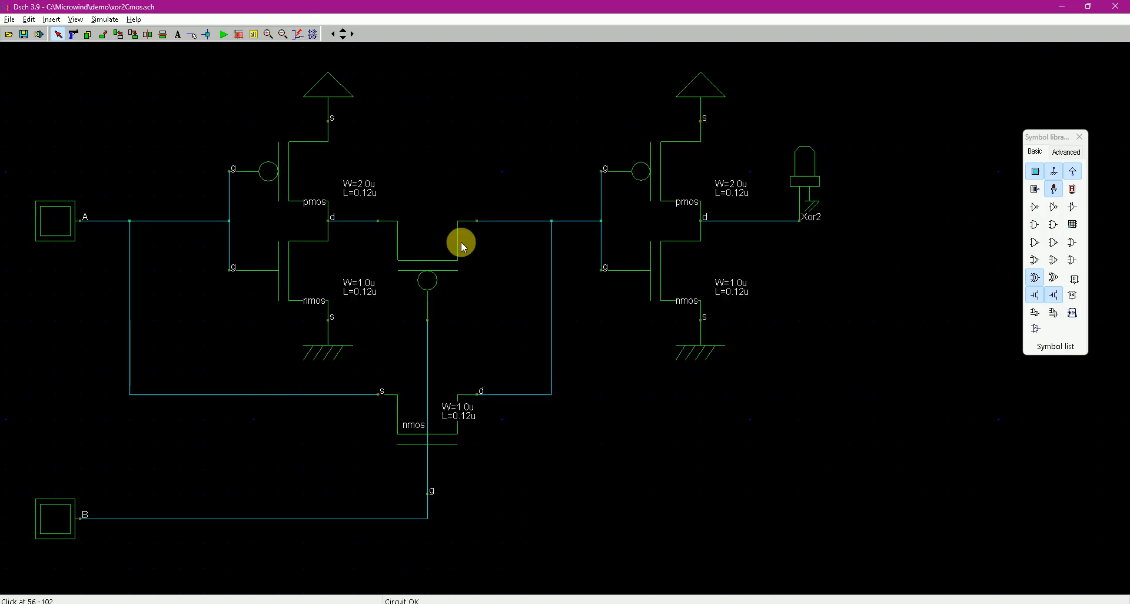
Check the MOS models assigned to the output inverter's PMOS, the pass NMOS and the input inverter's NMOS
double_click(649, 183)
click(404, 470)
double_click(445, 436)
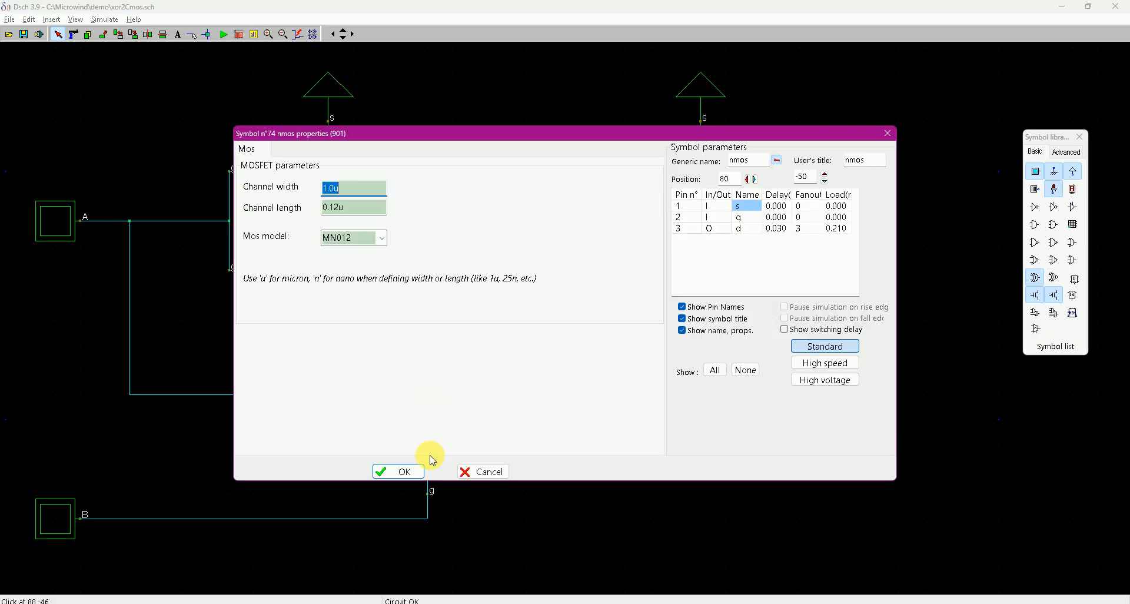
click(398, 470)
double_click(286, 268)
click(398, 470)
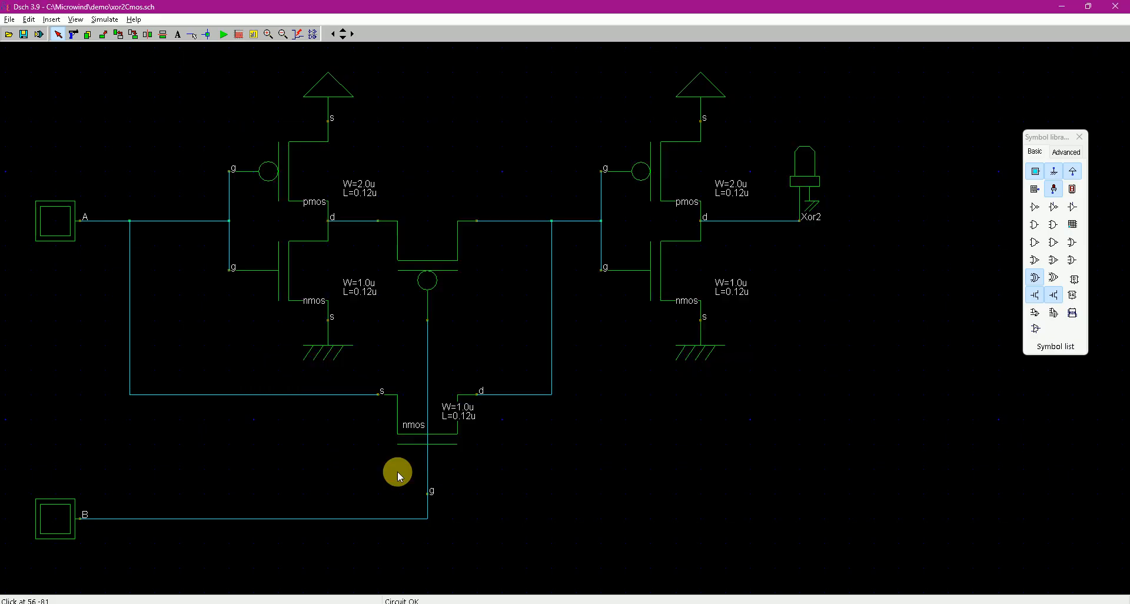
Assign the MP012 model to the pass PMOS transistor and show its pin names, symbol title and properties
double_click(427, 261)
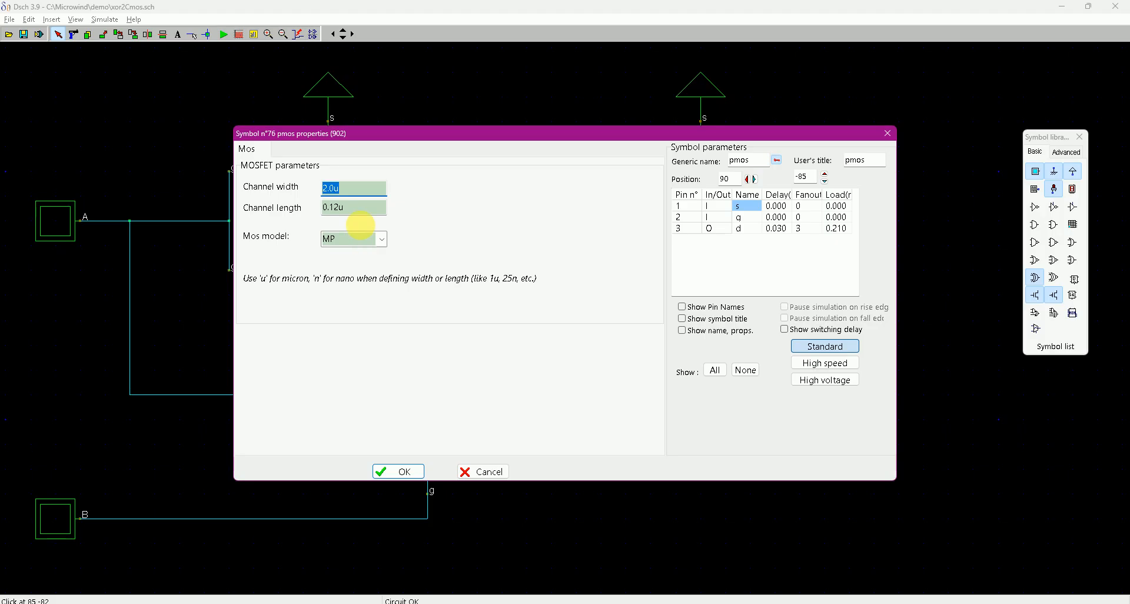
click(365, 239)
click(716, 370)
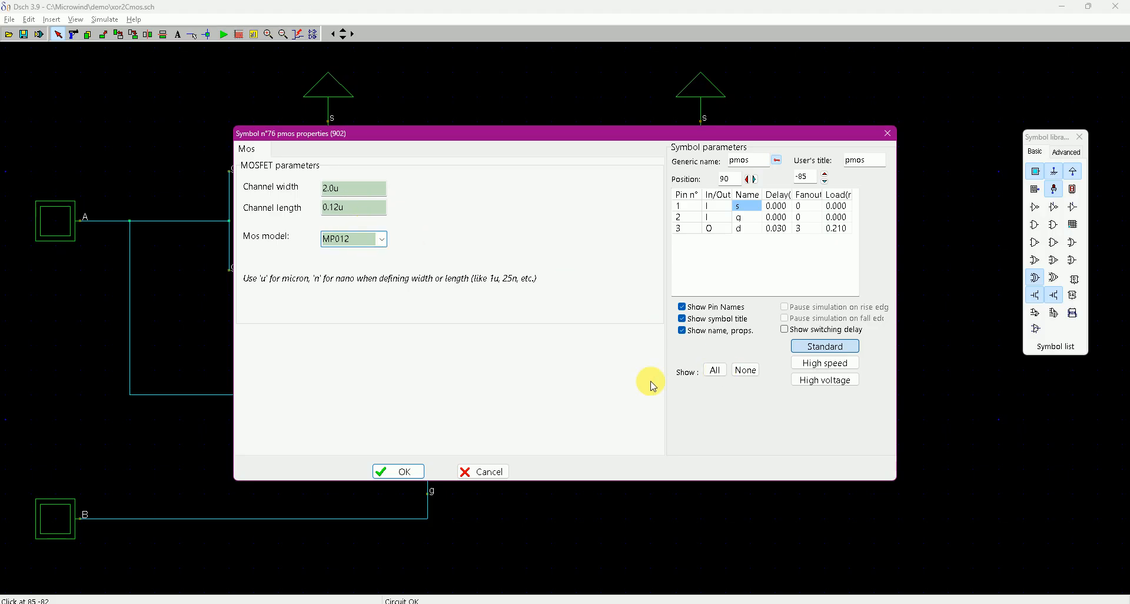
click(395, 471)
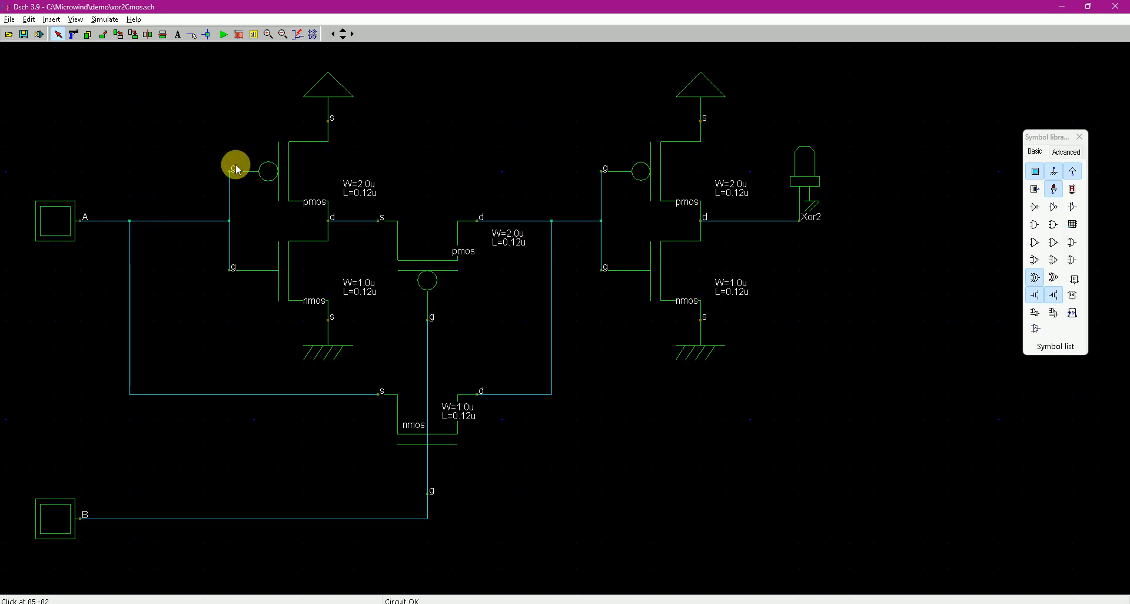
Start the logic simulation and switch input A on and off, followed by input B on and off
click(224, 34)
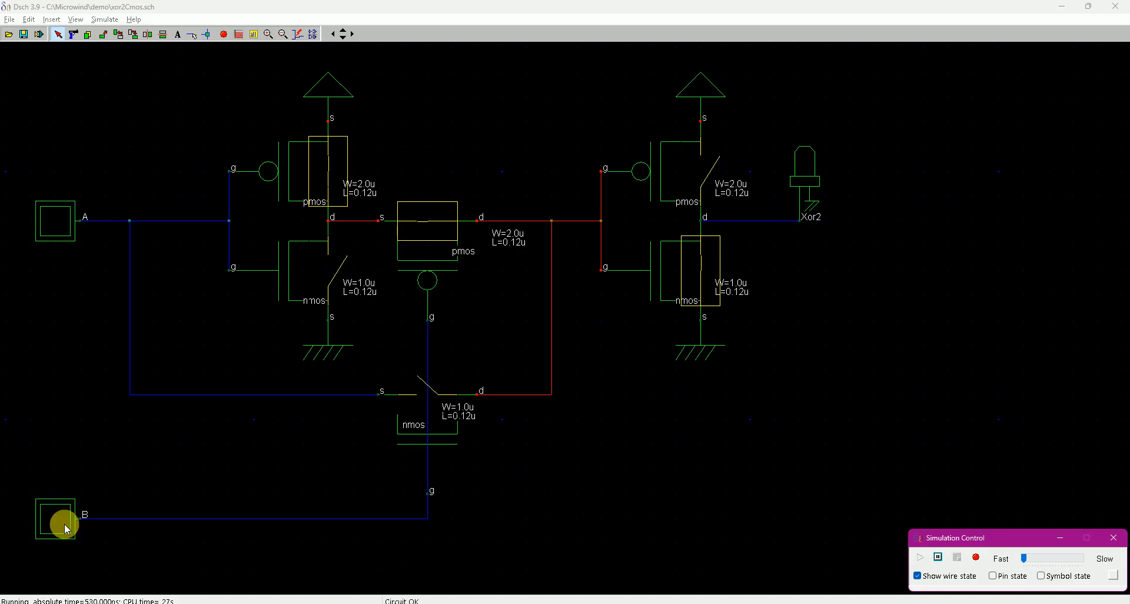
click(57, 222)
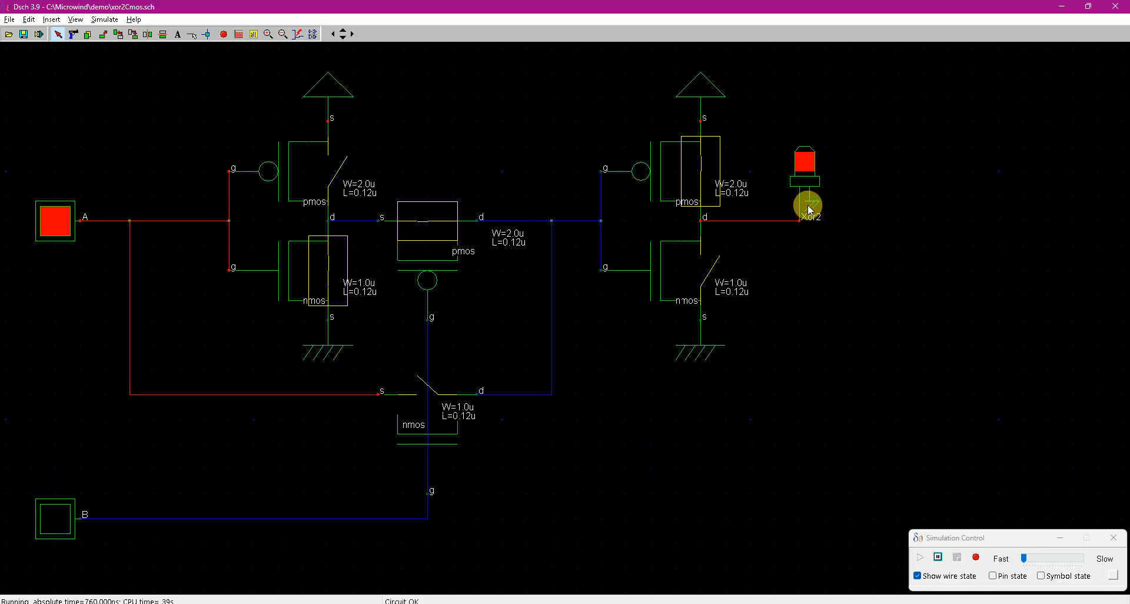
click(58, 222)
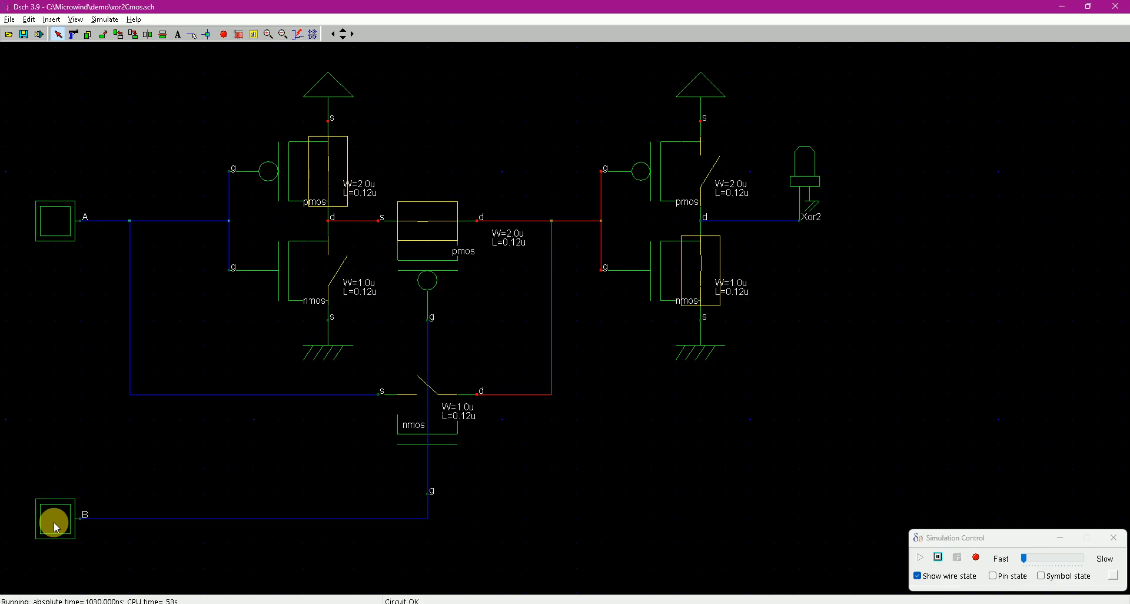
click(54, 521)
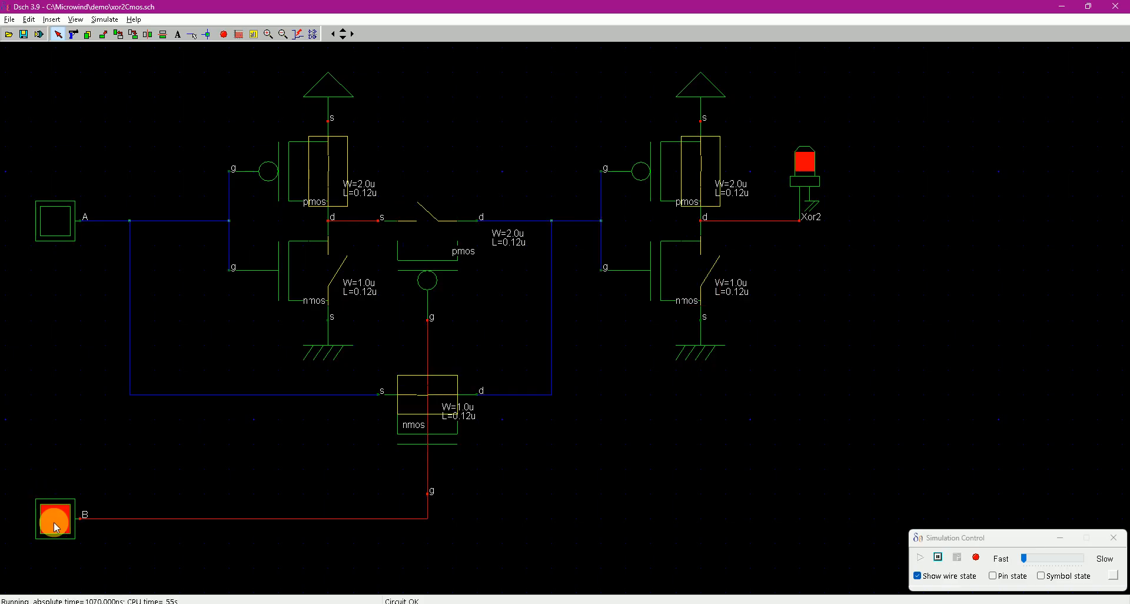
click(56, 527)
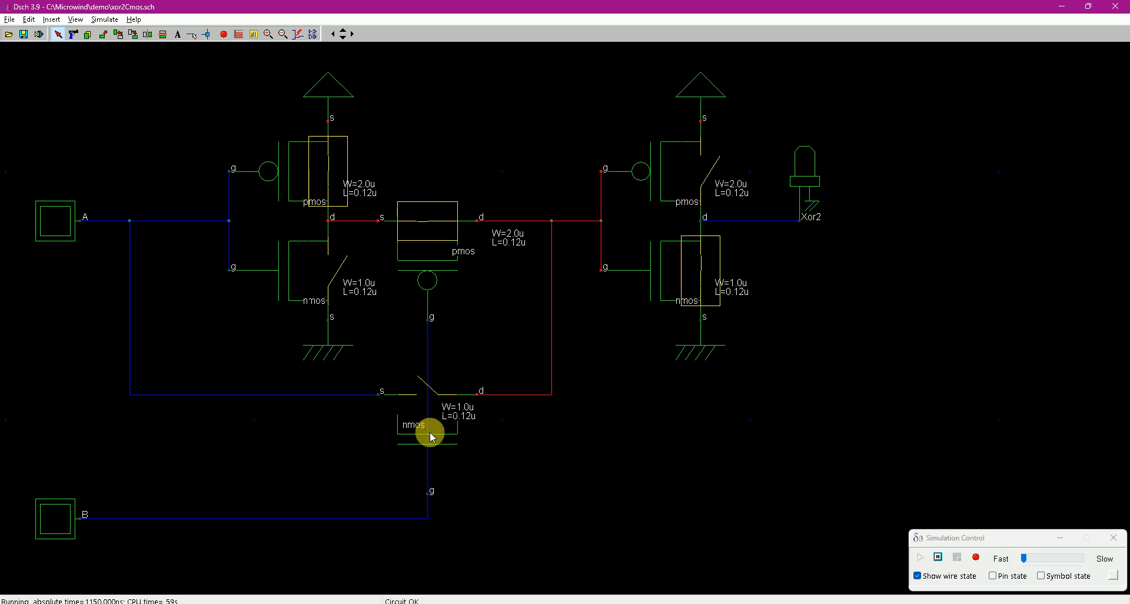
Toggle inputs B and A through the XOR combinations including both on, return both to off and stop the simulation
click(48, 519)
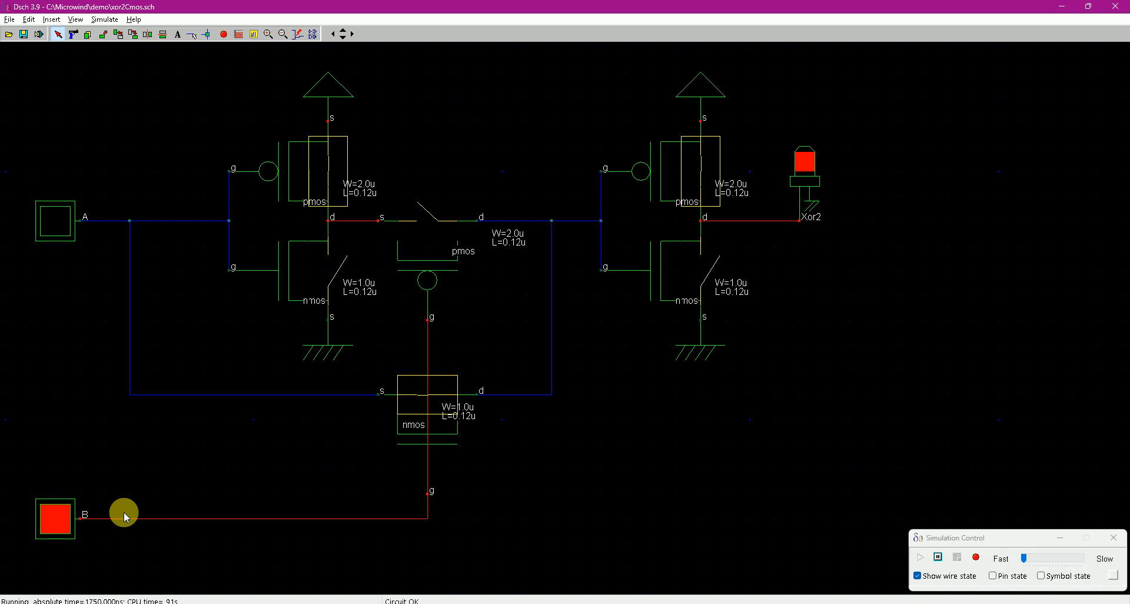
click(56, 221)
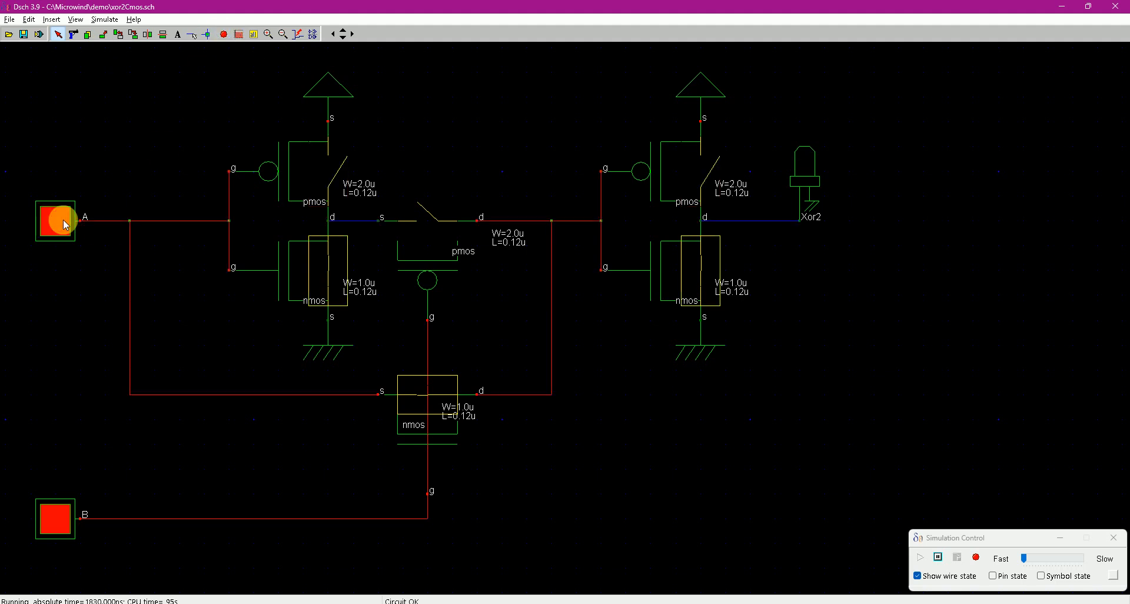
click(54, 520)
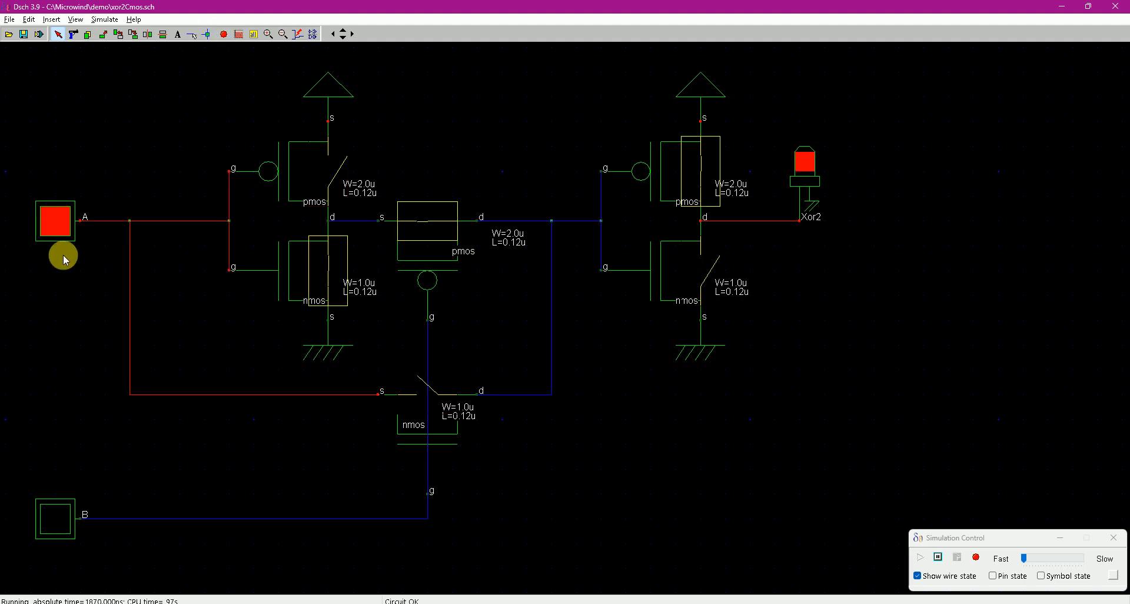
click(58, 226)
click(53, 517)
click(56, 222)
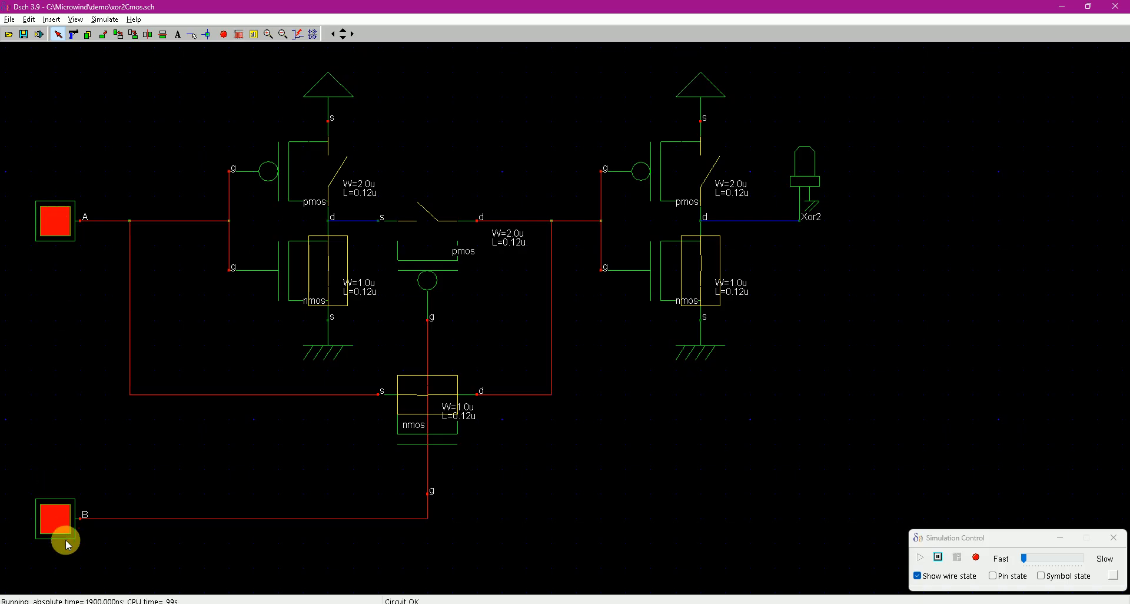
click(58, 529)
click(66, 223)
click(223, 34)
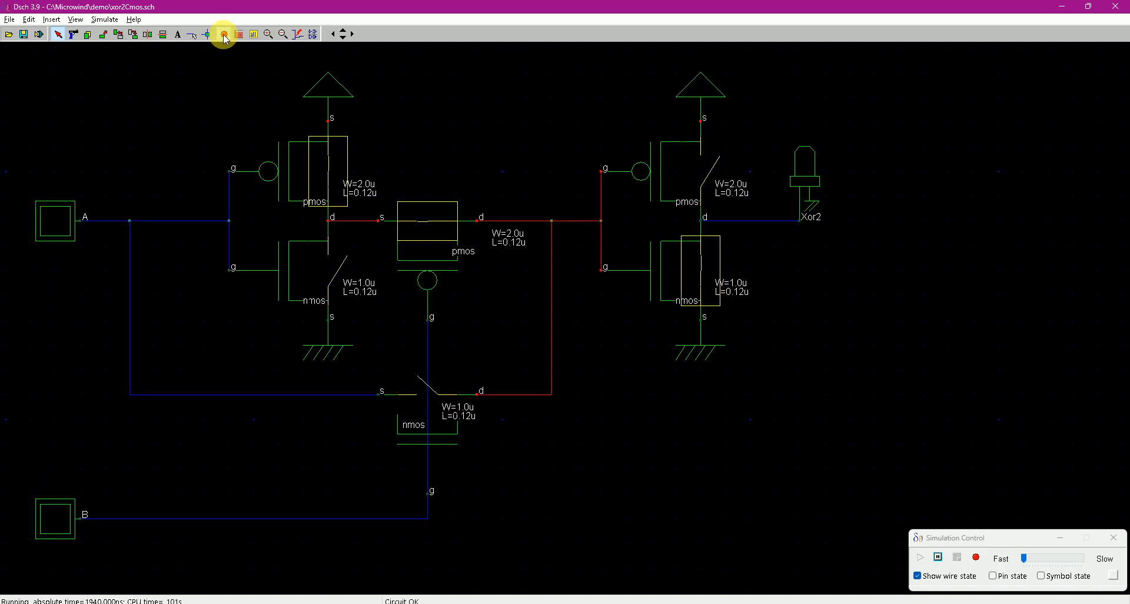
Examine the timing diagram of A, B and Xor2 and close it
click(239, 35)
click(311, 261)
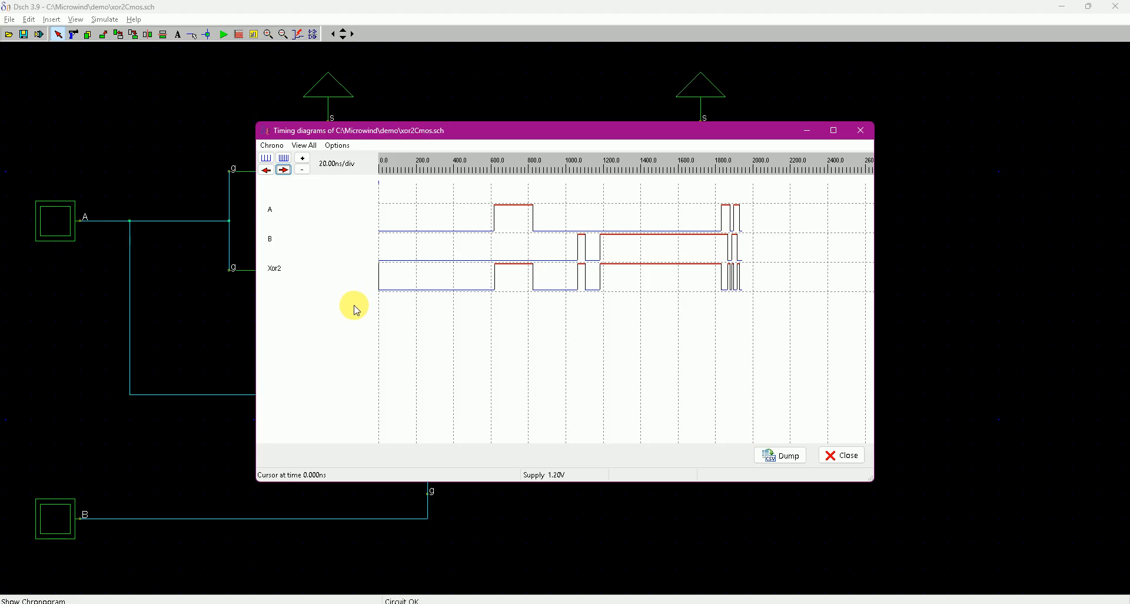
click(852, 457)
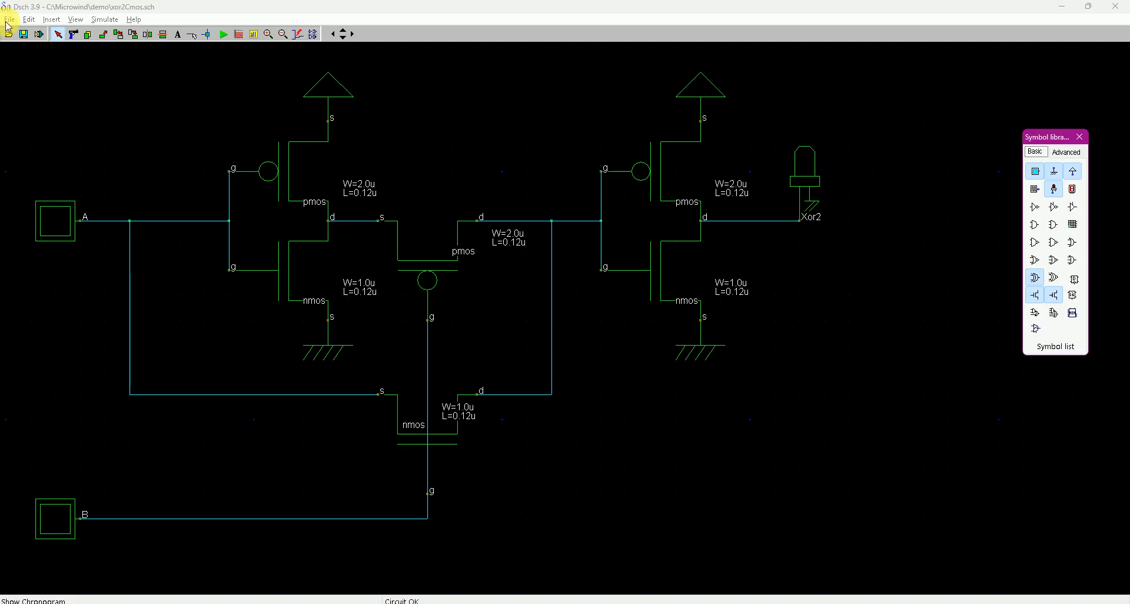
Generate the SPICE file for the xor2Cmos circuit, run its transient analysis in WinSpice, and close both windows
click(10, 20)
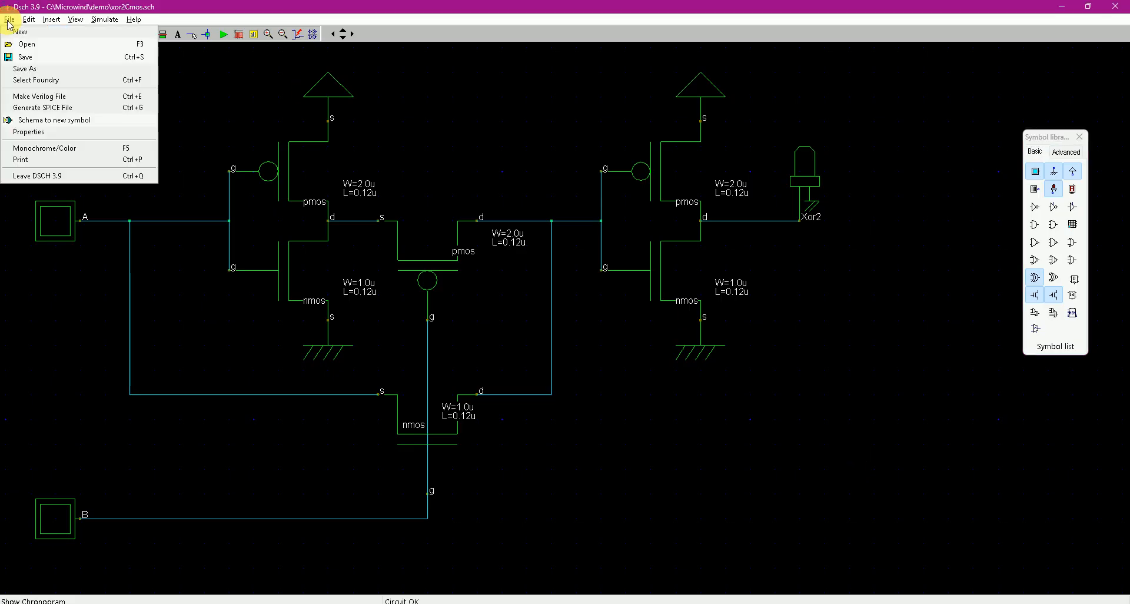
click(56, 111)
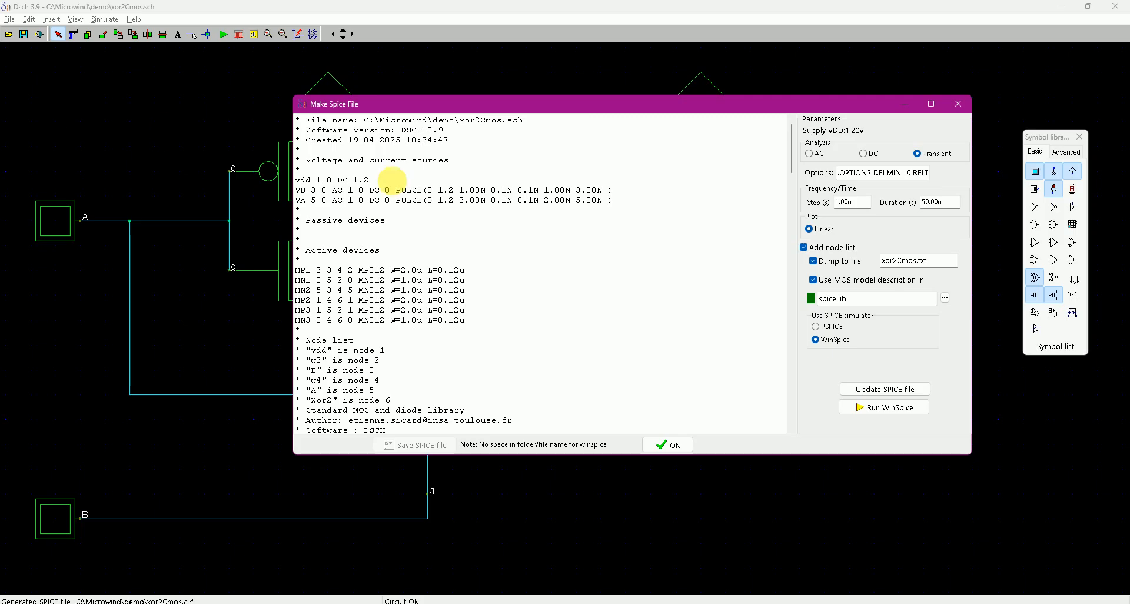
click(848, 407)
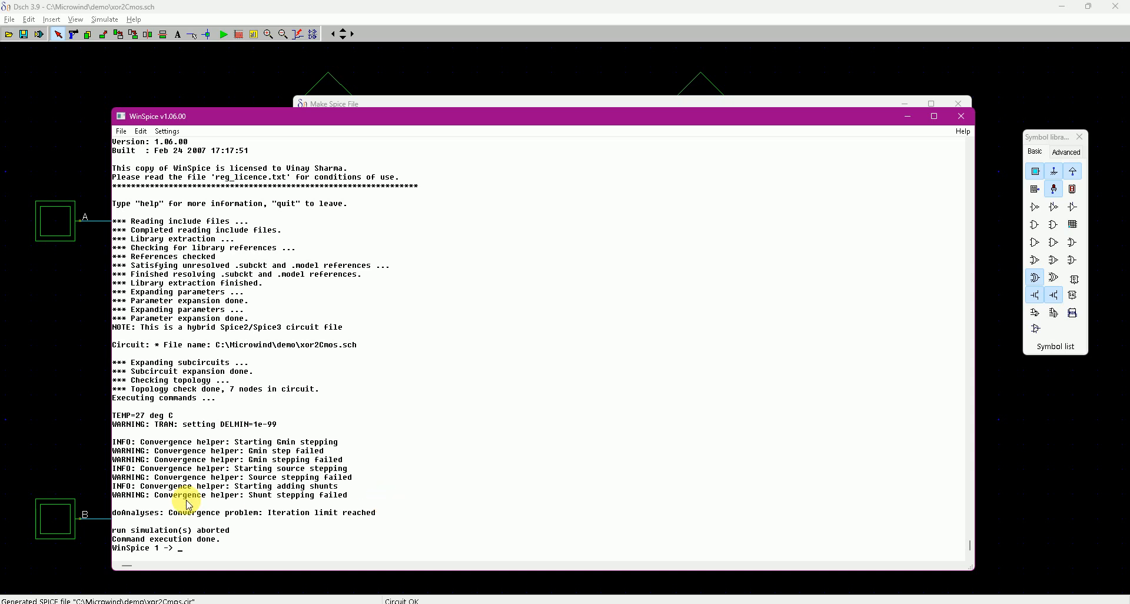
click(962, 116)
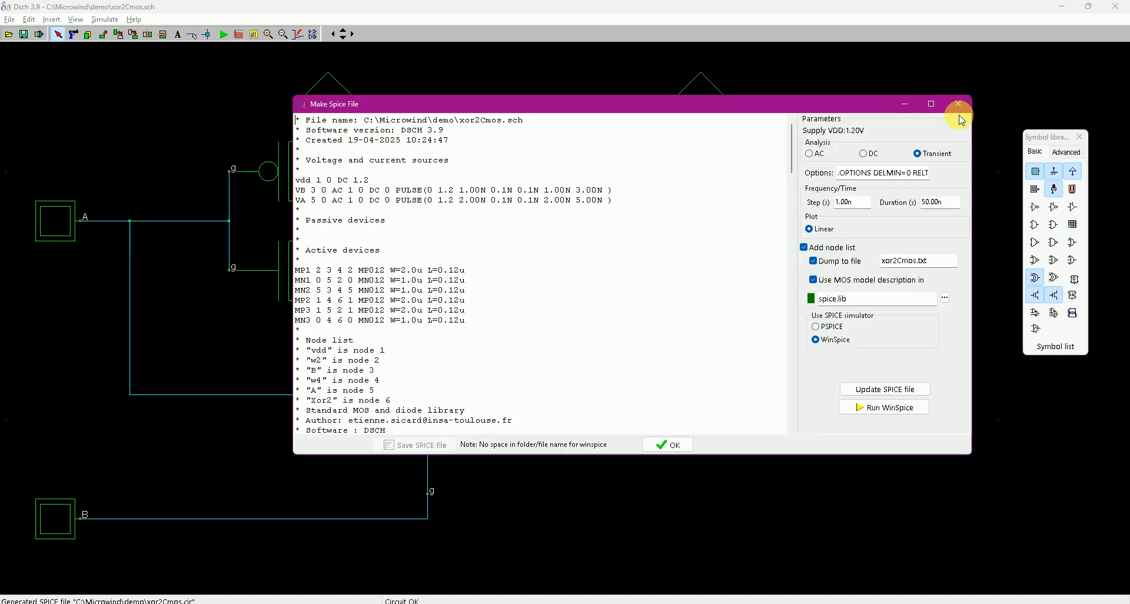
click(962, 115)
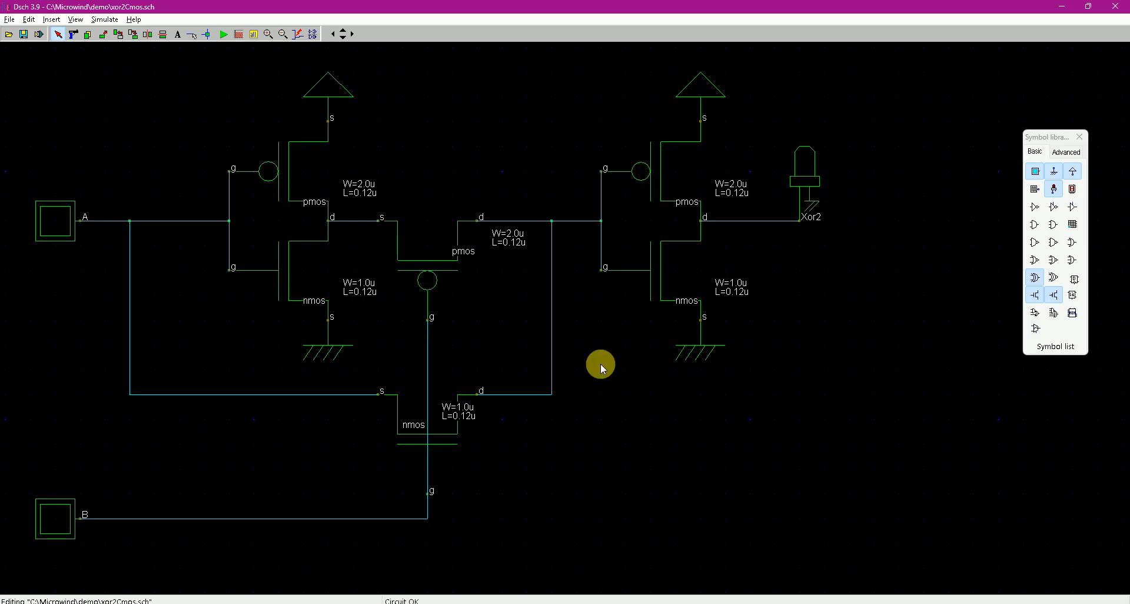
Open the complexGate schematic from the basic examples folder
click(10, 34)
key(ctrl+o)
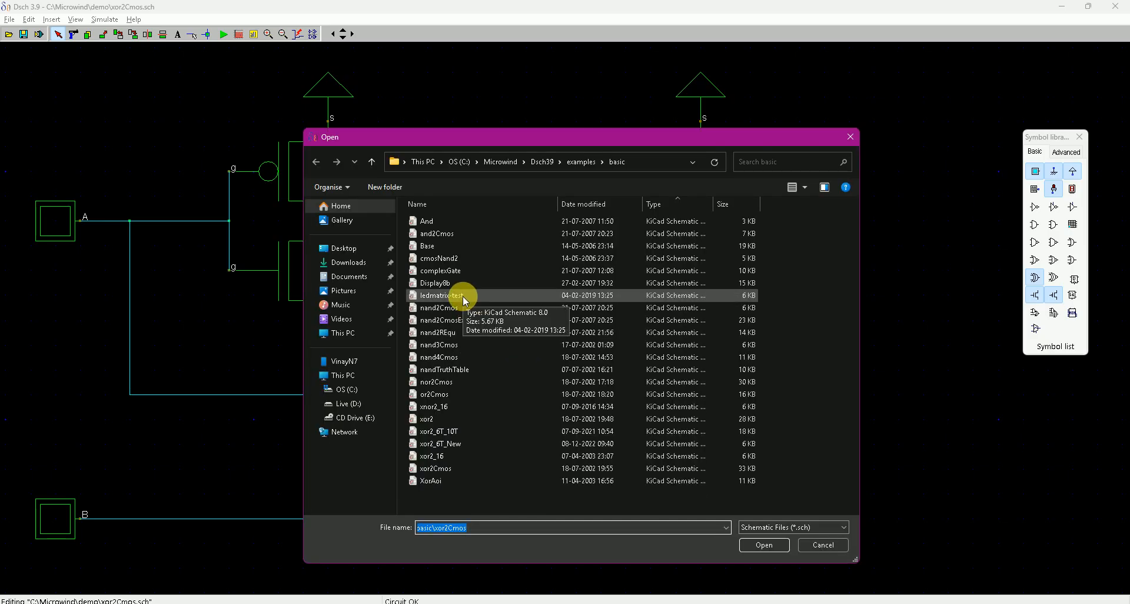
double_click(463, 272)
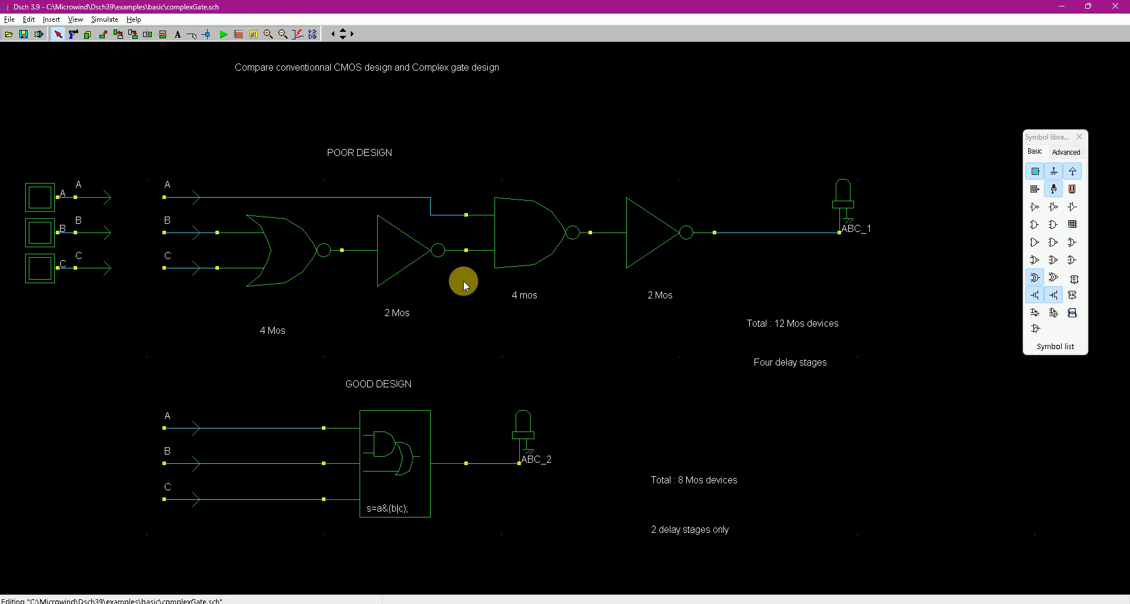
Inspect the equation in the complex gate's properties in the GOOD DESIGN circuit and cancel without changes
double_click(430, 516)
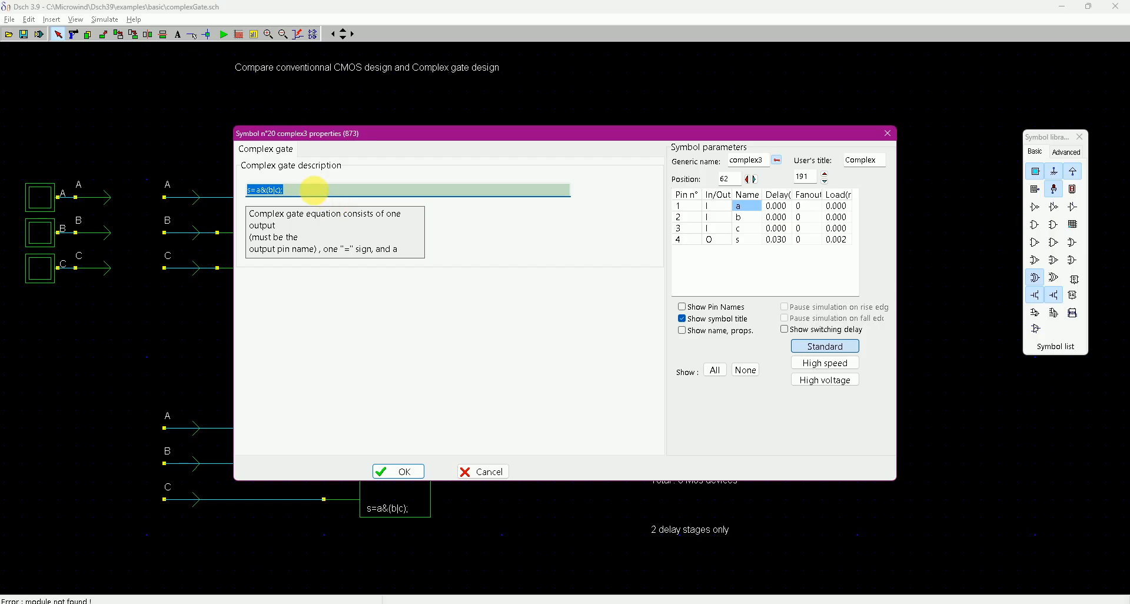
click(315, 190)
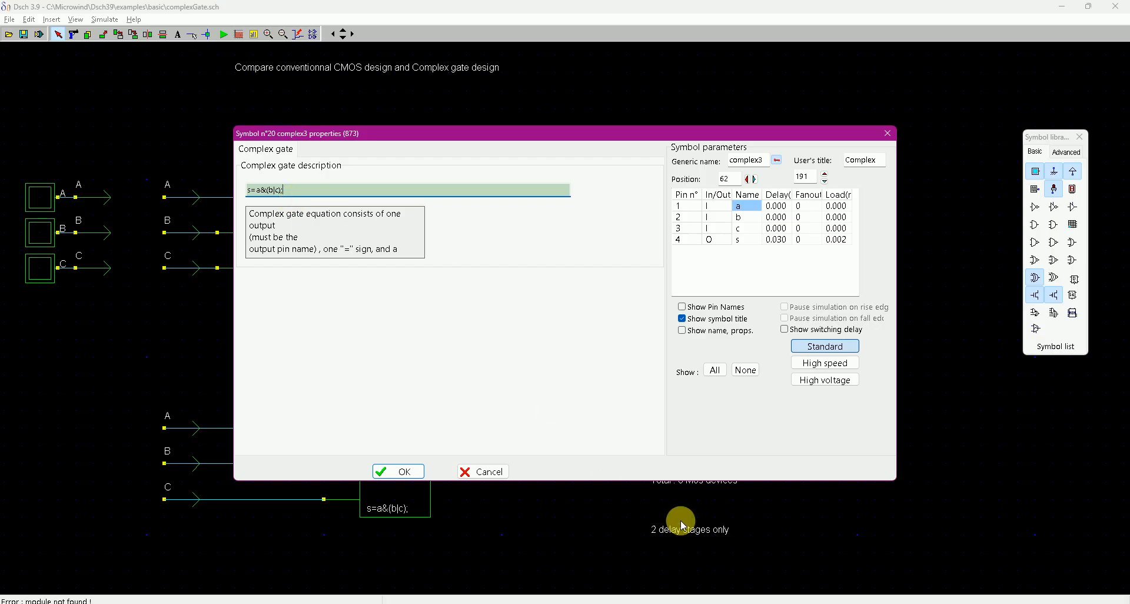
click(478, 471)
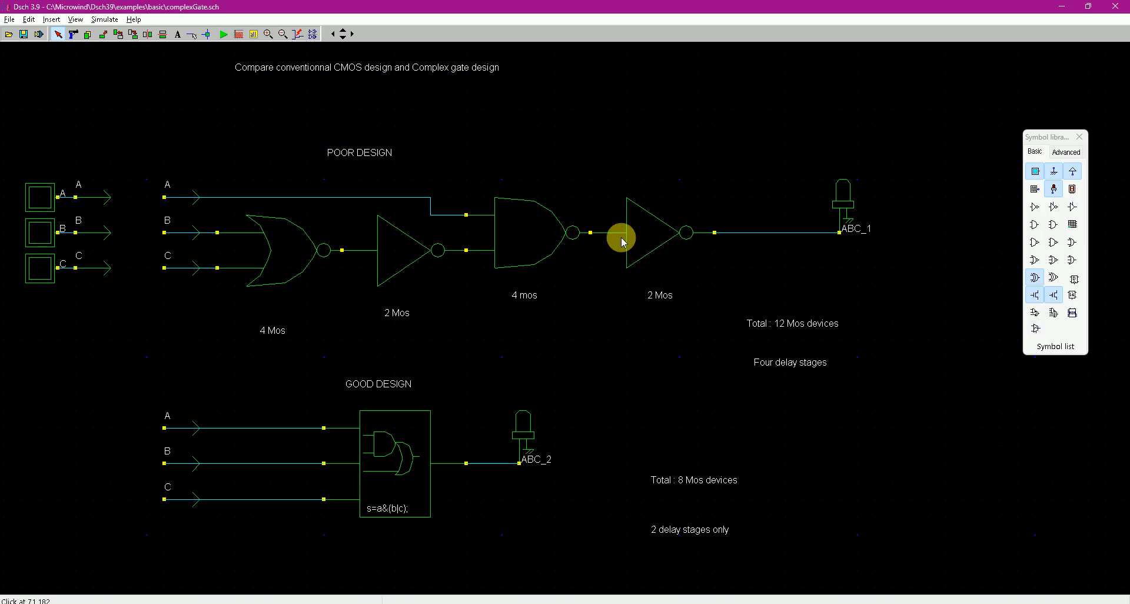
Run and stop a short logic simulation of both designs, and recheck the complex gate's equation
click(223, 35)
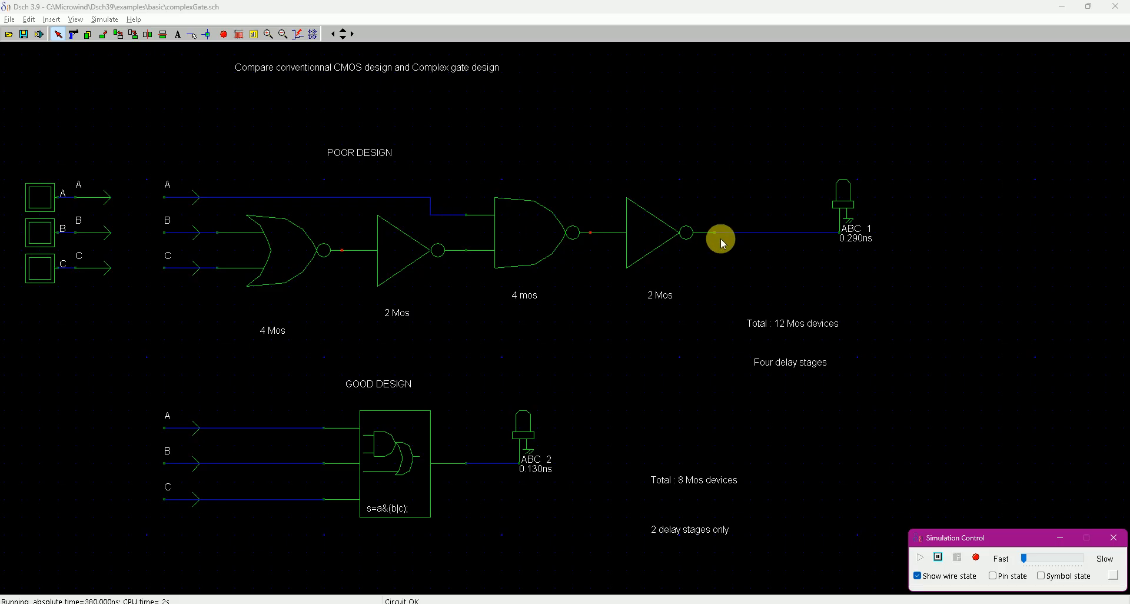
click(224, 35)
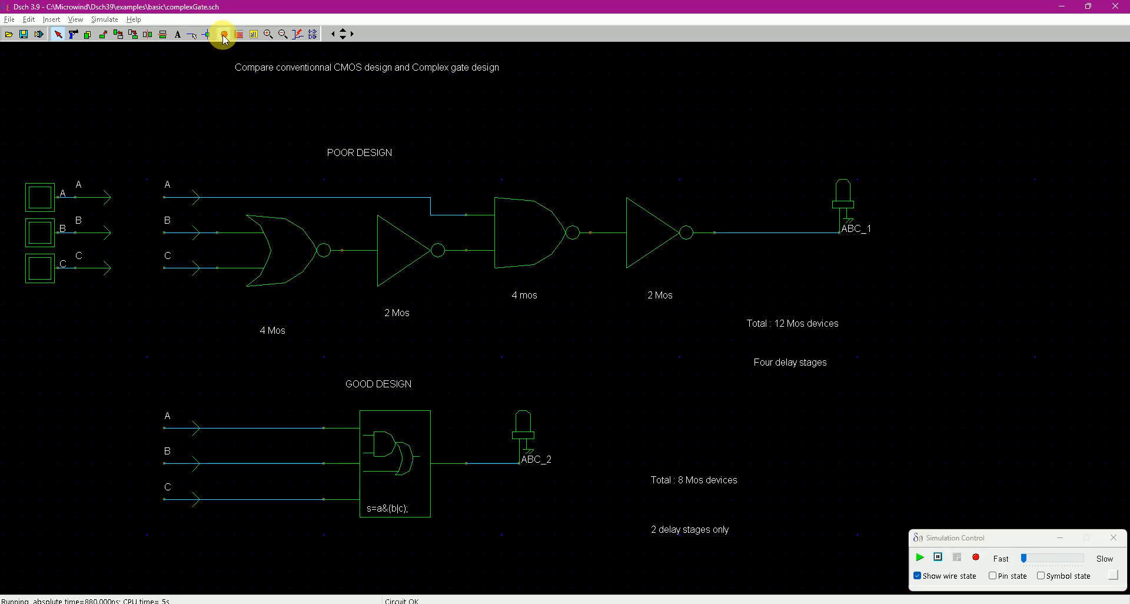
double_click(392, 480)
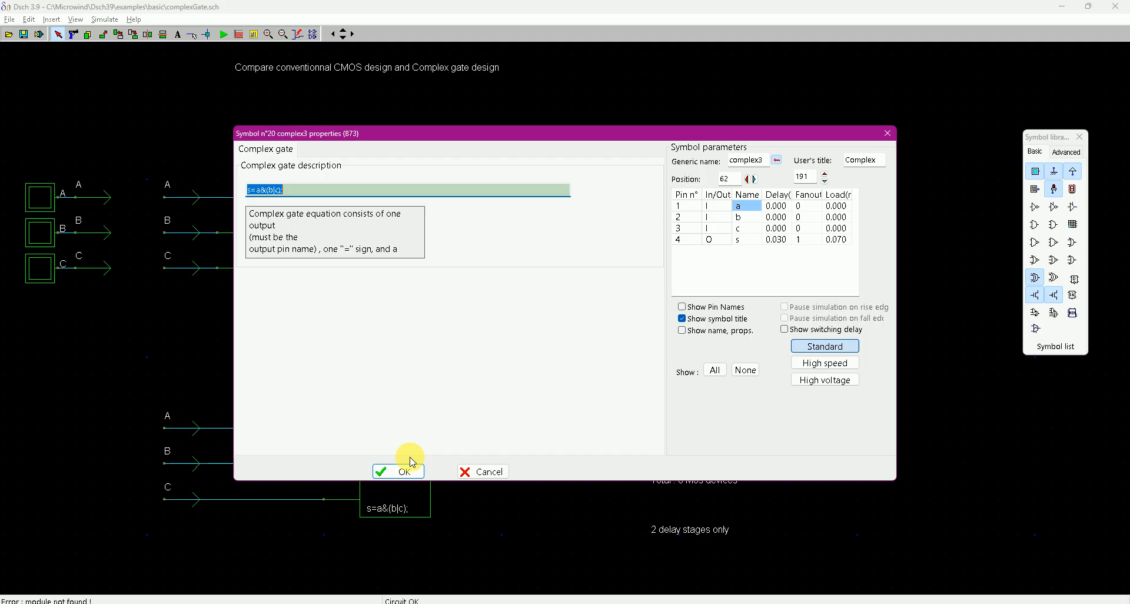
click(405, 471)
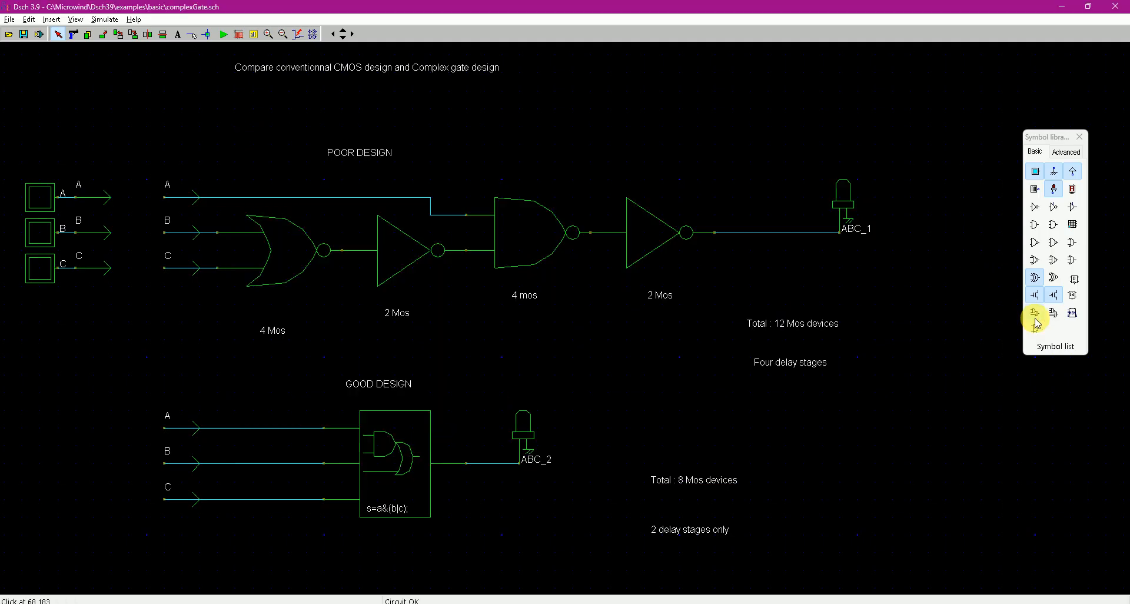
Place a five-input complex gate in the empty area beside the GOOD DESIGN circuit and a three-input complex gate above it
click(1055, 317)
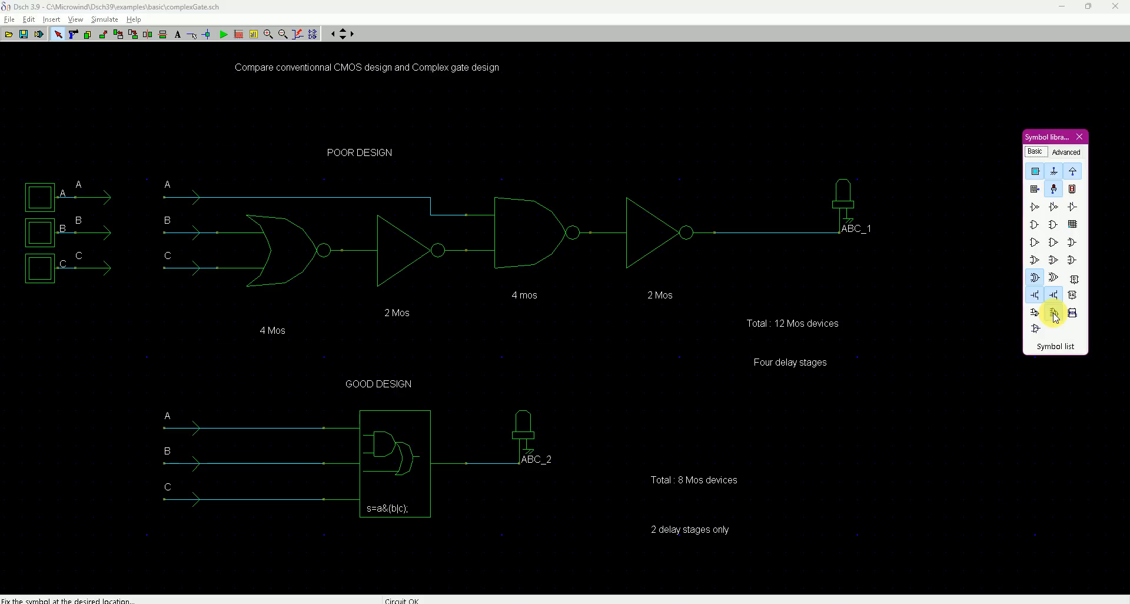
click(987, 540)
drag(914, 444, 936, 454)
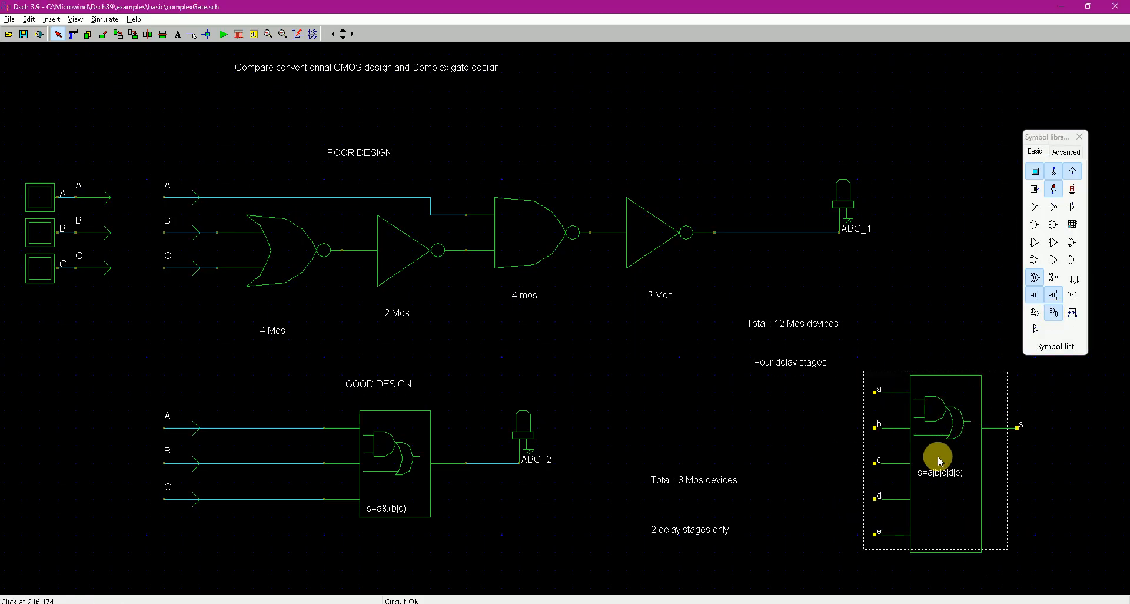
click(1035, 314)
click(952, 319)
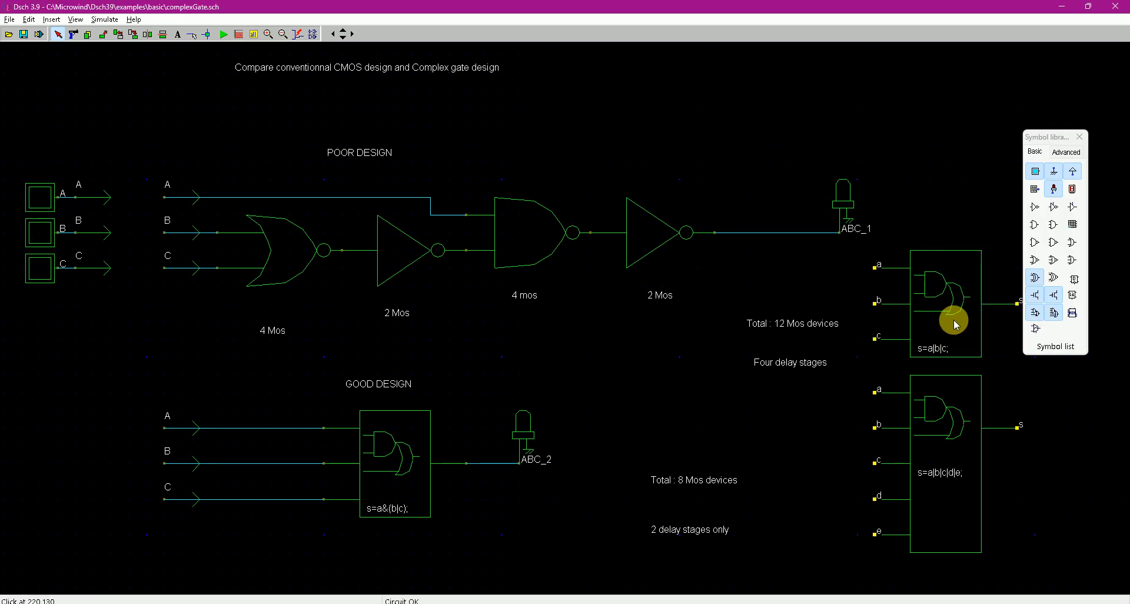
Inspect the equation of the newly placed three-input complex gate, cancel its properties, and delete both added gates
double_click(953, 319)
click(258, 190)
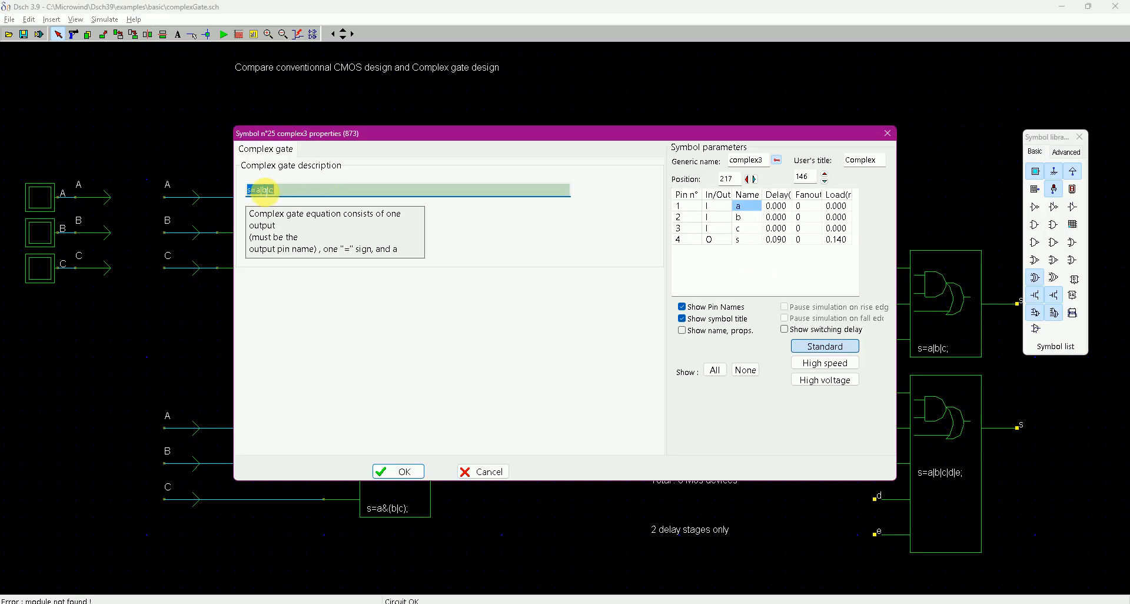
click(483, 472)
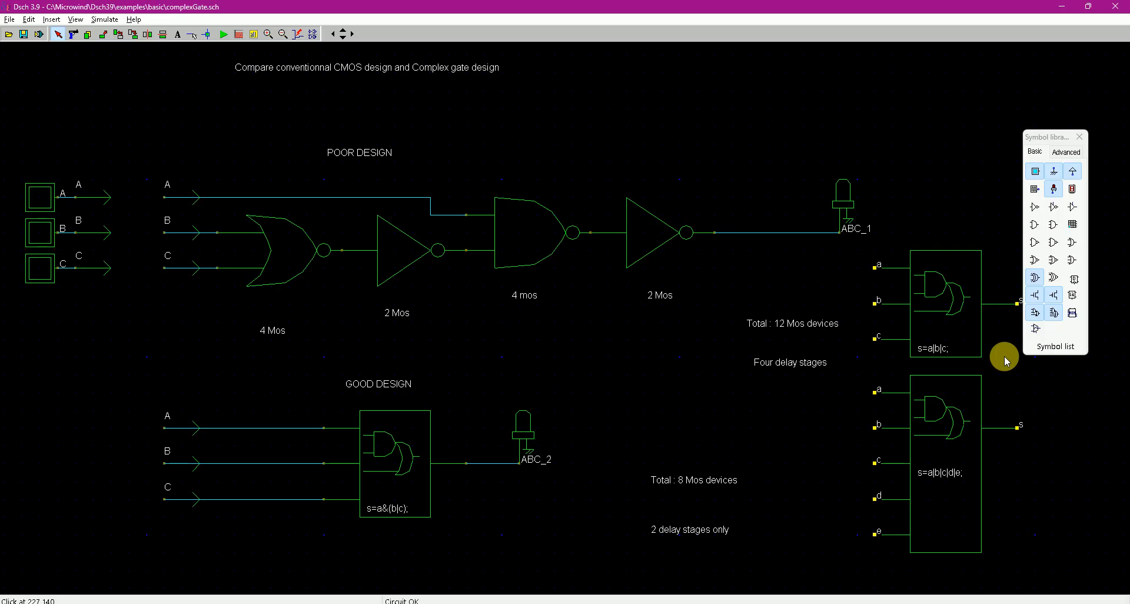
click(945, 346)
click(946, 434)
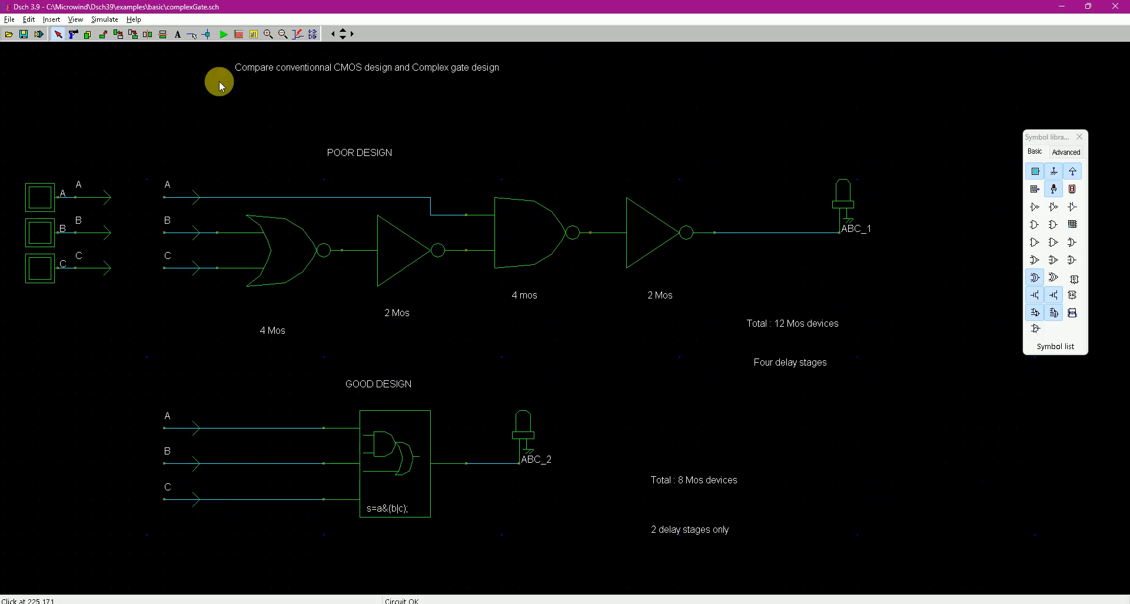
Start the logic simulation, switch A and B on and off, and turn on C, B and A together
click(225, 35)
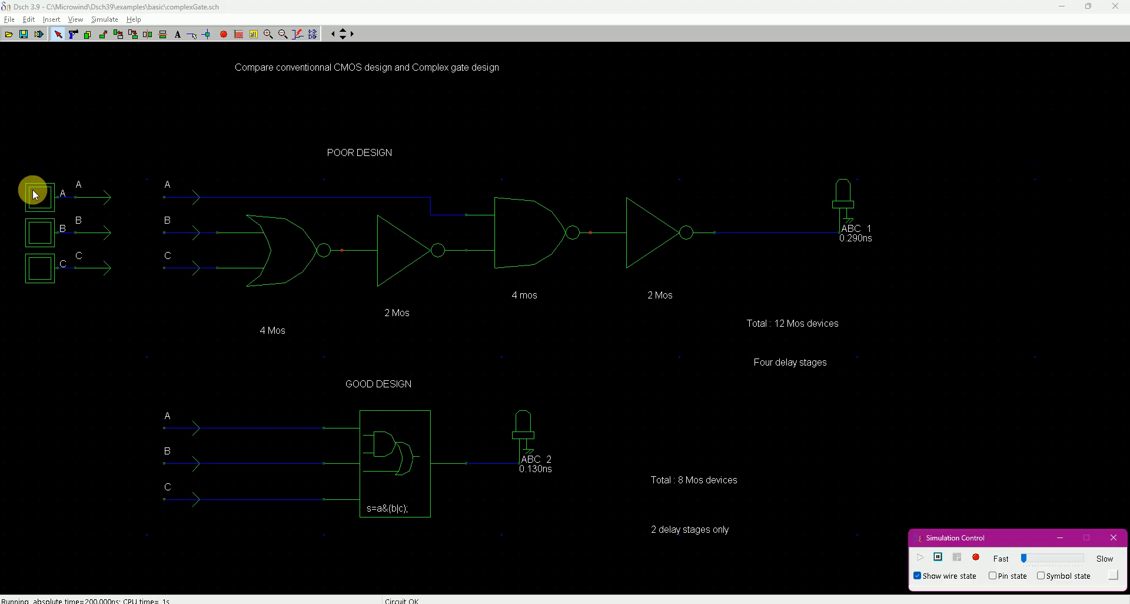
click(36, 194)
click(39, 230)
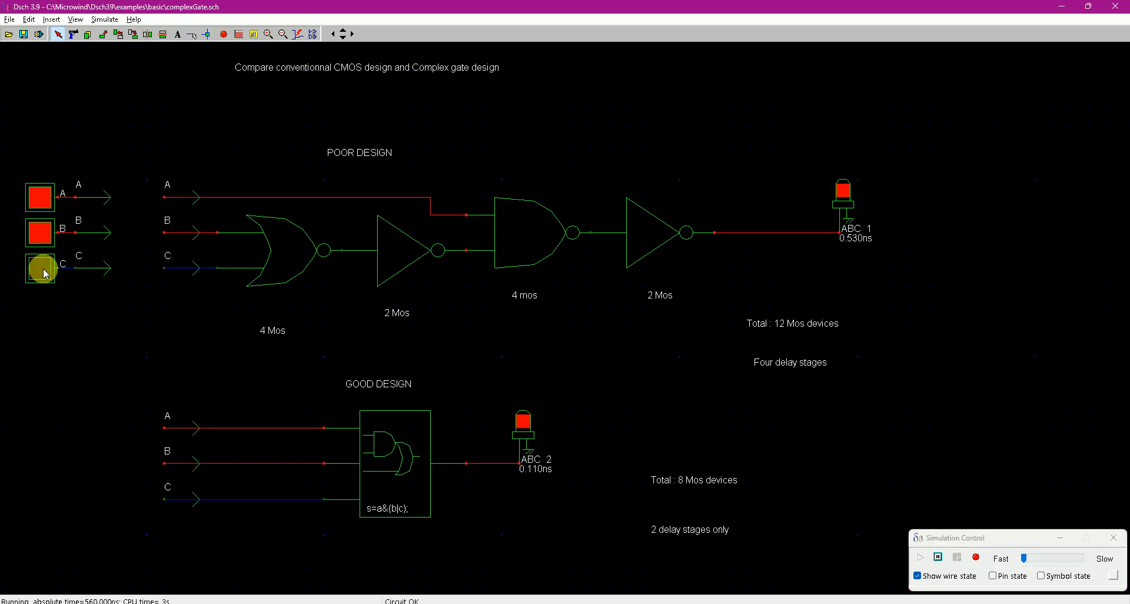
click(40, 233)
click(39, 197)
click(40, 268)
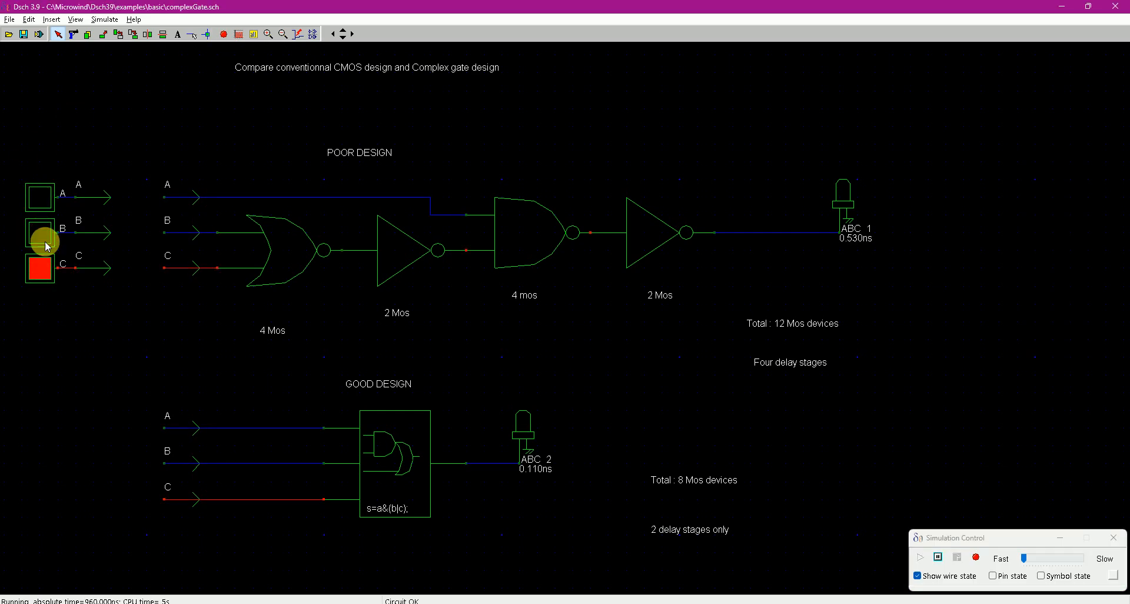
click(46, 243)
click(39, 198)
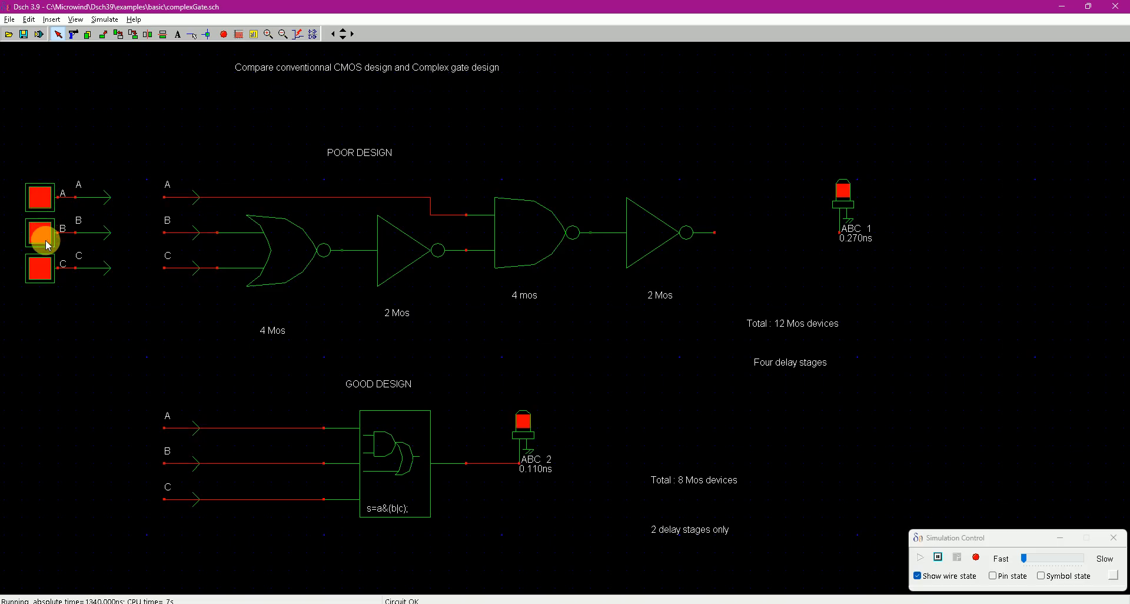
With A kept on, toggle inputs B and C through their combinations, leaving both off
click(45, 266)
click(46, 234)
click(45, 234)
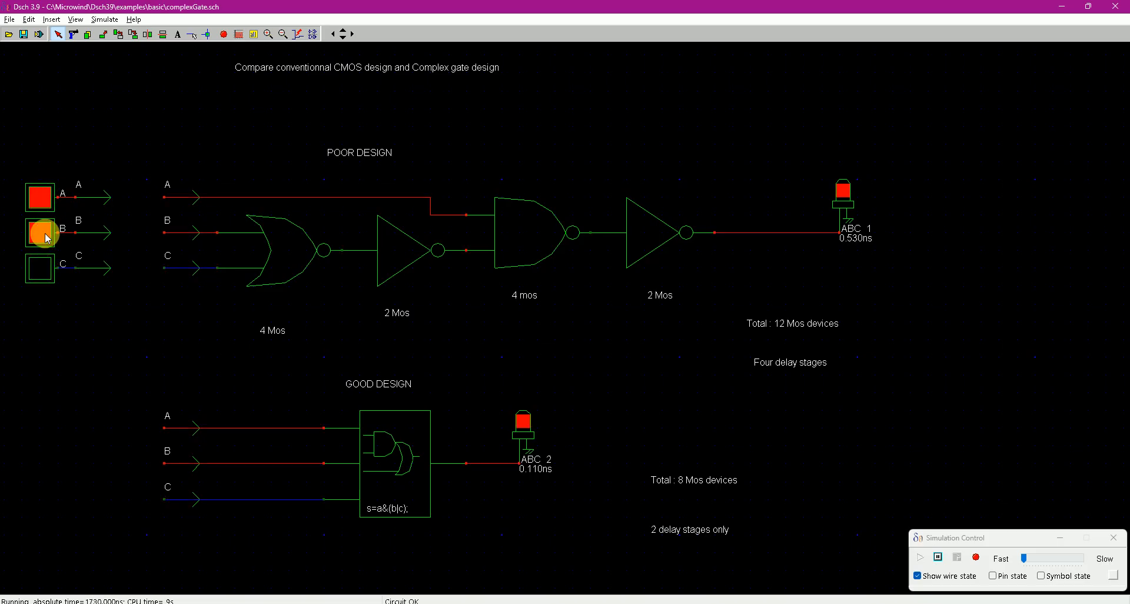
click(41, 275)
click(41, 231)
click(41, 267)
click(45, 240)
click(46, 263)
click(46, 230)
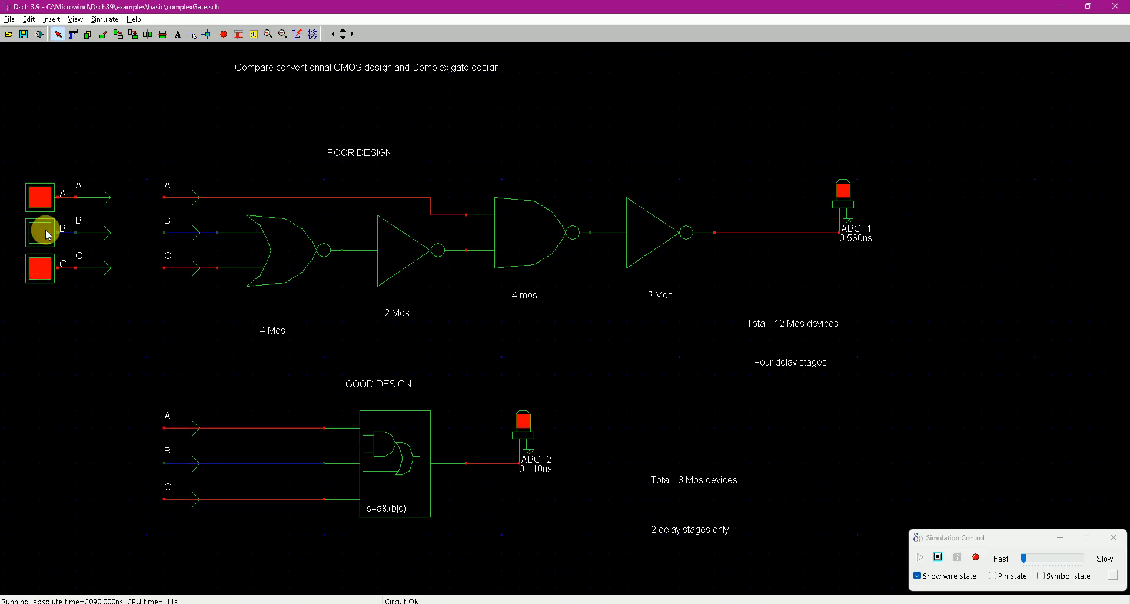
click(45, 265)
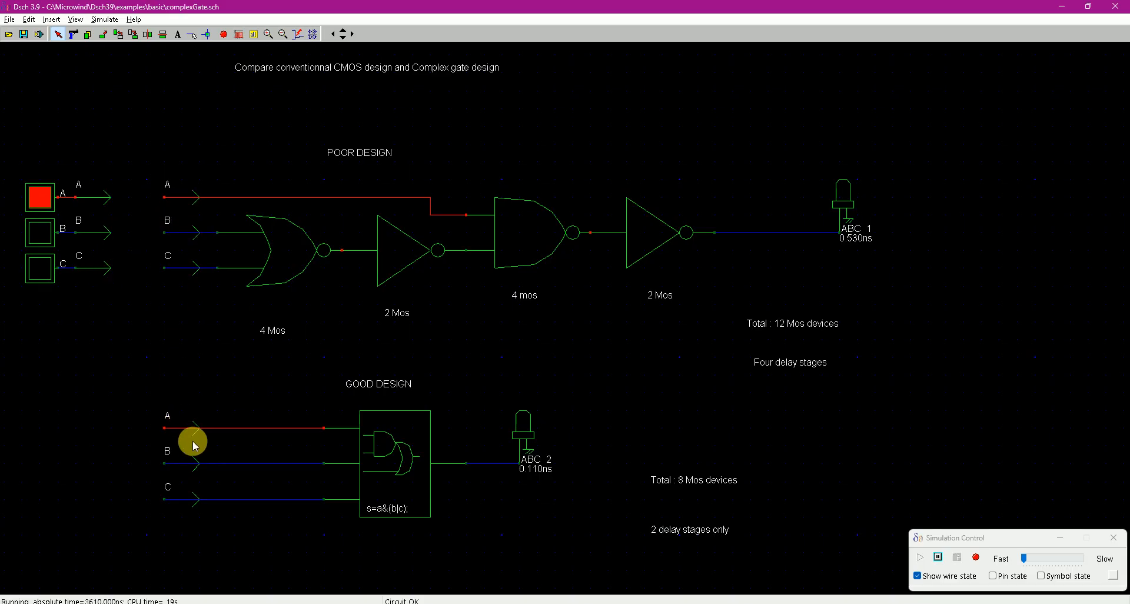
Toggle input B repeatedly while A is on and C is off, and stop the simulation
click(41, 232)
click(42, 235)
click(44, 237)
click(43, 238)
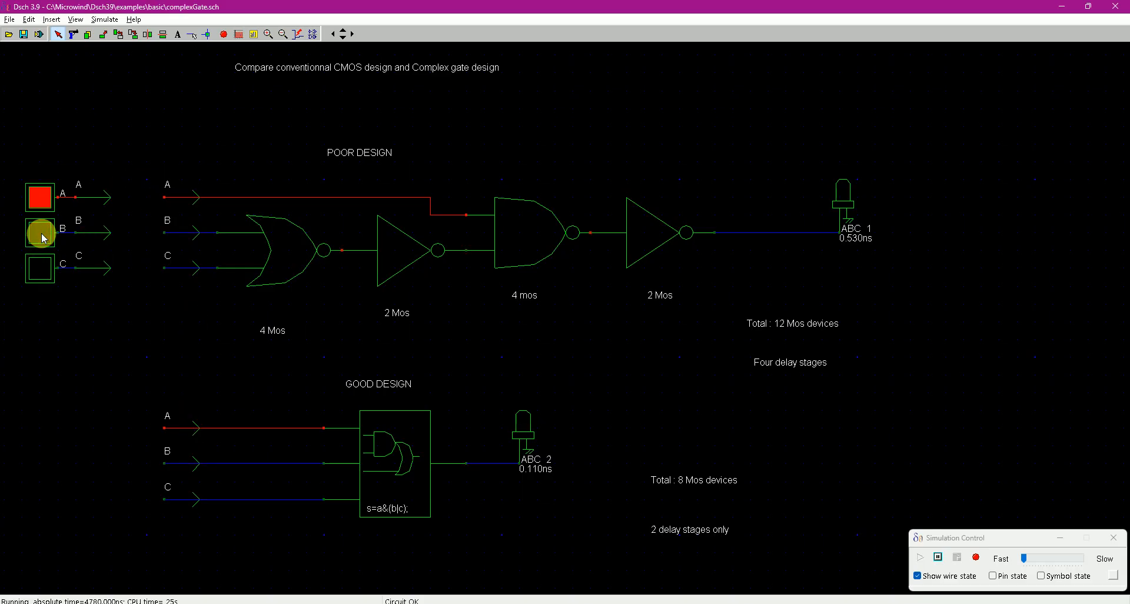
click(43, 236)
click(222, 37)
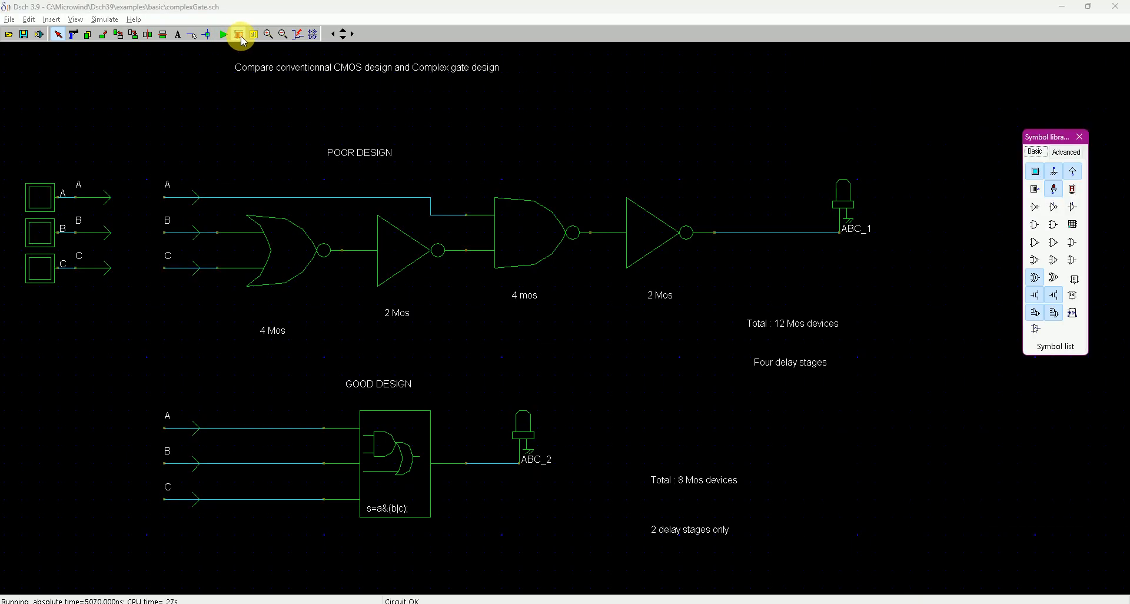
Show the timing diagram at 1.00 ns/div and examine ABC_1 and ABC_2 around B's first rising edge, near 450 ns
click(241, 35)
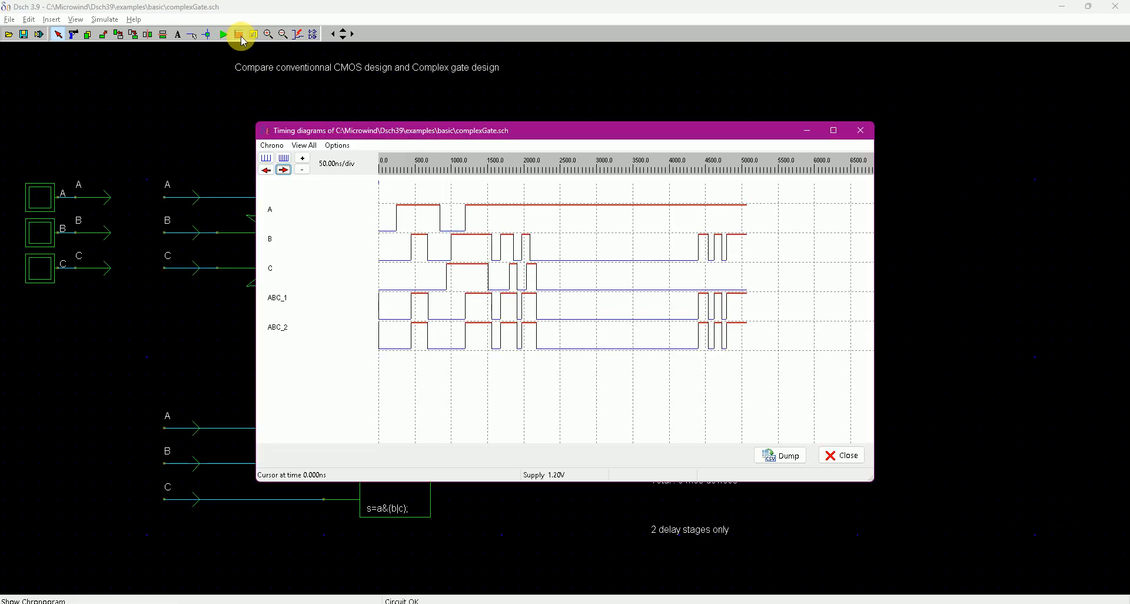
click(268, 160)
click(268, 158)
click(267, 158)
click(268, 158)
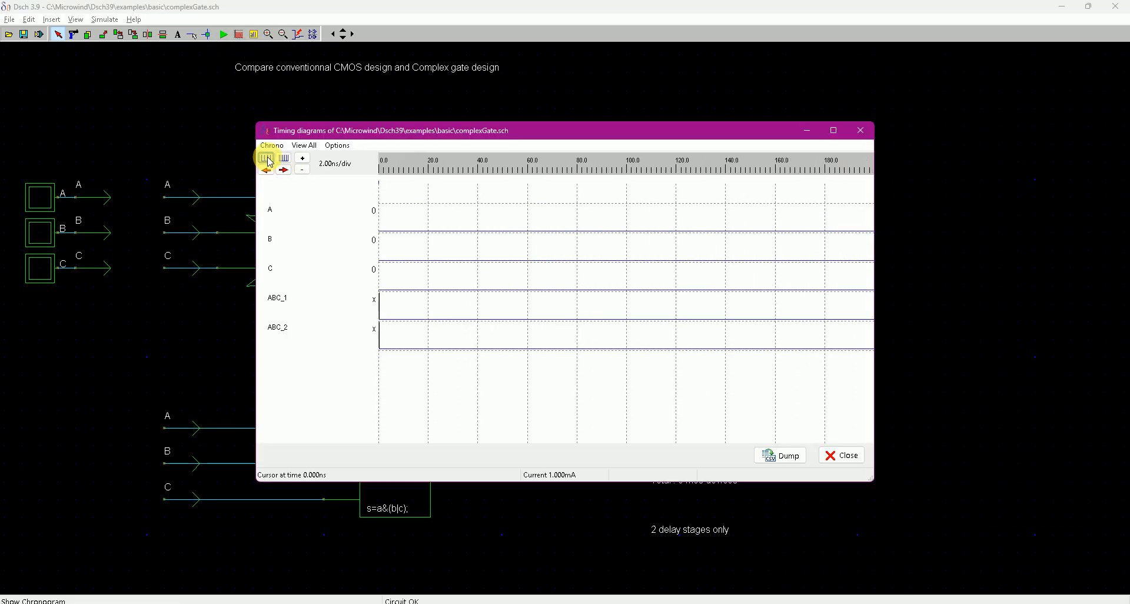
click(285, 170)
click(284, 171)
click(284, 171)
click(285, 171)
click(285, 171)
click(284, 171)
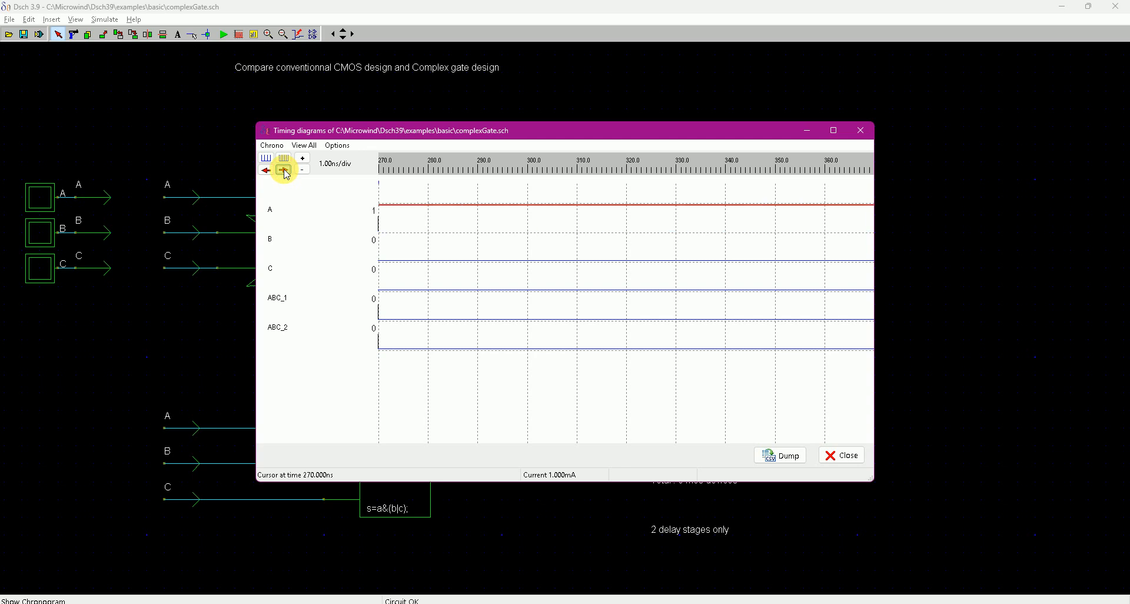
click(284, 171)
click(284, 171)
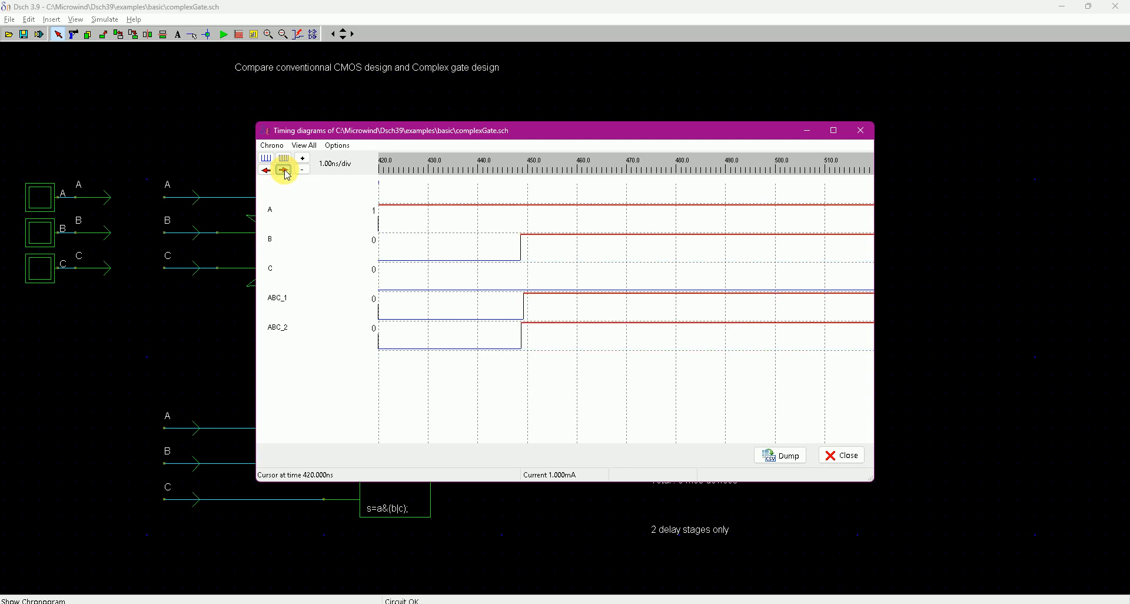
click(524, 252)
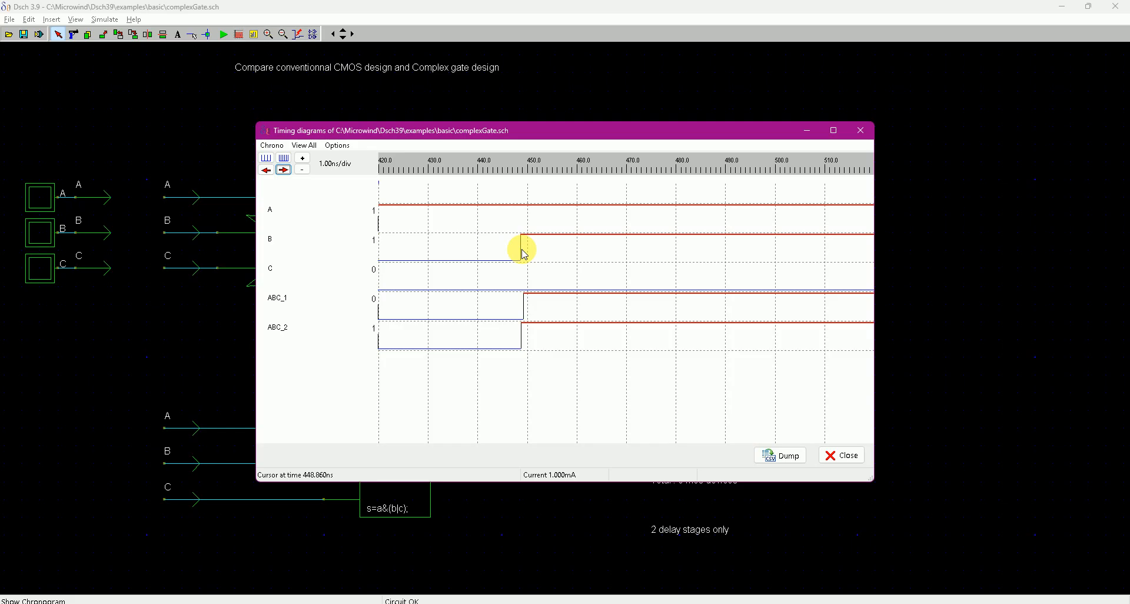
click(525, 348)
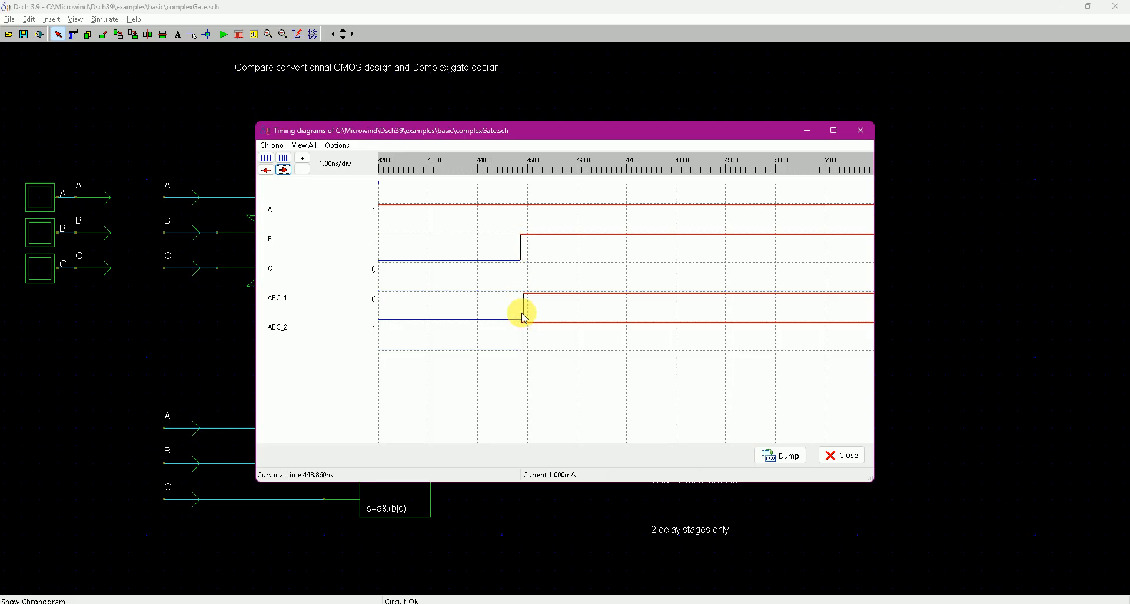
Magnify the timing diagram to 0.10 ns/div and compare the ABC_1 and ABC_2 delays after B's rising edge
click(266, 159)
click(266, 159)
click(266, 158)
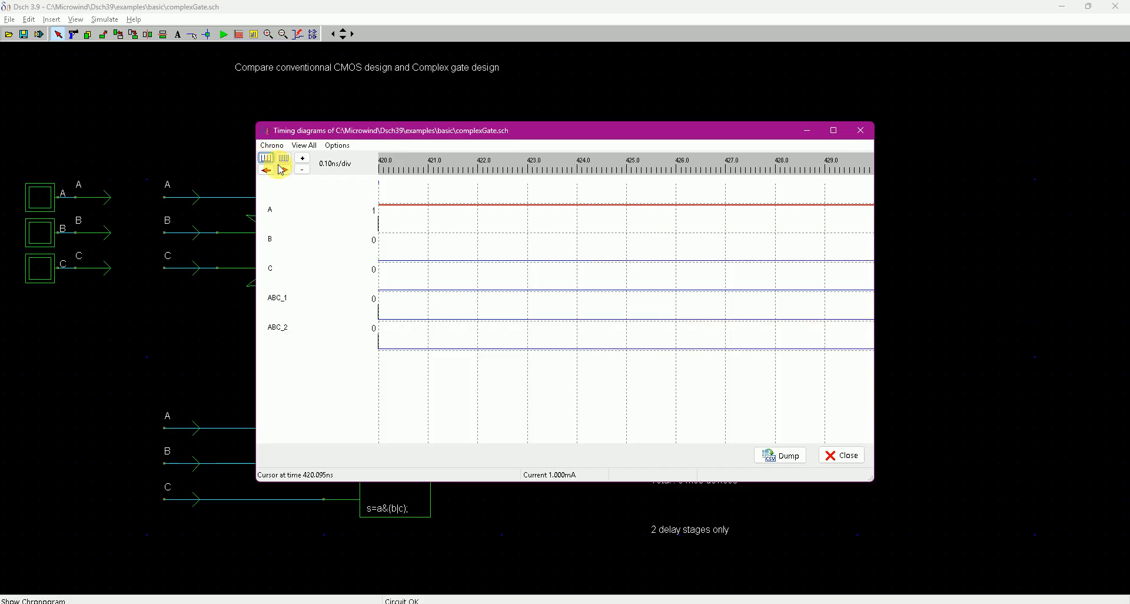
click(282, 170)
click(282, 170)
click(282, 169)
click(282, 170)
click(282, 169)
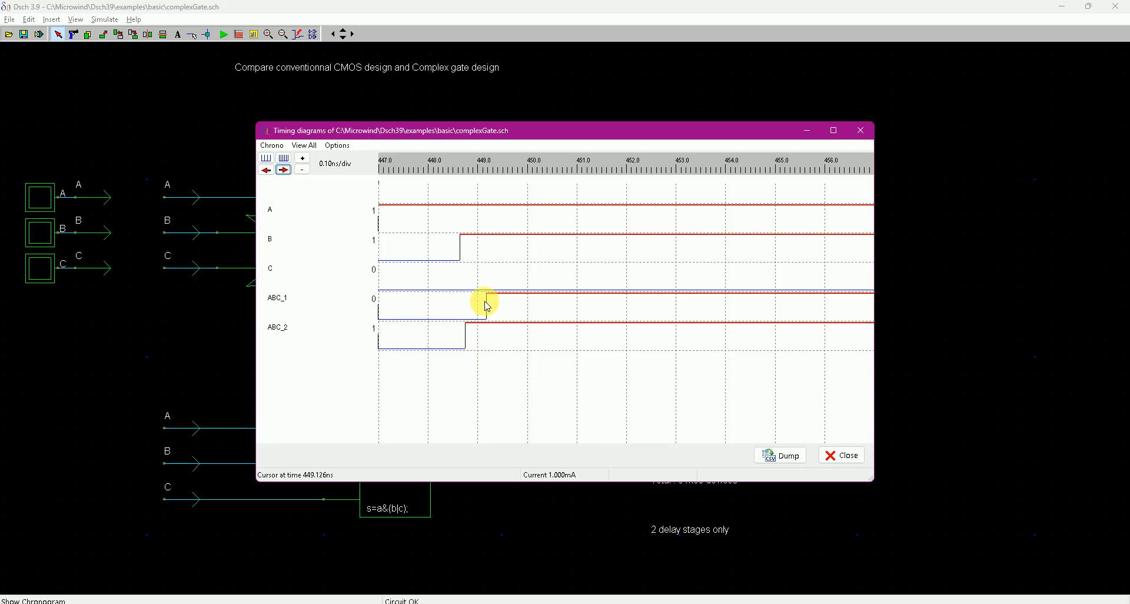
Move and narrow the timing diagram window to uncover the ABC_1 and ABC_2 outputs in the schematic, and close it
drag(577, 131, 337, 129)
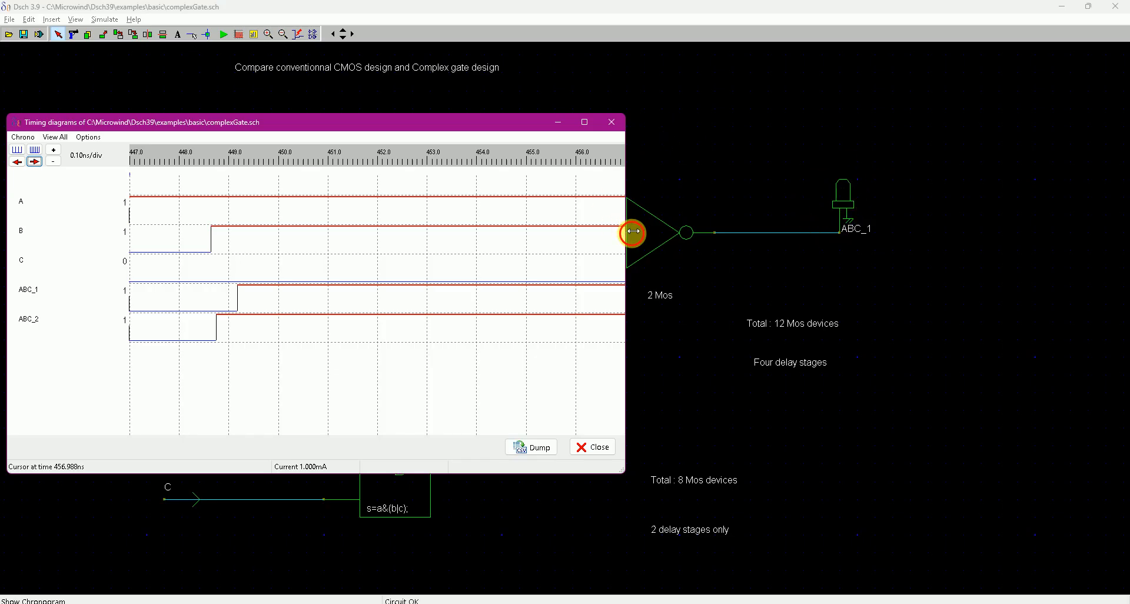
drag(628, 230, 447, 231)
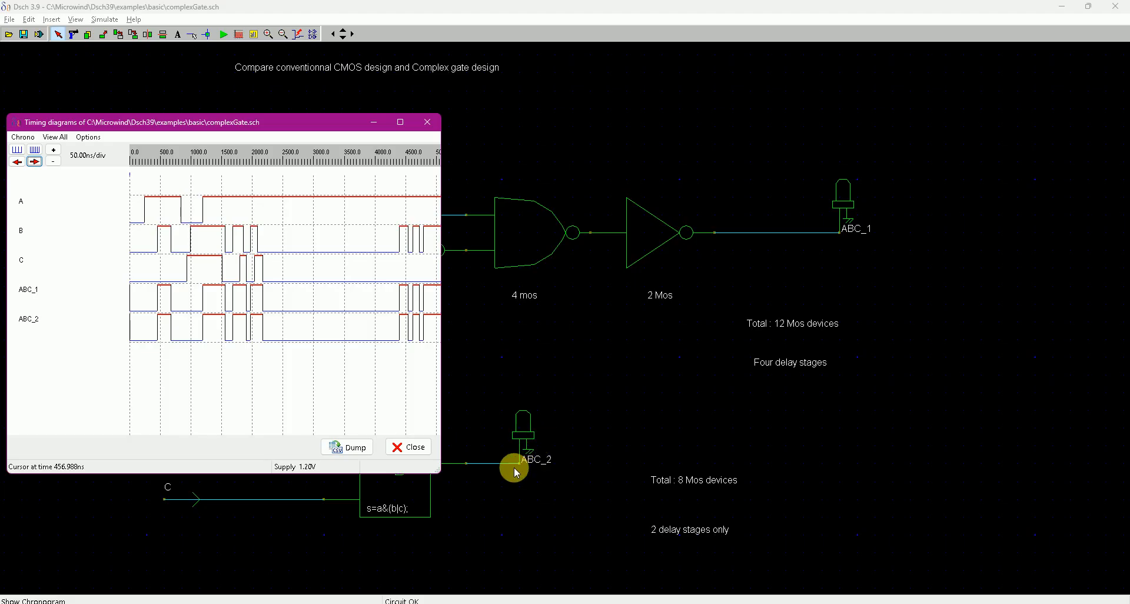
click(429, 123)
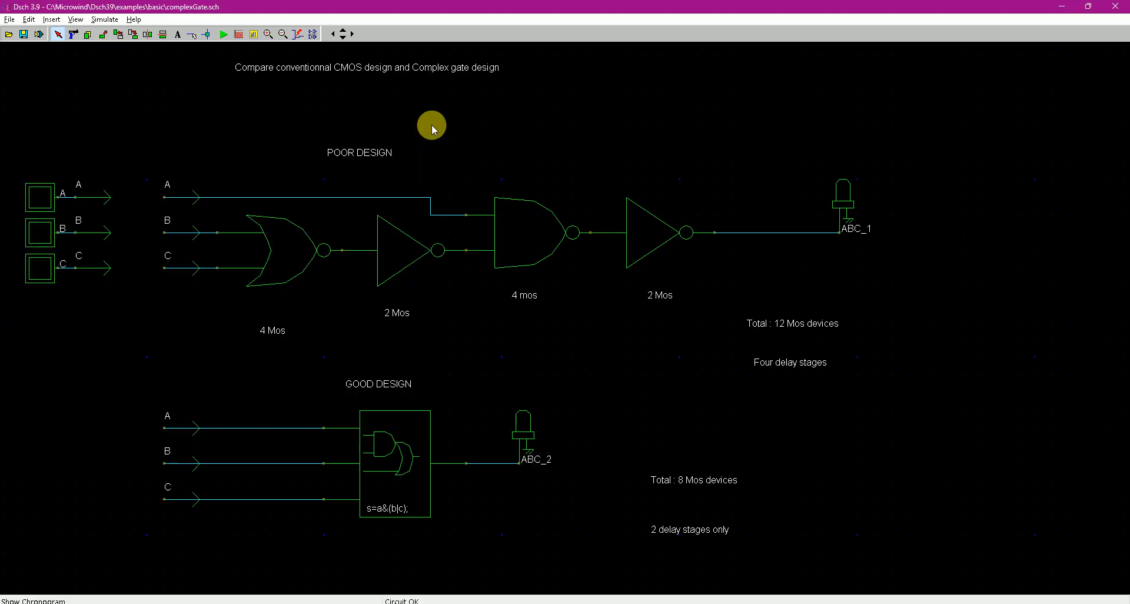